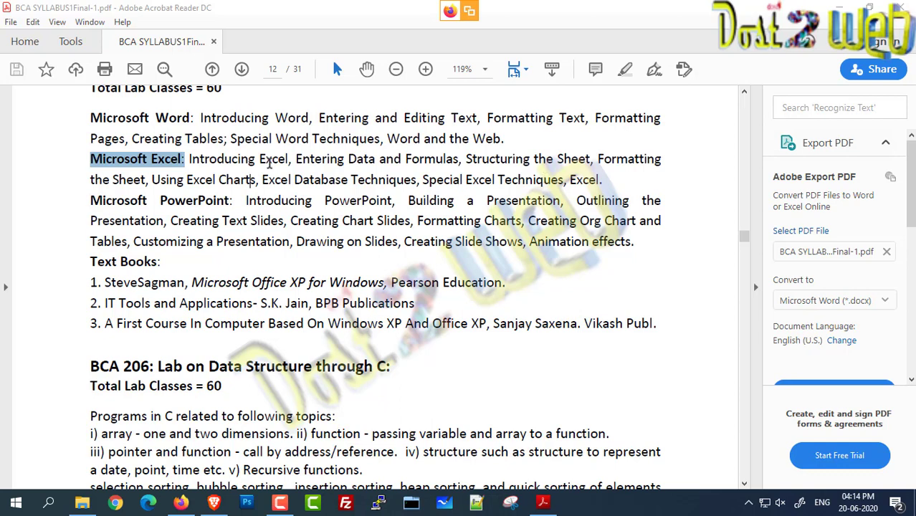
Step: Review the Microsoft Excel topics in the syllabus PDF, from introducing Excel and formulas through formatting, charts, database techniques and special techniques
{"action": "left_click_drag", "start_coordinate": [187, 159], "coordinate": [378, 159]}
{"action": "left_click", "coordinate": [295, 166]}
{"action": "left_click", "coordinate": [441, 172]}
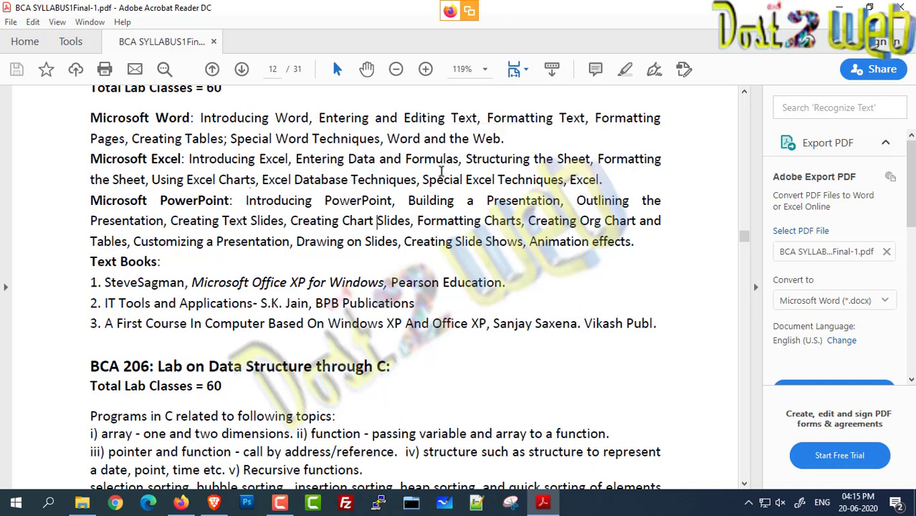
{"action": "left_click_drag", "start_coordinate": [464, 159], "coordinate": [405, 159]}
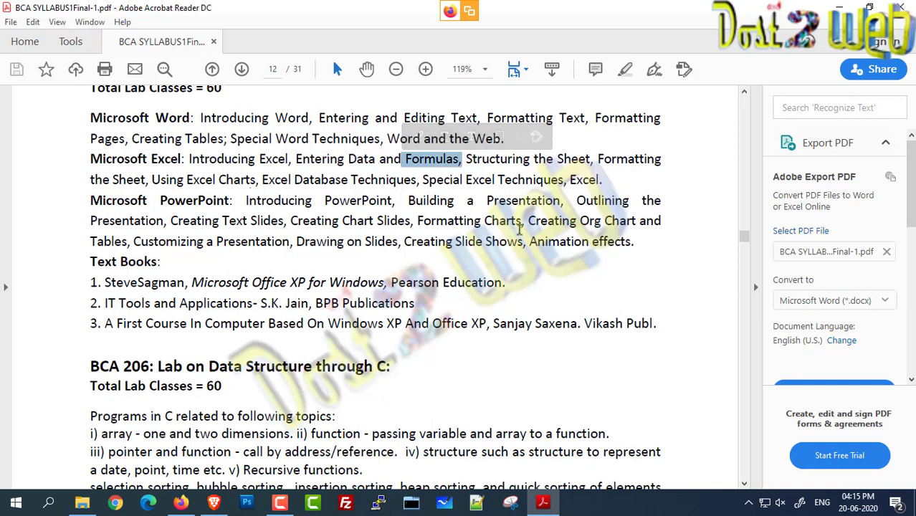
{"action": "left_click_drag", "start_coordinate": [153, 180], "coordinate": [255, 181]}
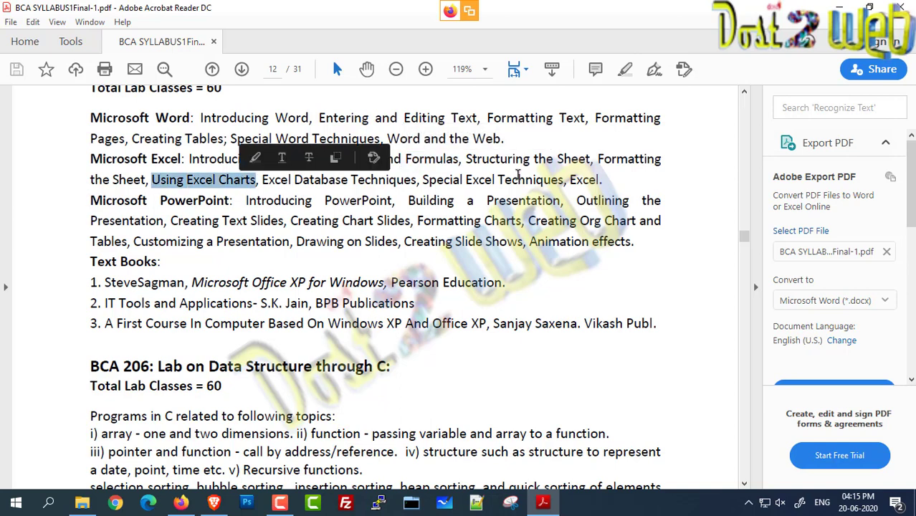
{"action": "left_click", "coordinate": [611, 158]}
{"action": "left_click_drag", "start_coordinate": [633, 158], "coordinate": [660, 160]}
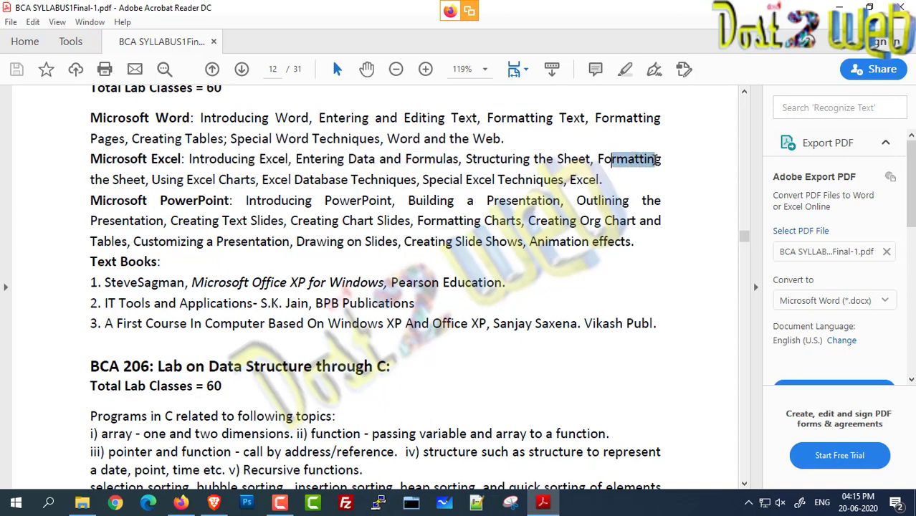
{"action": "left_click", "coordinate": [591, 159]}
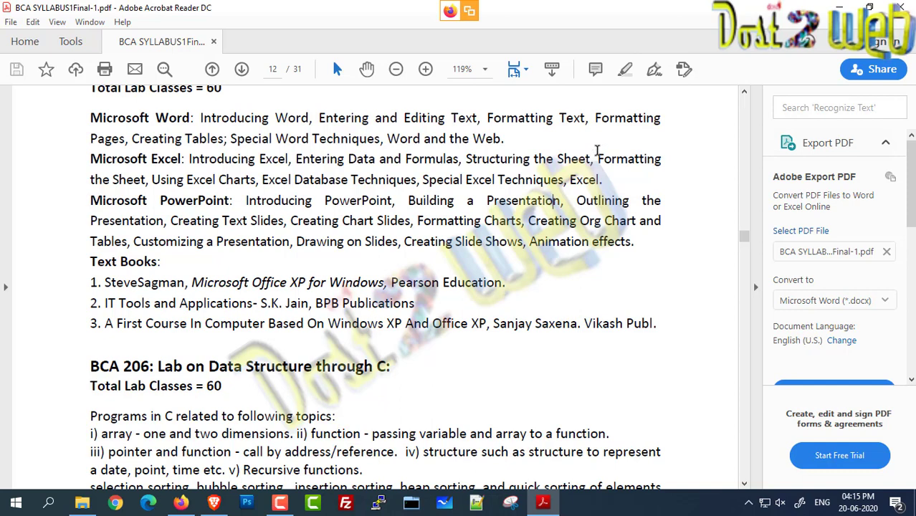
{"action": "left_click_drag", "start_coordinate": [596, 160], "coordinate": [657, 165]}
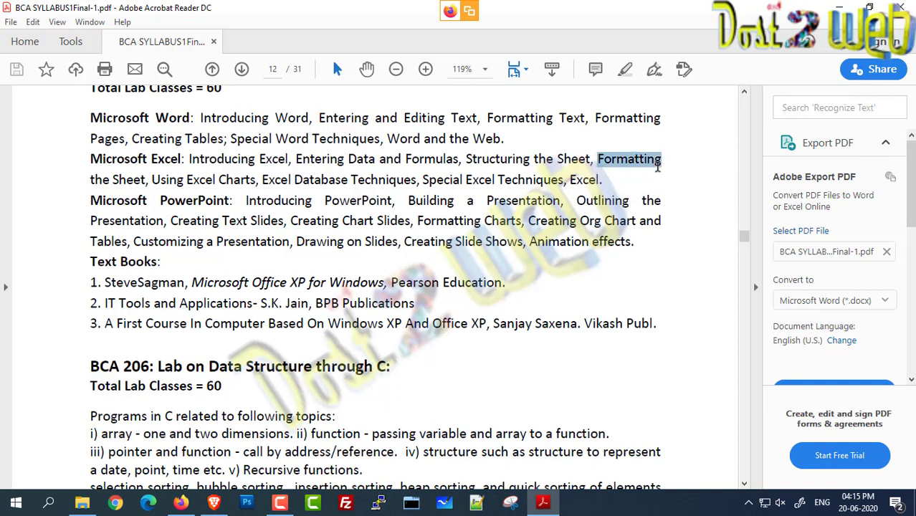
{"action": "left_click", "coordinate": [144, 185]}
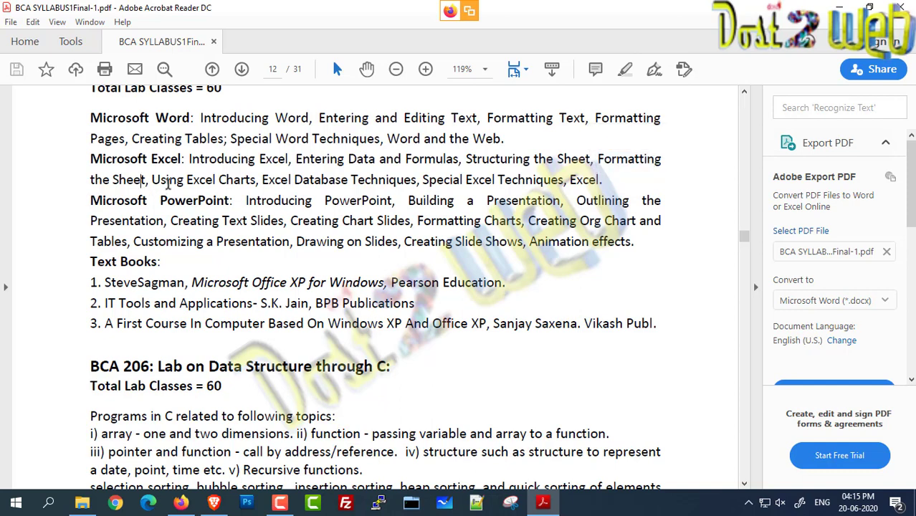
{"action": "left_click_drag", "start_coordinate": [151, 180], "coordinate": [246, 180]}
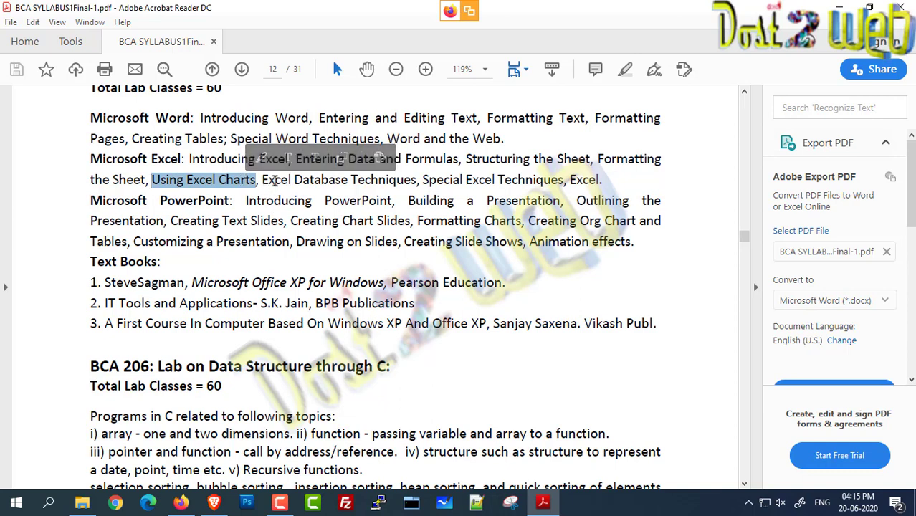
{"action": "left_click", "coordinate": [274, 180]}
{"action": "left_click_drag", "start_coordinate": [260, 180], "coordinate": [416, 181]}
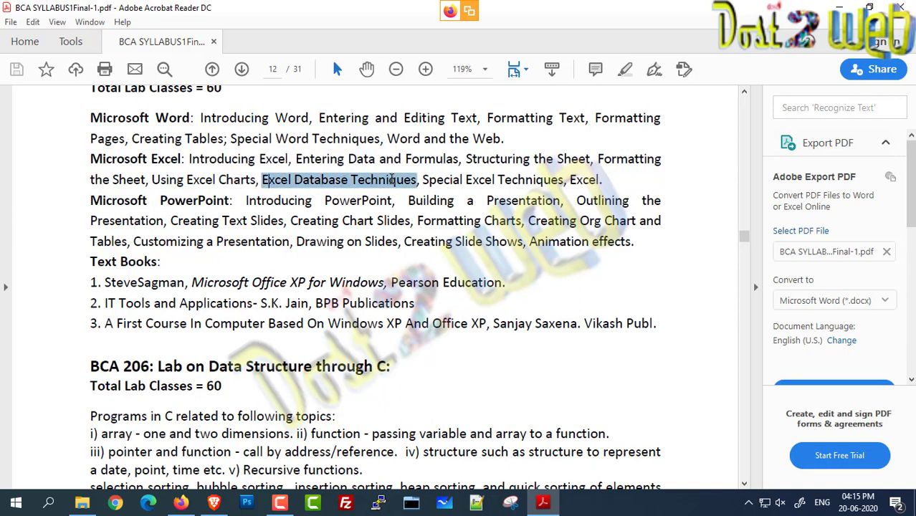
{"action": "left_click", "coordinate": [458, 223]}
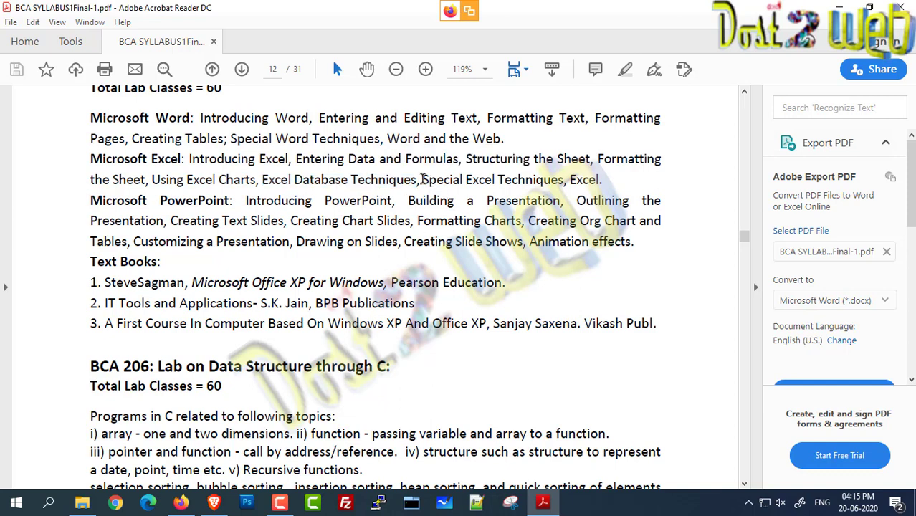
{"action": "left_click_drag", "start_coordinate": [422, 180], "coordinate": [562, 180]}
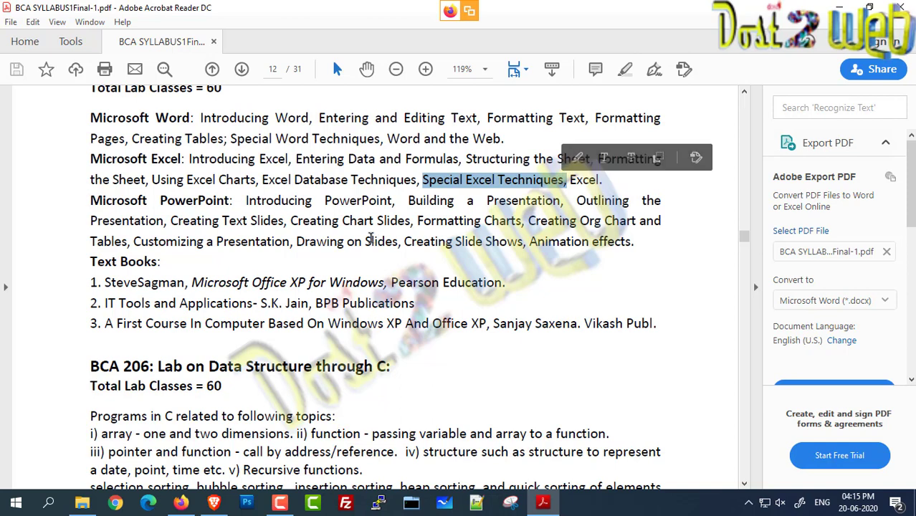
{"action": "left_click", "coordinate": [302, 207]}
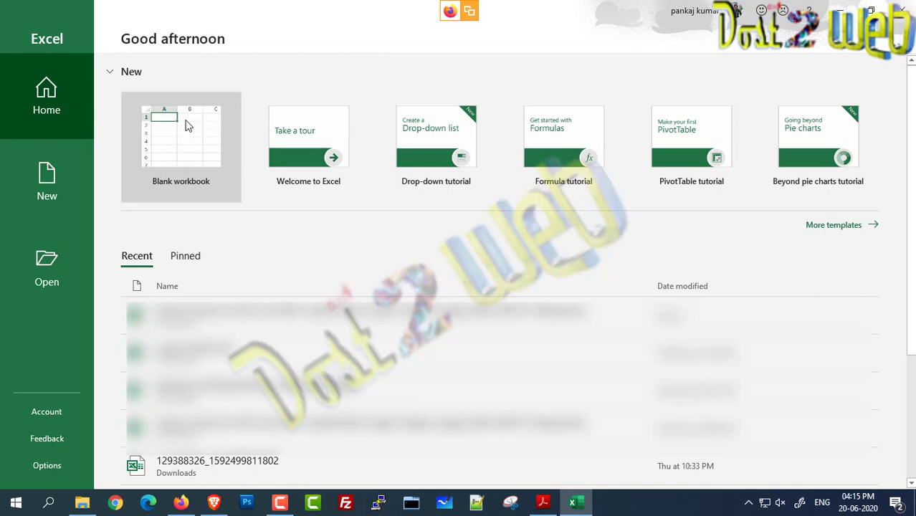
Step: Create a blank workbook in Excel and dismiss the document recovery list, choosing to remove the recovered files
{"action": "left_click", "coordinate": [187, 172]}
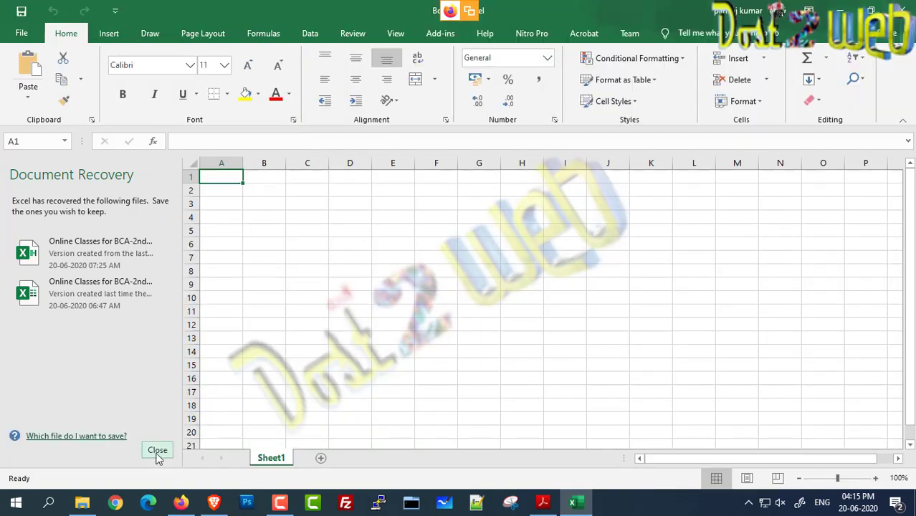
{"action": "left_click", "coordinate": [158, 451]}
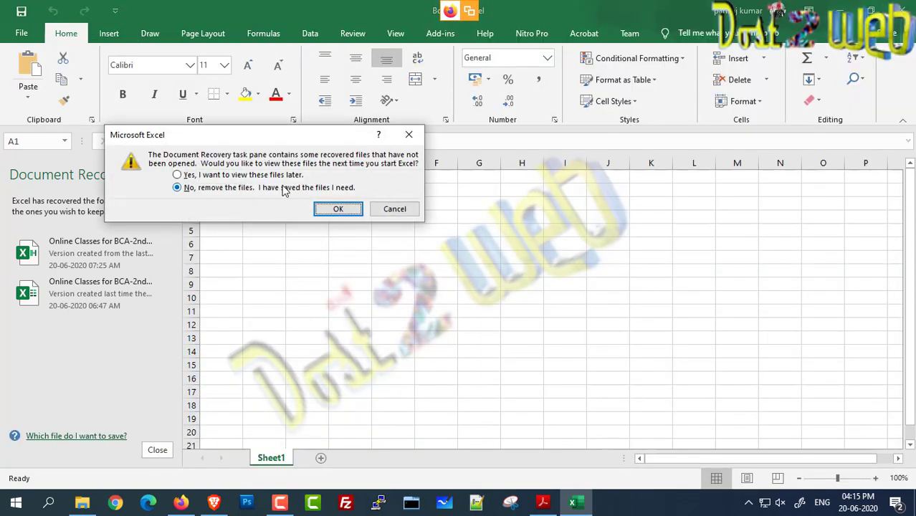
{"action": "left_click", "coordinate": [333, 207]}
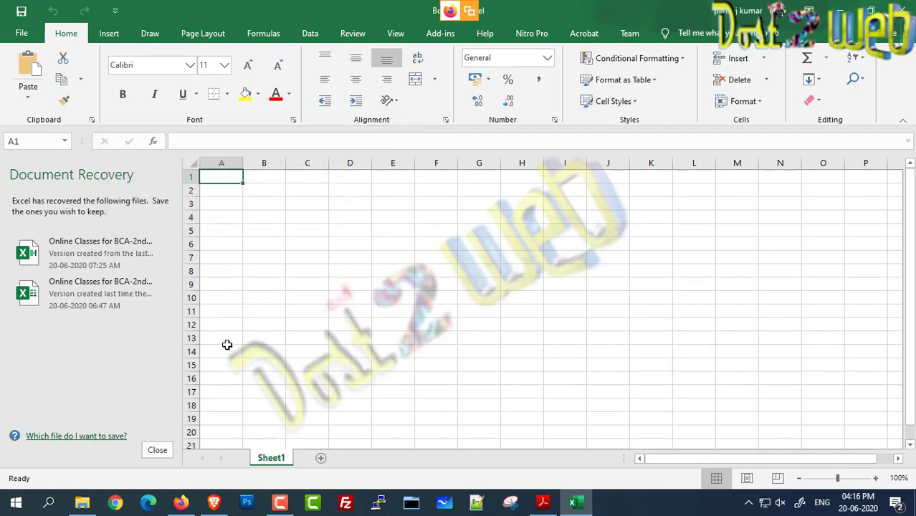
Step: Switch to the syllabus PDF in Acrobat Reader, highlight the Microsoft Excel heading for reference, and return to the blank Excel workbook
{"action": "key", "text": "alt+Tab"}
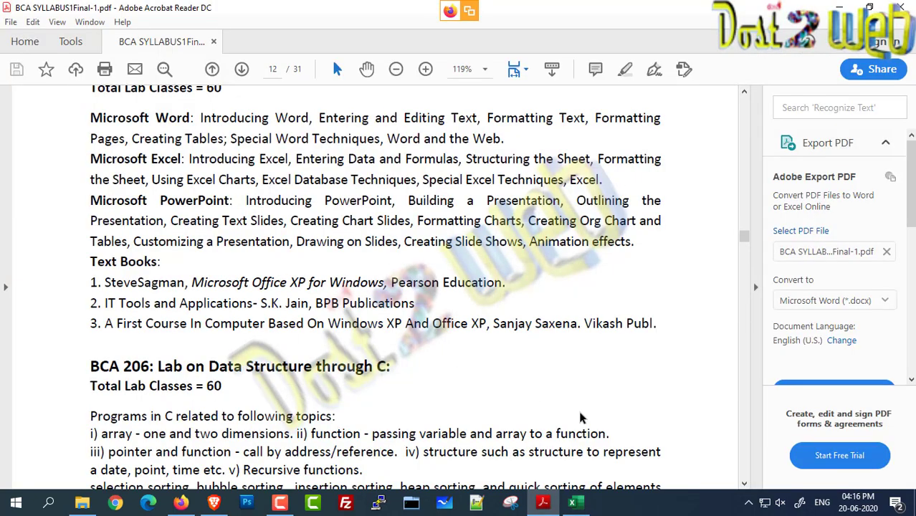
{"action": "left_click", "coordinate": [573, 502]}
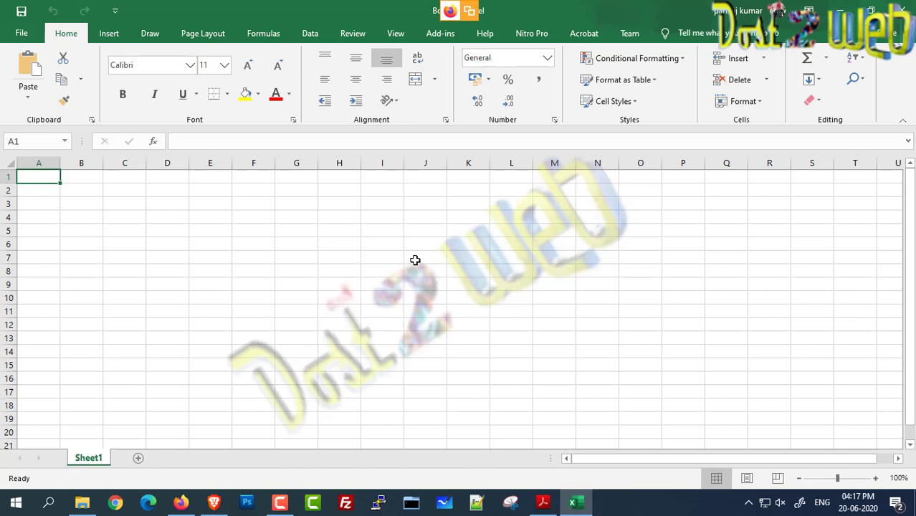
{"action": "left_click", "coordinate": [542, 501]}
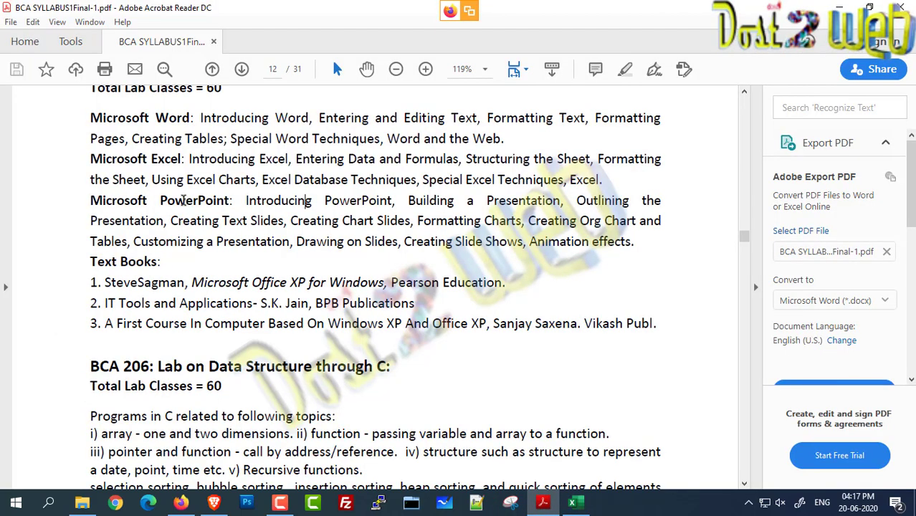
{"action": "left_click_drag", "start_coordinate": [84, 159], "coordinate": [178, 159]}
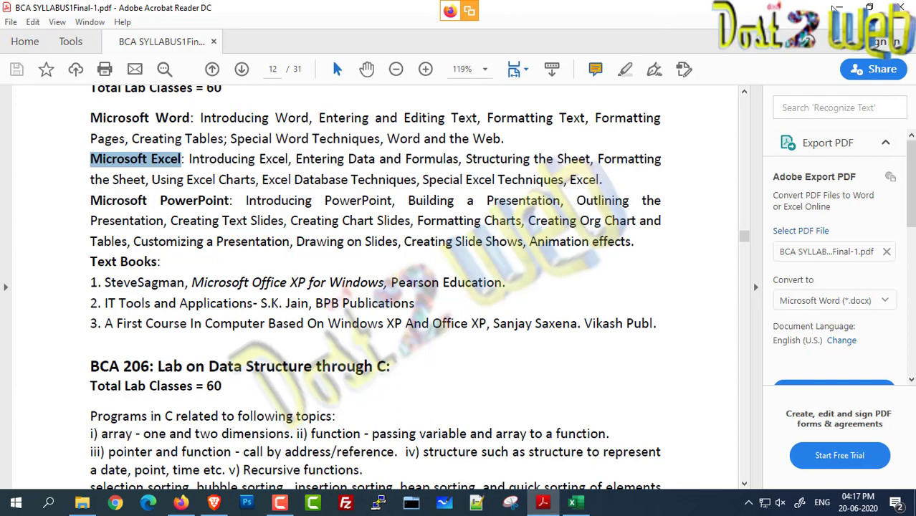
{"action": "left_click", "coordinate": [838, 8]}
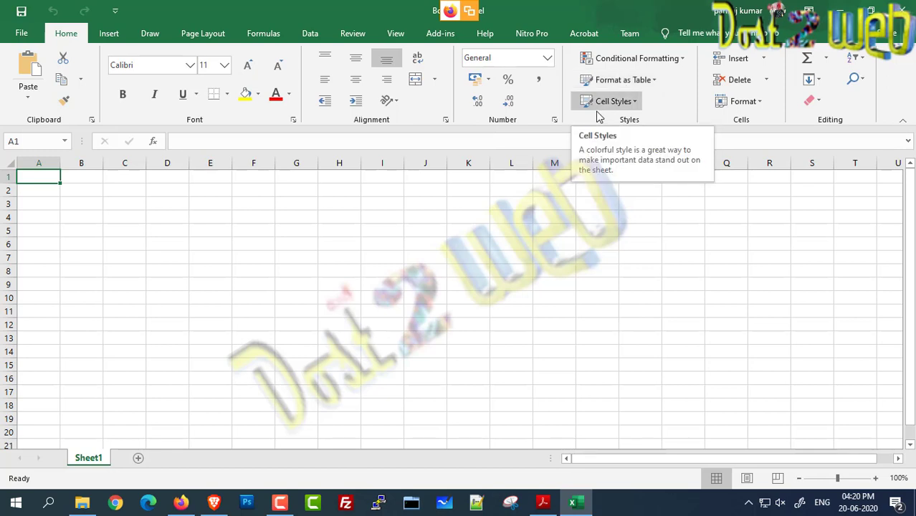
Step: Point out individual cells in the empty worksheet by selecting B3, A1 and G7 in turn
{"action": "left_click", "coordinate": [72, 203]}
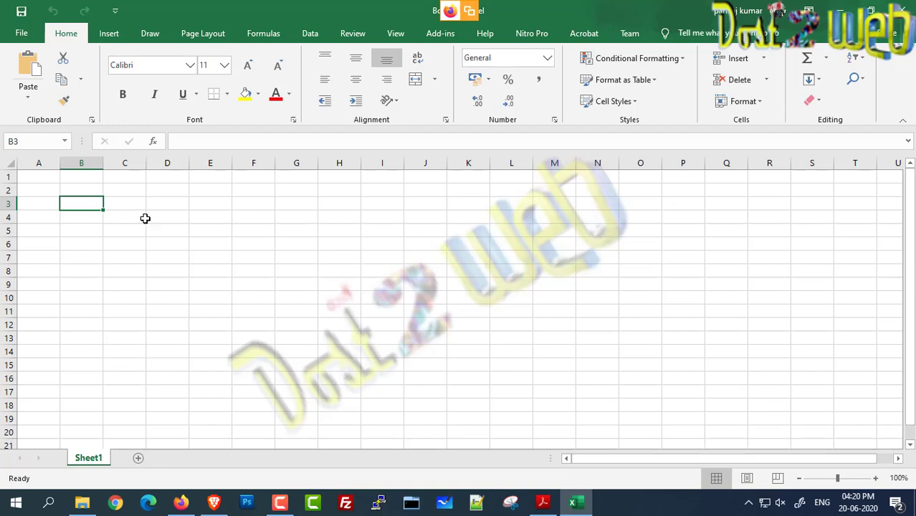
{"action": "left_click", "coordinate": [46, 178]}
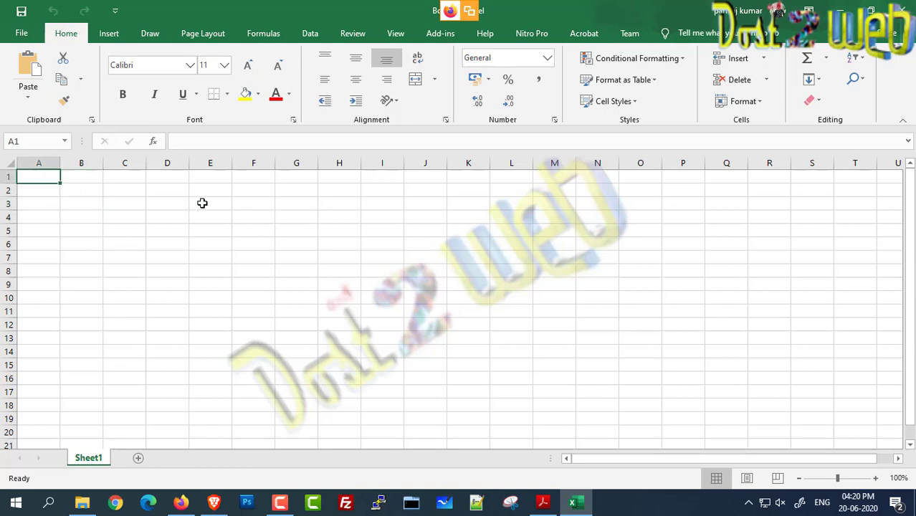
{"action": "left_click", "coordinate": [279, 256]}
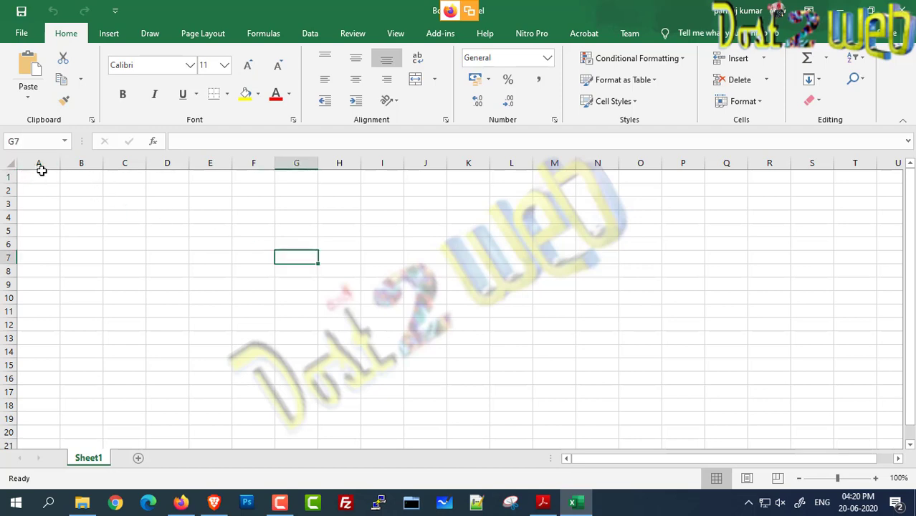
Step: Examine the column lettering along row 1, from A through the double-letter columns after Z, and return to column A
{"action": "left_click_drag", "start_coordinate": [40, 177], "coordinate": [783, 187]}
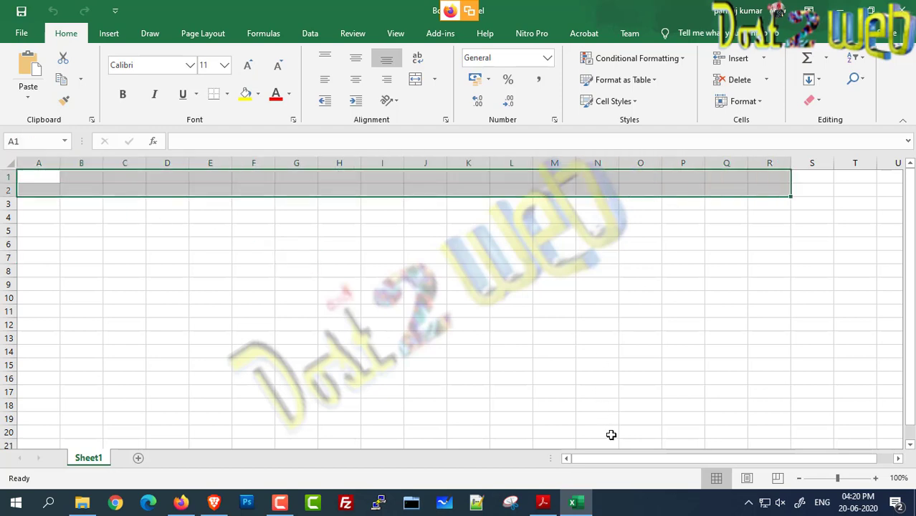
{"action": "left_click_drag", "start_coordinate": [620, 461], "coordinate": [639, 461]}
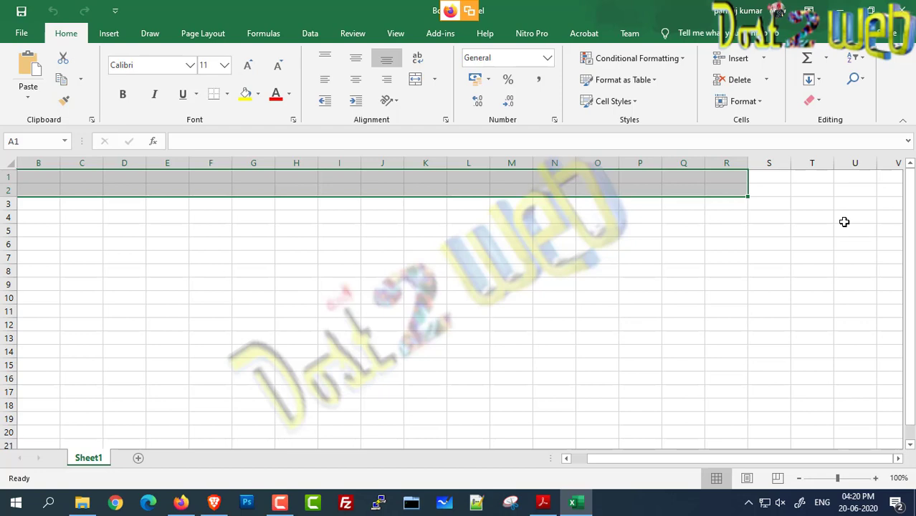
{"action": "left_click", "coordinate": [889, 180]}
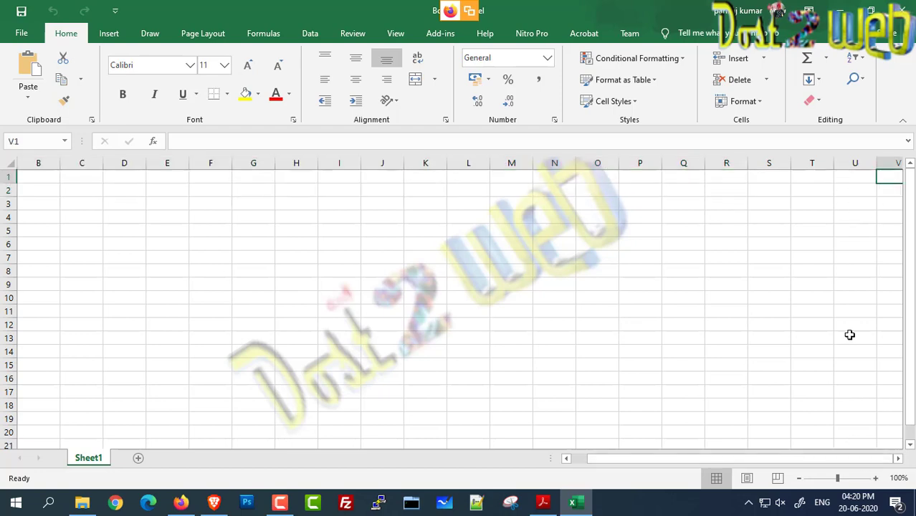
{"action": "left_click_drag", "start_coordinate": [885, 181], "coordinate": [335, 175]}
{"action": "left_click", "coordinate": [385, 246]}
{"action": "left_click", "coordinate": [377, 177]}
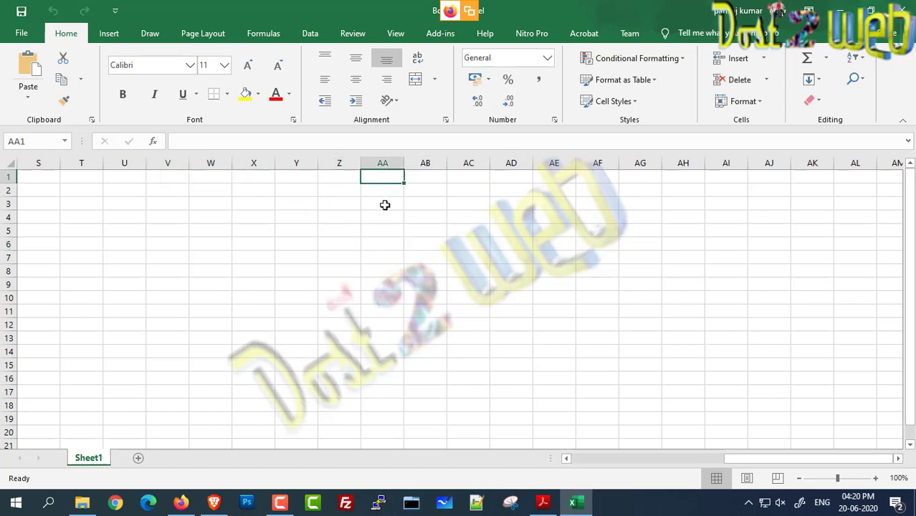
{"action": "left_click", "coordinate": [419, 176]}
{"action": "left_click", "coordinate": [460, 176]}
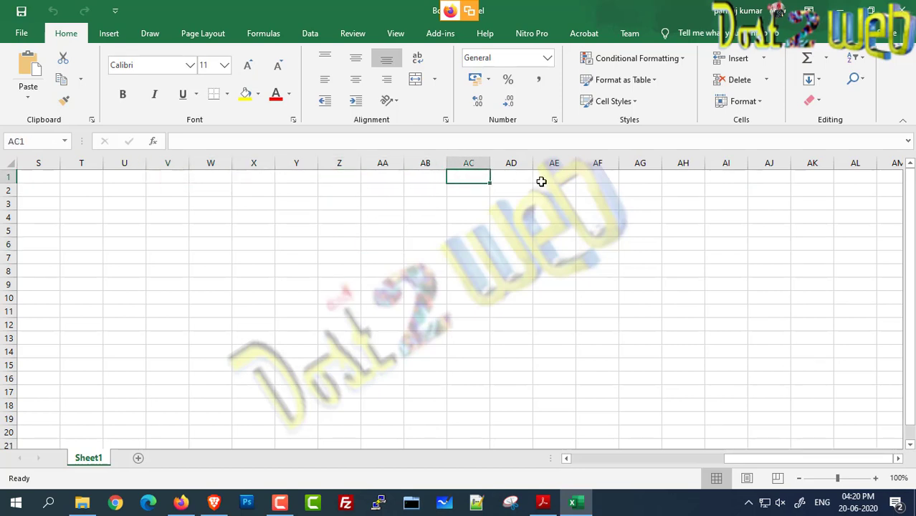
{"action": "left_click_drag", "start_coordinate": [541, 180], "coordinate": [913, 175]}
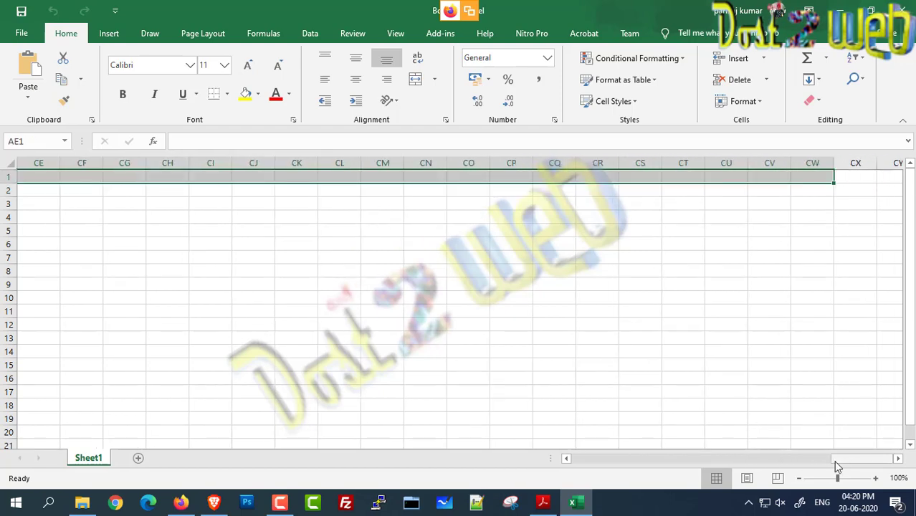
{"action": "left_click_drag", "start_coordinate": [849, 459], "coordinate": [513, 453]}
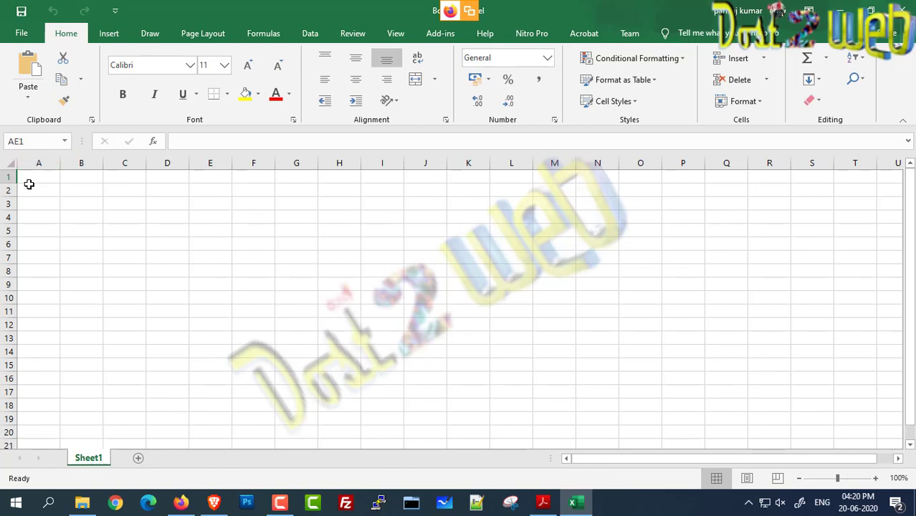
Step: Examine the row numbering down column A to beyond row 150, and return to row 1
{"action": "left_click", "coordinate": [32, 189]}
{"action": "left_click_drag", "start_coordinate": [909, 299], "coordinate": [908, 304]}
{"action": "left_click", "coordinate": [33, 442]}
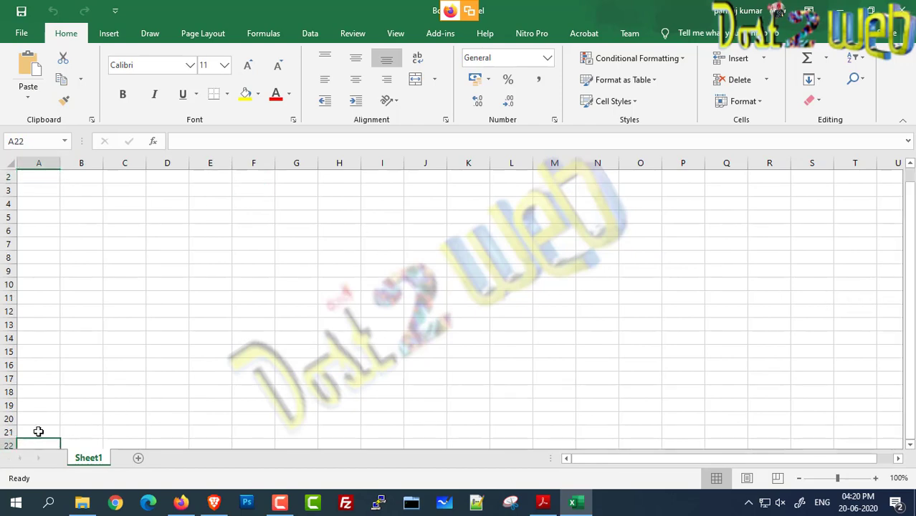
{"action": "scroll", "coordinate": [47, 428], "scroll_direction": "down", "scroll_amount": 3}
{"action": "scroll", "coordinate": [52, 390], "scroll_direction": "down", "scroll_amount": 20}
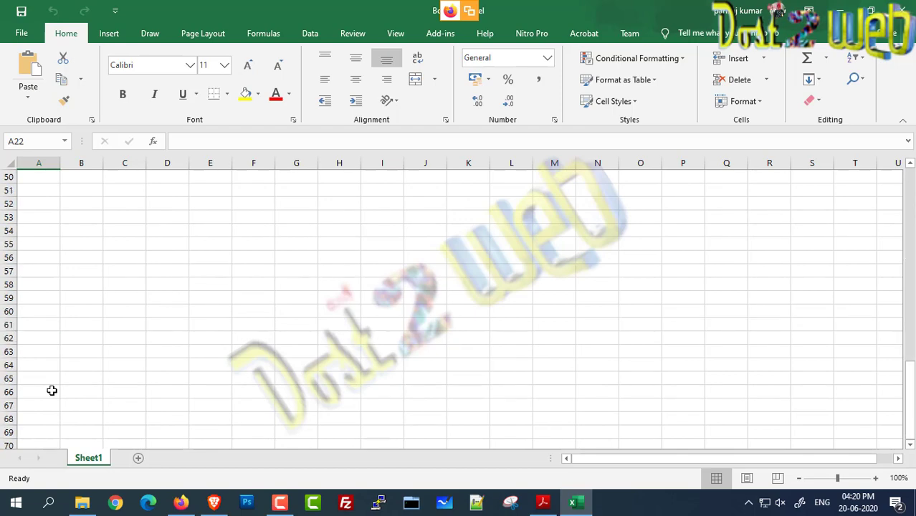
{"action": "scroll", "coordinate": [52, 391], "scroll_direction": "down", "scroll_amount": 7}
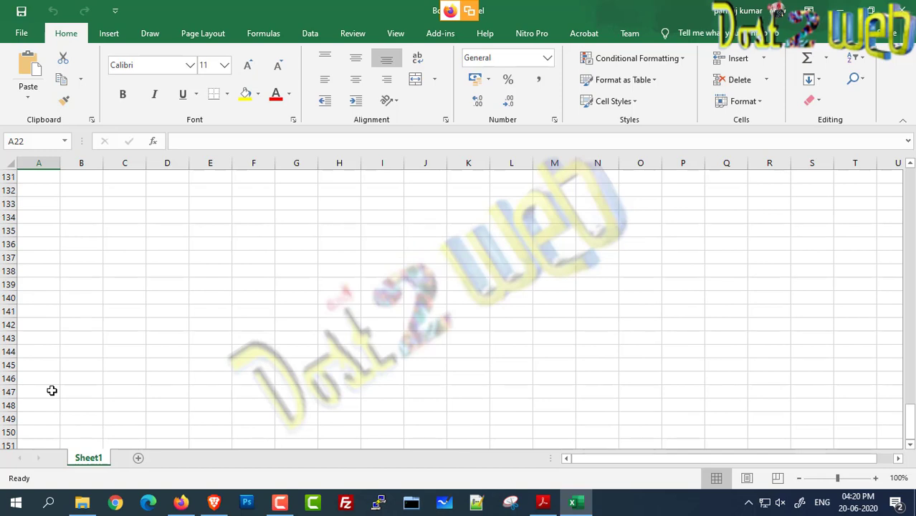
{"action": "scroll", "coordinate": [52, 391], "scroll_direction": "up", "scroll_amount": 20}
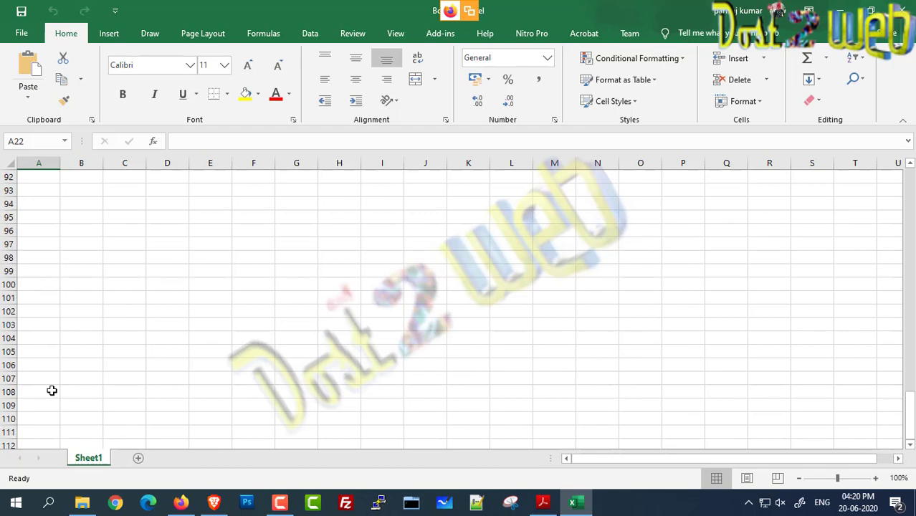
{"action": "scroll", "coordinate": [52, 390], "scroll_direction": "up", "scroll_amount": 15}
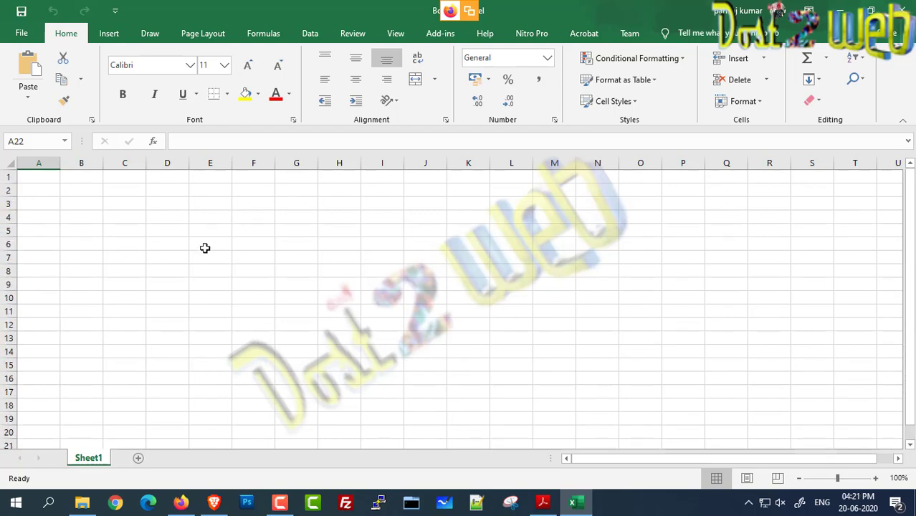
Step: Point out cells and a block of the empty grid by selecting E2, the range A1:K17 and F11 in turn
{"action": "left_click", "coordinate": [23, 179]}
{"action": "left_click", "coordinate": [219, 189]}
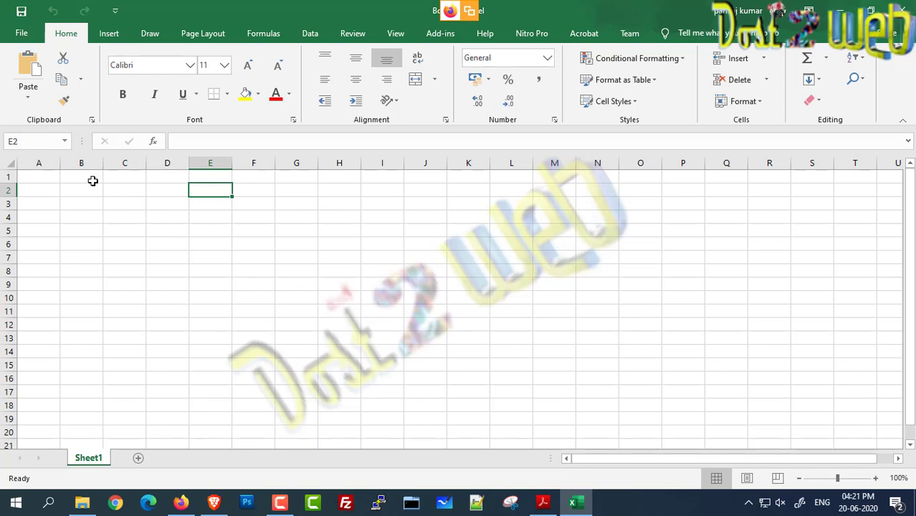
{"action": "left_click_drag", "start_coordinate": [24, 176], "coordinate": [461, 392]}
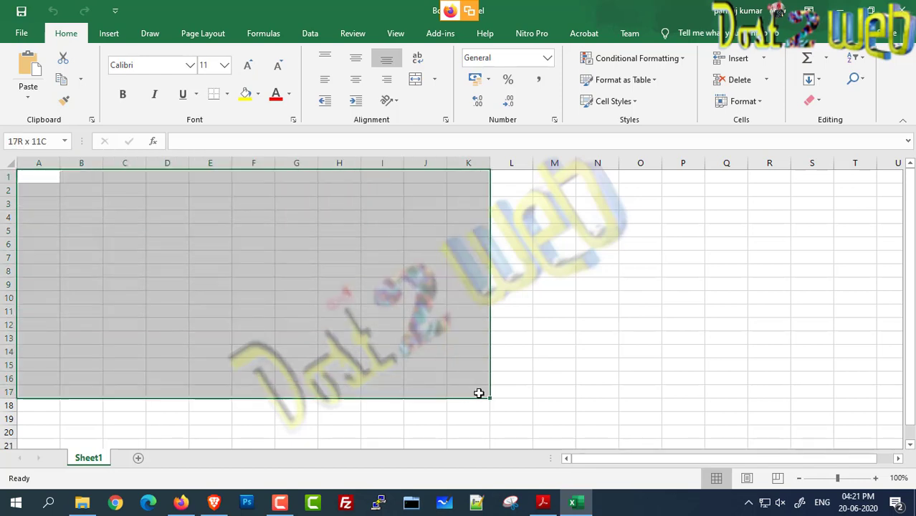
{"action": "left_click", "coordinate": [243, 309]}
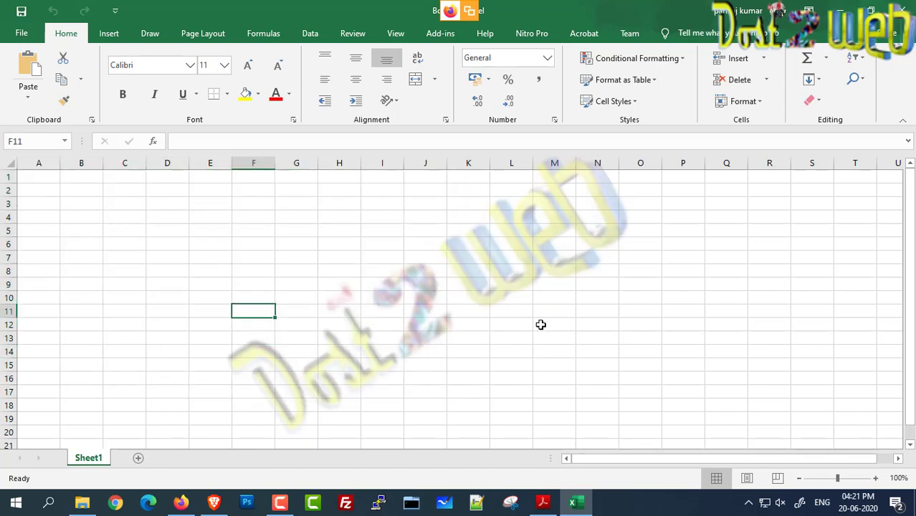
Step: Switch to the syllabus PDF in Acrobat Reader and highlight the Microsoft Excel topics Introducing Excel, Entering Data and Formulas for reference
{"action": "left_click", "coordinate": [542, 503]}
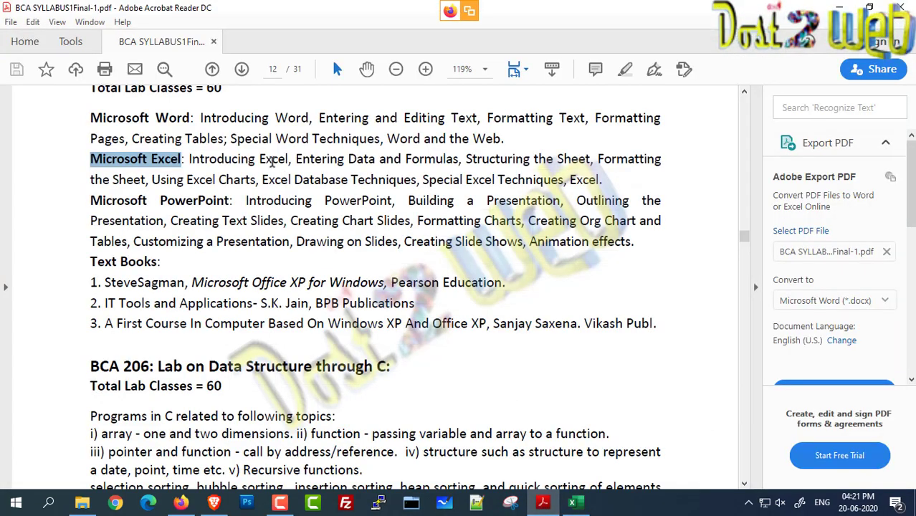
{"action": "left_click_drag", "start_coordinate": [287, 158], "coordinate": [150, 160]}
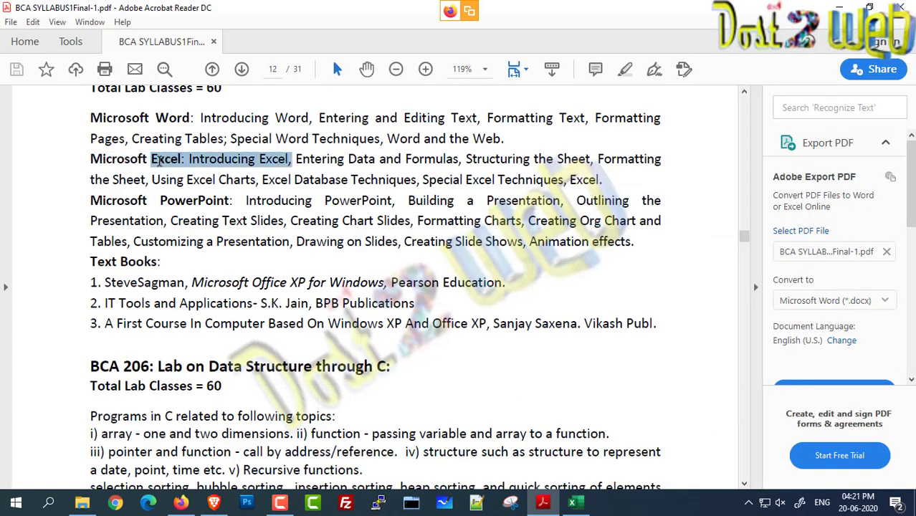
{"action": "left_click_drag", "start_coordinate": [296, 159], "coordinate": [349, 163]}
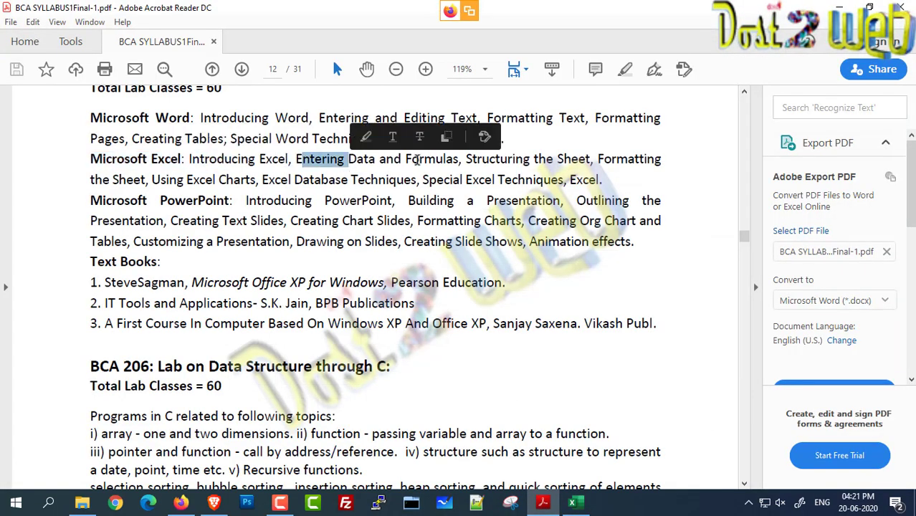
{"action": "mouse_move", "coordinate": [406, 159]}
{"action": "left_mouse_down"}
{"action": "mouse_move", "coordinate": [461, 159]}
{"action": "mouse_move", "coordinate": [405, 162]}
{"action": "left_mouse_up"}
{"action": "left_click", "coordinate": [450, 169]}
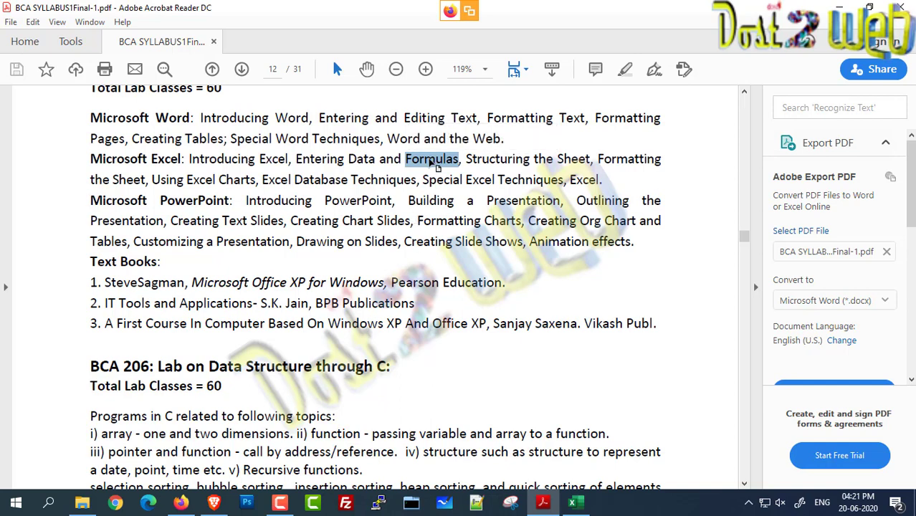
{"action": "left_click", "coordinate": [434, 164]}
{"action": "left_click_drag", "start_coordinate": [460, 159], "coordinate": [405, 160]}
{"action": "left_click", "coordinate": [391, 159]}
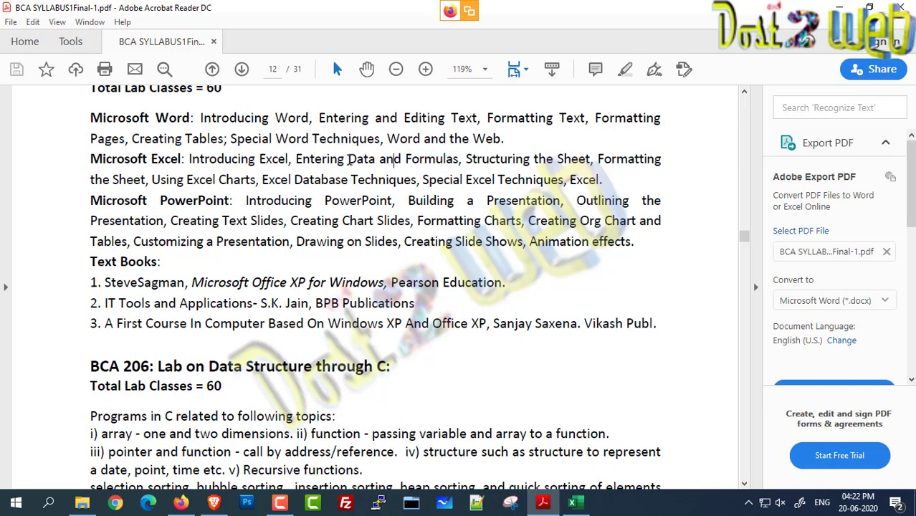
Step: Highlight the Structuring the Sheet, Formatting, Using Excel Charts and Entering Data topics in the syllabus, and return to the Excel workbook
{"action": "left_click_drag", "start_coordinate": [349, 159], "coordinate": [574, 165]}
{"action": "left_click", "coordinate": [476, 246]}
{"action": "left_click", "coordinate": [501, 178]}
{"action": "left_click_drag", "start_coordinate": [595, 159], "coordinate": [647, 166]}
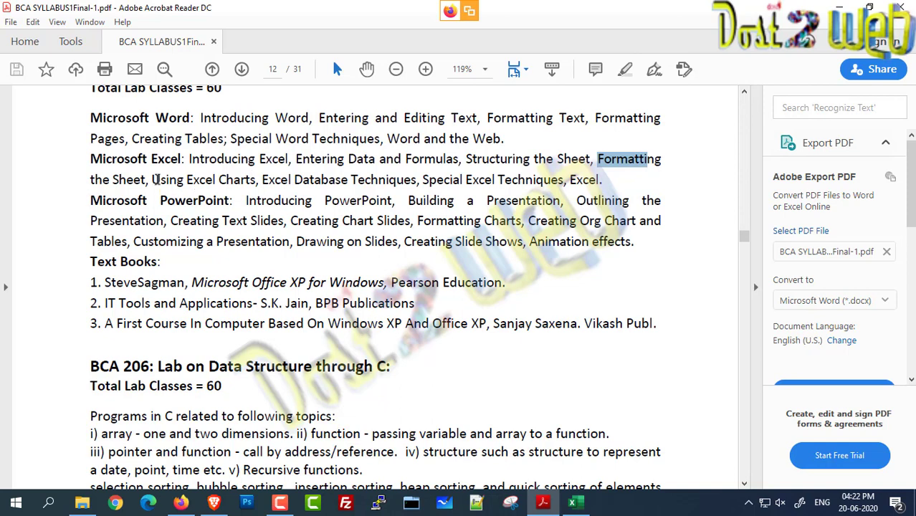
{"action": "left_click_drag", "start_coordinate": [153, 179], "coordinate": [255, 180]}
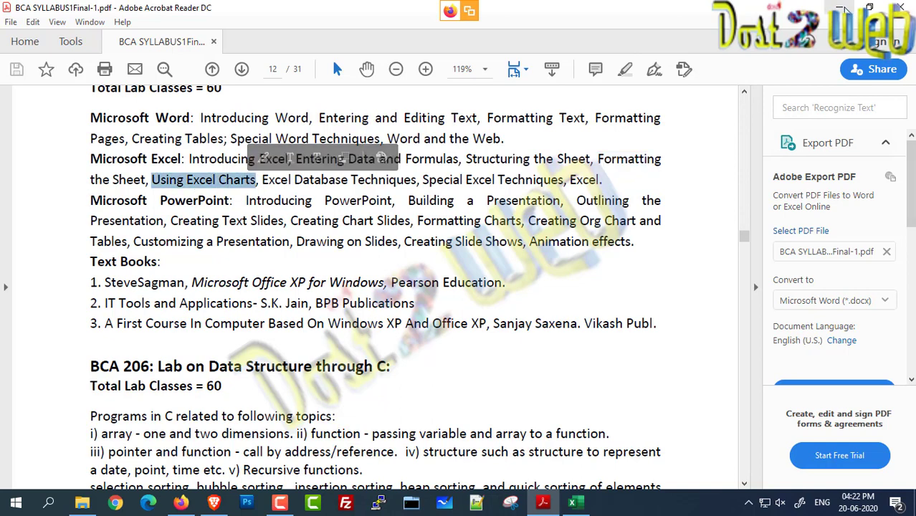
{"action": "left_click_drag", "start_coordinate": [152, 159], "coordinate": [373, 161]}
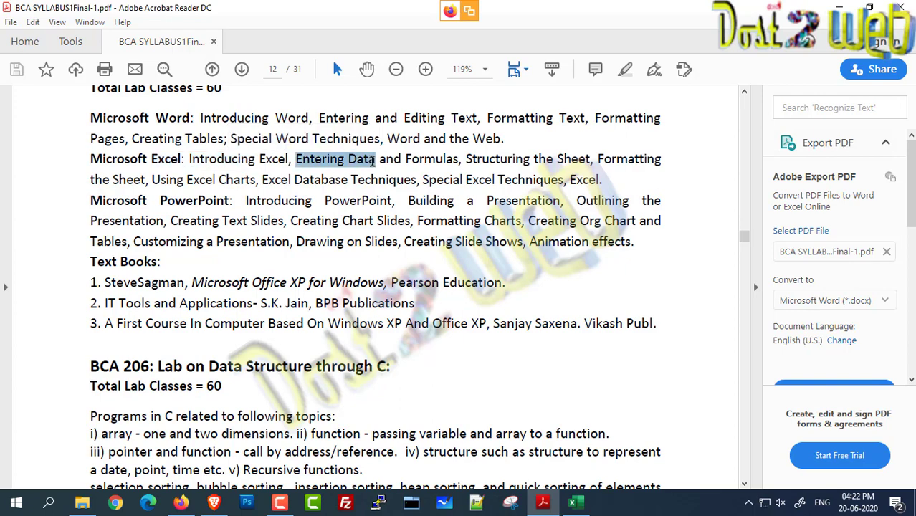
{"action": "key", "text": "alt+Tab"}
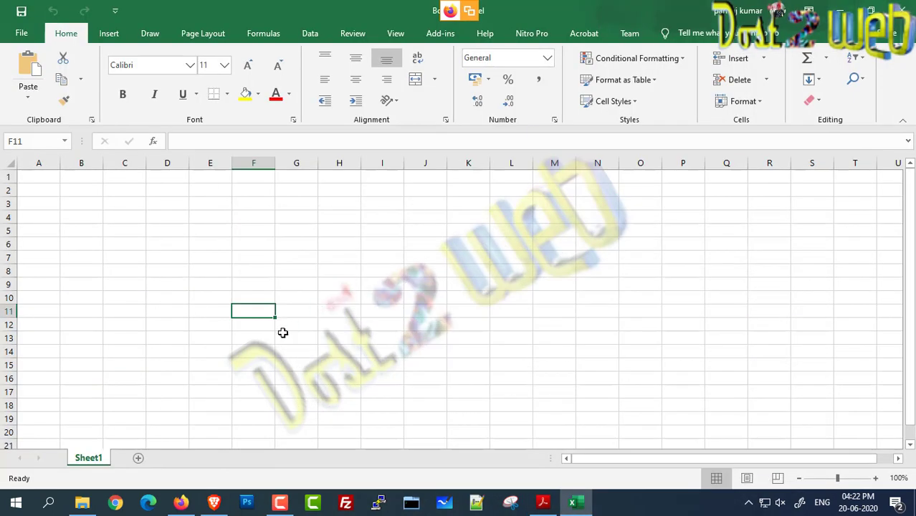
Step: Enter the column headings Sl No in A1 and Name in B1
{"action": "left_click", "coordinate": [37, 176]}
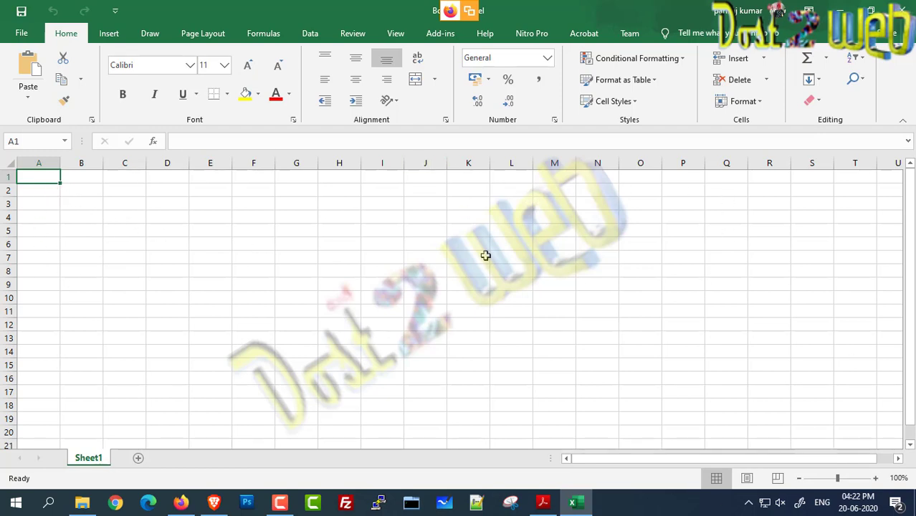
{"action": "left_click", "coordinate": [56, 187]}
{"action": "left_click", "coordinate": [48, 177]}
{"action": "type", "text": "Sl"}
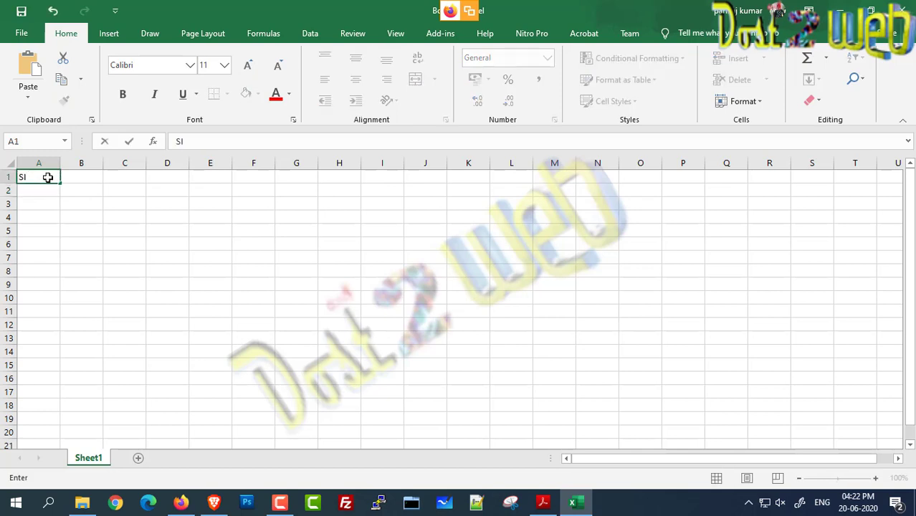
{"action": "type", "text": " No"}
{"action": "key", "text": "Tab"}
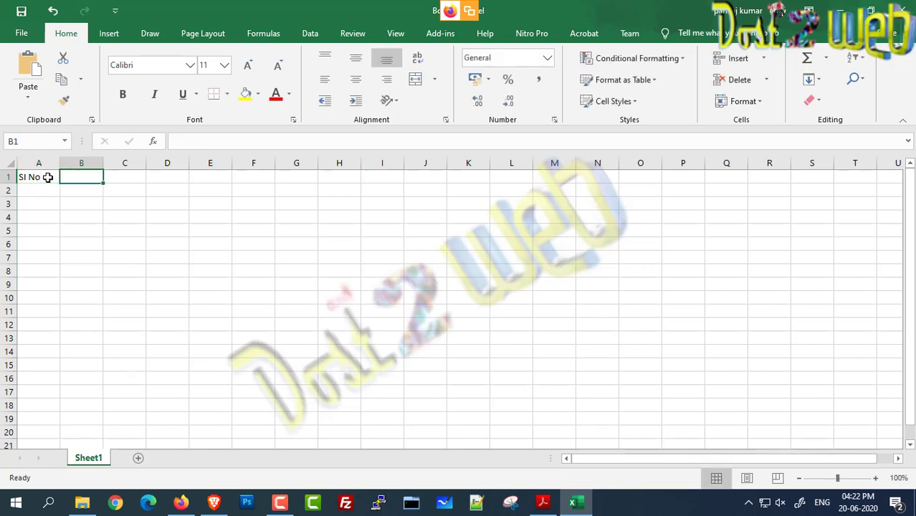
{"action": "type", "text": "Name"}
{"action": "key", "text": "Tab"}
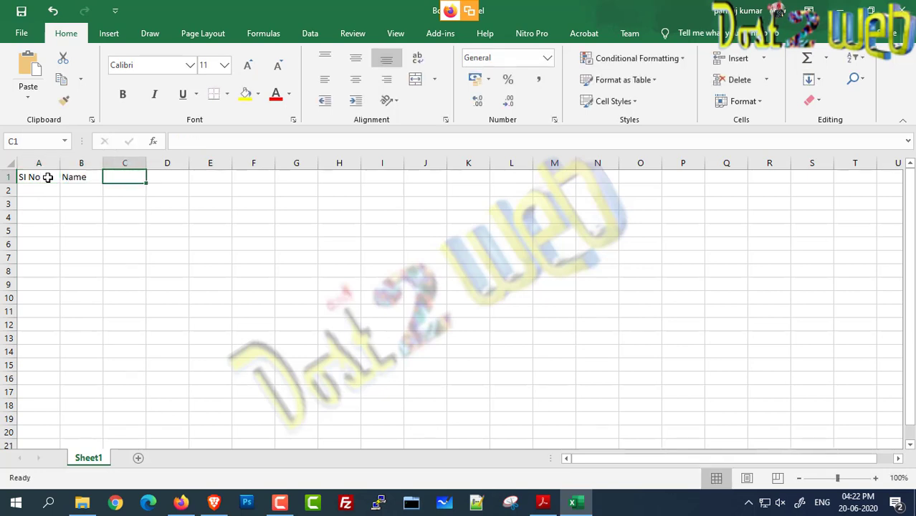
Step: Enter Dept in C1, replace it with Course, and add the headings Sem in D1 and Fees in E1
{"action": "type", "text": "Dept"}
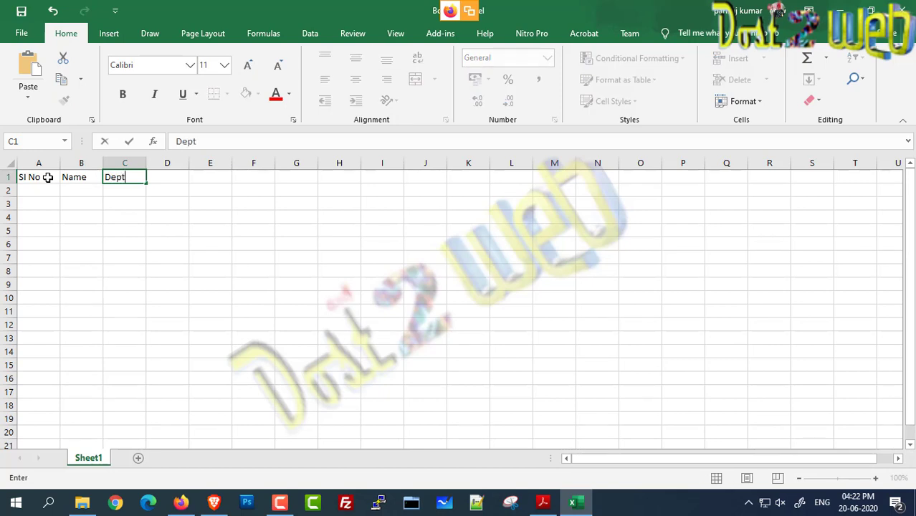
{"action": "key", "text": "Tab"}
{"action": "left_click", "coordinate": [132, 178]}
{"action": "type", "text": "Course"}
{"action": "key", "text": "Tab"}
{"action": "type", "text": "Sem"}
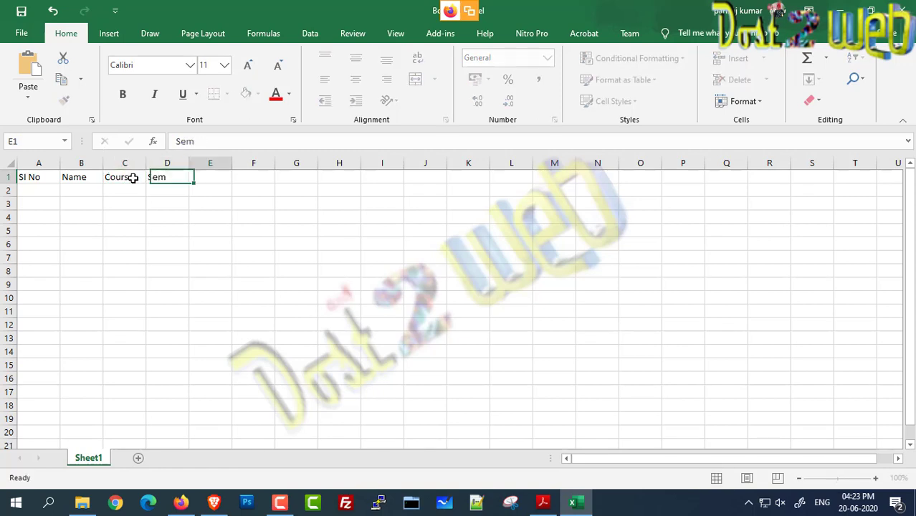
{"action": "key", "text": "Tab"}
{"action": "type", "text": "F"}
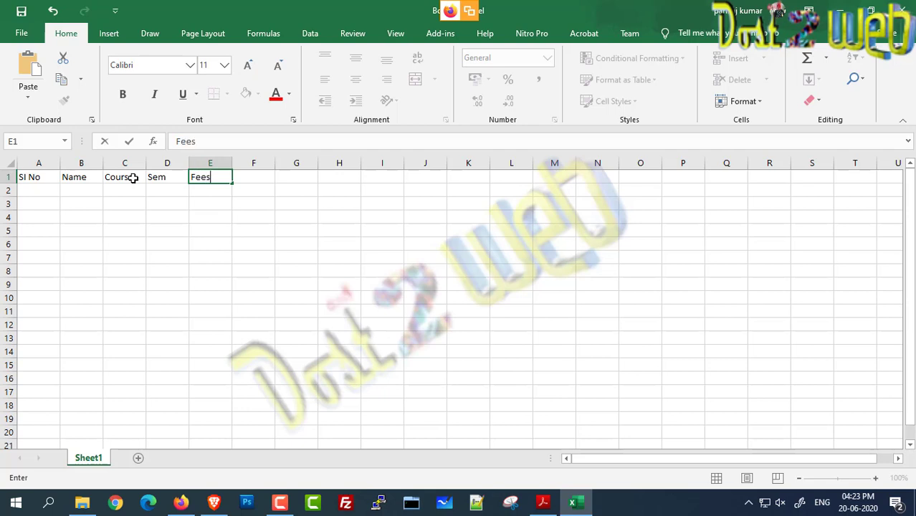
{"action": "key", "text": "Tab"}
{"action": "key", "text": "Tab"}
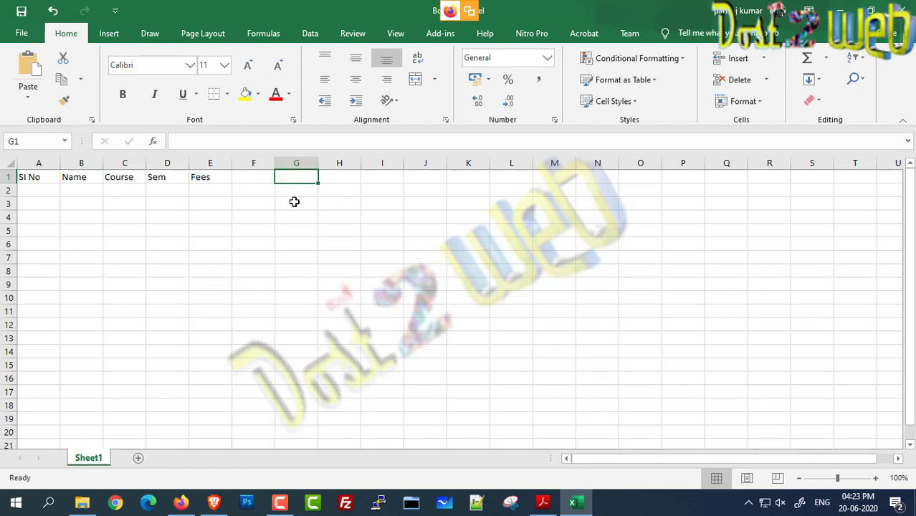
Step: Insert a blank column between the Sem and Fees columns
{"action": "left_click", "coordinate": [224, 178]}
{"action": "left_click", "coordinate": [266, 176]}
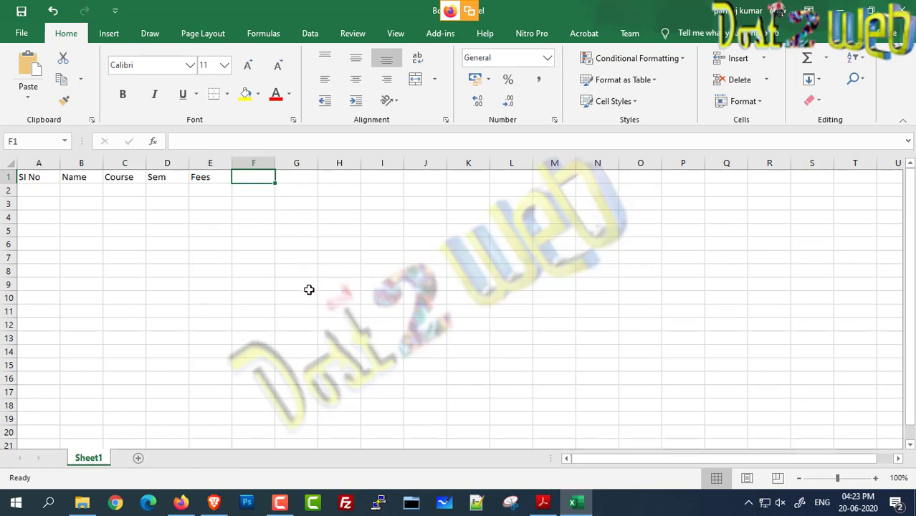
{"action": "left_click", "coordinate": [250, 227]}
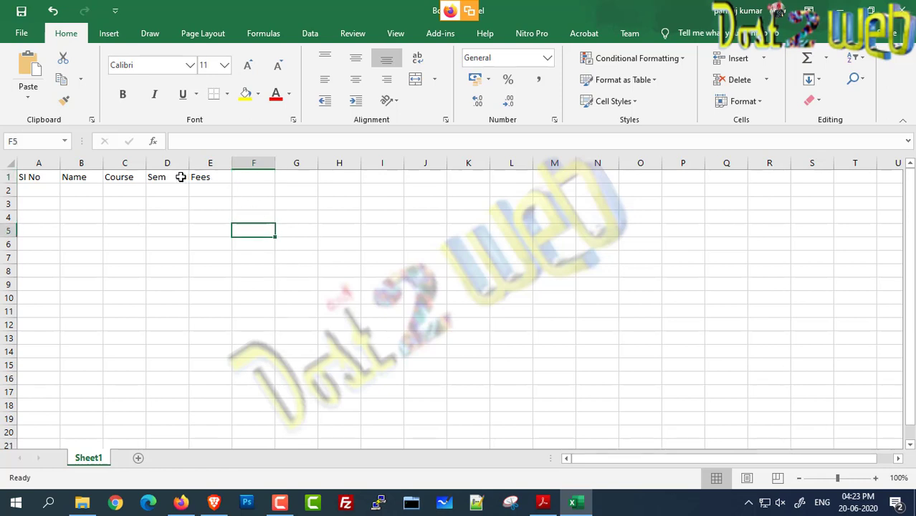
{"action": "left_click", "coordinate": [207, 166]}
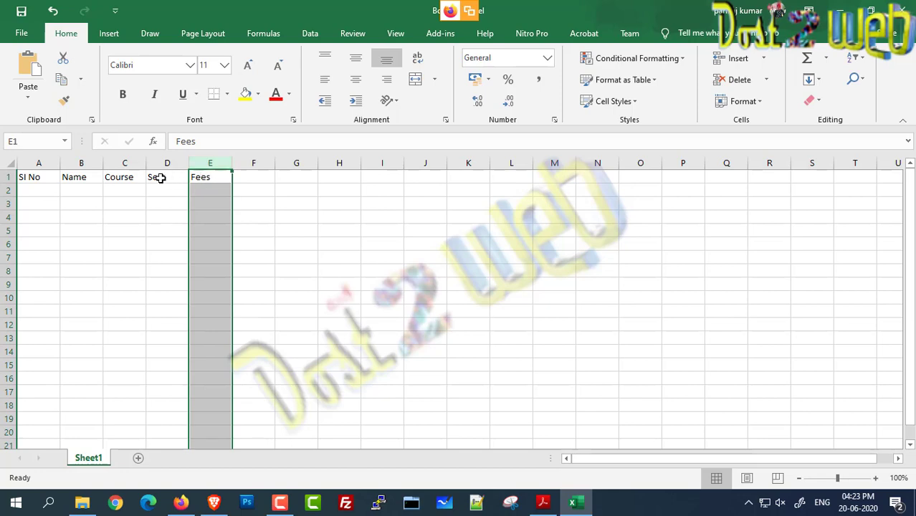
{"action": "right_click", "coordinate": [203, 165]}
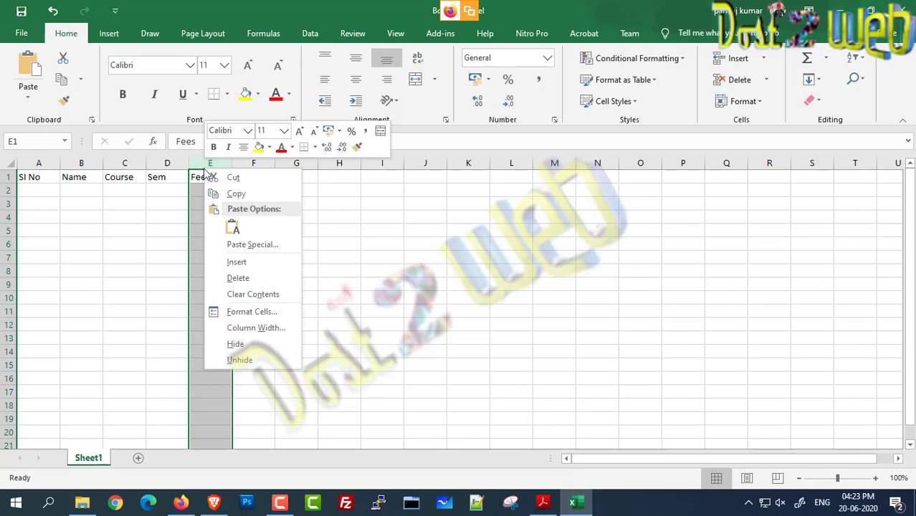
{"action": "left_click", "coordinate": [247, 262]}
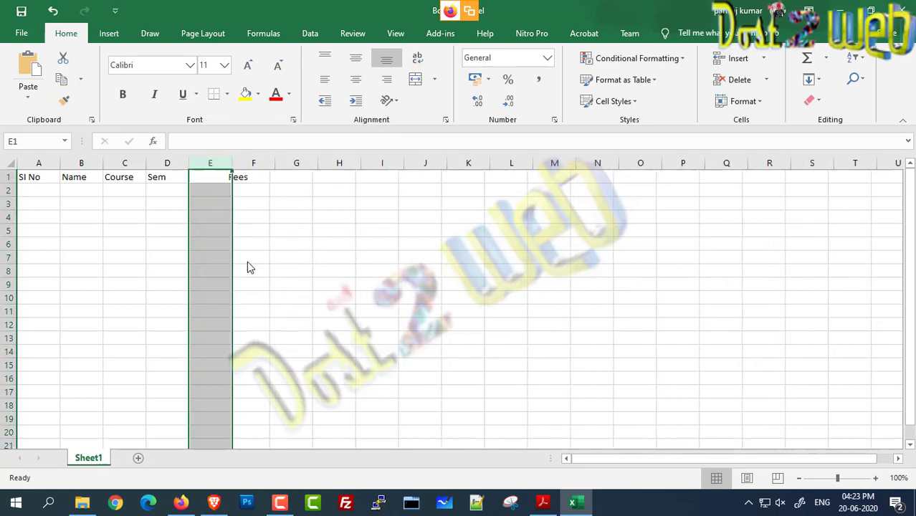
Step: Fill in the header row with Joining Date in E1, Fees in F1 and Adress in G1
{"action": "left_click", "coordinate": [214, 177]}
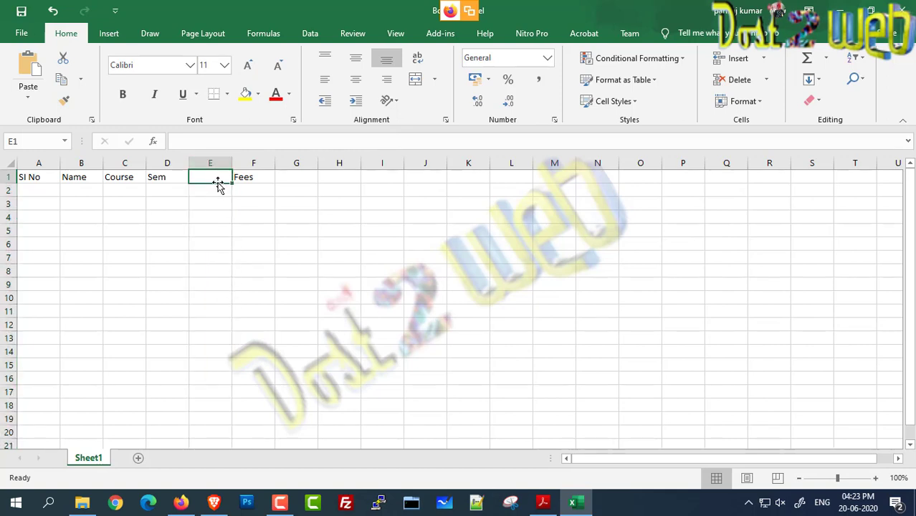
{"action": "type", "text": "Joining"}
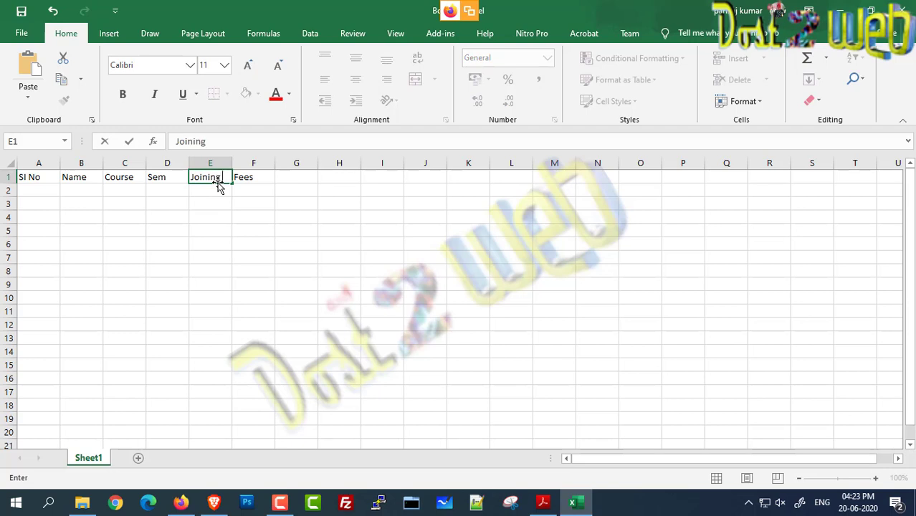
{"action": "type", "text": "Date"}
{"action": "key", "text": "Tab"}
{"action": "type", "text": "Fees"}
{"action": "key", "text": "Tab"}
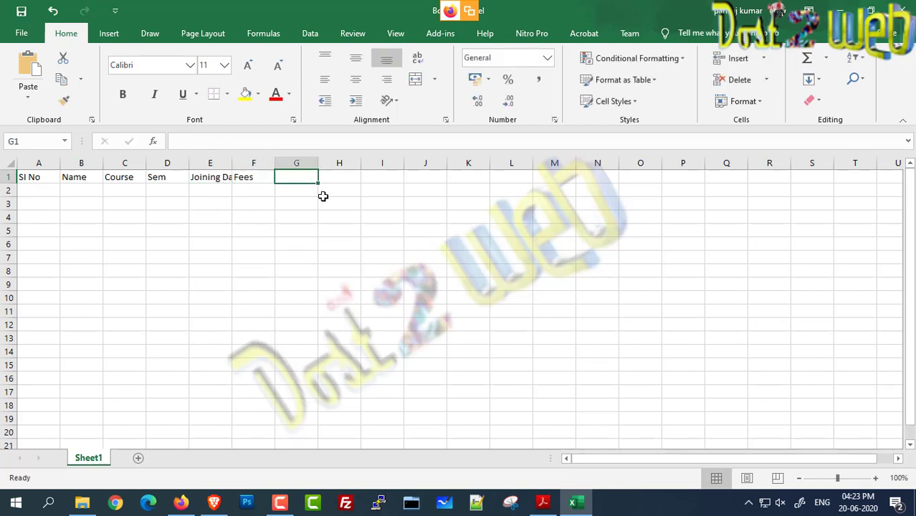
{"action": "type", "text": "Adre"}
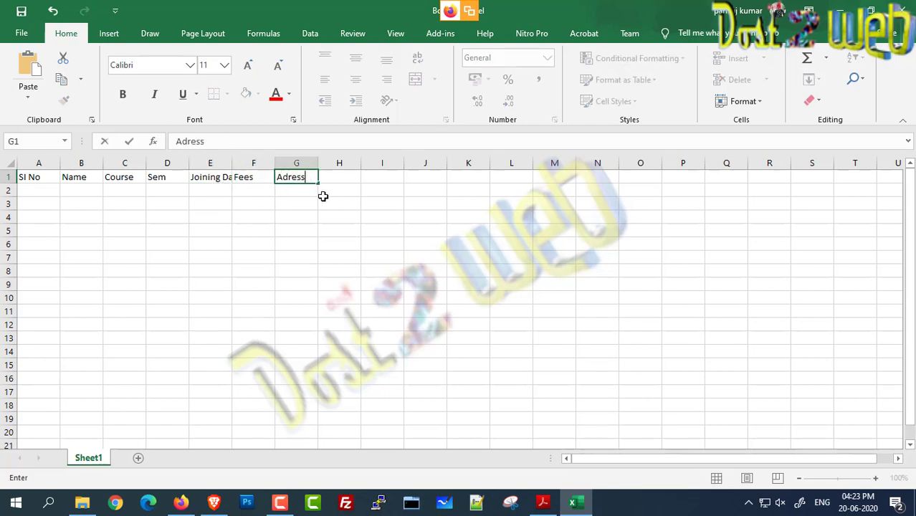
{"action": "type", "text": "ss"}
{"action": "key", "text": "Tab"}
Step: Insert a column between Joining Date and Fees, and enter the heading Sub1 in F1
{"action": "left_click", "coordinate": [205, 177]}
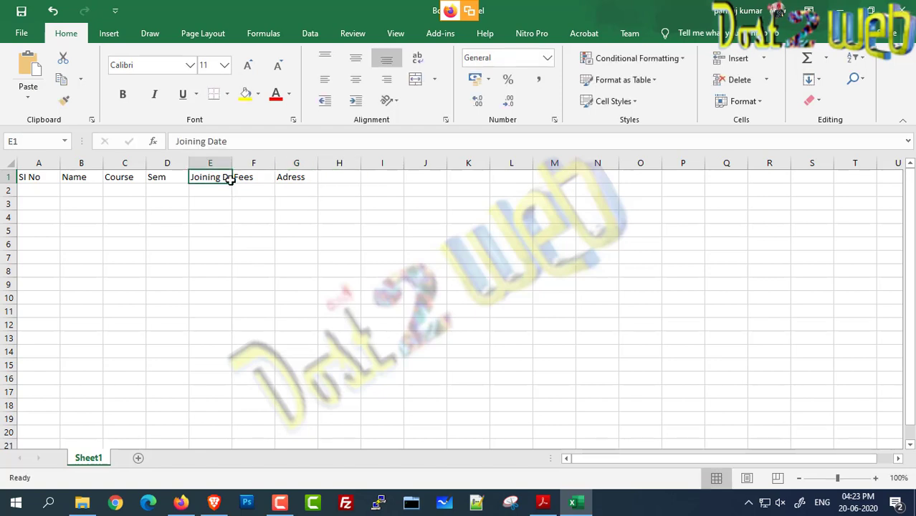
{"action": "left_click", "coordinate": [250, 164]}
{"action": "right_click", "coordinate": [250, 179]}
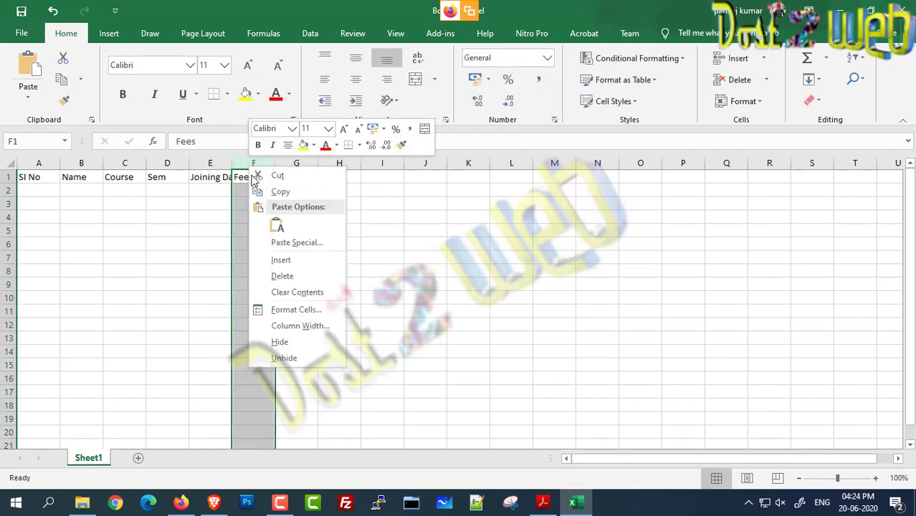
{"action": "left_click", "coordinate": [282, 259]}
{"action": "left_click", "coordinate": [259, 180]}
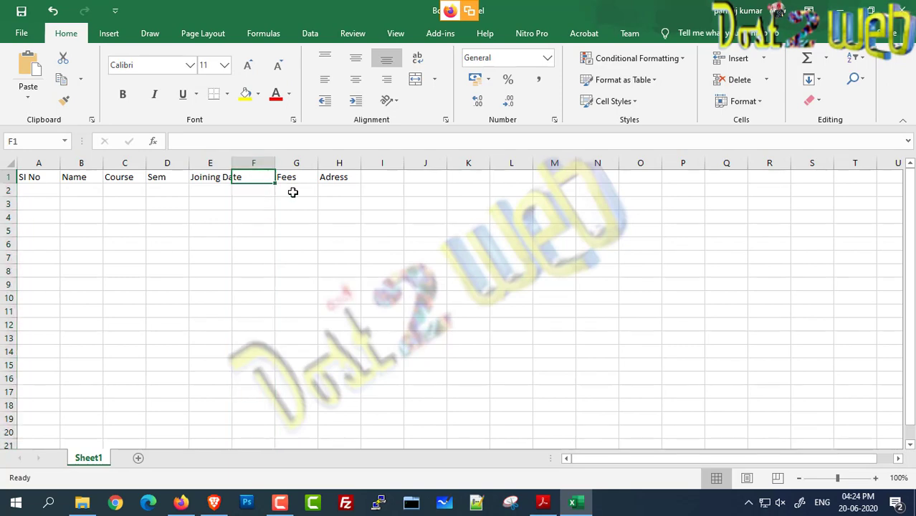
{"action": "type", "text": "Sub1"}
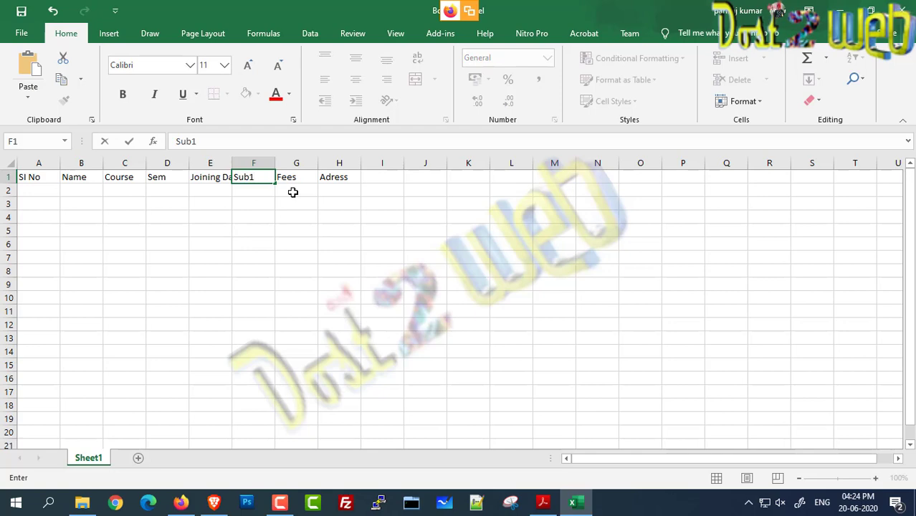
{"action": "left_click", "coordinate": [292, 180]}
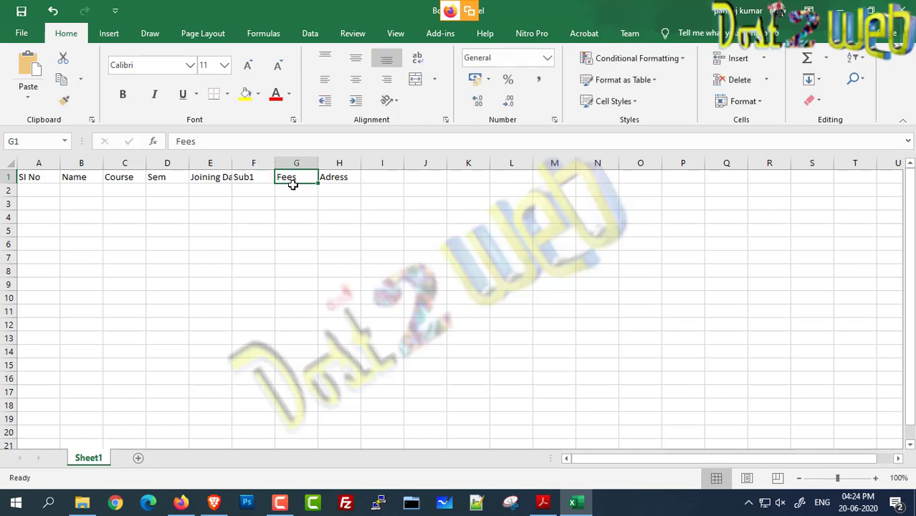
Step: Try to insert a column between Joining Date and Sub1, and undo the insertion
{"action": "left_click", "coordinate": [263, 162]}
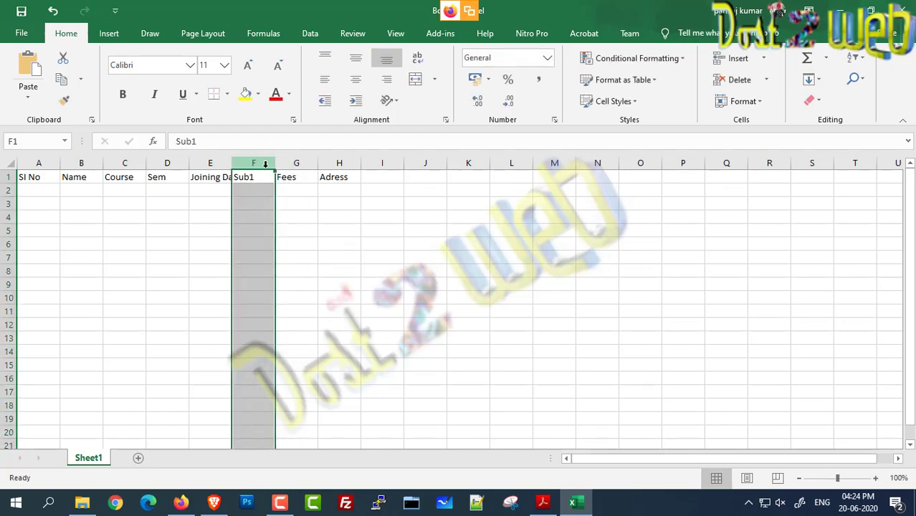
{"action": "right_click", "coordinate": [264, 164]}
{"action": "left_click", "coordinate": [311, 261]}
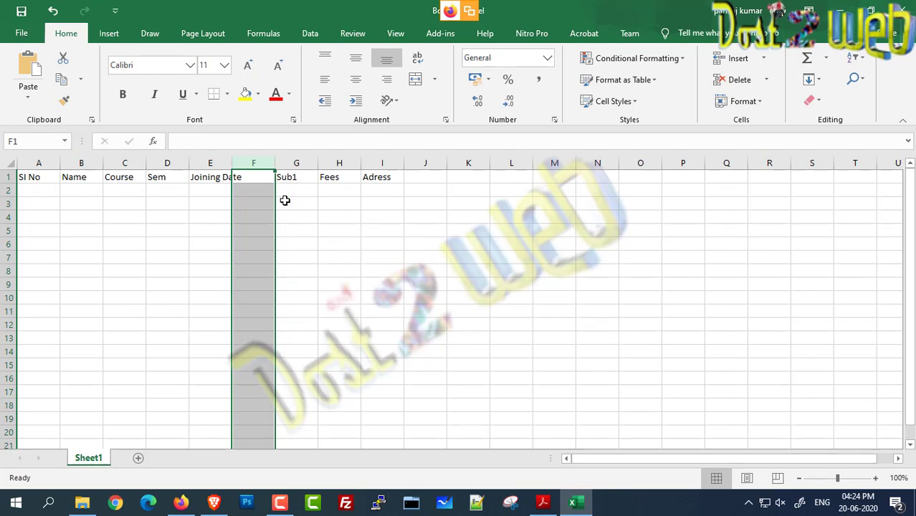
{"action": "key", "text": "ctrl+z"}
{"action": "left_click", "coordinate": [297, 163]}
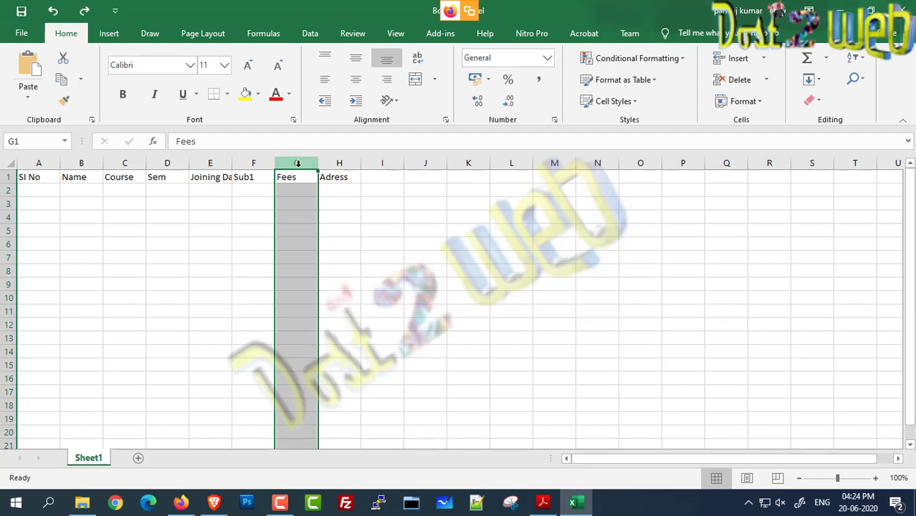
{"action": "right_click", "coordinate": [297, 163]}
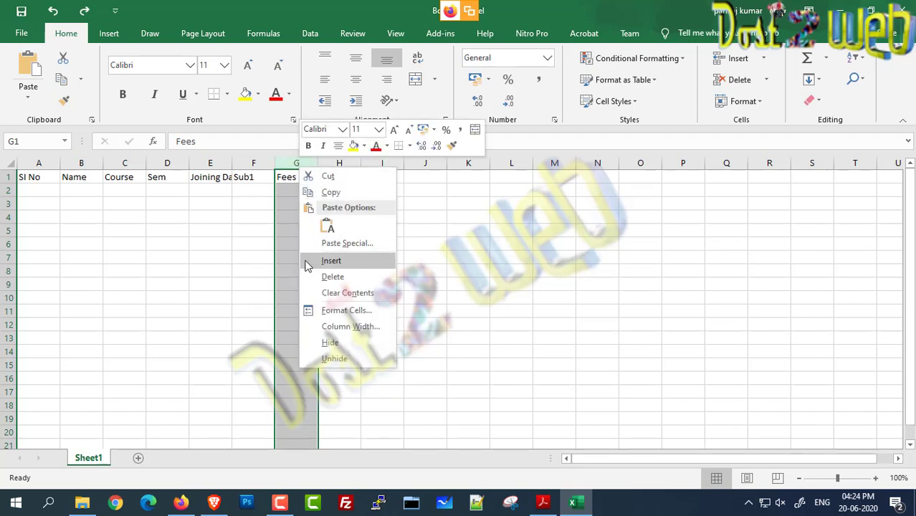
{"action": "key", "text": "Escape"}
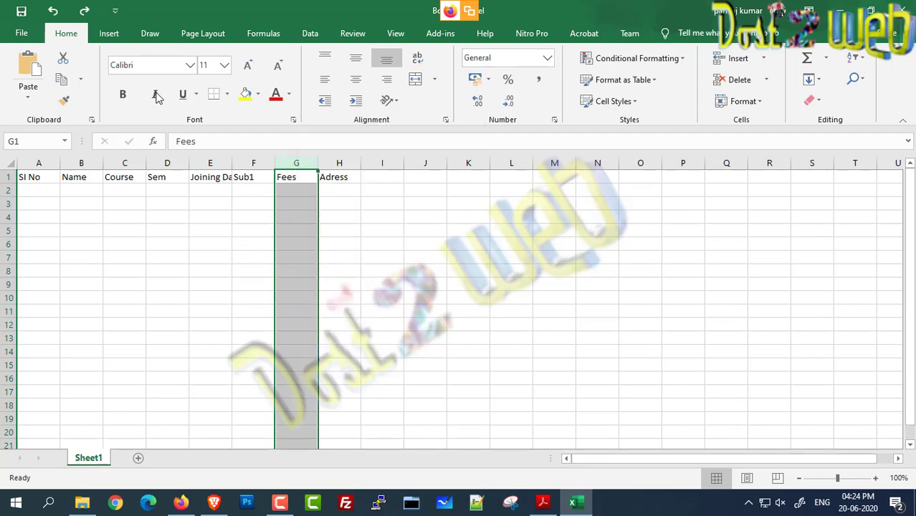
{"action": "left_click", "coordinate": [109, 36]}
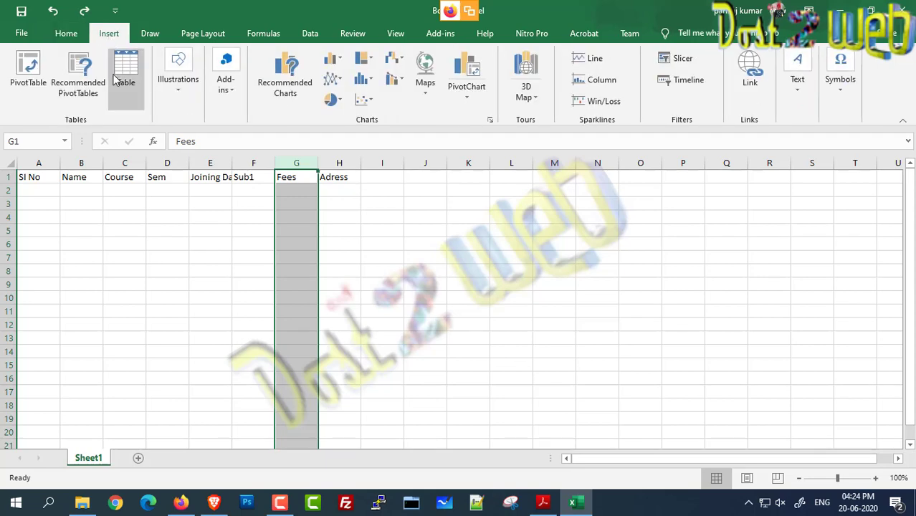
{"action": "left_click", "coordinate": [129, 103]}
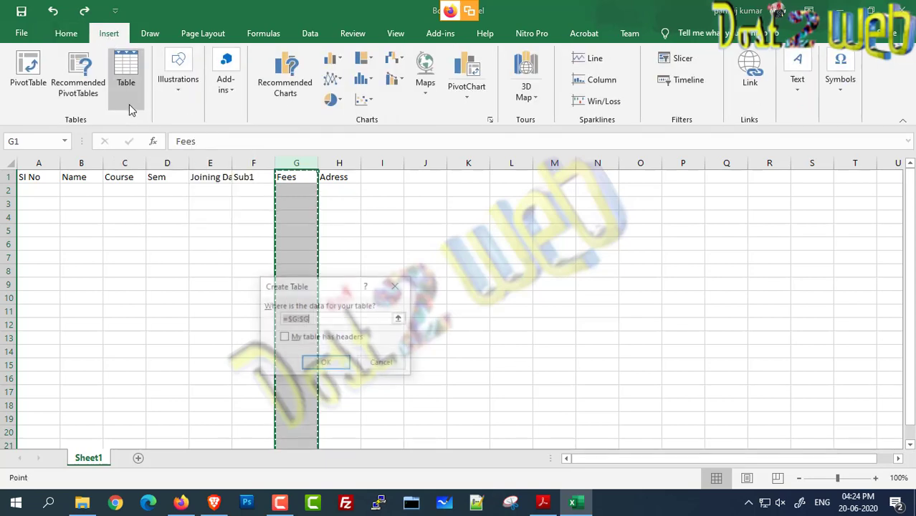
{"action": "left_click", "coordinate": [396, 286]}
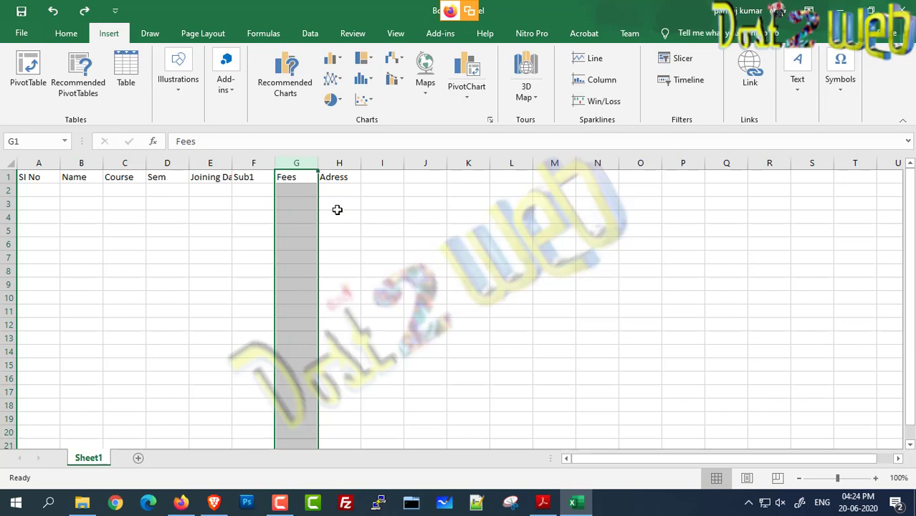
{"action": "left_click", "coordinate": [65, 33]}
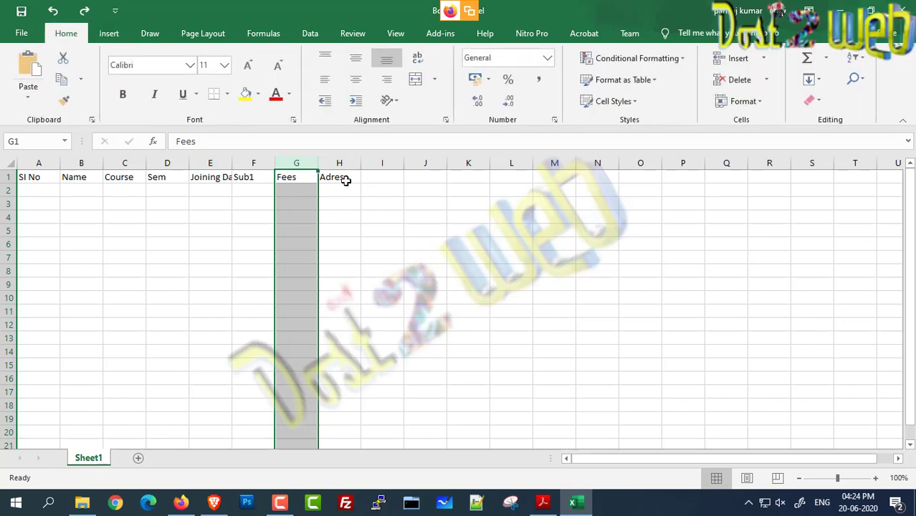
Step: Insert a column between Sub1 and Fees, and enter the heading Sub2 in G1
{"action": "right_click", "coordinate": [302, 163]}
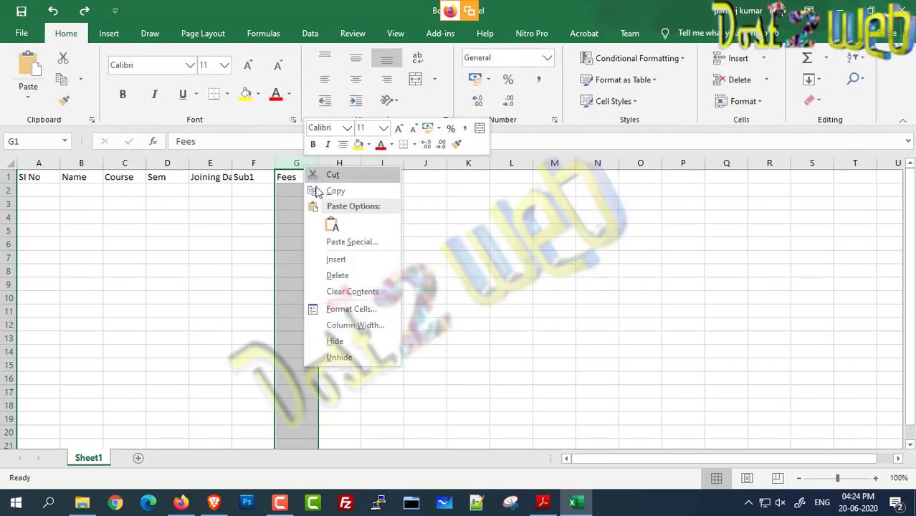
{"action": "left_click", "coordinate": [340, 259]}
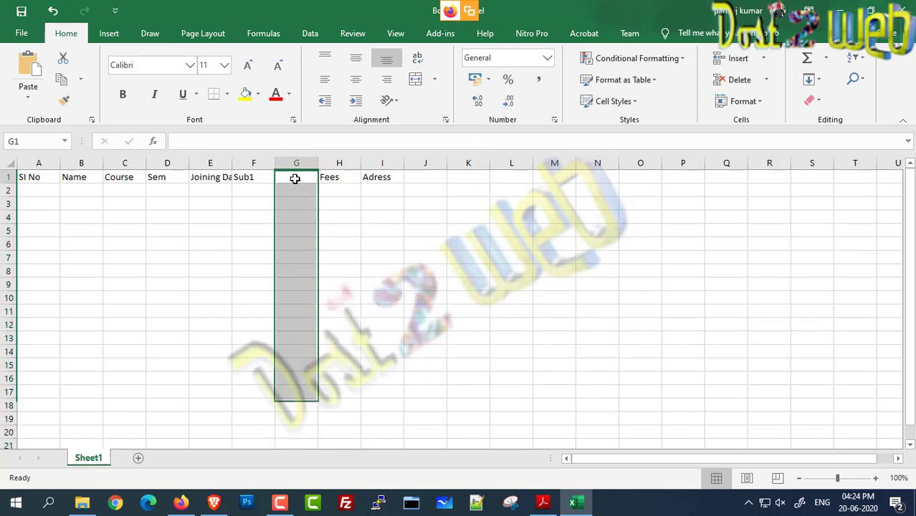
{"action": "left_click", "coordinate": [295, 179]}
{"action": "type", "text": "Sub2"}
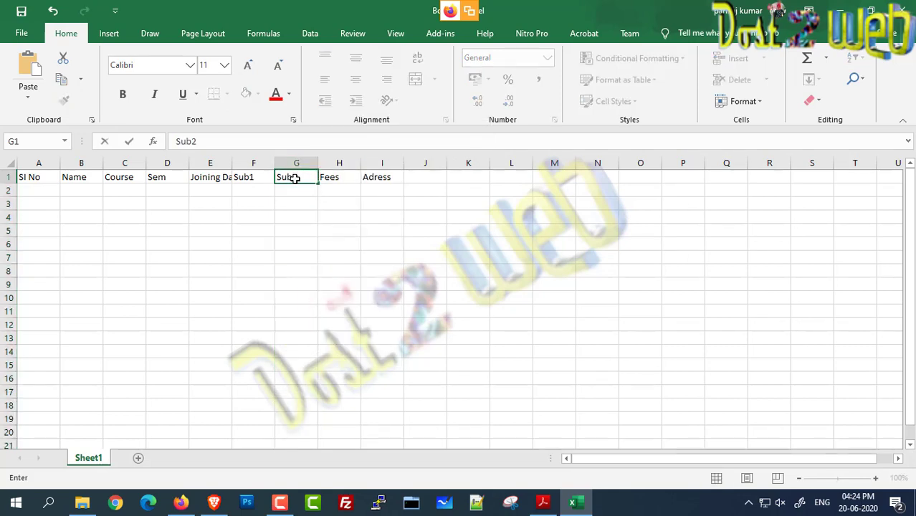
Step: Insert a column between Sub2 and Fees, and enter the heading P/F in H1
{"action": "left_click", "coordinate": [343, 163]}
{"action": "right_click", "coordinate": [344, 163]}
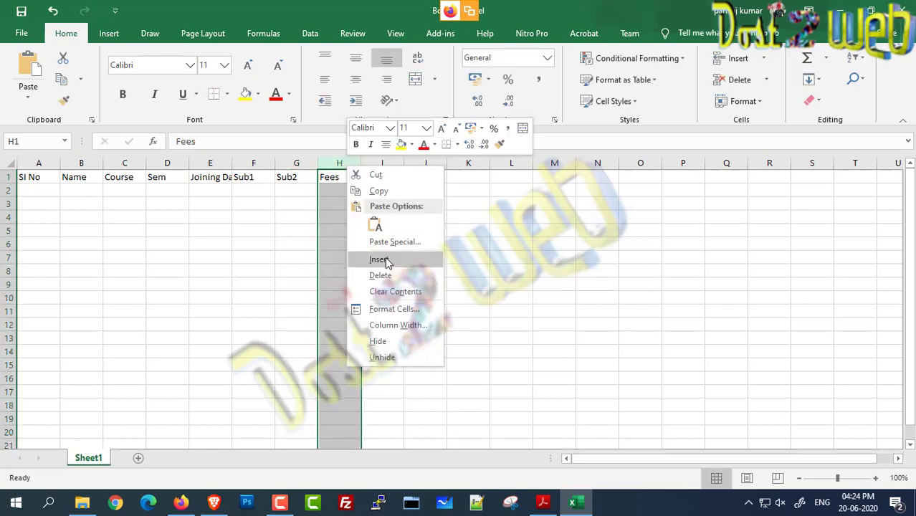
{"action": "left_click", "coordinate": [385, 261]}
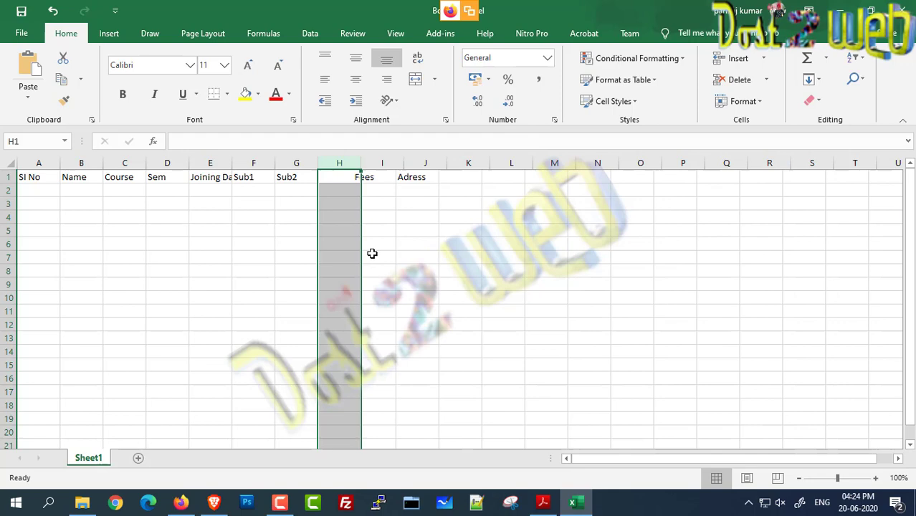
{"action": "left_click", "coordinate": [340, 179]}
{"action": "type", "text": "P/F"}
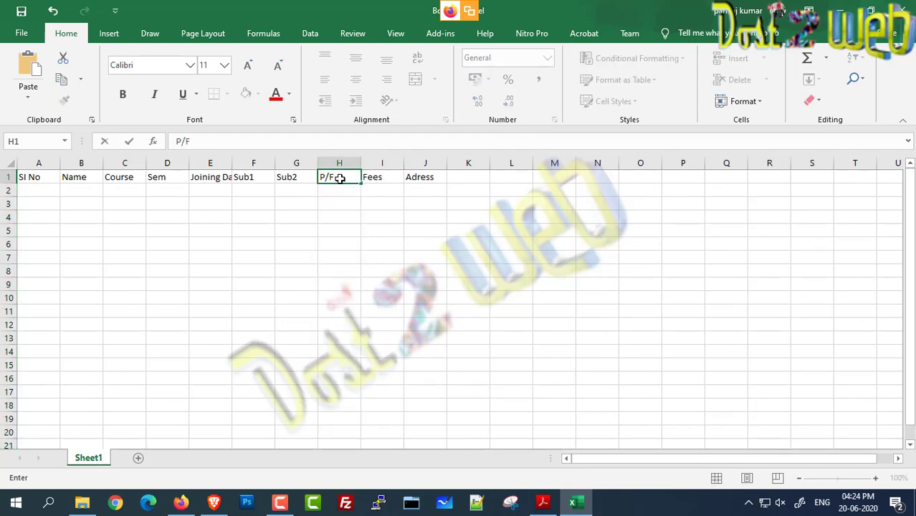
{"action": "left_click", "coordinate": [346, 231]}
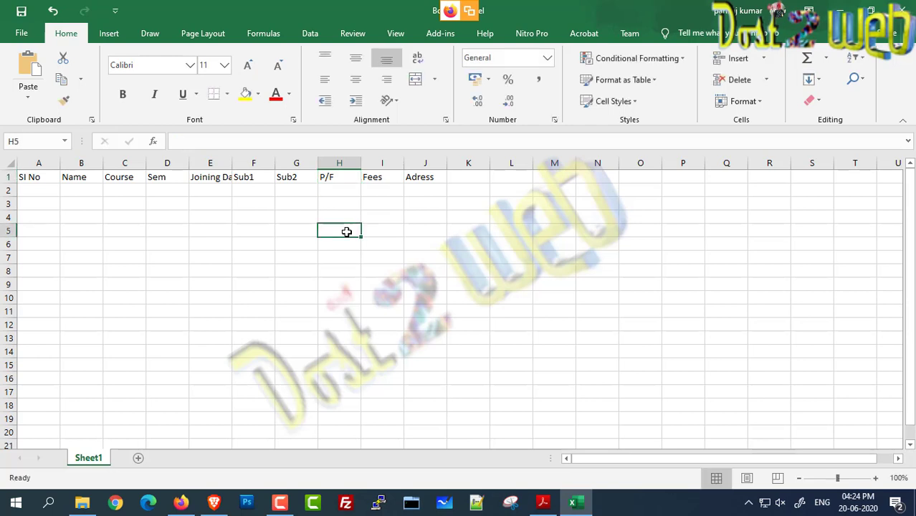
{"action": "left_click", "coordinate": [336, 190]}
{"action": "left_click", "coordinate": [300, 178]}
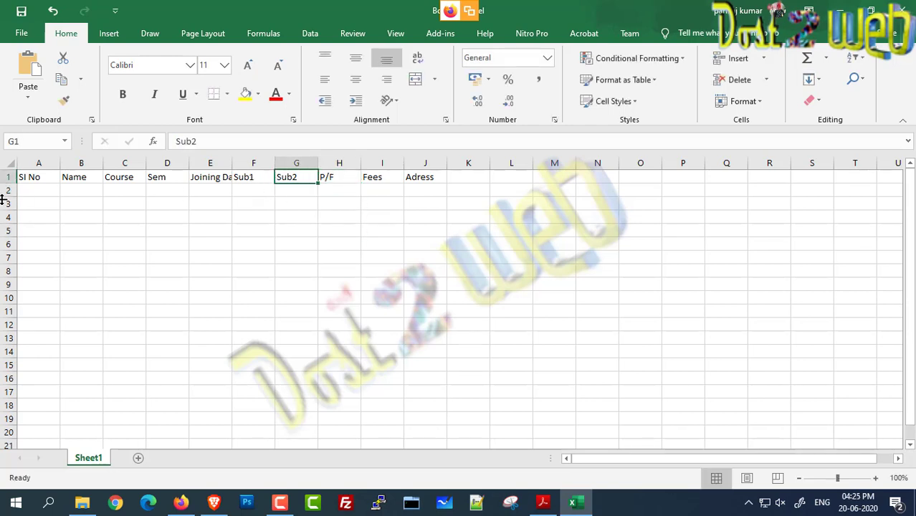
Step: Set the font of the header row cells A1:J1 to Adobe Gothic Std B
{"action": "left_click_drag", "start_coordinate": [22, 178], "coordinate": [427, 181]}
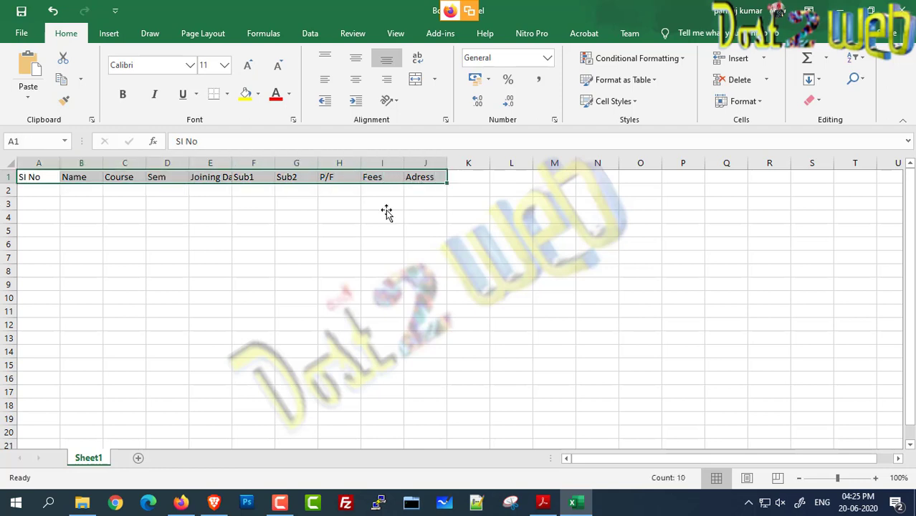
{"action": "left_click", "coordinate": [304, 255]}
{"action": "left_click_drag", "start_coordinate": [36, 177], "coordinate": [418, 188]}
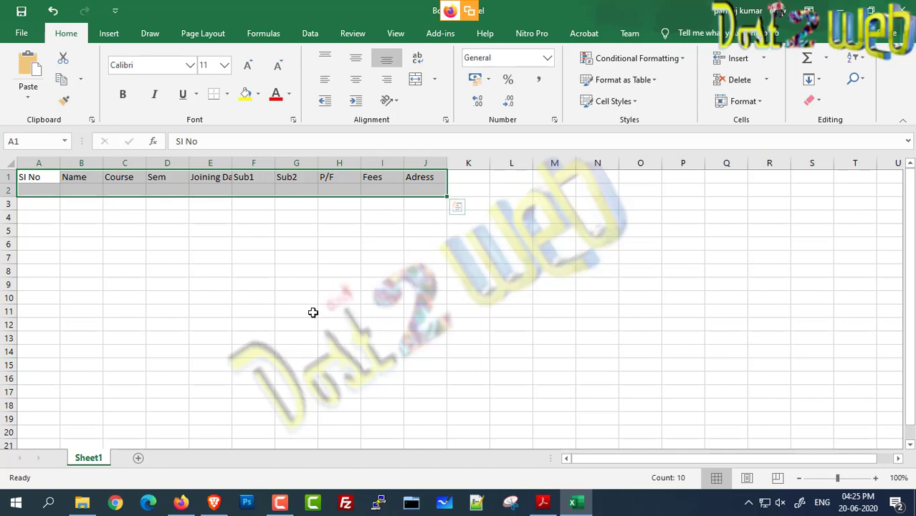
{"action": "left_click", "coordinate": [204, 311]}
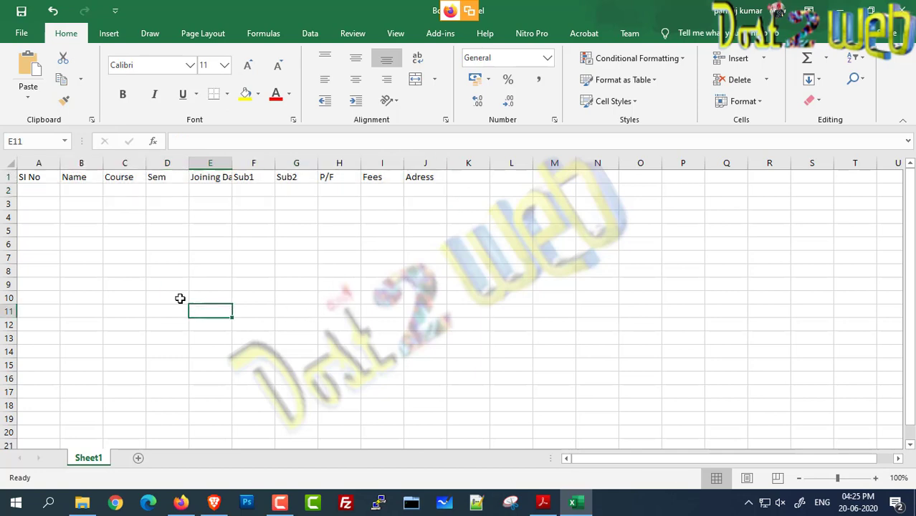
{"action": "left_click", "coordinate": [36, 178]}
{"action": "left_click_drag", "start_coordinate": [53, 181], "coordinate": [432, 177]}
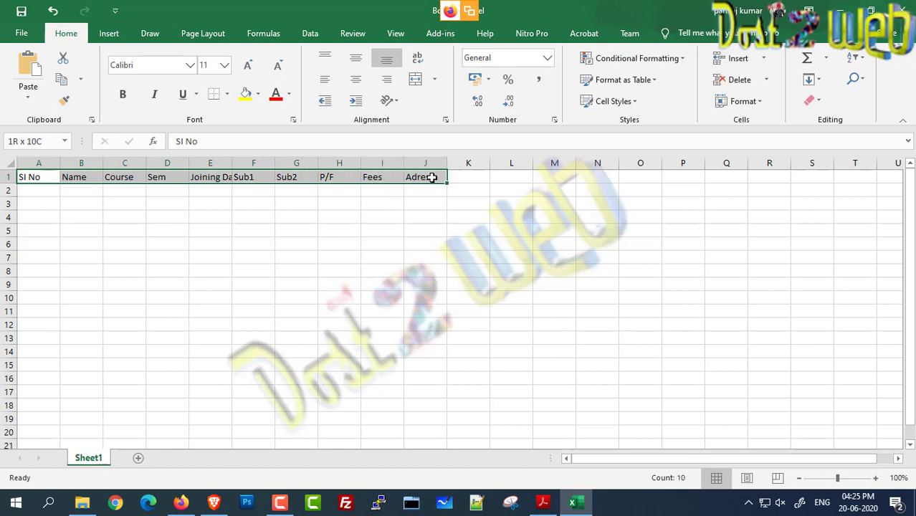
{"action": "left_click", "coordinate": [189, 65]}
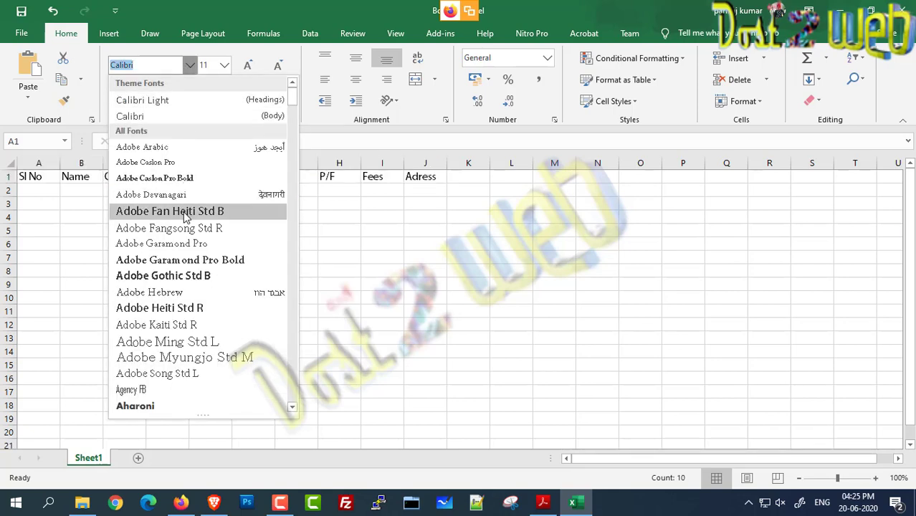
{"action": "left_click", "coordinate": [198, 275]}
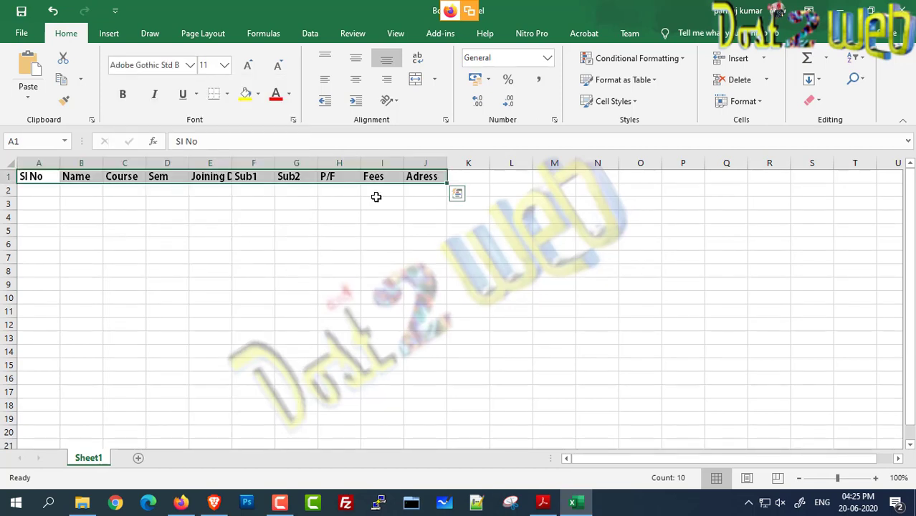
{"action": "left_click", "coordinate": [243, 230]}
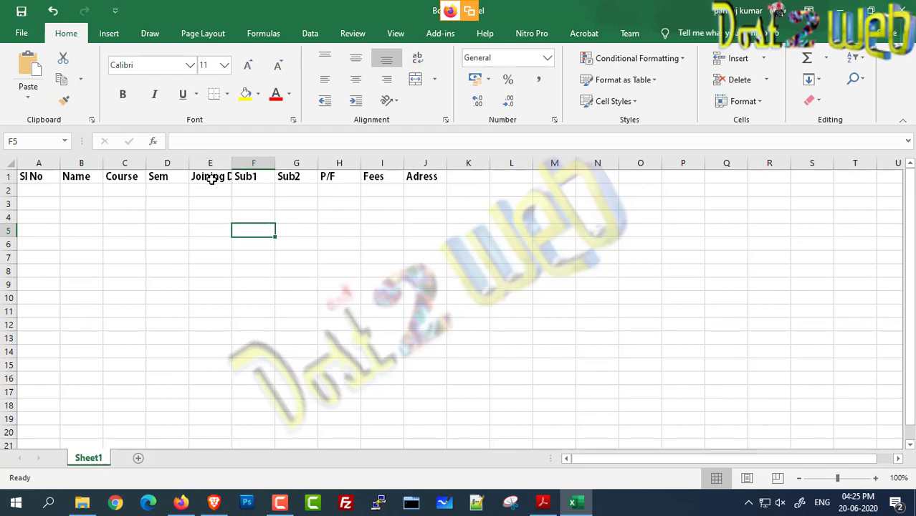
Step: Enlarge the worksheet view to 170% zoom
{"action": "left_click", "coordinate": [876, 478]}
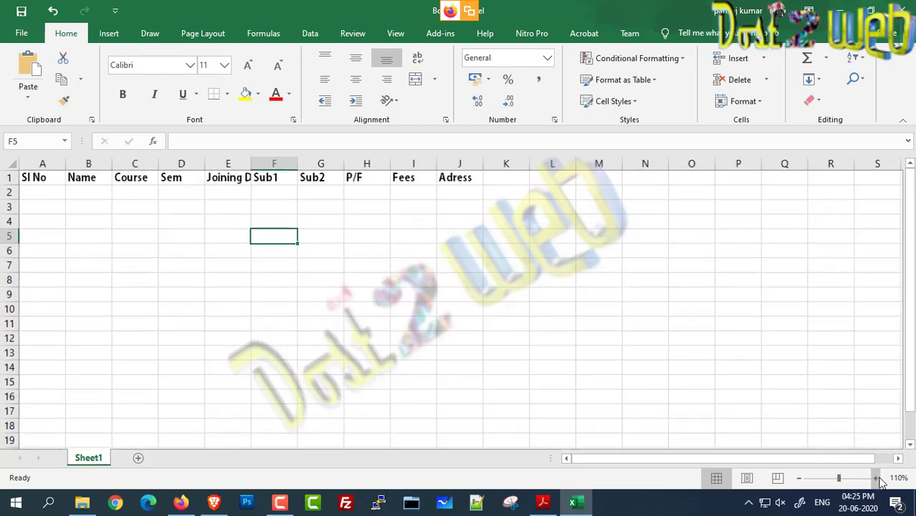
{"action": "left_click", "coordinate": [877, 478]}
{"action": "left_click", "coordinate": [876, 478]}
{"action": "left_click", "coordinate": [876, 478]}
{"action": "left_click", "coordinate": [876, 478]}
{"action": "left_click", "coordinate": [876, 478]}
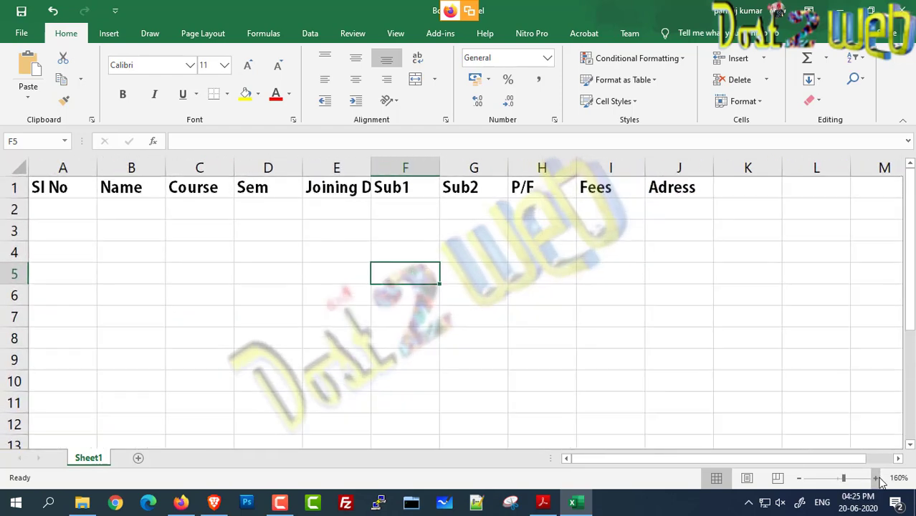
{"action": "left_click", "coordinate": [876, 478]}
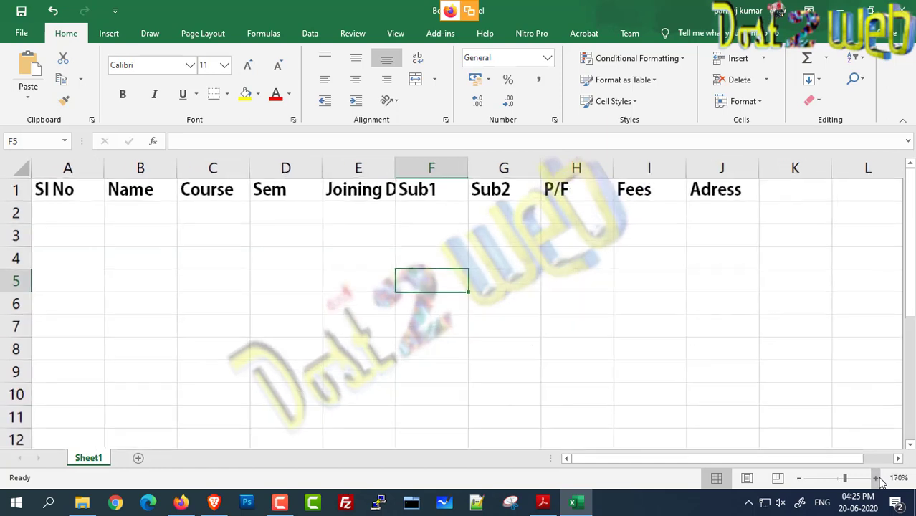
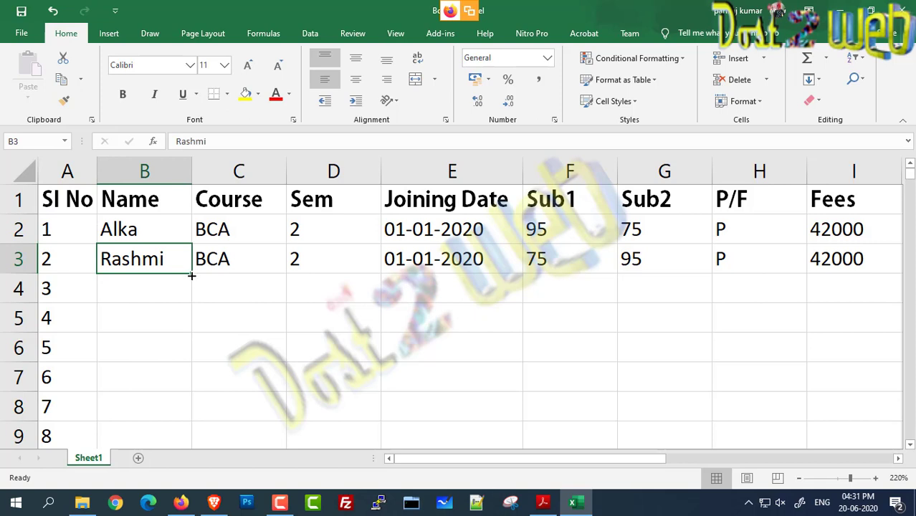
Step: Fill the second student's name, course BCA and semester 2 from row 3 down through row 8
{"action": "left_click_drag", "start_coordinate": [191, 276], "coordinate": [192, 423]}
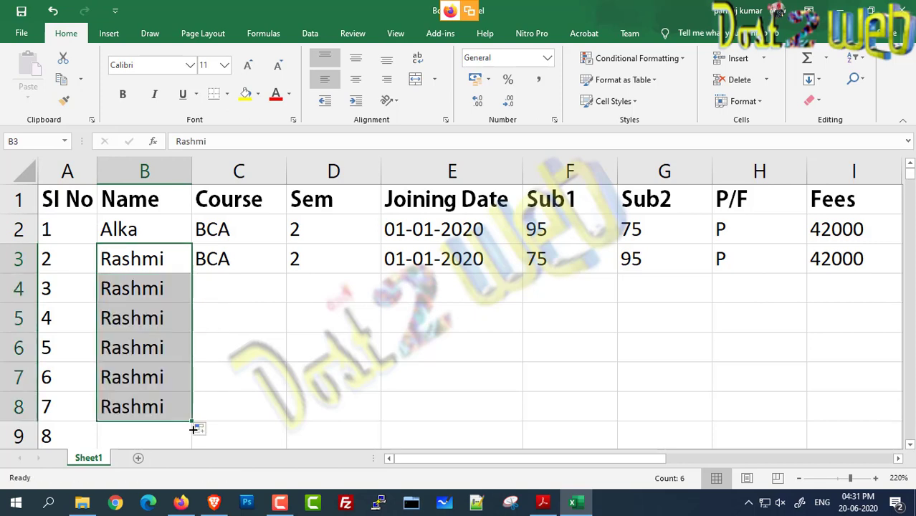
{"action": "left_click", "coordinate": [257, 270]}
{"action": "left_click_drag", "start_coordinate": [284, 275], "coordinate": [272, 416]}
{"action": "left_click", "coordinate": [322, 261]}
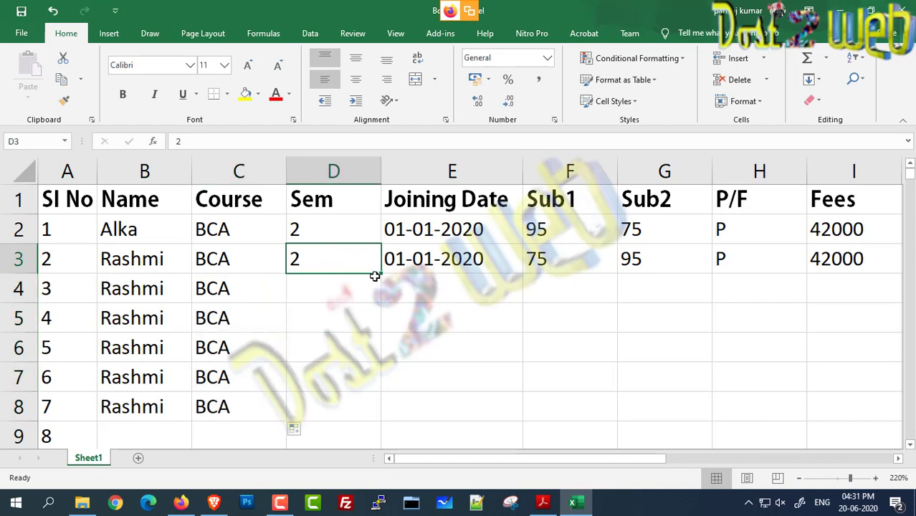
{"action": "left_click", "coordinate": [382, 276]}
{"action": "left_click", "coordinate": [342, 252]}
{"action": "left_click_drag", "start_coordinate": [381, 273], "coordinate": [368, 414]}
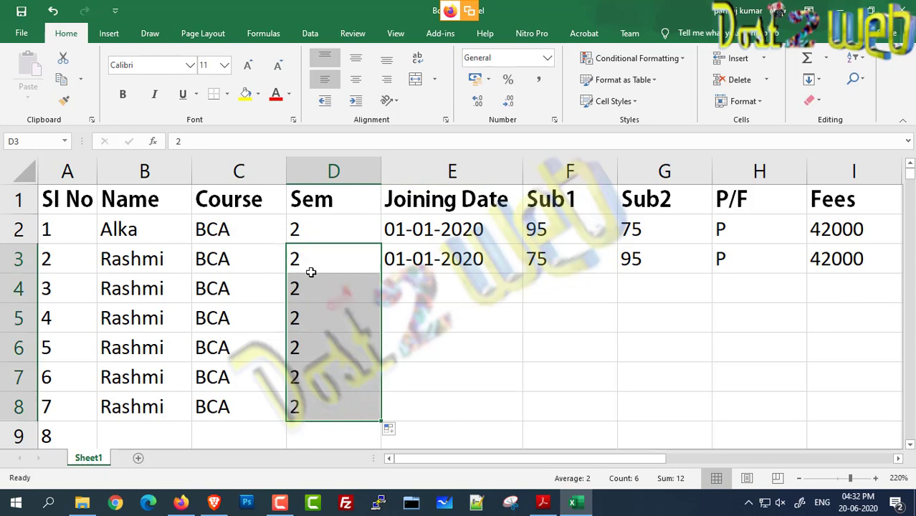
Step: Try to fill the joining date from E3 down to E8, and undo the fill
{"action": "left_click", "coordinate": [490, 261]}
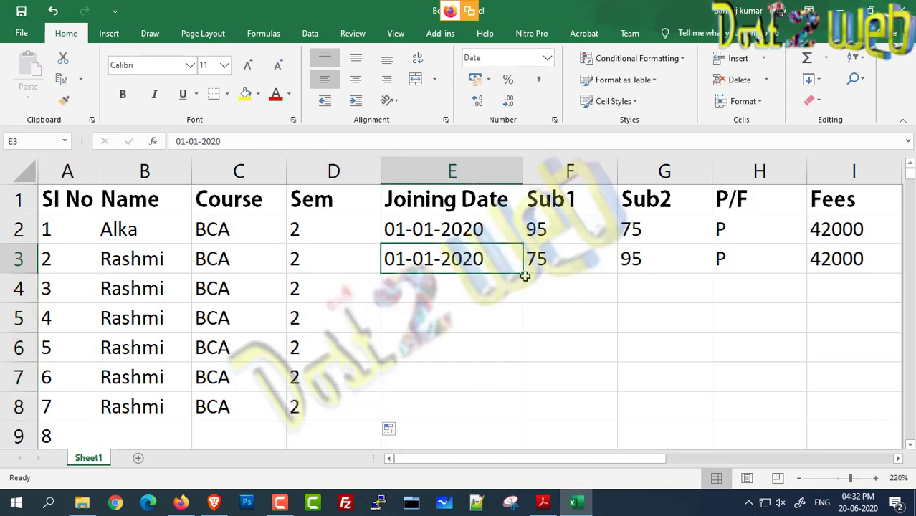
{"action": "left_click", "coordinate": [521, 276]}
{"action": "left_click", "coordinate": [509, 259]}
{"action": "left_click_drag", "start_coordinate": [521, 273], "coordinate": [513, 408]}
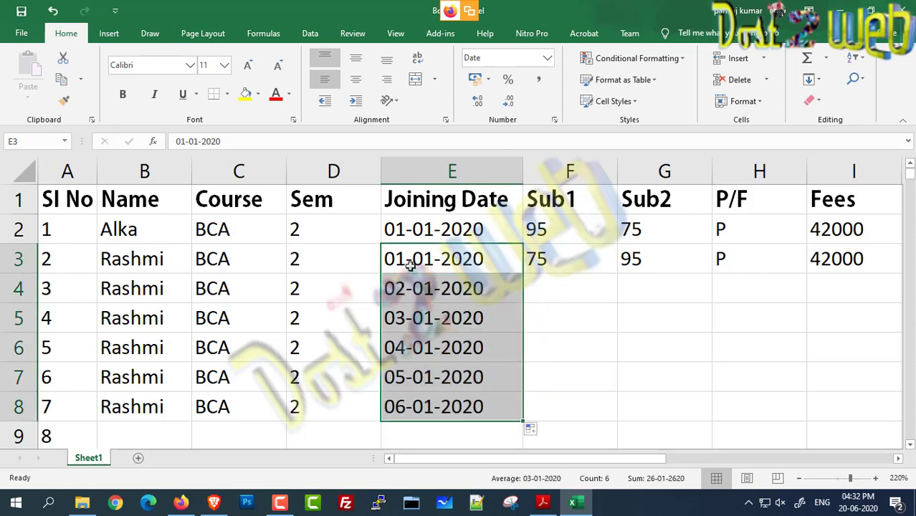
{"action": "key", "text": "ctrl+z"}
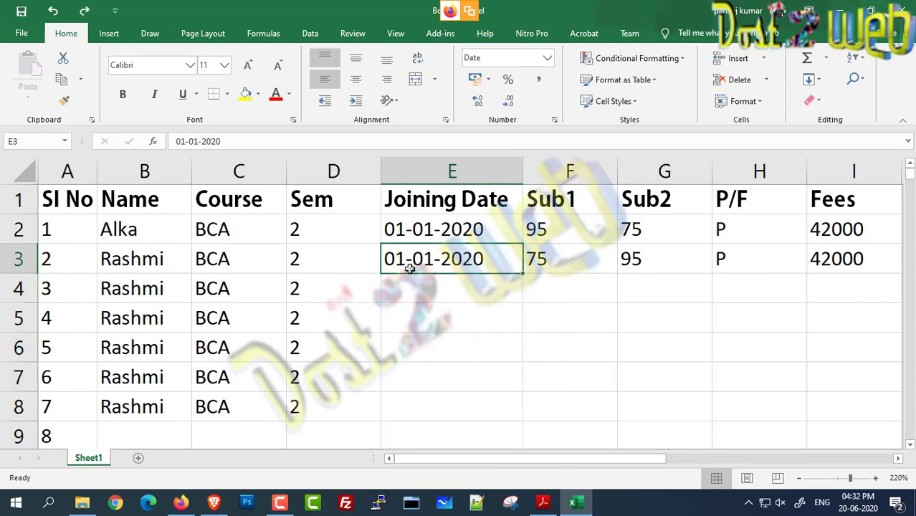
Step: Copy the joining date from E3 into each of the cells E4 to E8
{"action": "key", "text": "ctrl+c"}
{"action": "left_click", "coordinate": [402, 290]}
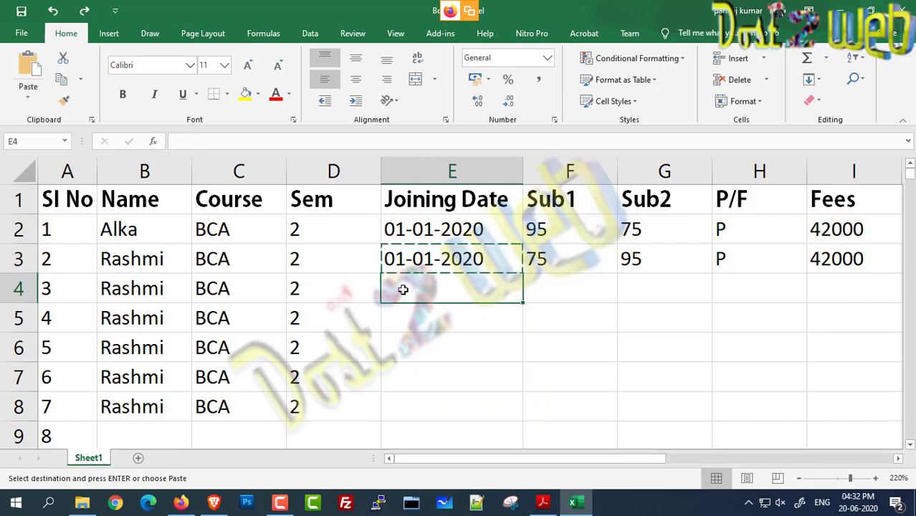
{"action": "key", "text": "ctrl+v"}
{"action": "left_click", "coordinate": [406, 319]}
{"action": "key", "text": "ctrl+v"}
{"action": "left_click", "coordinate": [406, 345]}
{"action": "key", "text": "ctrl+v"}
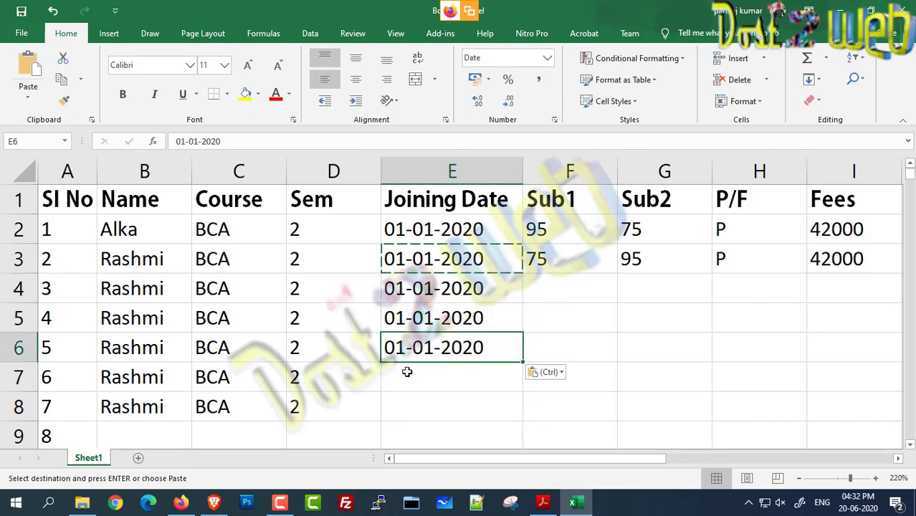
{"action": "left_click", "coordinate": [407, 373]}
{"action": "key", "text": "ctrl+v"}
{"action": "left_click", "coordinate": [406, 399]}
{"action": "key", "text": "ctrl+v"}
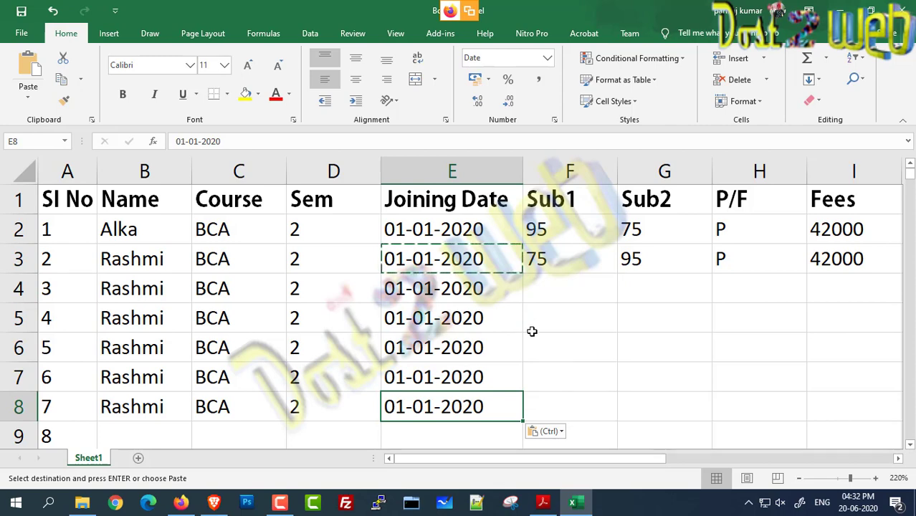
Step: Fill the Sub1 and Sub2 marks 75 and 95 from row 3 down through row 8
{"action": "left_click", "coordinate": [548, 281]}
{"action": "left_click_drag", "start_coordinate": [555, 252], "coordinate": [635, 259]}
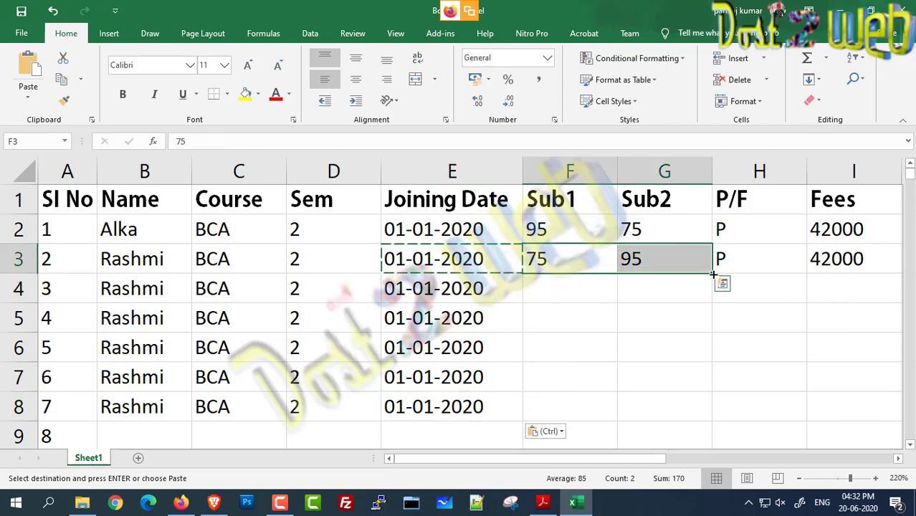
{"action": "left_click_drag", "start_coordinate": [714, 273], "coordinate": [681, 425]}
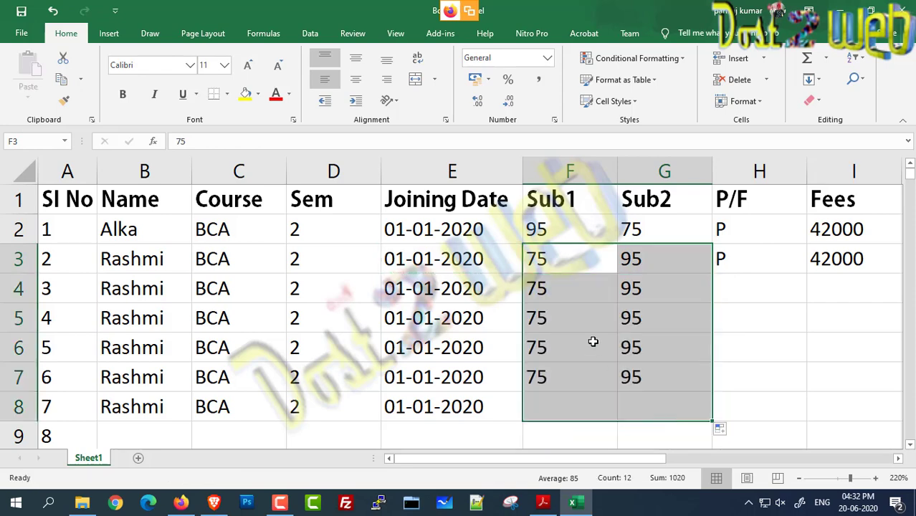
Step: Set the Sub1 and Sub2 marks to 30 and 45 in row 7, and to 80 and 10 in row 6
{"action": "scroll", "coordinate": [562, 298], "scroll_direction": "down", "scroll_amount": 1}
{"action": "left_click", "coordinate": [557, 288]}
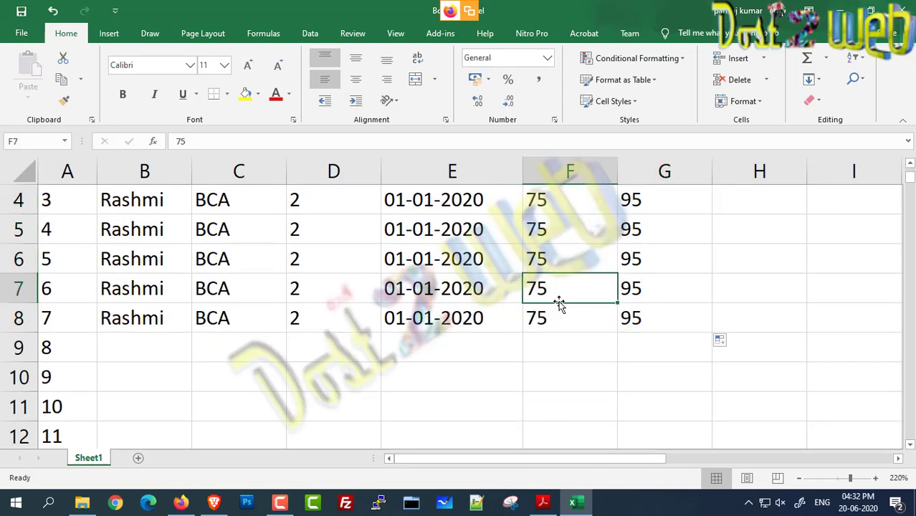
{"action": "type", "text": "30"}
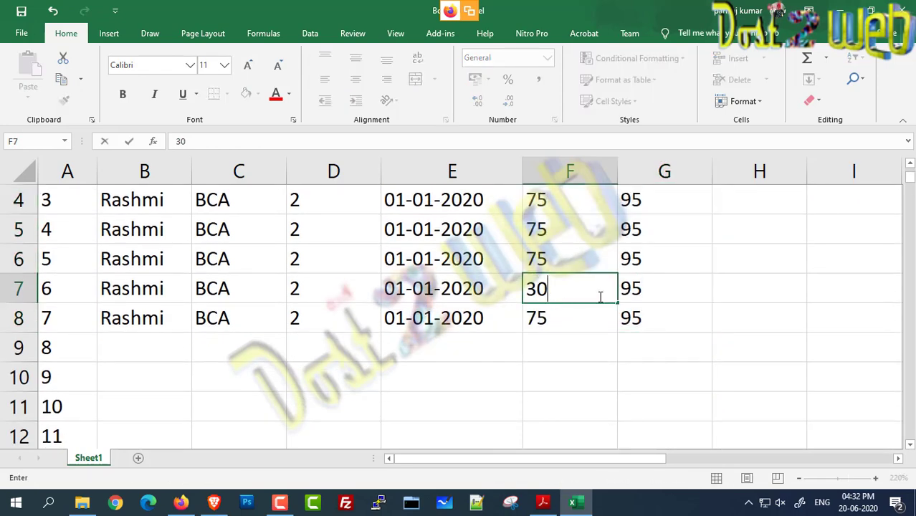
{"action": "left_click", "coordinate": [661, 291]}
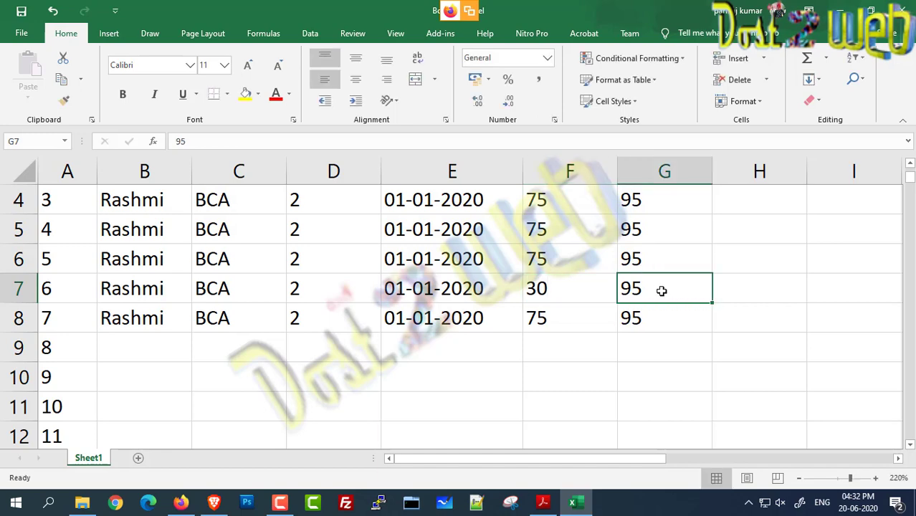
{"action": "type", "text": "45"}
{"action": "left_click", "coordinate": [554, 260]}
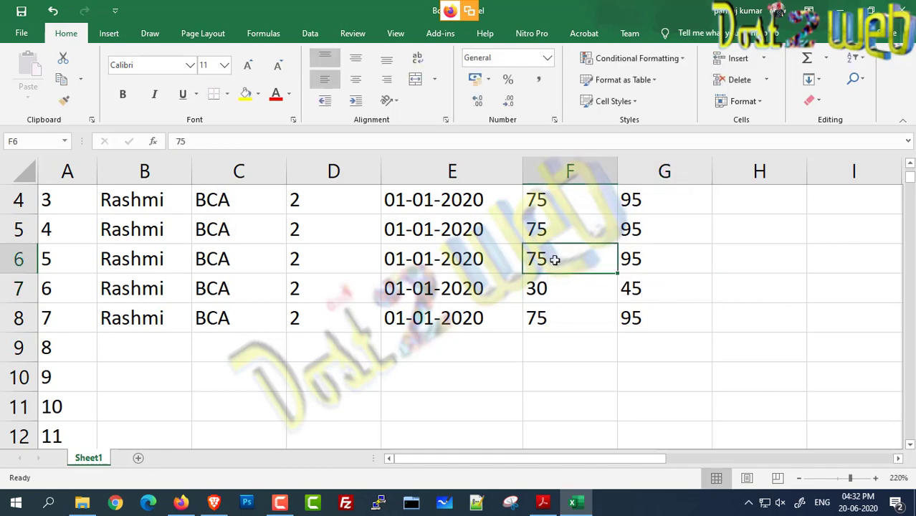
{"action": "type", "text": "80"}
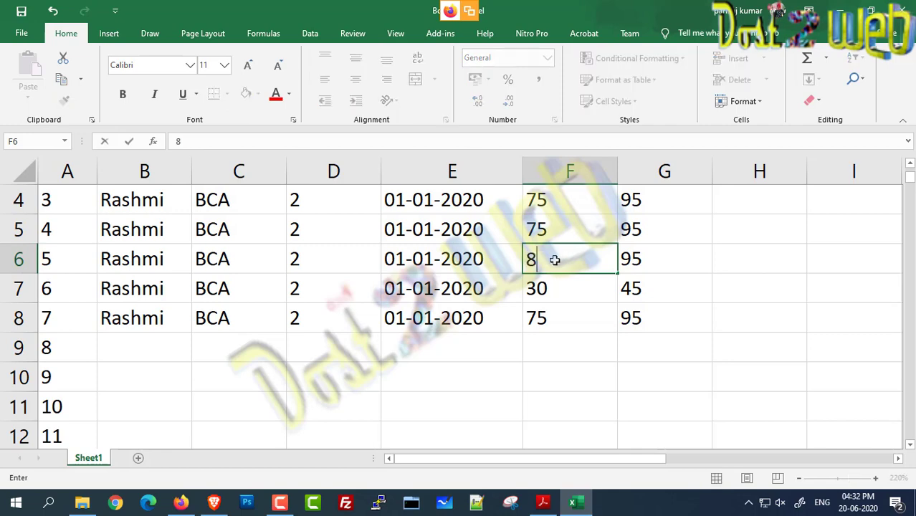
{"action": "left_click", "coordinate": [637, 259]}
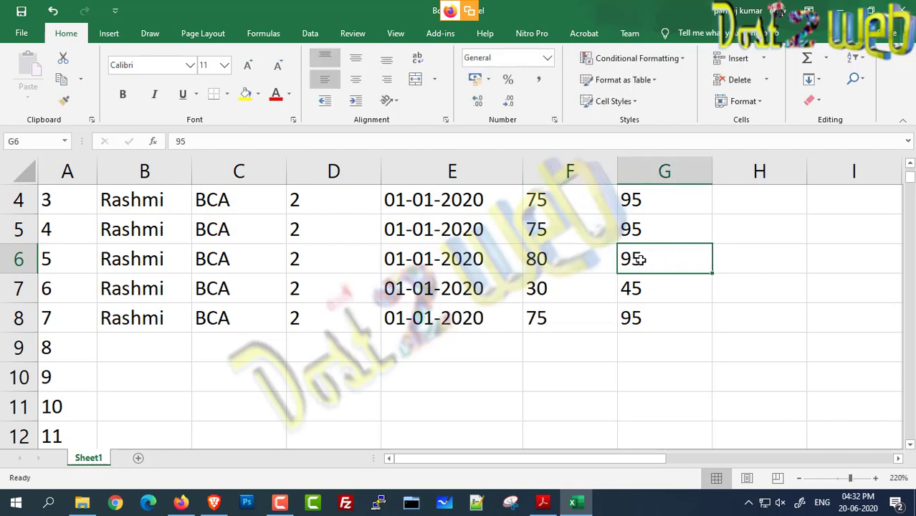
{"action": "type", "text": "10"}
Step: Set the Sub1 mark in F5 to 50, and the Sub2 marks in G8 to 15 and G4 to 5
{"action": "left_click", "coordinate": [536, 240]}
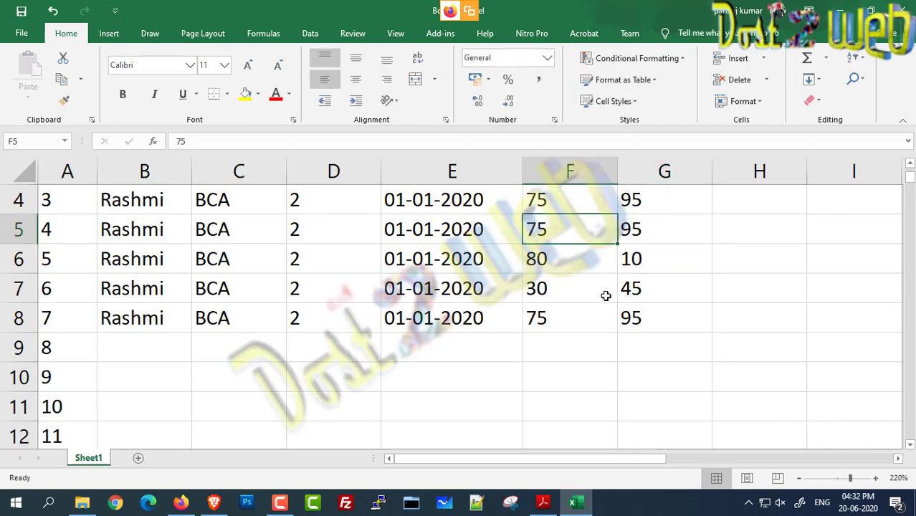
{"action": "type", "text": "50"}
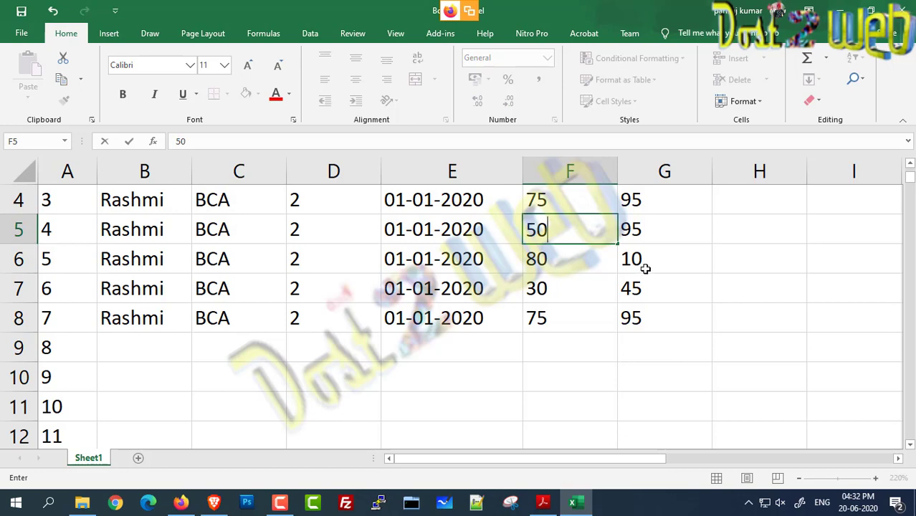
{"action": "left_click", "coordinate": [647, 322]}
{"action": "type", "text": "15"}
{"action": "left_click", "coordinate": [645, 397]}
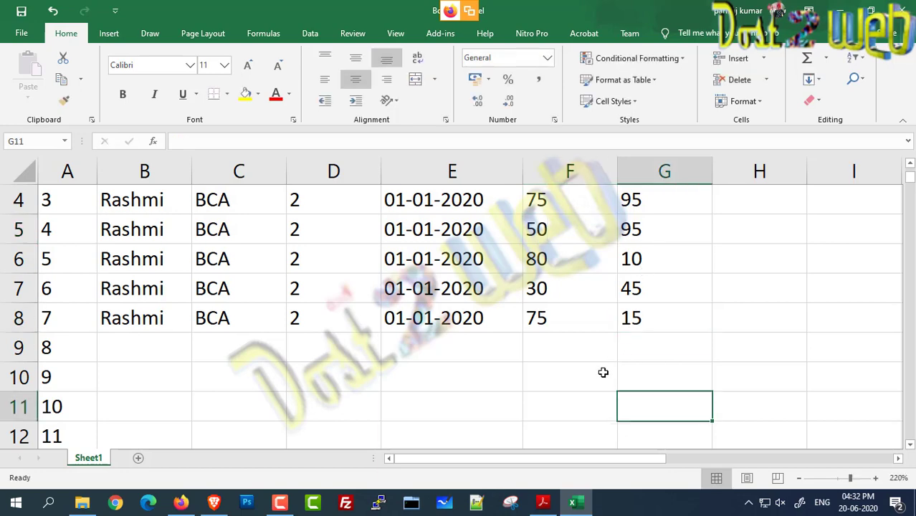
{"action": "scroll", "coordinate": [603, 370], "scroll_direction": "up", "scroll_amount": 1}
{"action": "left_click", "coordinate": [639, 290]}
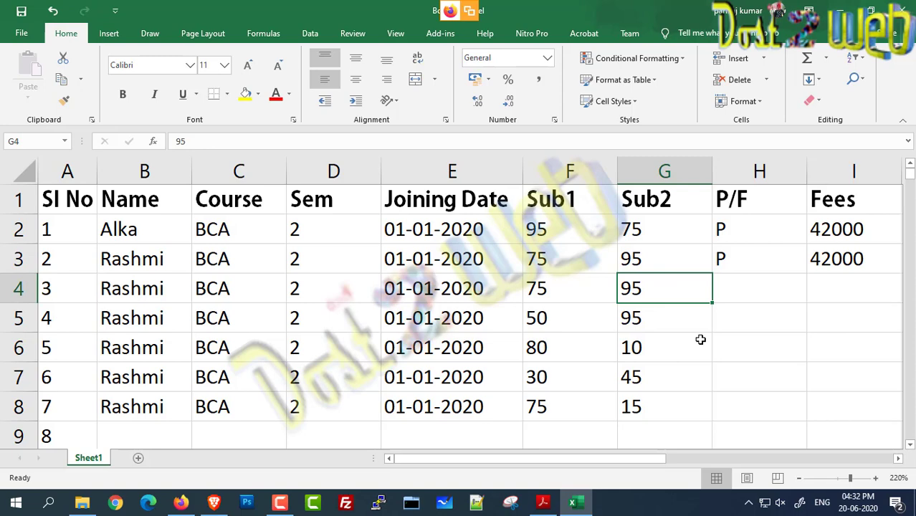
{"action": "type", "text": "5"}
{"action": "left_click", "coordinate": [674, 388]}
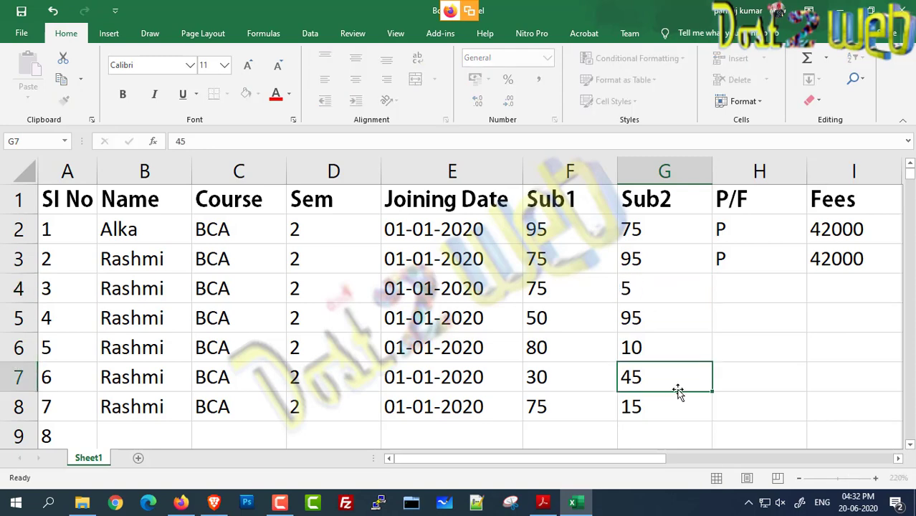
Step: Replace the repeated names in B4, B5 and B6 with a different student's first name in each cell
{"action": "left_click", "coordinate": [175, 287]}
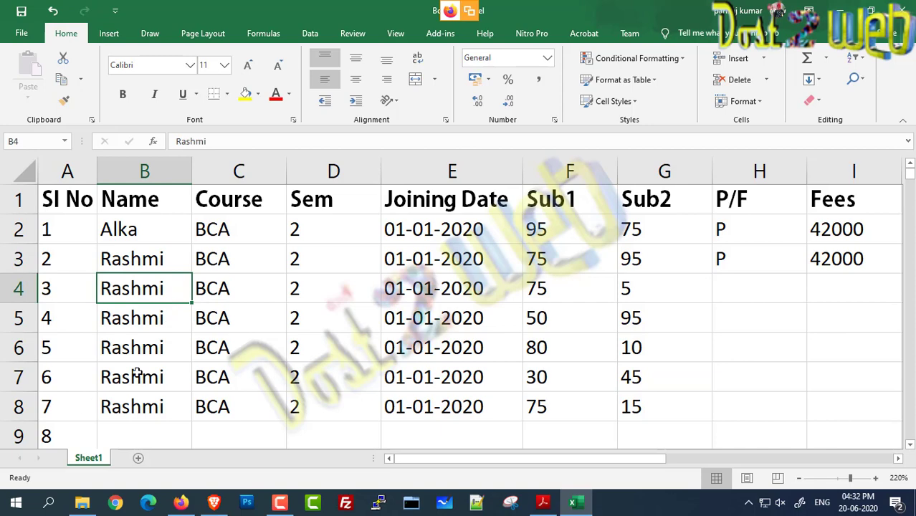
{"action": "left_click", "coordinate": [152, 334]}
{"action": "left_click", "coordinate": [153, 301]}
{"action": "type", "text": "Avinash"}
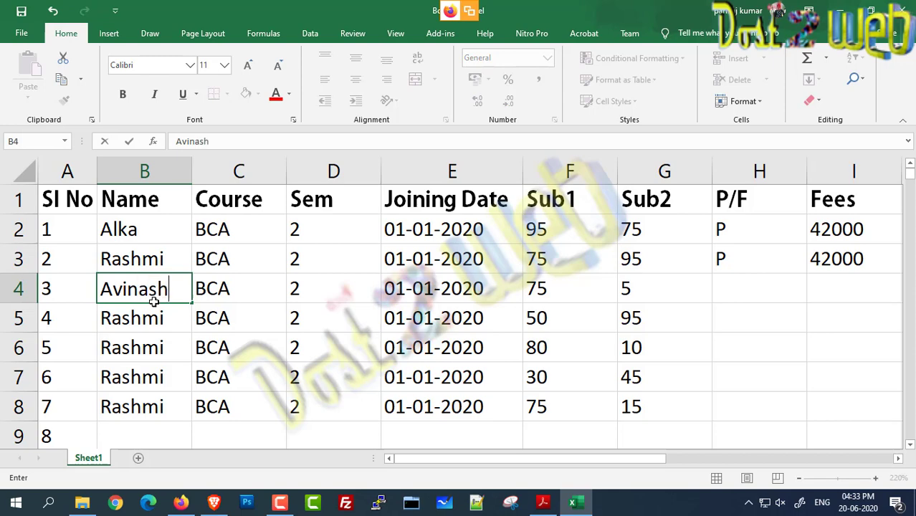
{"action": "key", "text": "Return"}
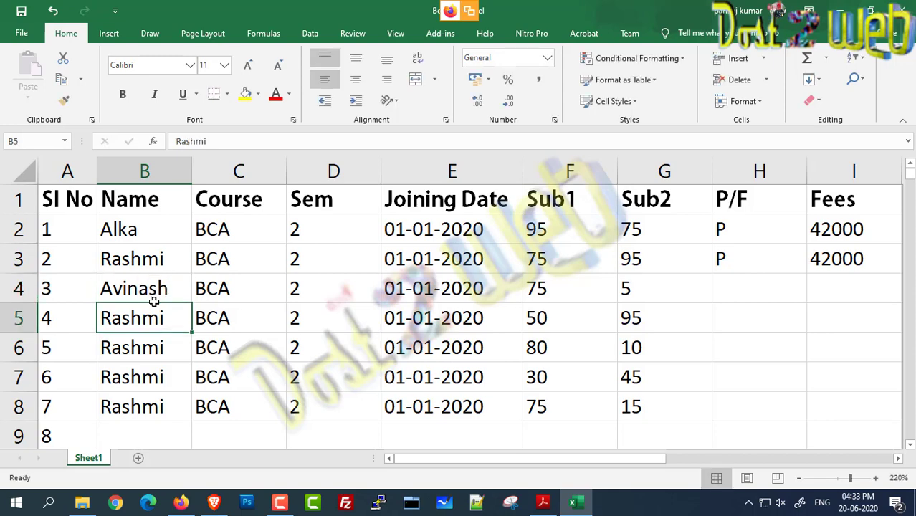
{"action": "type", "text": "Ruesh"}
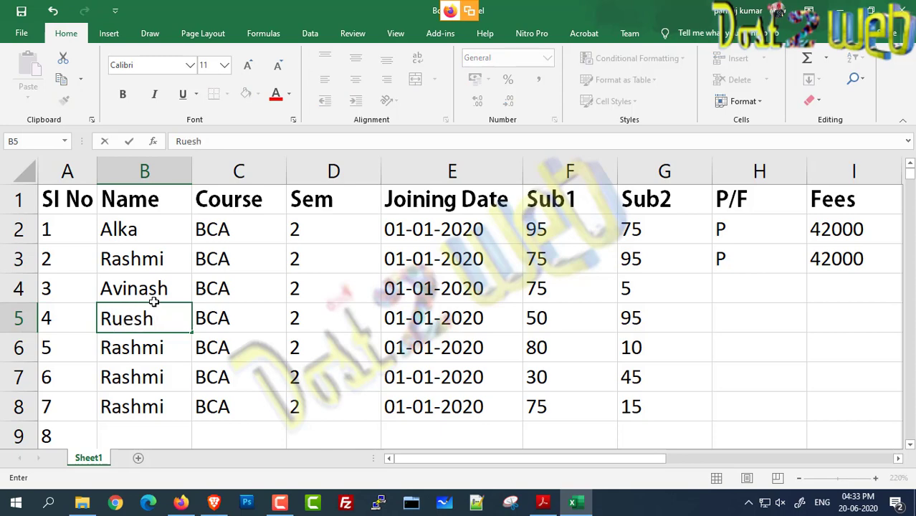
{"action": "key", "text": "Return"}
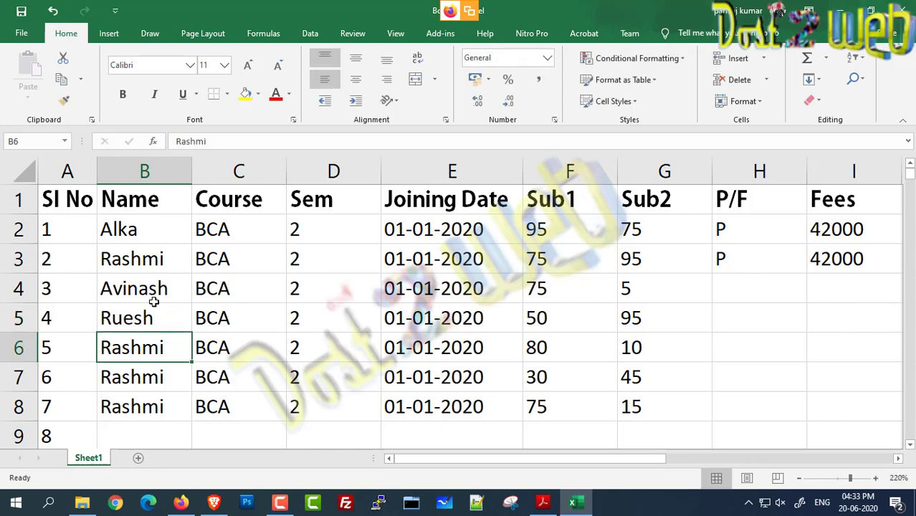
{"action": "type", "text": "Pankaj"}
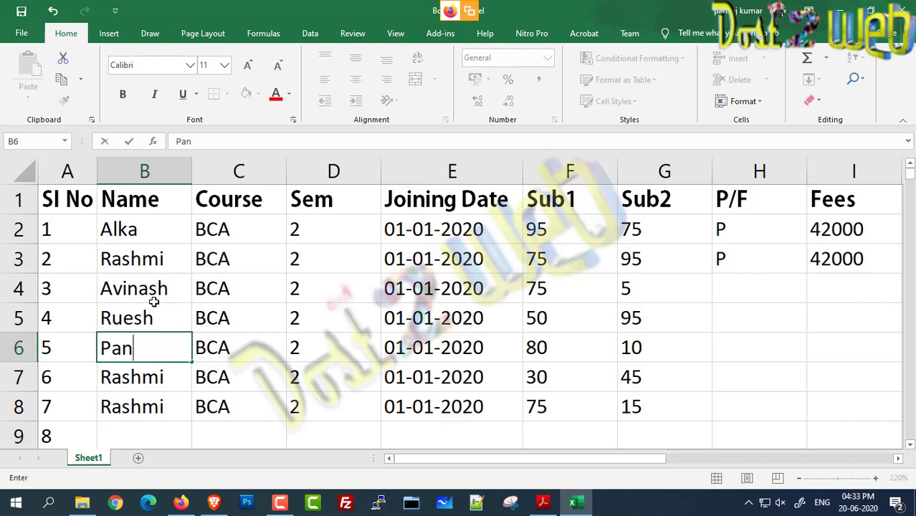
{"action": "key", "text": "Tab"}
{"action": "key", "text": "Tab"}
{"action": "key", "text": "Tab"}
{"action": "key", "text": "Tab"}
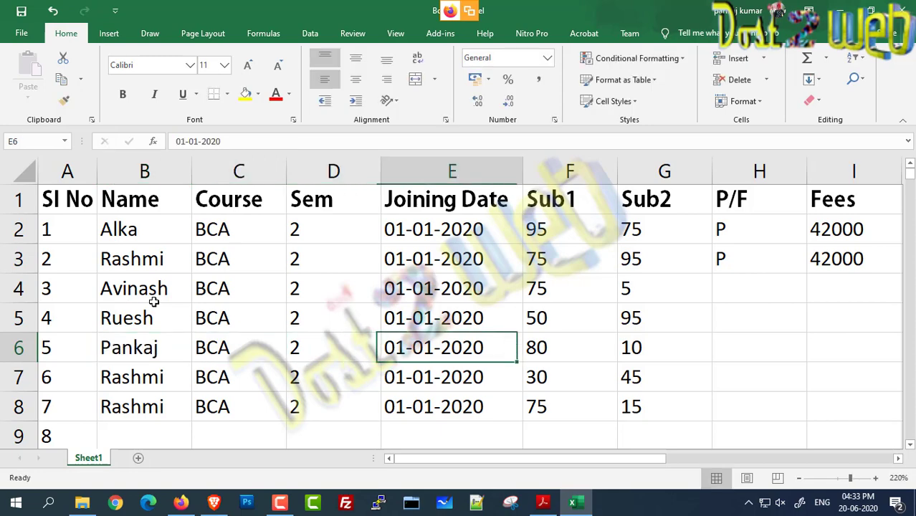
Step: Replace the repeated names in B7 and B8 with two other students' first names
{"action": "left_click", "coordinate": [157, 379]}
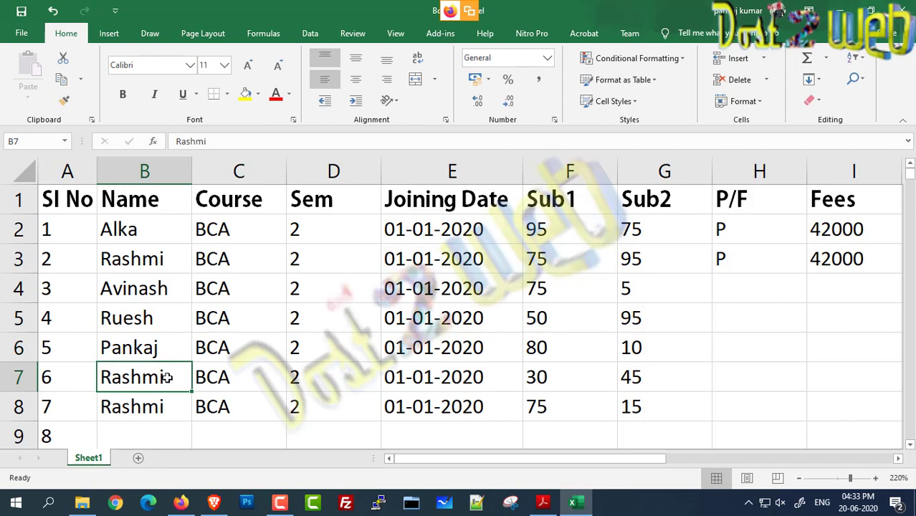
{"action": "type", "text": "Vi"}
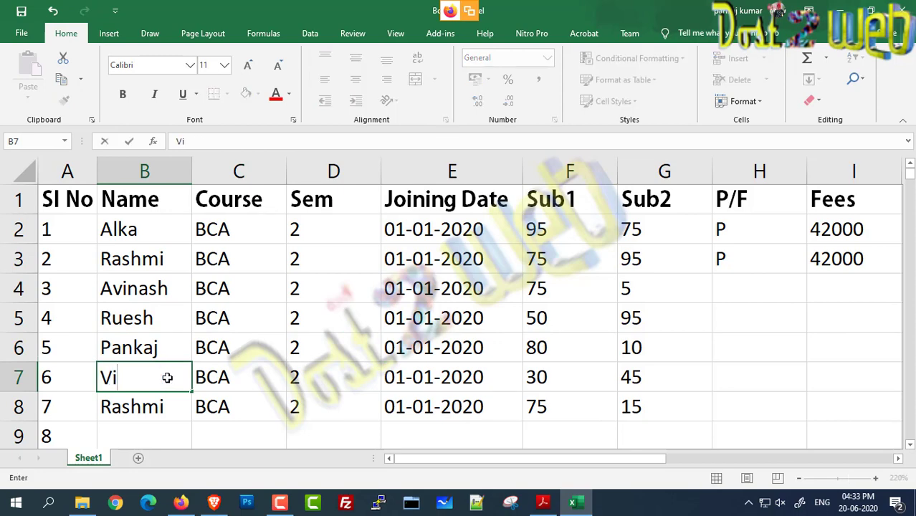
{"action": "type", "text": "nodh"}
{"action": "key", "text": "Return"}
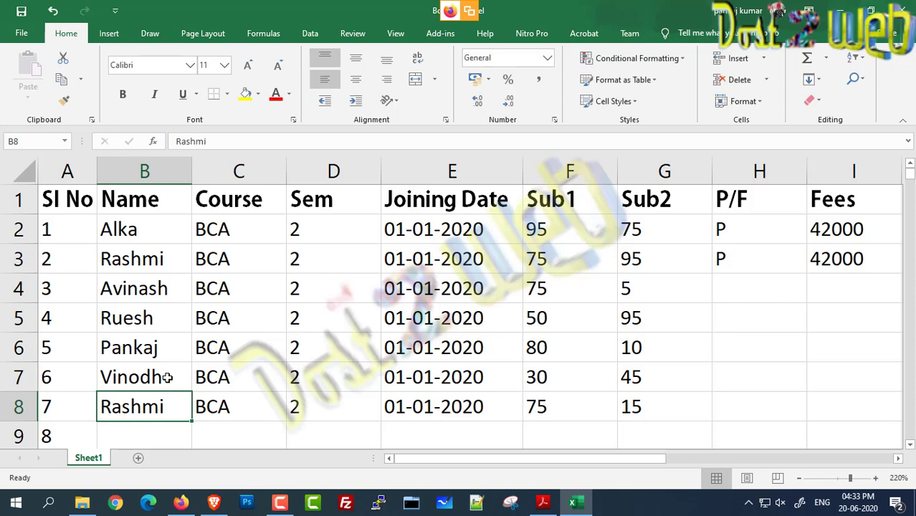
{"action": "type", "text": "Vinay"}
{"action": "key", "text": "Tab"}
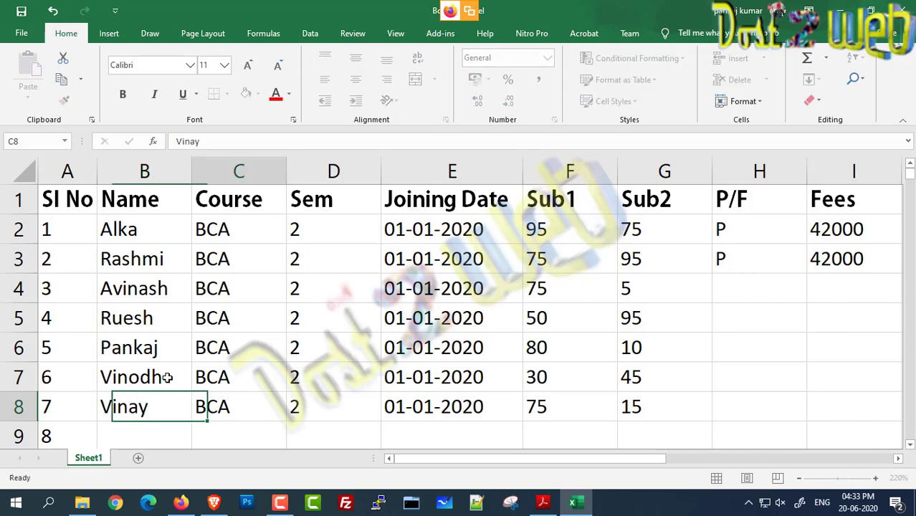
{"action": "scroll", "coordinate": [277, 383], "scroll_direction": "down", "scroll_amount": 1}
{"action": "scroll", "coordinate": [276, 383], "scroll_direction": "up", "scroll_amount": 1}
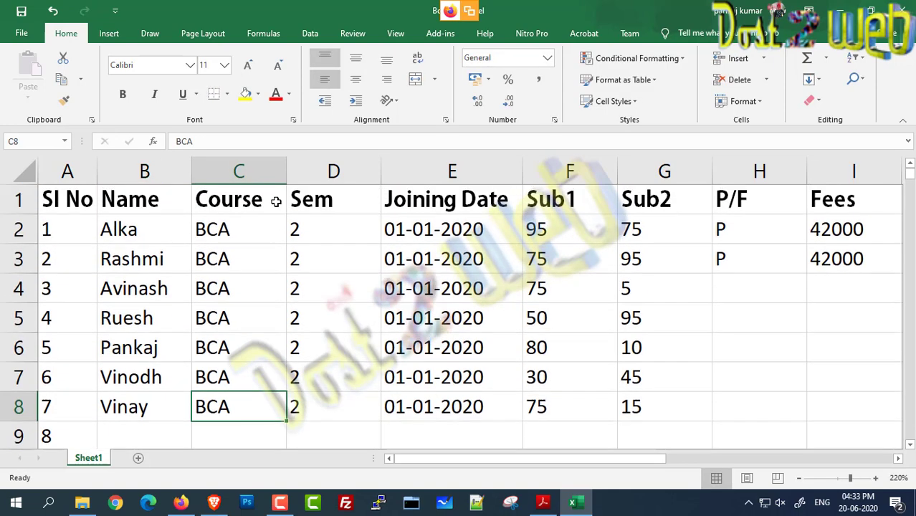
Step: Enter 4 as the semester in D6, and replace that entry with 6
{"action": "left_click", "coordinate": [317, 343]}
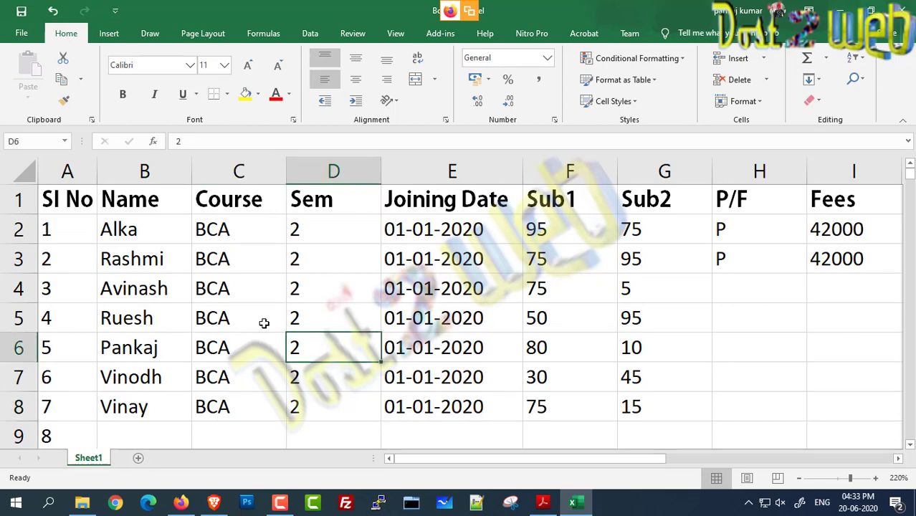
{"action": "type", "text": "4"}
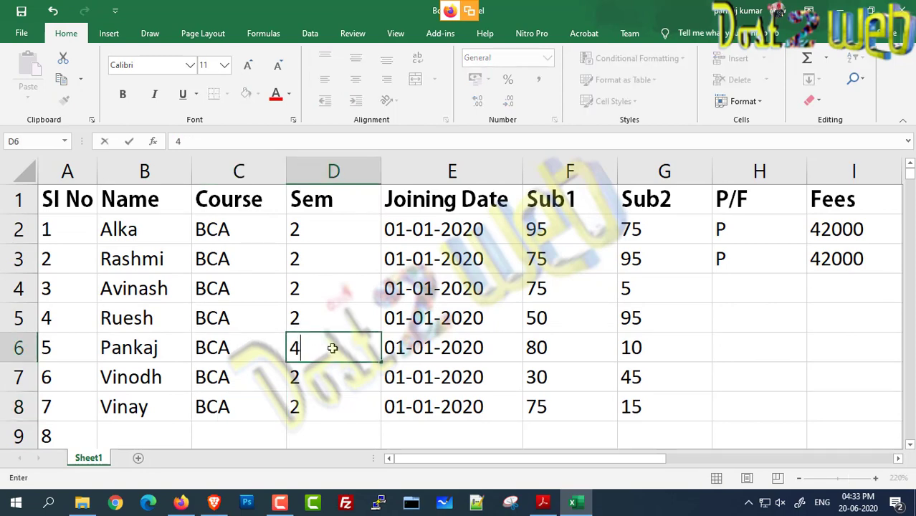
{"action": "key", "text": "Return"}
{"action": "left_click", "coordinate": [332, 348]}
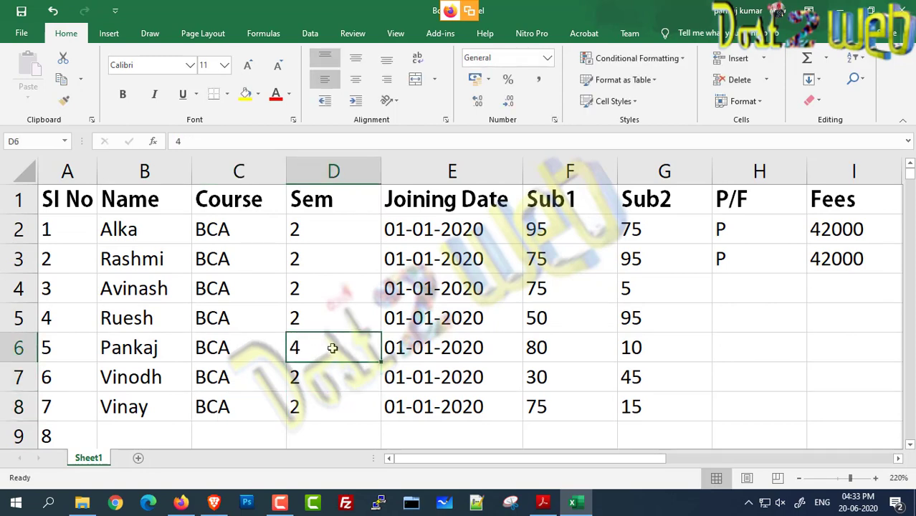
{"action": "type", "text": "6"}
Step: Set the semester to 1 in D7, 3 in D8 and 6 in D5
{"action": "left_click", "coordinate": [318, 373]}
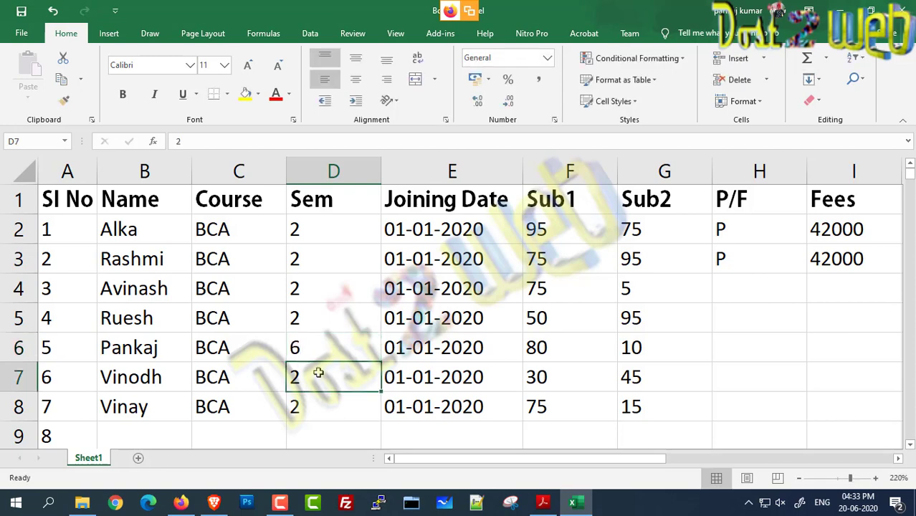
{"action": "type", "text": "1"}
{"action": "key", "text": "Return"}
{"action": "type", "text": "3"}
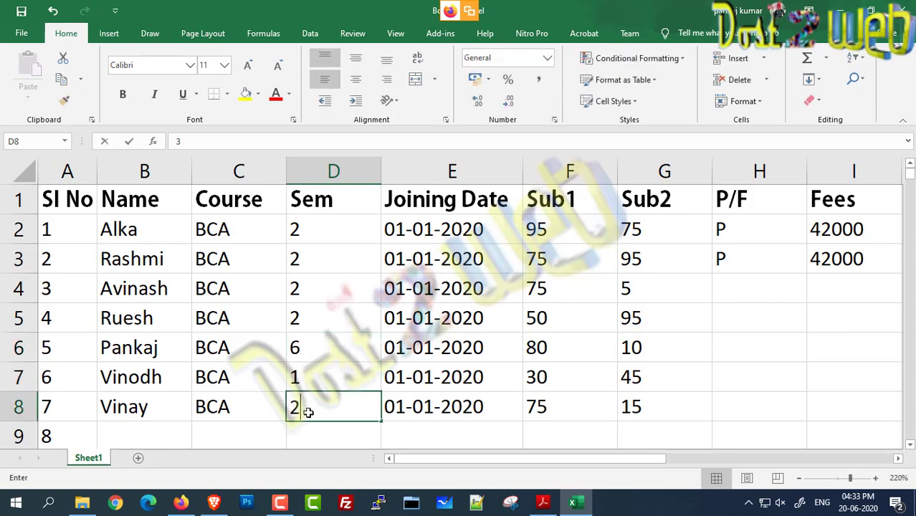
{"action": "key", "text": "Return"}
{"action": "left_click", "coordinate": [307, 290]}
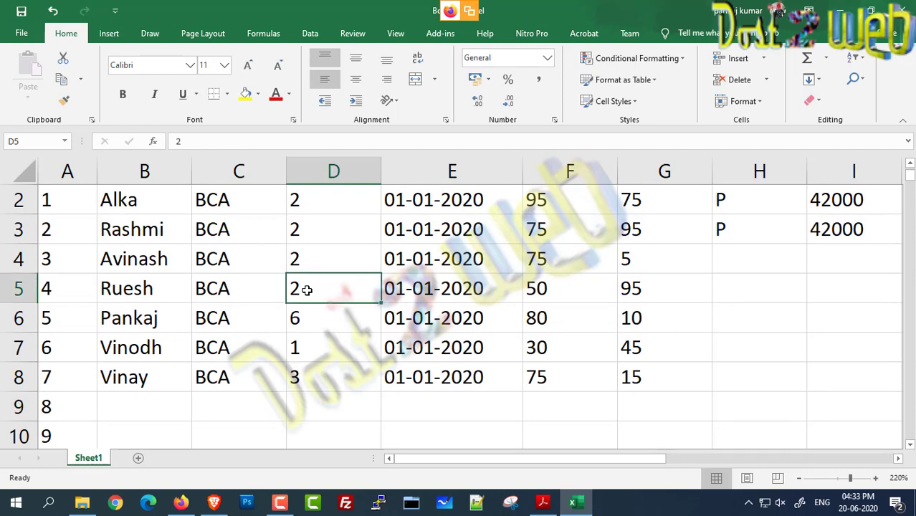
{"action": "type", "text": "6"}
{"action": "key", "text": "Return"}
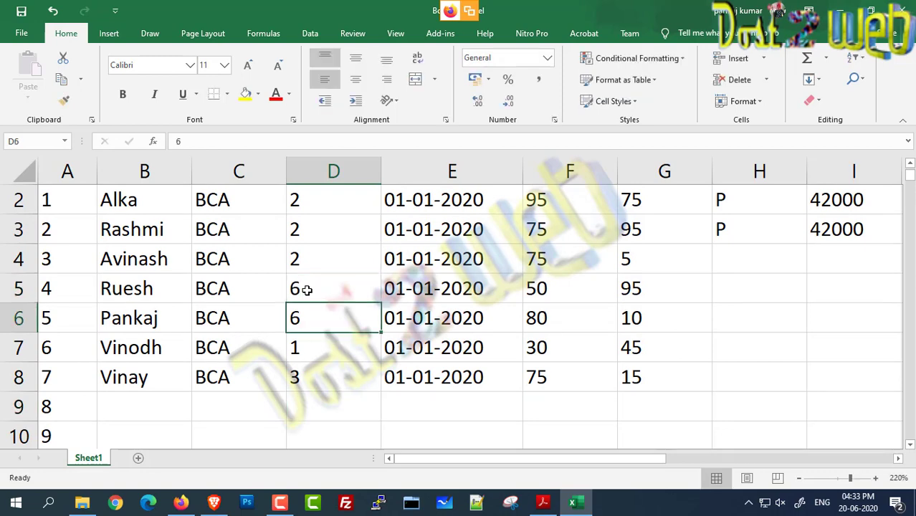
Step: Start the row 9 record with a student's first name in B9, BCA as the course and 1 as the semester
{"action": "left_click", "coordinate": [136, 386]}
{"action": "left_click", "coordinate": [147, 400]}
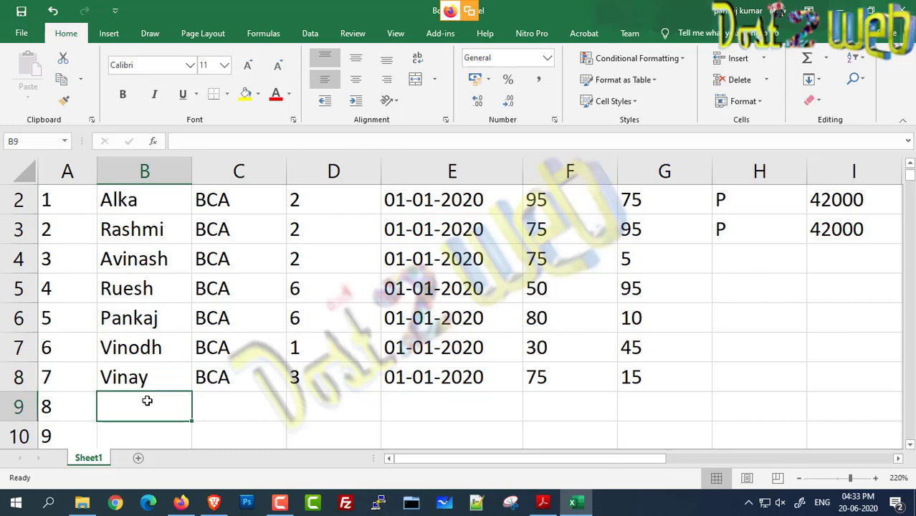
{"action": "type", "text": "vivek"}
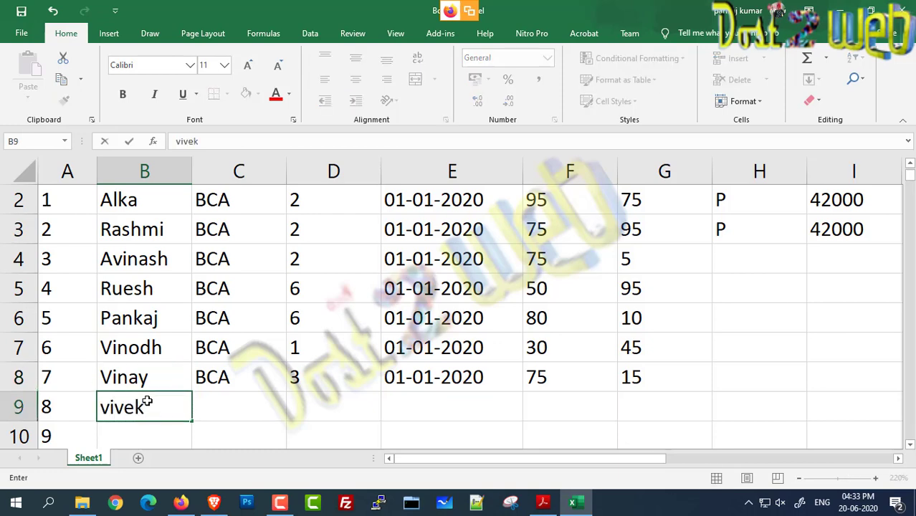
{"action": "key", "text": "Tab"}
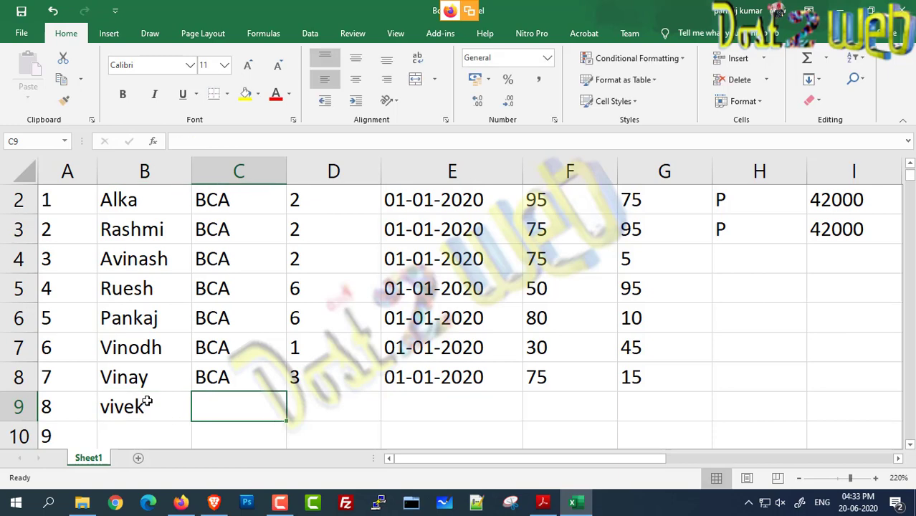
{"action": "type", "text": "BCA"}
{"action": "key", "text": "Tab"}
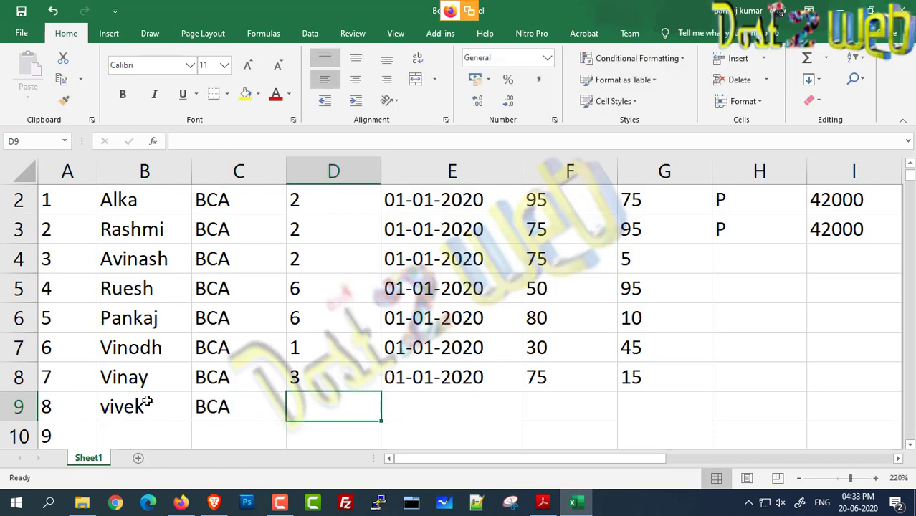
{"action": "type", "text": "1"}
{"action": "key", "text": "Tab"}
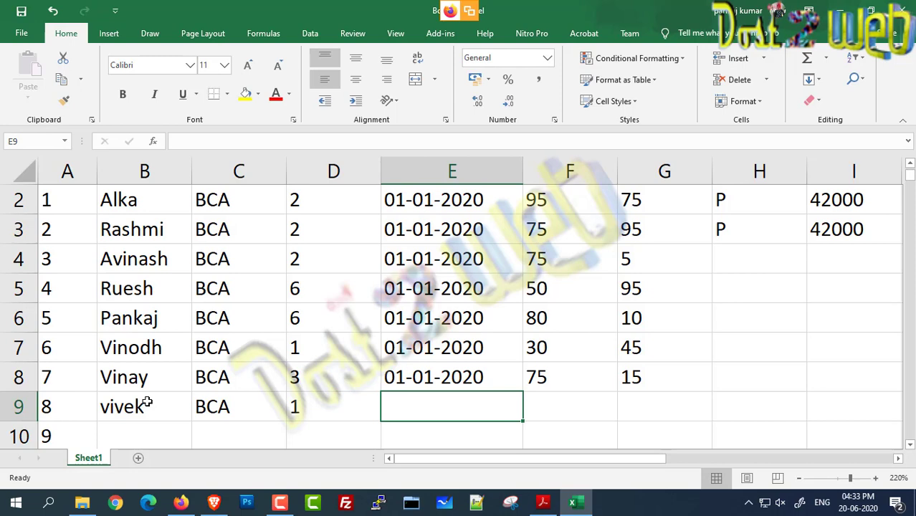
Step: Copy the joining date from E8 into E9, and enter marks of 10 in F9 and 20 in G9
{"action": "left_click", "coordinate": [435, 383]}
{"action": "key", "text": "ctrl+c"}
{"action": "left_click", "coordinate": [459, 403]}
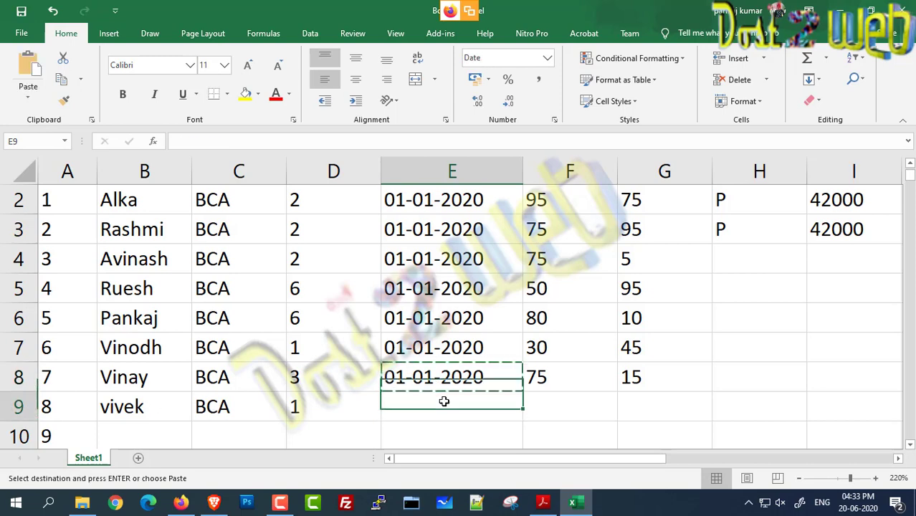
{"action": "key", "text": "ctrl+v"}
{"action": "left_click", "coordinate": [538, 405]}
{"action": "type", "text": "10"}
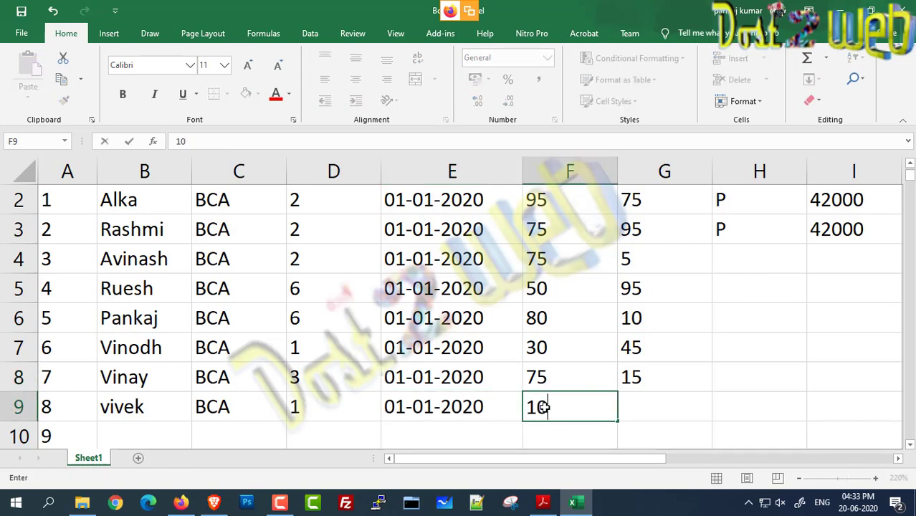
{"action": "key", "text": "Tab"}
{"action": "type", "text": "20"}
{"action": "key", "text": "Tab"}
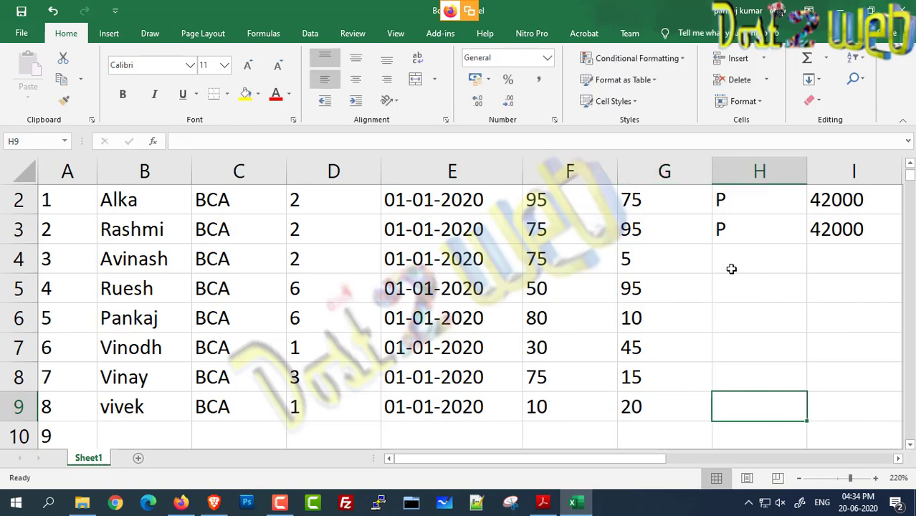
Step: Fill the fee and address in I3:J3 down through row 9
{"action": "left_click_drag", "start_coordinate": [826, 238], "coordinate": [897, 234]}
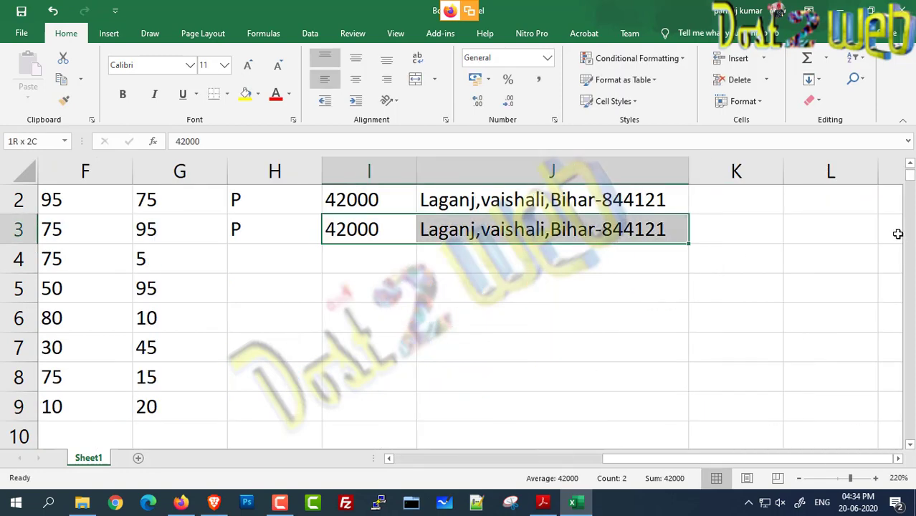
{"action": "left_click", "coordinate": [491, 280]}
{"action": "left_click_drag", "start_coordinate": [366, 230], "coordinate": [672, 421]}
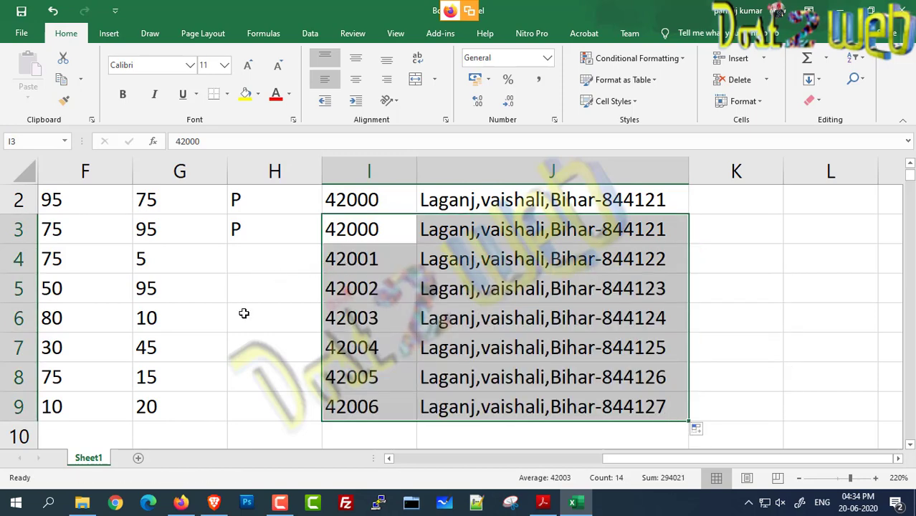
Step: Enter the pass/fail results F in H4, P in H5 and F in H6
{"action": "left_click", "coordinate": [257, 252]}
{"action": "left_click", "coordinate": [263, 219]}
{"action": "left_click", "coordinate": [256, 257]}
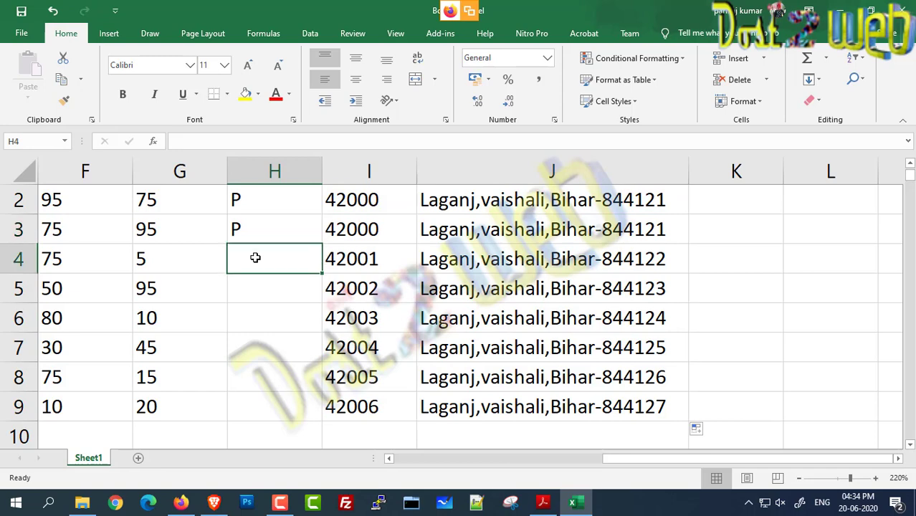
{"action": "type", "text": "F"}
{"action": "left_click", "coordinate": [248, 281]}
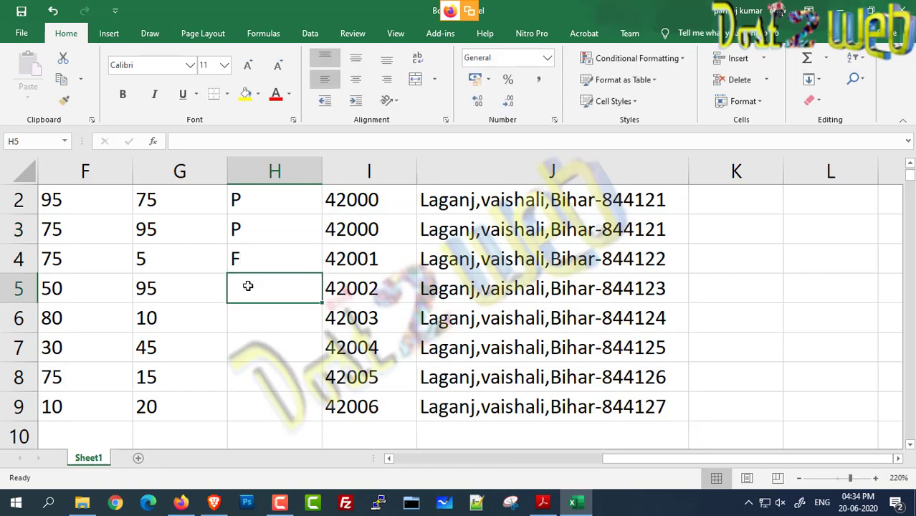
{"action": "type", "text": "P"}
{"action": "left_click", "coordinate": [244, 313]}
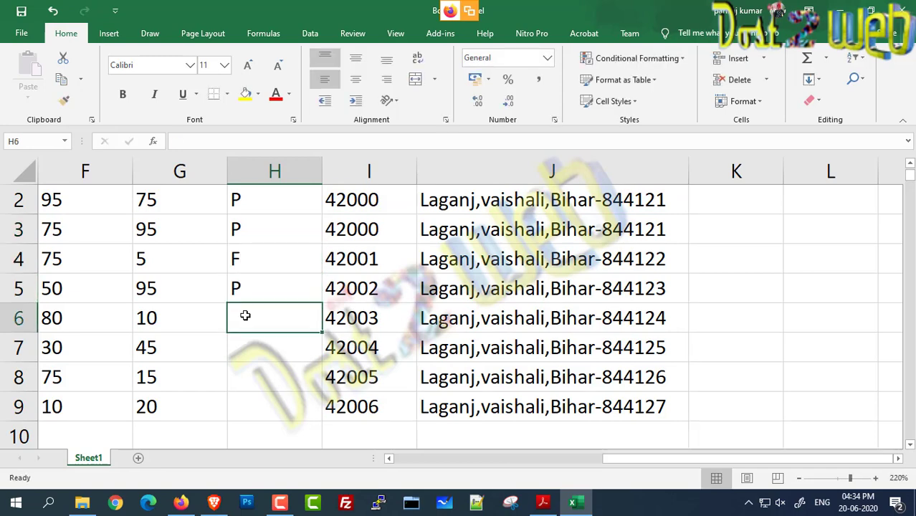
{"action": "type", "text": "F"}
Step: Enter the pass/fail results P in H7, P in H8 and F in H9
{"action": "left_click", "coordinate": [241, 346]}
{"action": "type", "text": "P"}
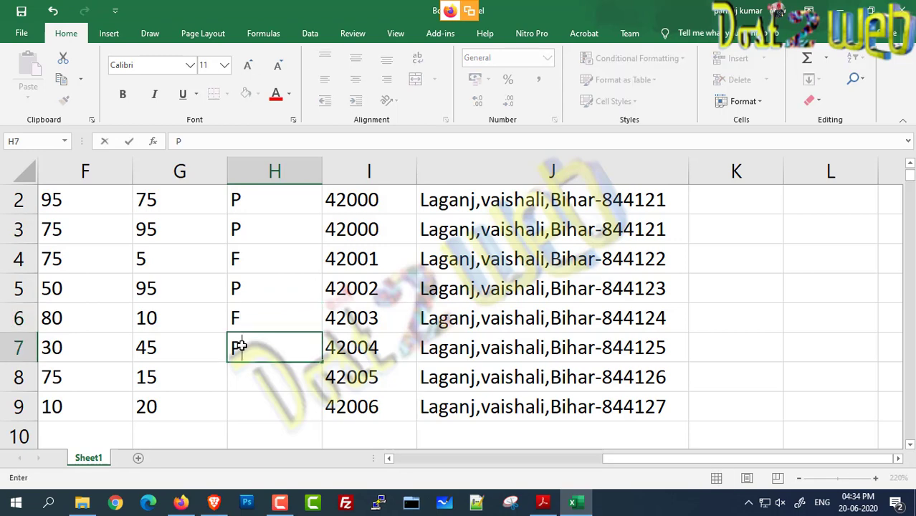
{"action": "left_click", "coordinate": [236, 373]}
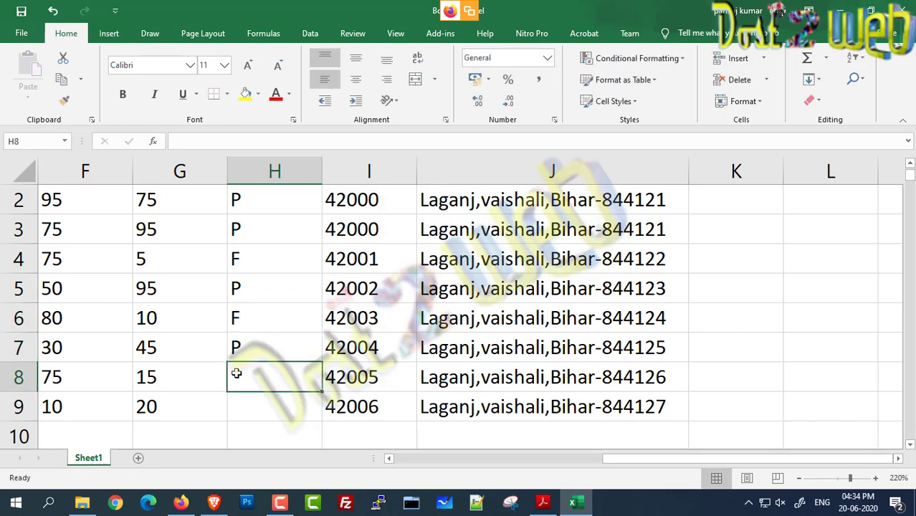
{"action": "type", "text": "P"}
{"action": "key", "text": "Return"}
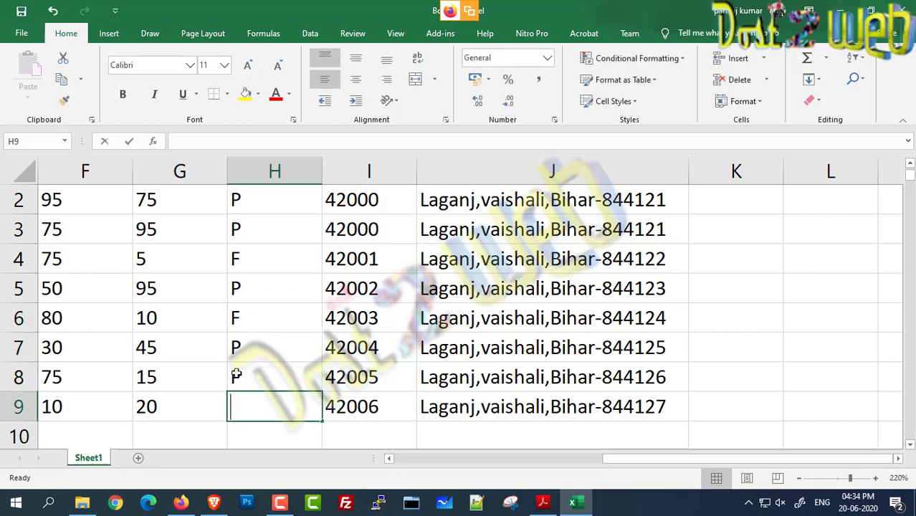
{"action": "type", "text": "F"}
{"action": "left_click", "coordinate": [236, 373]}
Step: Return to the header row and reduce the sheet zoom to 150% to review all table columns together
{"action": "left_click_drag", "start_coordinate": [707, 459], "coordinate": [466, 456]}
{"action": "scroll", "coordinate": [394, 312], "scroll_direction": "up", "scroll_amount": 1}
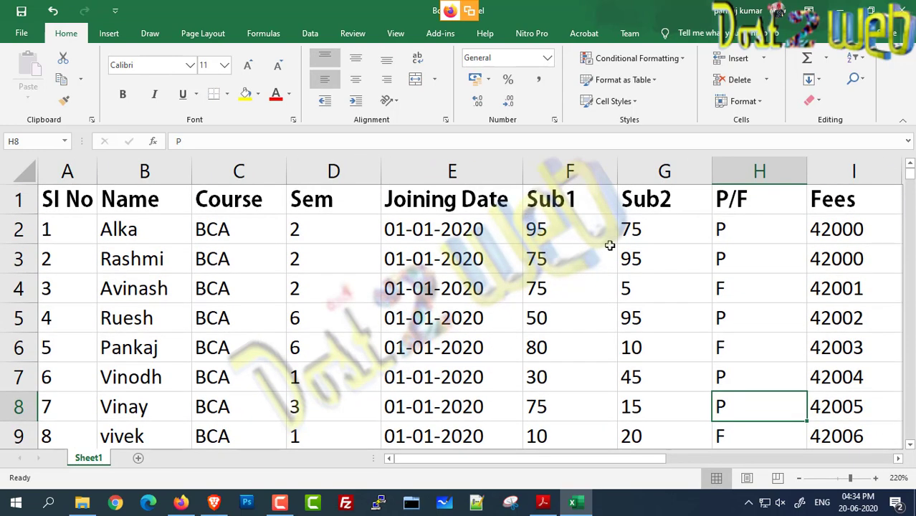
{"action": "left_click", "coordinate": [799, 478]}
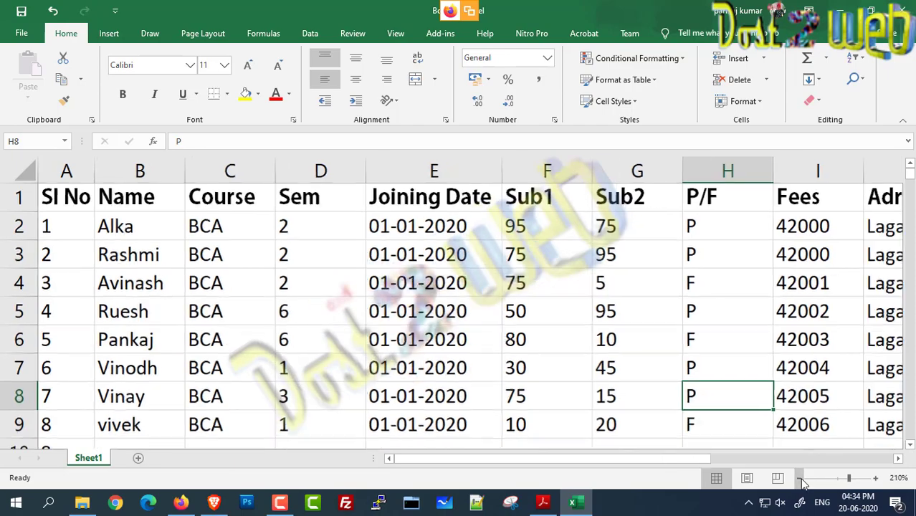
{"action": "left_click", "coordinate": [799, 478]}
{"action": "left_click", "coordinate": [799, 478]}
{"action": "left_click", "coordinate": [800, 478]}
{"action": "left_click", "coordinate": [800, 478]}
{"action": "left_click", "coordinate": [800, 478]}
{"action": "left_click", "coordinate": [799, 478]}
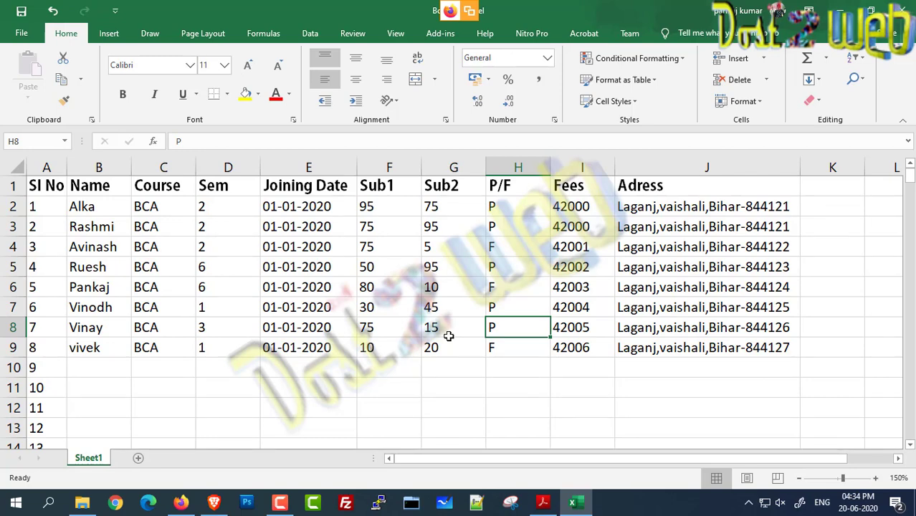
Step: Start the row 10 record with a student's first name in B10, BCA as the course and 2 as the semester
{"action": "left_click", "coordinate": [103, 365]}
{"action": "type", "text": "Ni"}
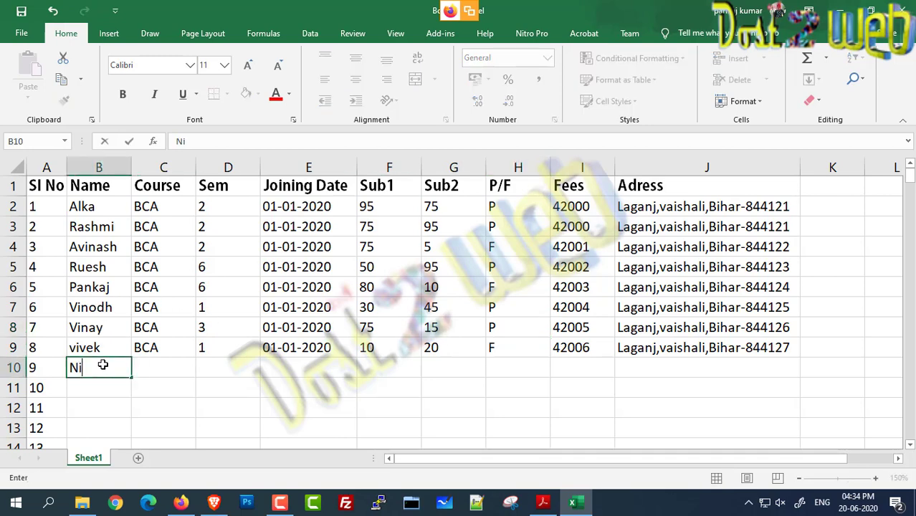
{"action": "type", "text": "th"}
{"action": "key", "text": "Tab"}
{"action": "type", "text": "BCA"}
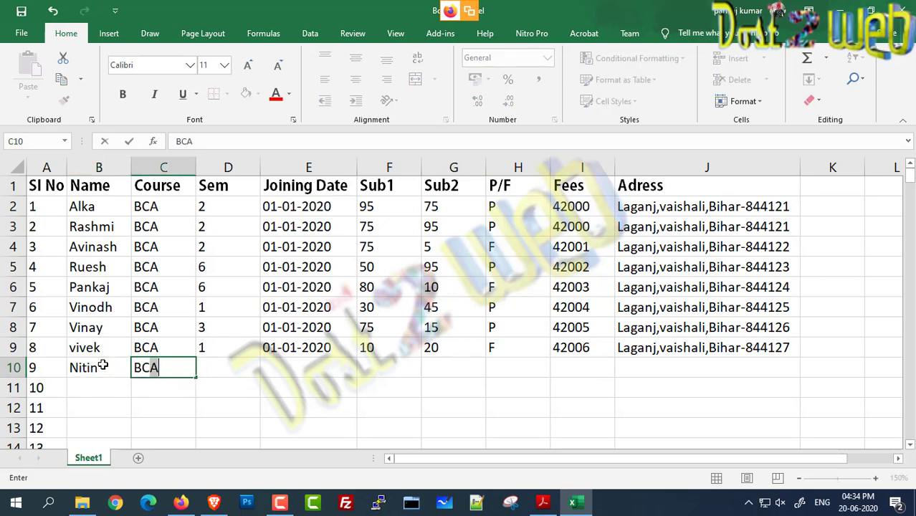
{"action": "key", "text": "Tab"}
{"action": "type", "text": "2"}
{"action": "key", "text": "Tab"}
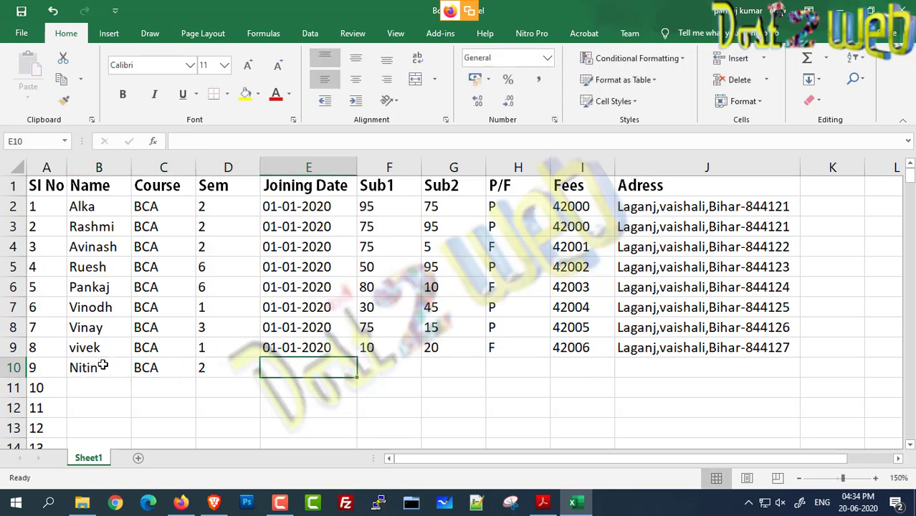
Step: Complete row 10 with the joining date copied from E9, marks of 90 and 95, and P as the result
{"action": "key", "text": "Up"}
{"action": "key", "text": "ctrl+c"}
{"action": "key", "text": "Down"}
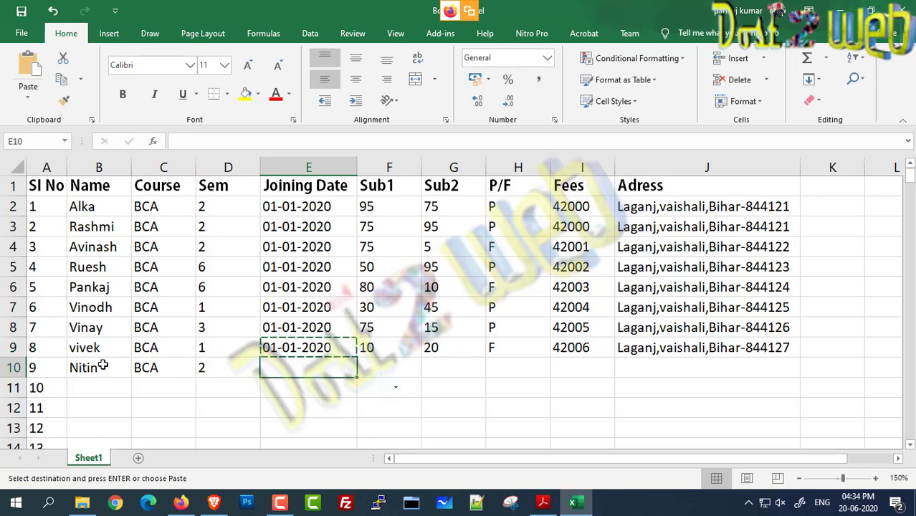
{"action": "key", "text": "ctrl+v"}
{"action": "key", "text": "Tab"}
{"action": "type", "text": "90"}
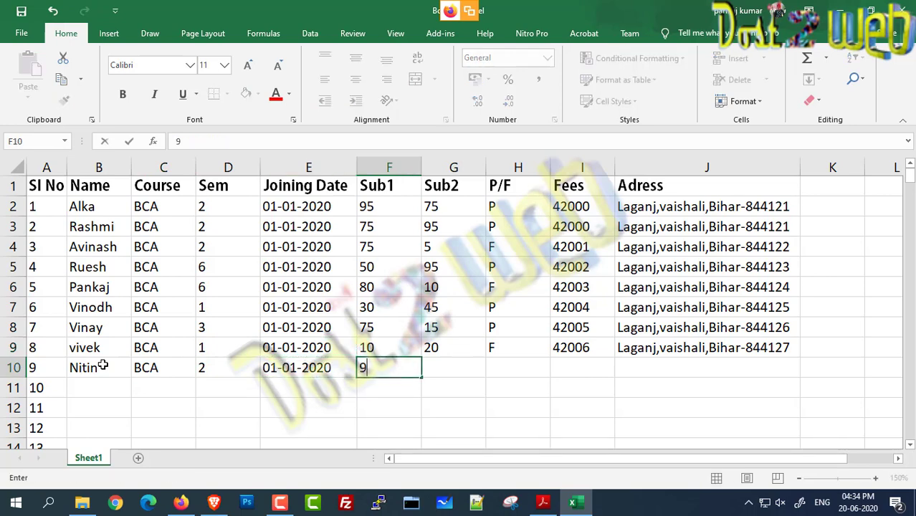
{"action": "key", "text": "Tab"}
{"action": "type", "text": "95"}
{"action": "key", "text": "Tab"}
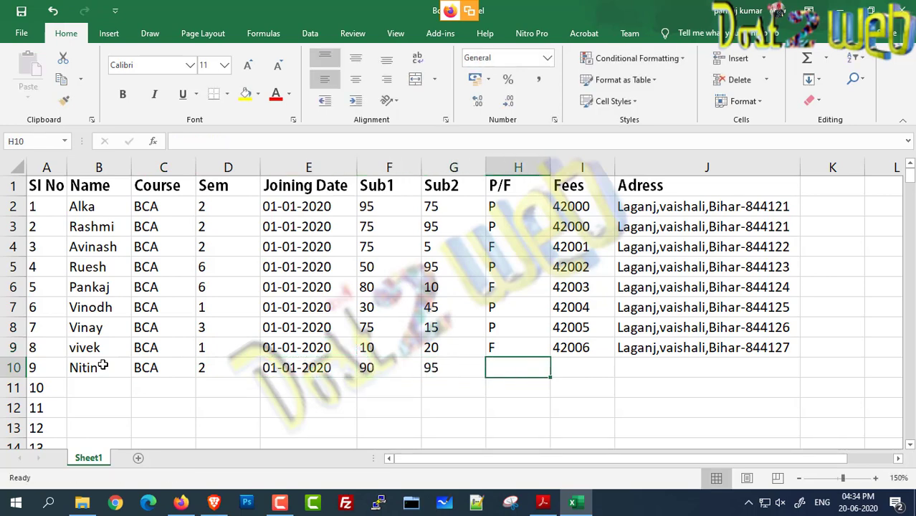
{"action": "type", "text": "P"}
{"action": "key", "text": "Tab"}
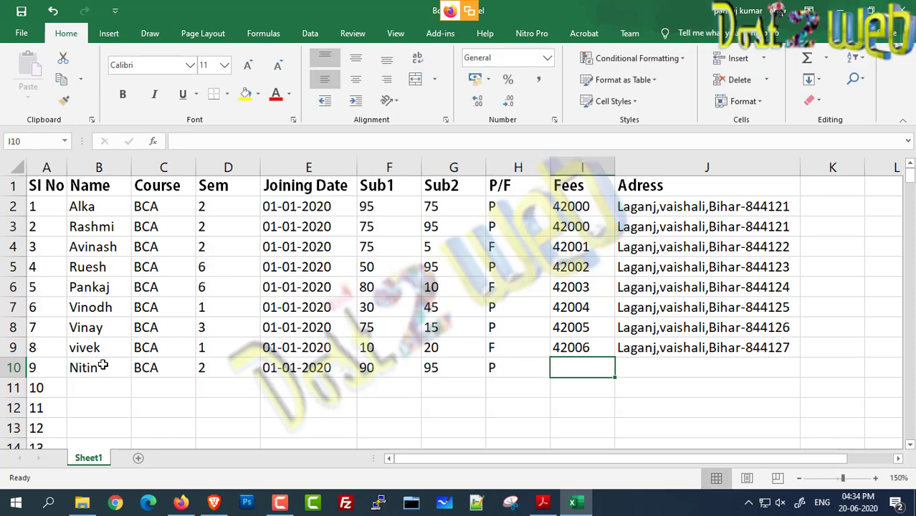
Step: Copy the 42000 fee from I3 into I4, and repeat it down the Fees column through I10
{"action": "left_click", "coordinate": [577, 226]}
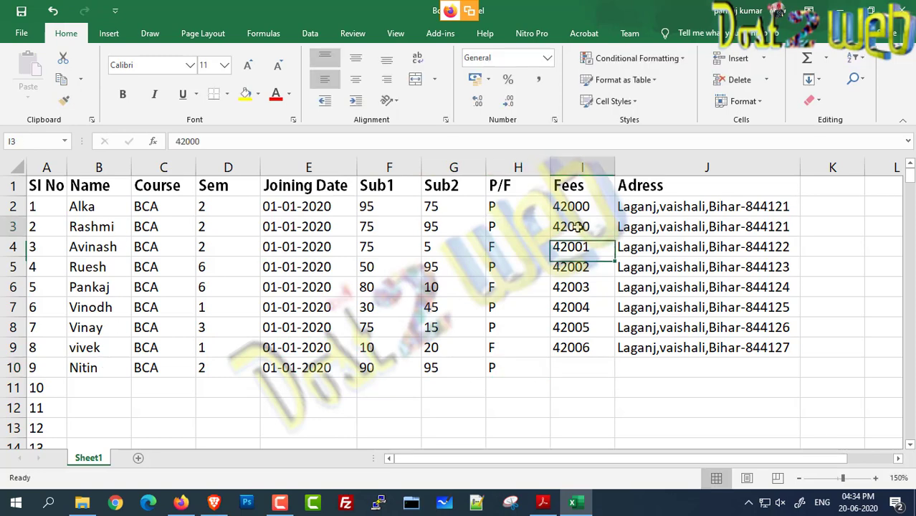
{"action": "key", "text": "ctrl+c"}
{"action": "left_click", "coordinate": [581, 246]}
{"action": "key", "text": "ctrl+v"}
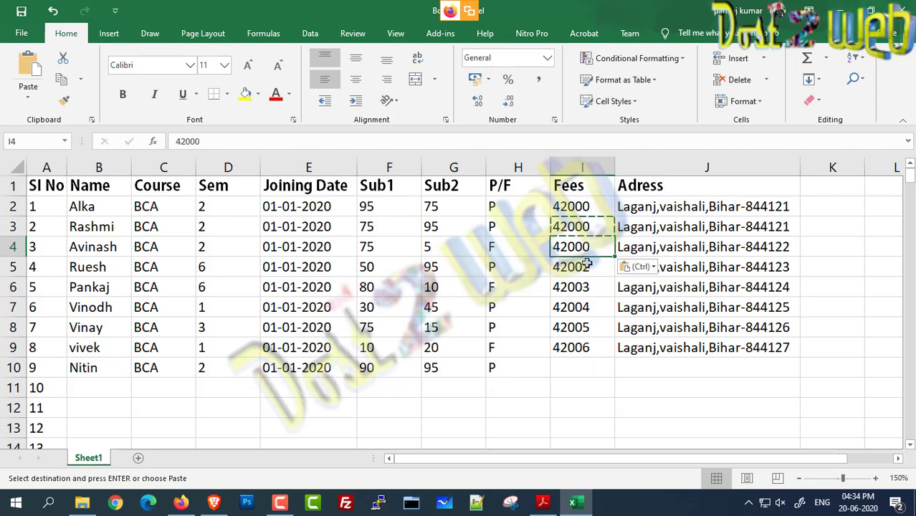
{"action": "left_click_drag", "start_coordinate": [598, 203], "coordinate": [607, 369]}
Step: Fill the address from J9 down into J10
{"action": "left_click", "coordinate": [652, 304]}
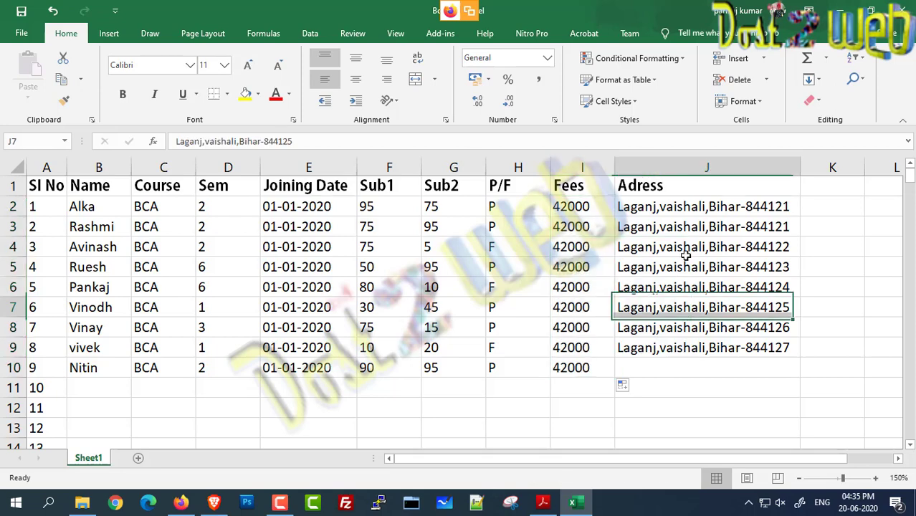
{"action": "left_click", "coordinate": [796, 354]}
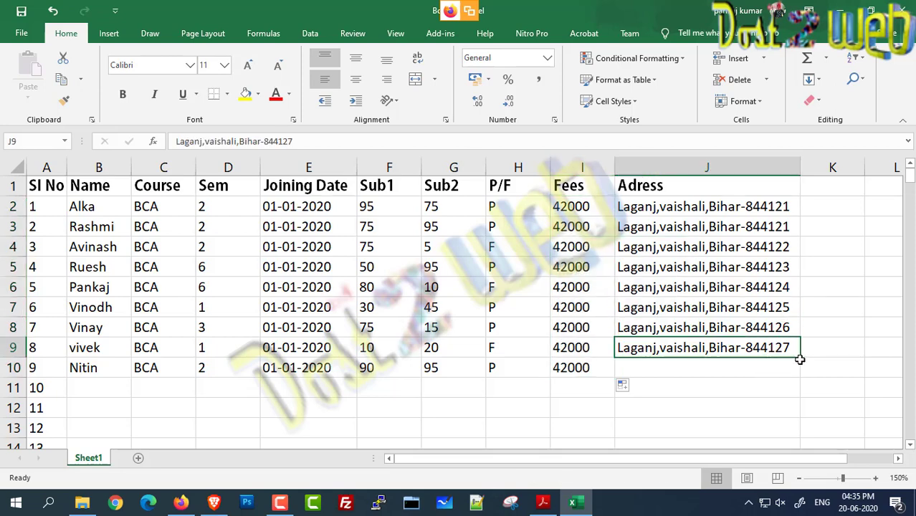
{"action": "left_click_drag", "start_coordinate": [800, 358], "coordinate": [802, 369]}
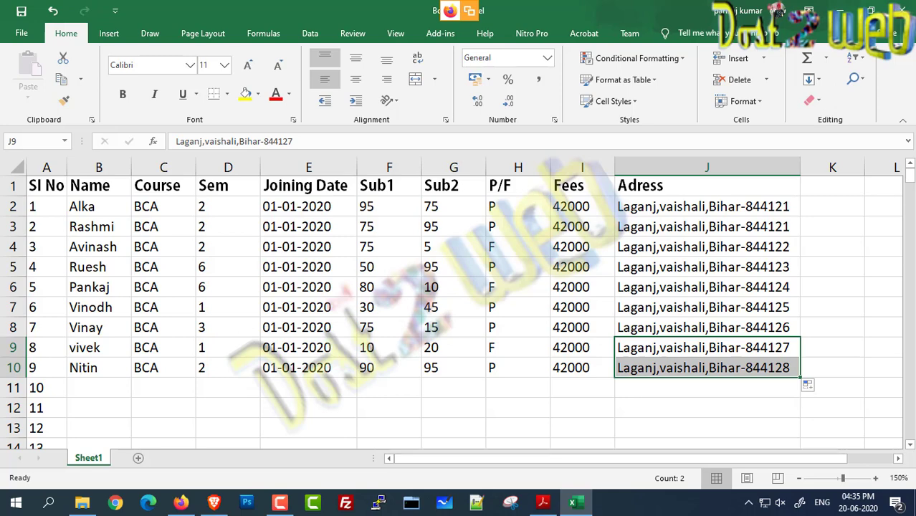
Step: Apply All Borders to the student table, including the row numbered 10, across A1:J11
{"action": "left_click_drag", "start_coordinate": [44, 209], "coordinate": [55, 292]}
{"action": "left_click", "coordinate": [149, 307]}
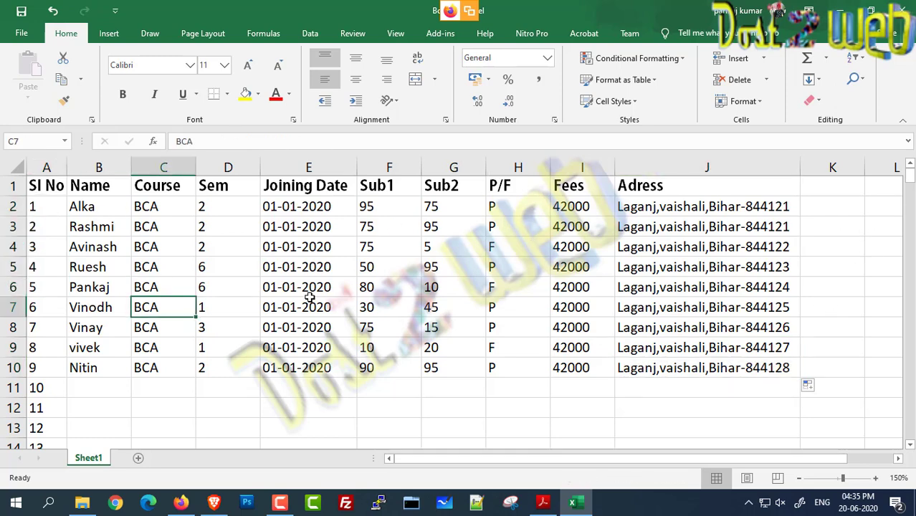
{"action": "left_click_drag", "start_coordinate": [51, 188], "coordinate": [165, 208]}
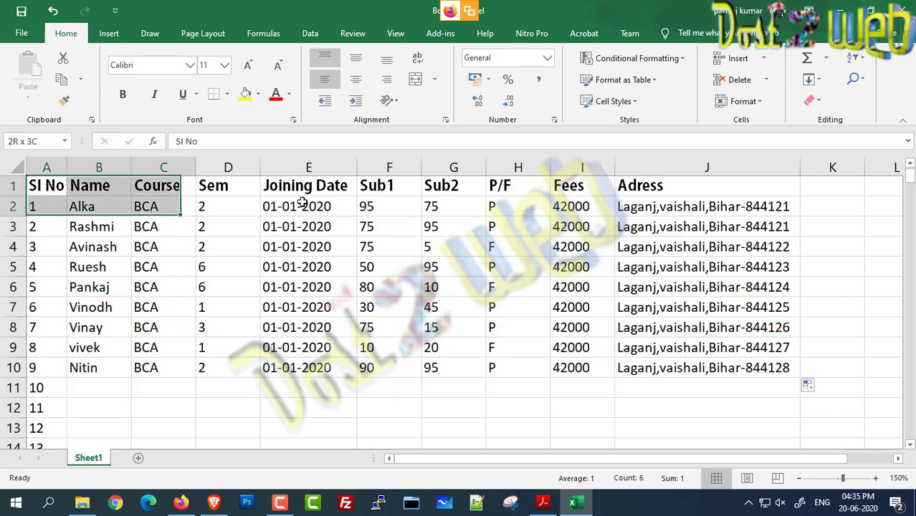
{"action": "left_click_drag", "start_coordinate": [302, 203], "coordinate": [708, 369]}
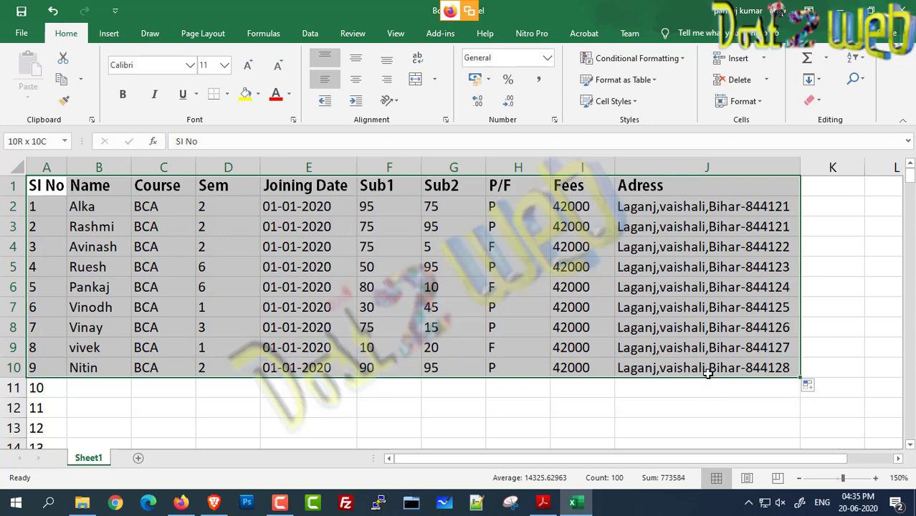
{"action": "left_click_drag", "start_coordinate": [708, 372], "coordinate": [705, 380]}
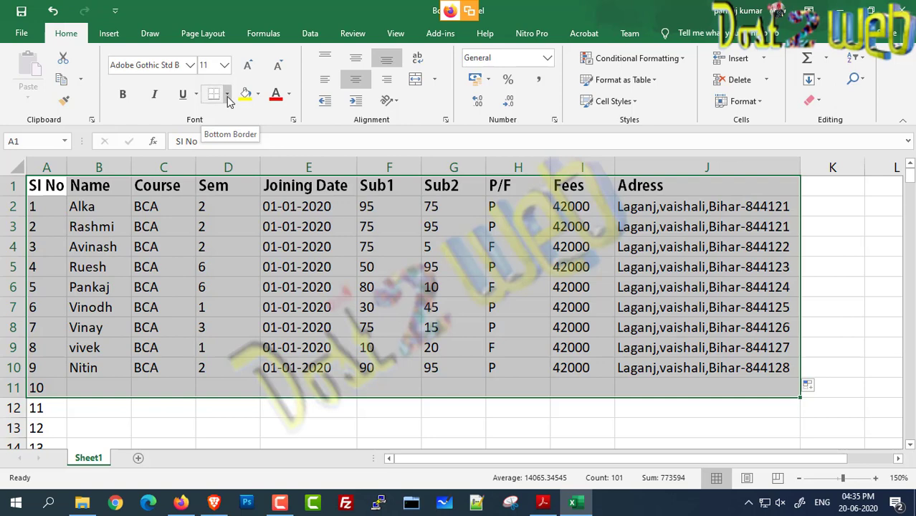
{"action": "left_click", "coordinate": [227, 95]}
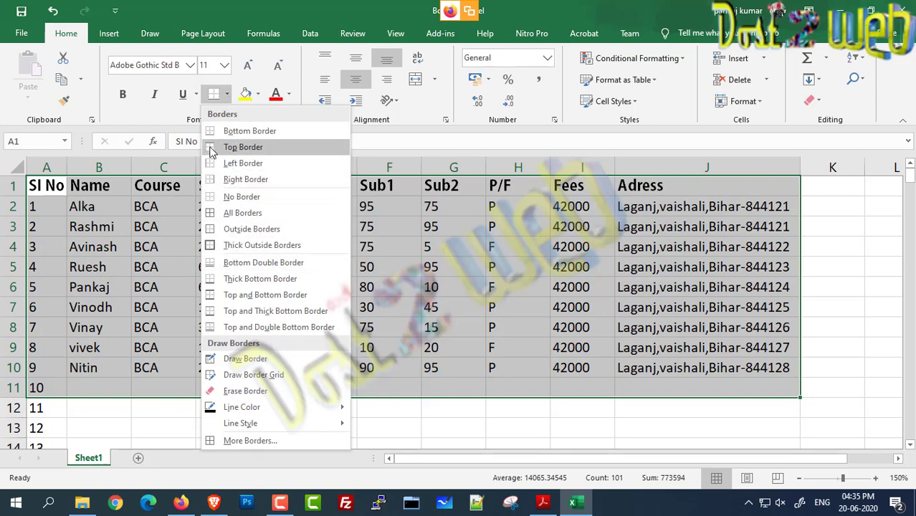
{"action": "left_click", "coordinate": [235, 215]}
{"action": "left_click", "coordinate": [235, 244]}
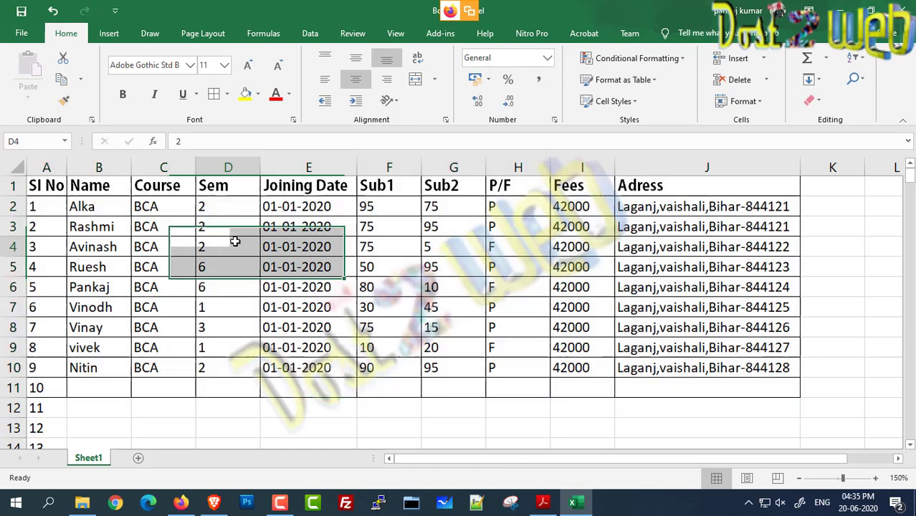
Step: Apply Thick Outside Borders around the student table A1:J11
{"action": "left_click", "coordinate": [60, 204]}
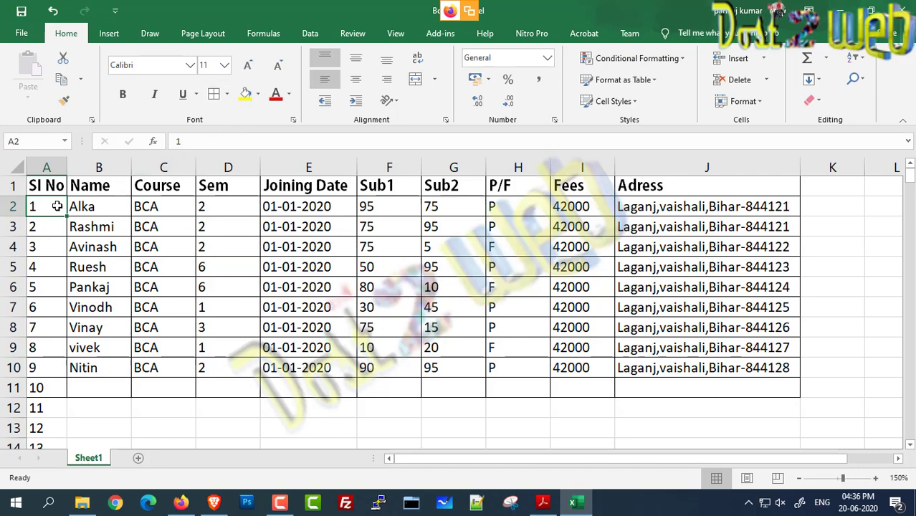
{"action": "left_click_drag", "start_coordinate": [52, 189], "coordinate": [711, 381]}
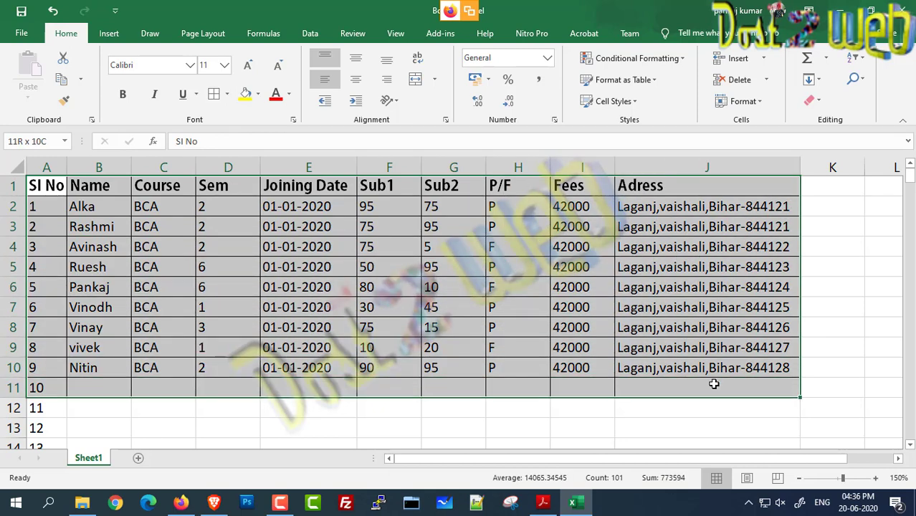
{"action": "left_click", "coordinate": [226, 94]}
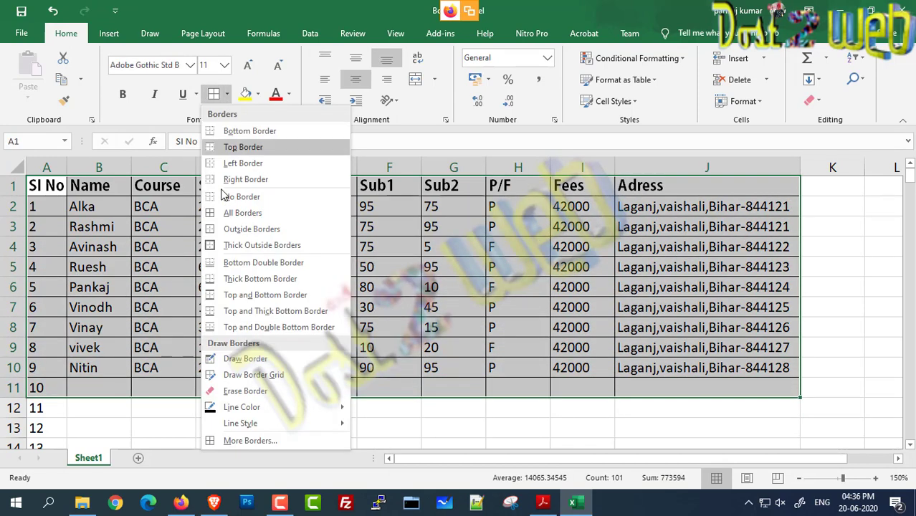
{"action": "left_click", "coordinate": [244, 245]}
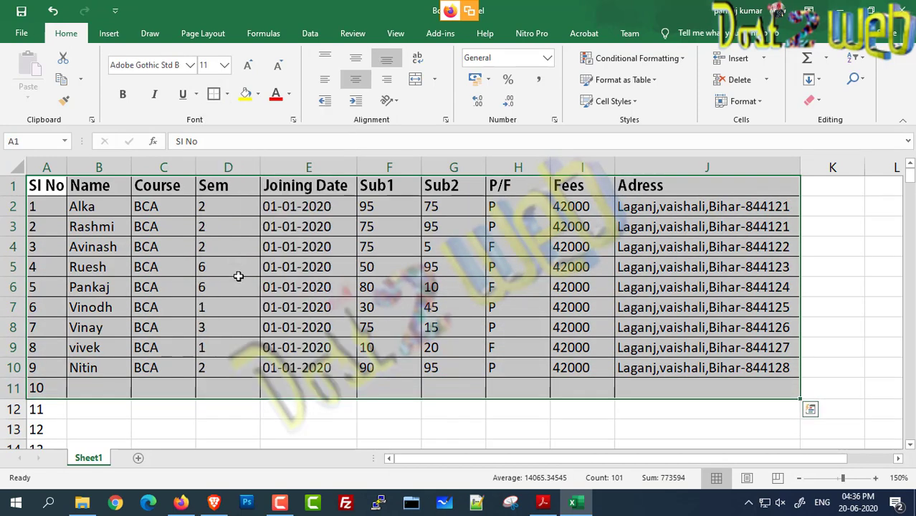
{"action": "left_click", "coordinate": [237, 272]}
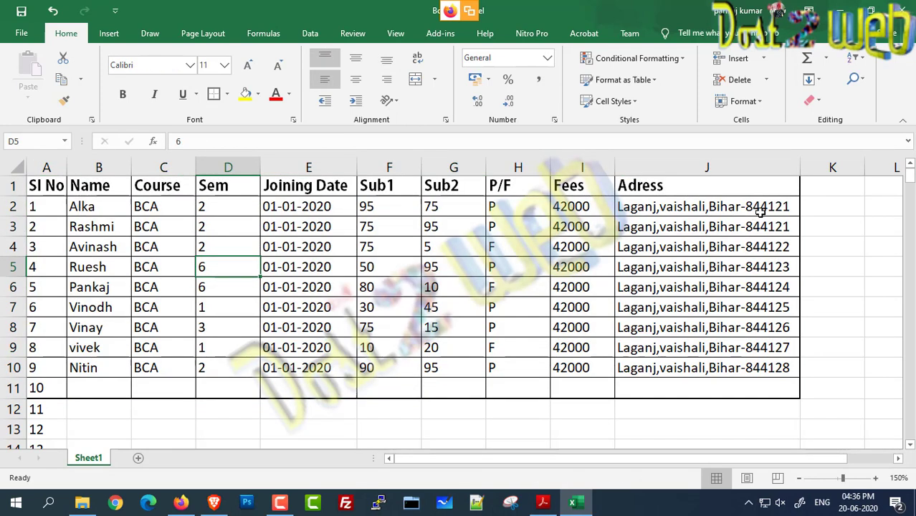
{"action": "left_click", "coordinate": [778, 187]}
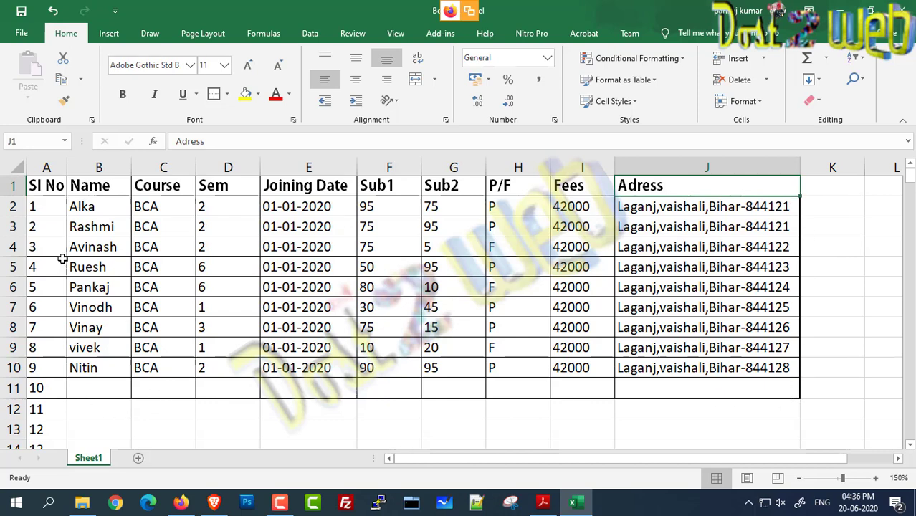
{"action": "left_click", "coordinate": [382, 266]}
Step: Reapply All Borders to A1:J11 so that thin lines replace the thick outline
{"action": "left_click_drag", "start_coordinate": [52, 186], "coordinate": [748, 387]}
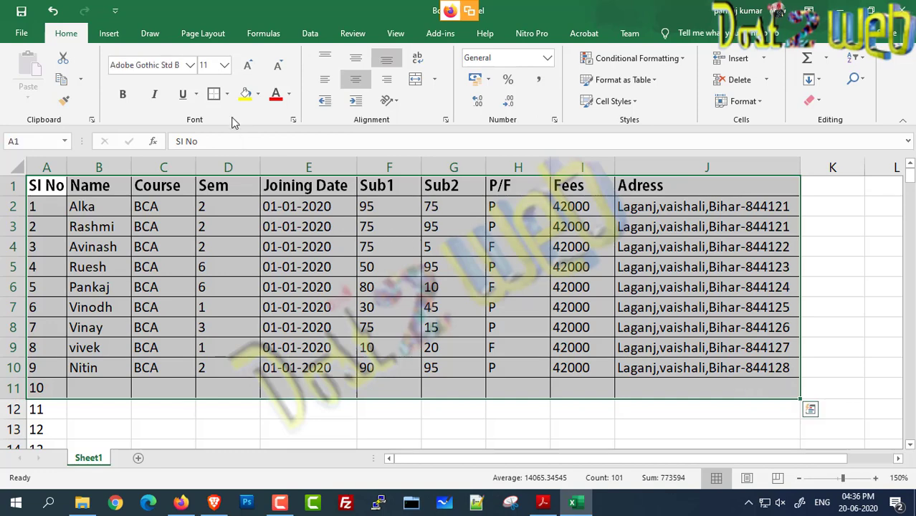
{"action": "left_click", "coordinate": [227, 94]}
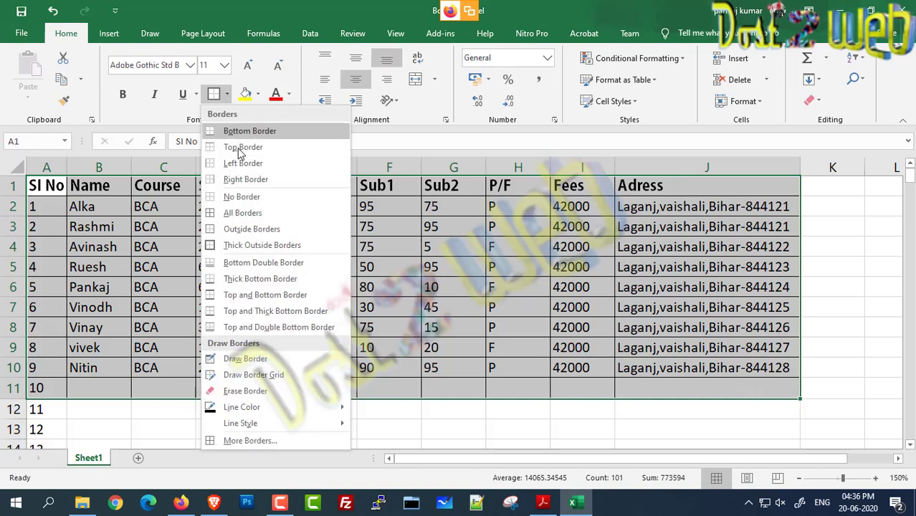
{"action": "left_click", "coordinate": [262, 218]}
{"action": "left_click", "coordinate": [429, 250]}
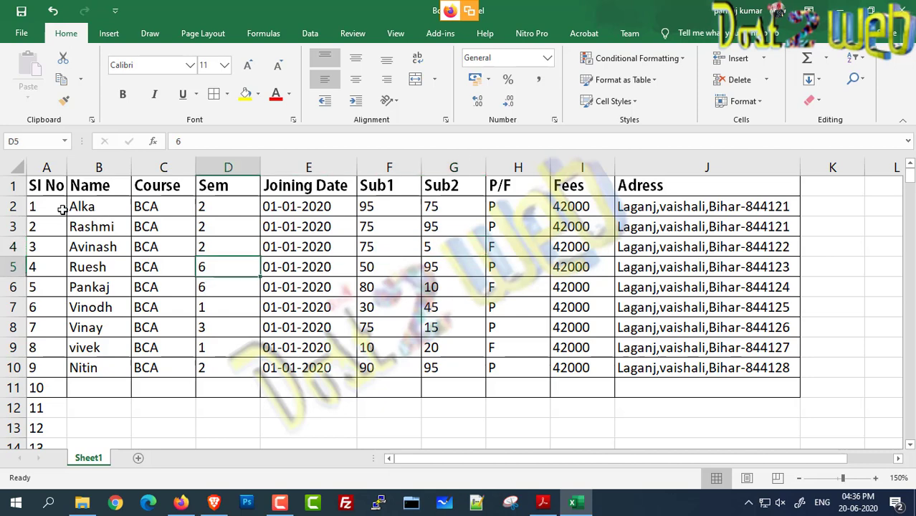
Step: Set the font size of the student records in A2:J11 to 14 and autofit the address column J
{"action": "left_click_drag", "start_coordinate": [61, 210], "coordinate": [768, 388]}
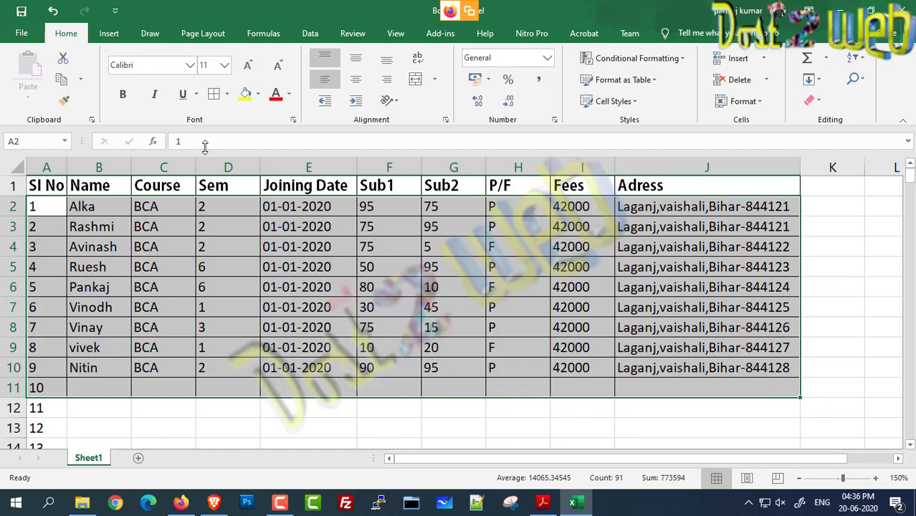
{"action": "left_click", "coordinate": [224, 66]}
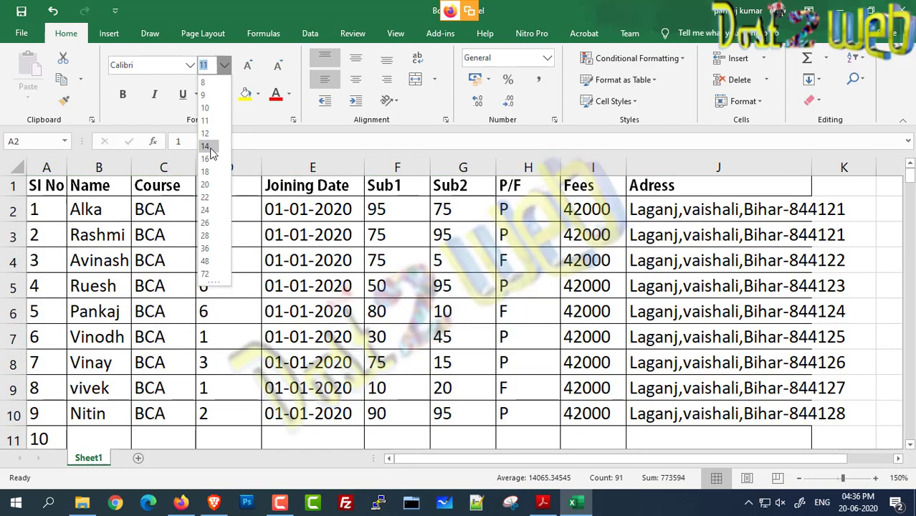
{"action": "left_click", "coordinate": [211, 153]}
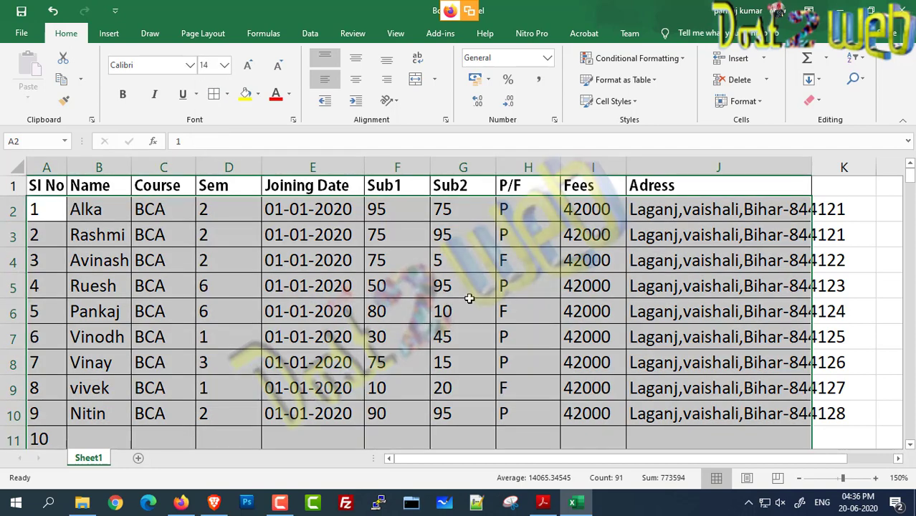
{"action": "double_click", "coordinate": [811, 169]}
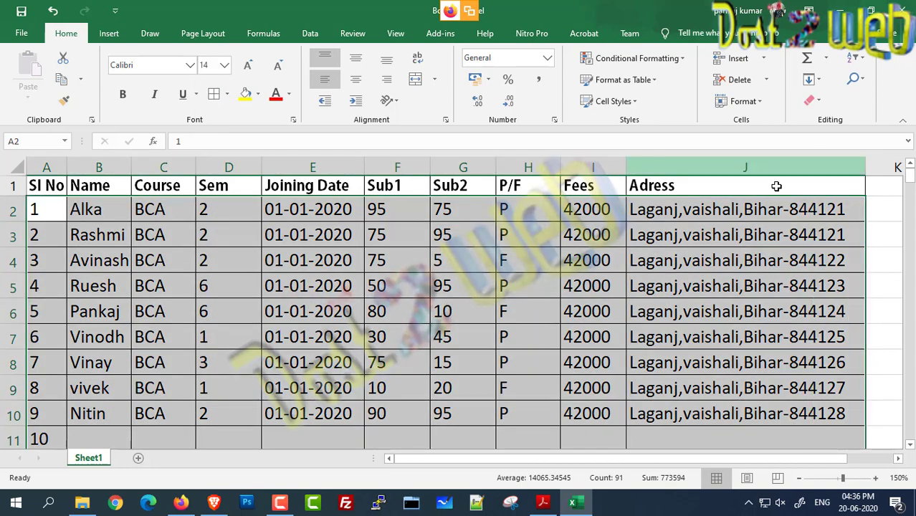
{"action": "left_click", "coordinate": [320, 280]}
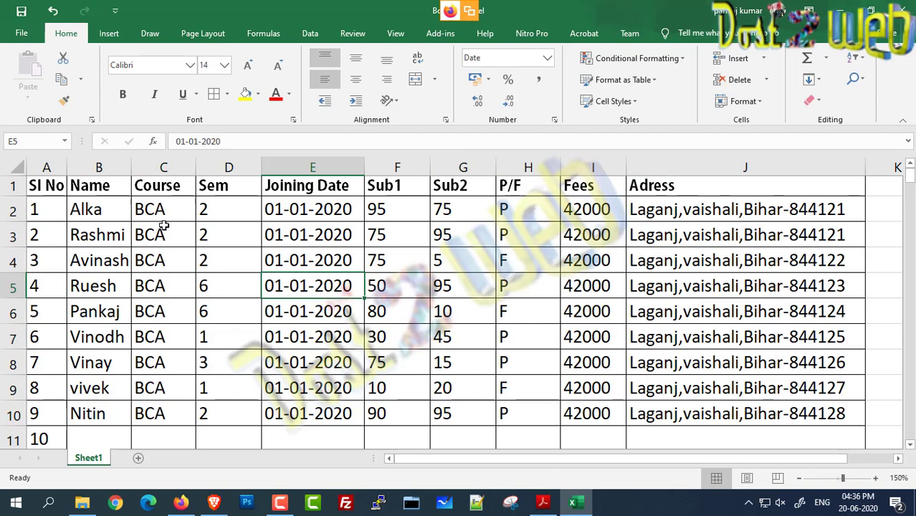
Step: Fill the header cells A1:J1 with the medium gray theme color
{"action": "left_click", "coordinate": [12, 210]}
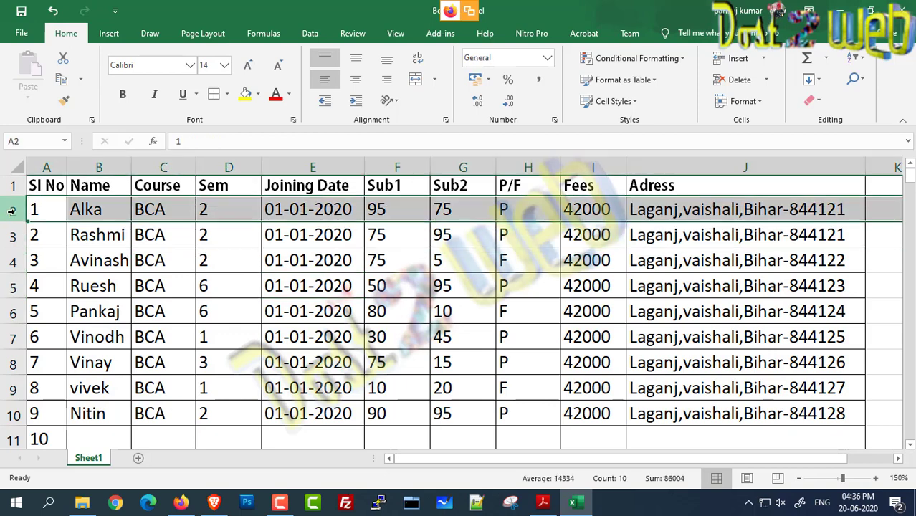
{"action": "left_click", "coordinate": [231, 240]}
{"action": "left_click_drag", "start_coordinate": [44, 186], "coordinate": [740, 189]}
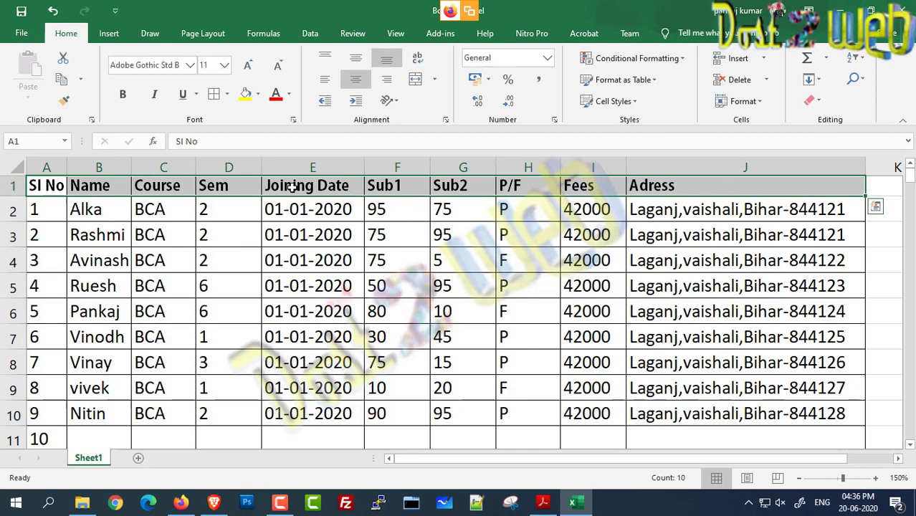
{"action": "left_click", "coordinate": [261, 104]}
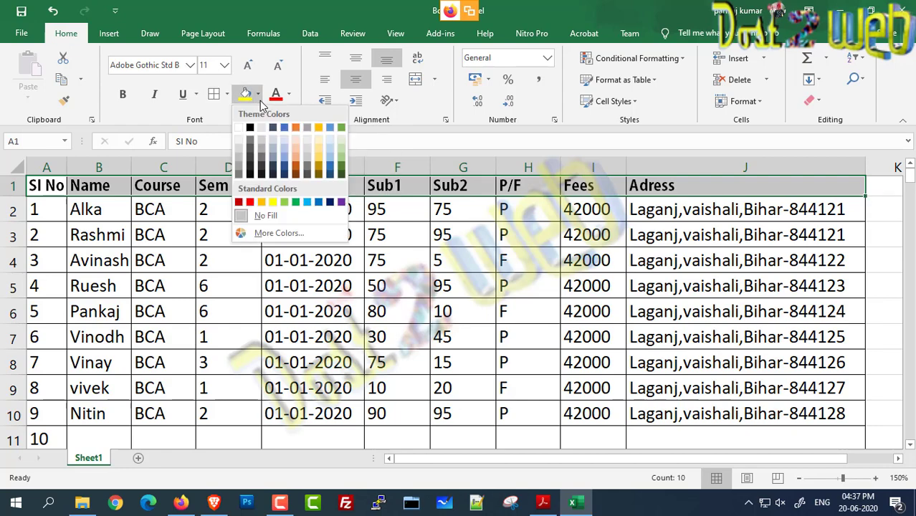
{"action": "left_click", "coordinate": [308, 127]}
{"action": "left_click", "coordinate": [290, 329]}
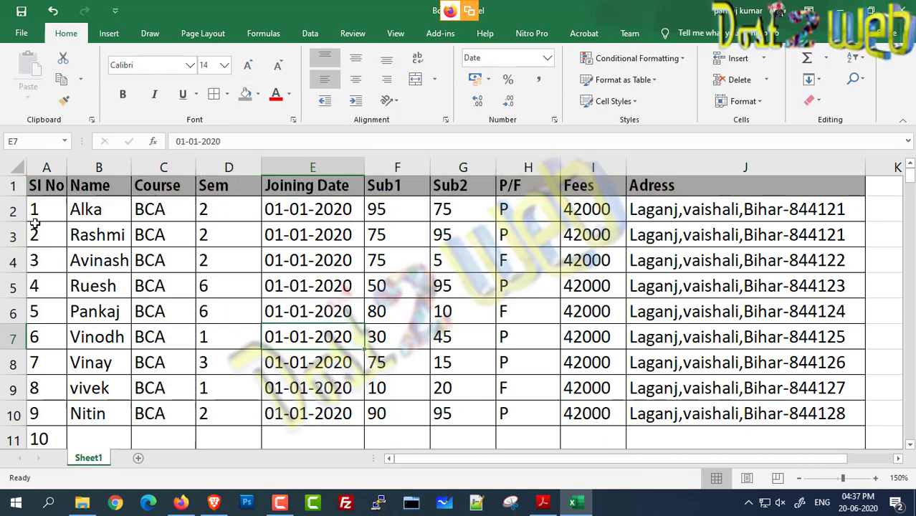
Step: Fill A2:J2 with the darkest orange theme shade and A3:J3 with the darkest gold theme shade
{"action": "left_click_drag", "start_coordinate": [49, 212], "coordinate": [705, 217]}
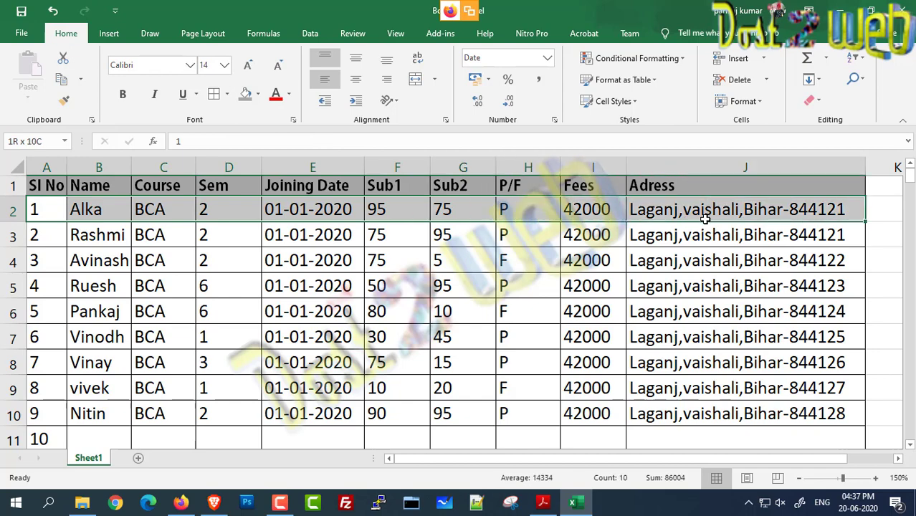
{"action": "left_click", "coordinate": [258, 94]}
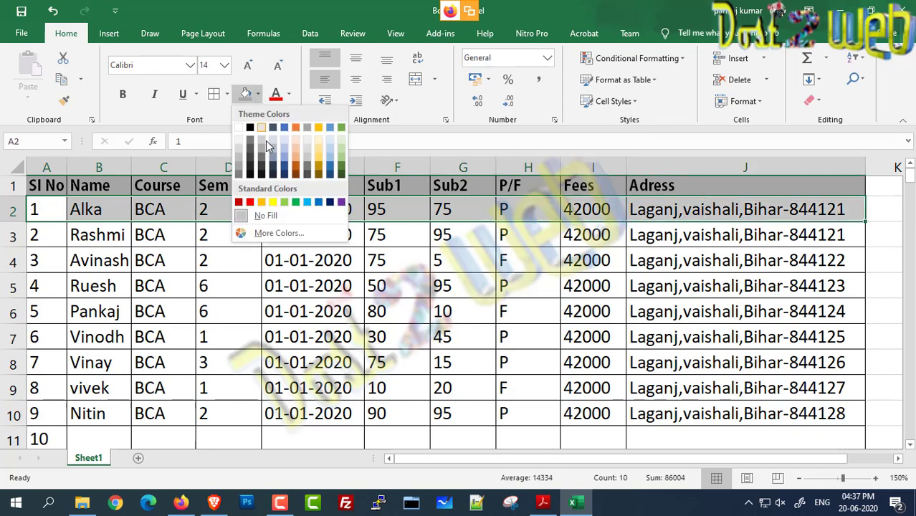
{"action": "left_click", "coordinate": [296, 172]}
{"action": "left_click_drag", "start_coordinate": [60, 232], "coordinate": [756, 237]}
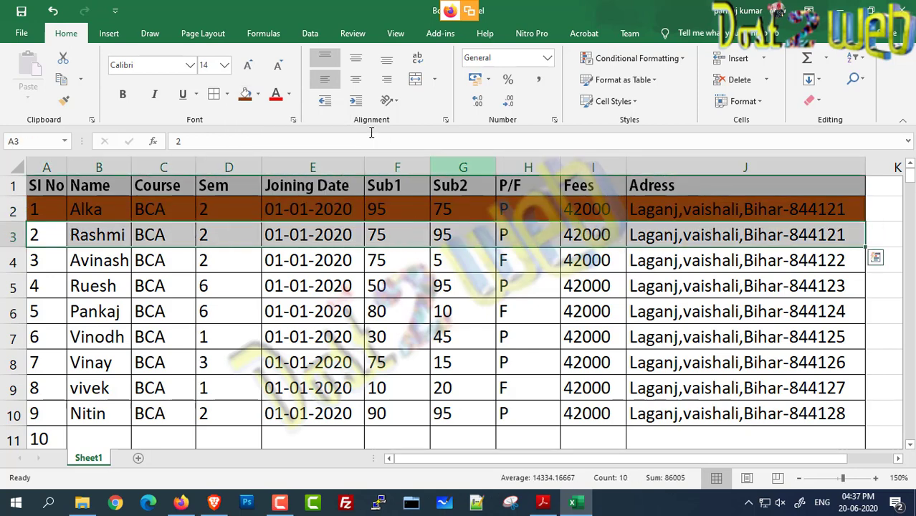
{"action": "left_click", "coordinate": [259, 96]}
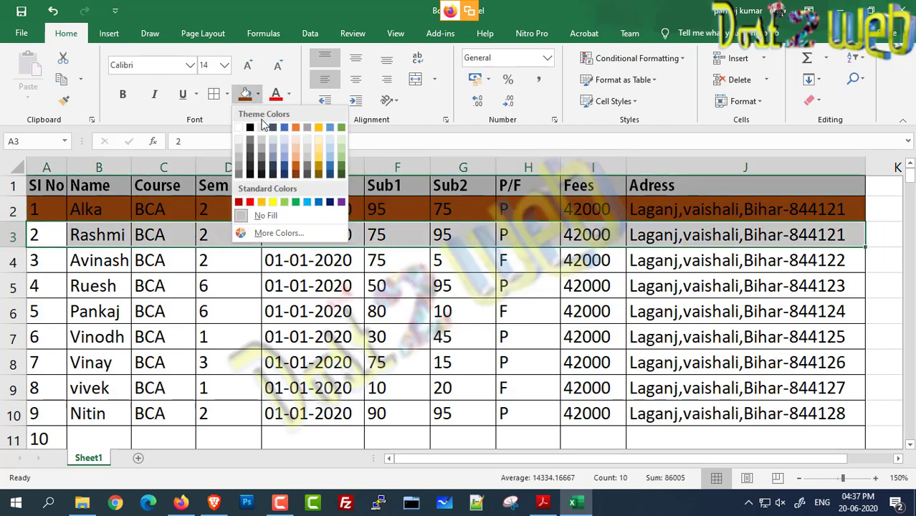
{"action": "left_click", "coordinate": [323, 177]}
Step: Fill A4:J4 with the standard light green and A5:J5 with the standard dark red
{"action": "left_click_drag", "start_coordinate": [53, 260], "coordinate": [742, 260]}
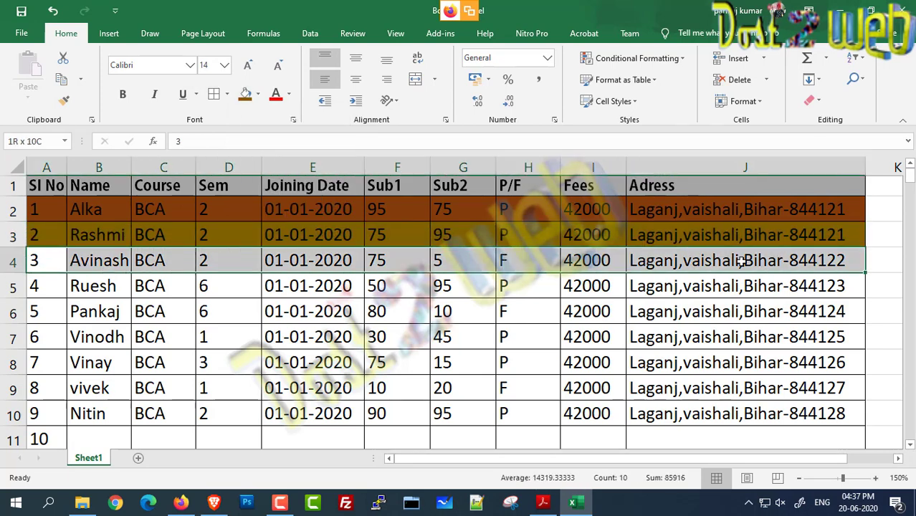
{"action": "left_click", "coordinate": [259, 96]}
{"action": "left_click", "coordinate": [284, 201]}
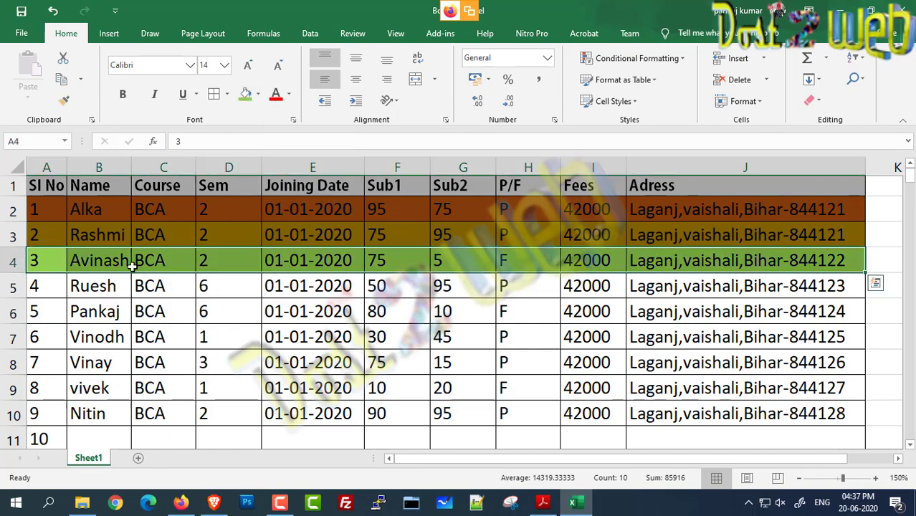
{"action": "left_click_drag", "start_coordinate": [51, 290], "coordinate": [738, 287]}
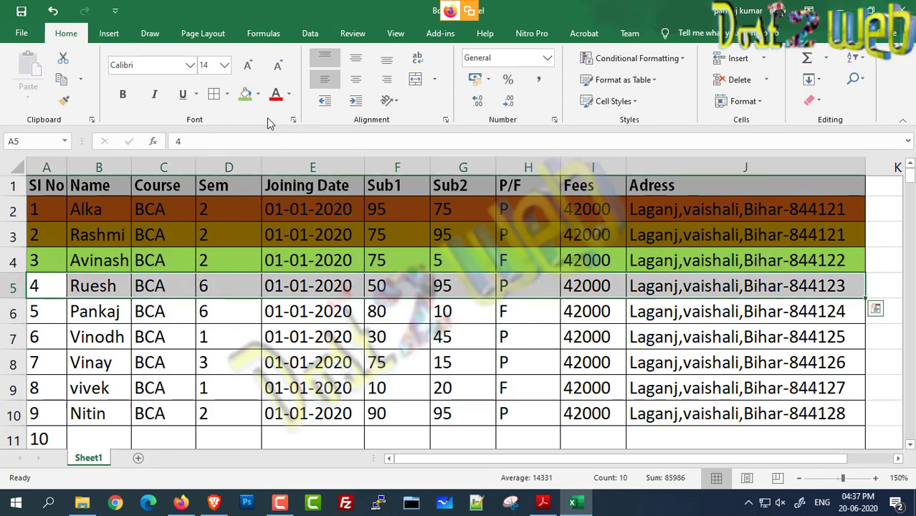
{"action": "left_click", "coordinate": [260, 96]}
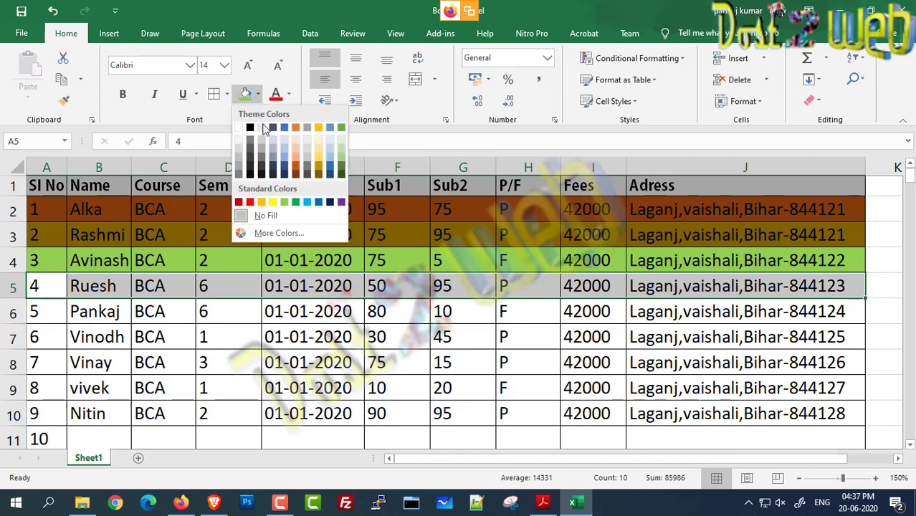
{"action": "left_click", "coordinate": [238, 202]}
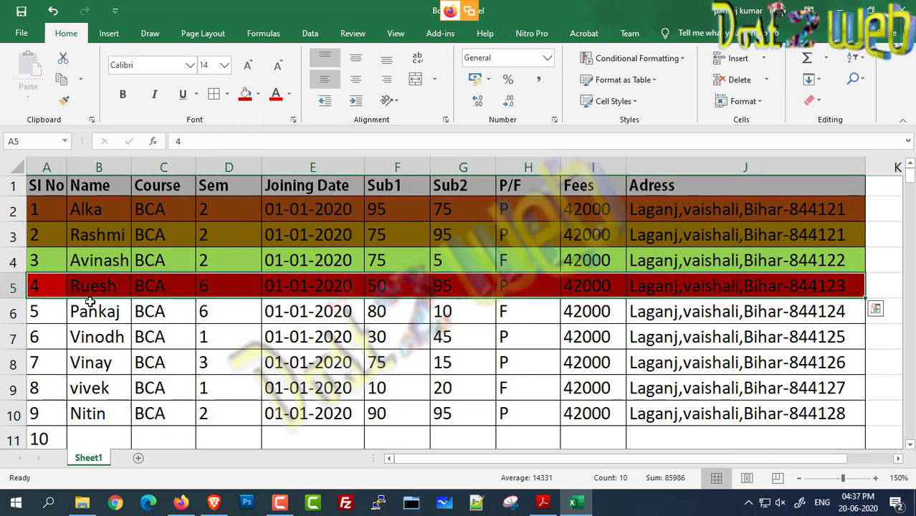
Step: Fill A6:J6 with the base blue theme color from the fifth theme column
{"action": "left_click_drag", "start_coordinate": [43, 314], "coordinate": [794, 314]}
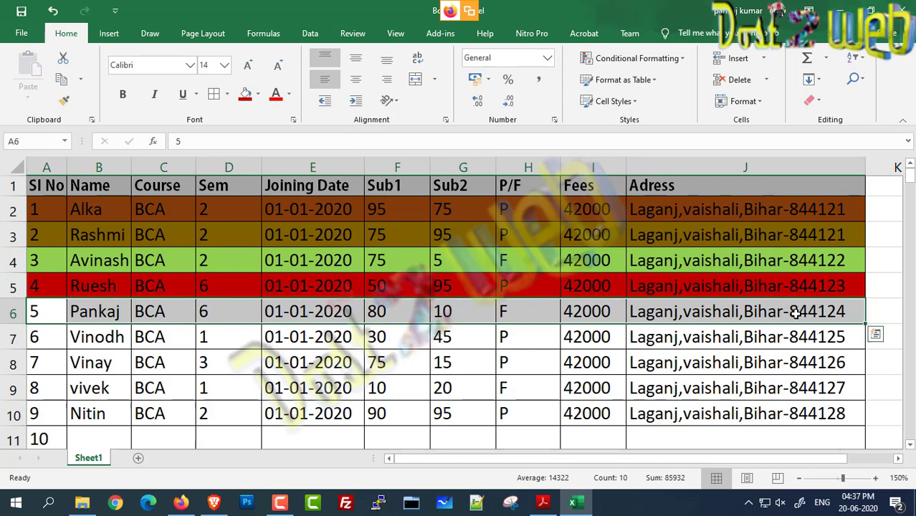
{"action": "left_click", "coordinate": [259, 95]}
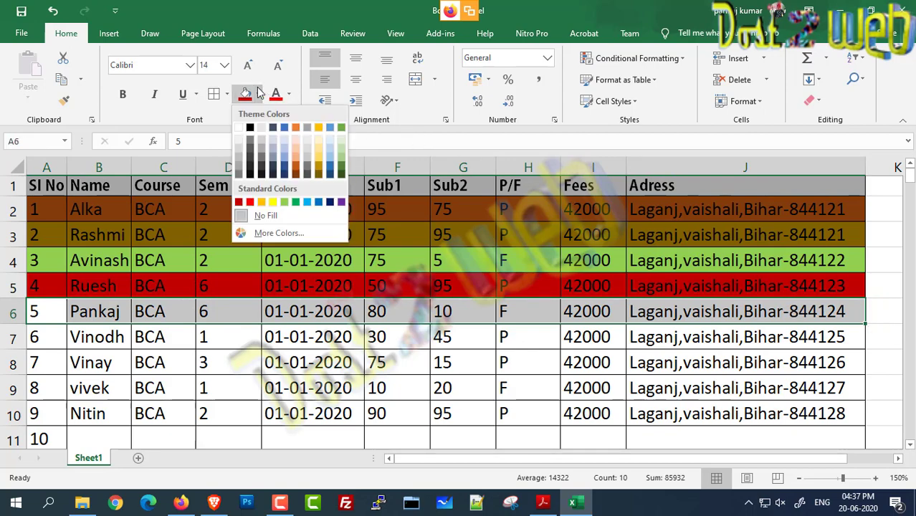
{"action": "left_click", "coordinate": [285, 129]}
{"action": "left_click", "coordinate": [275, 365]}
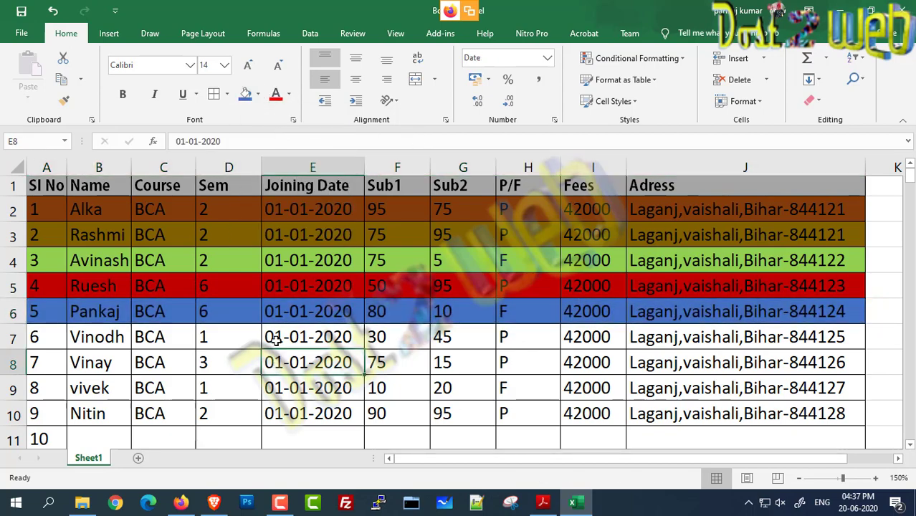
Step: Examine the colored student rows in A2:J6 and the Sub1 and Sub2 marks in row 2
{"action": "left_click", "coordinate": [275, 303]}
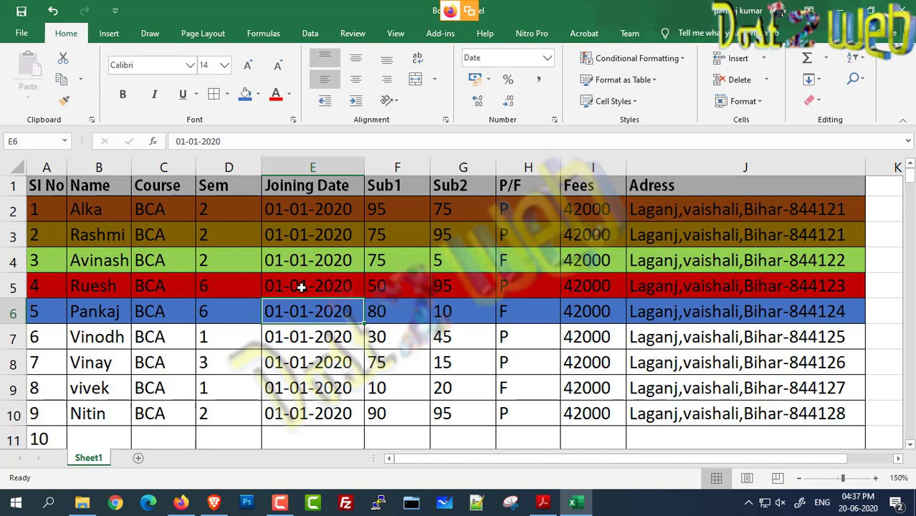
{"action": "left_click", "coordinate": [302, 287]}
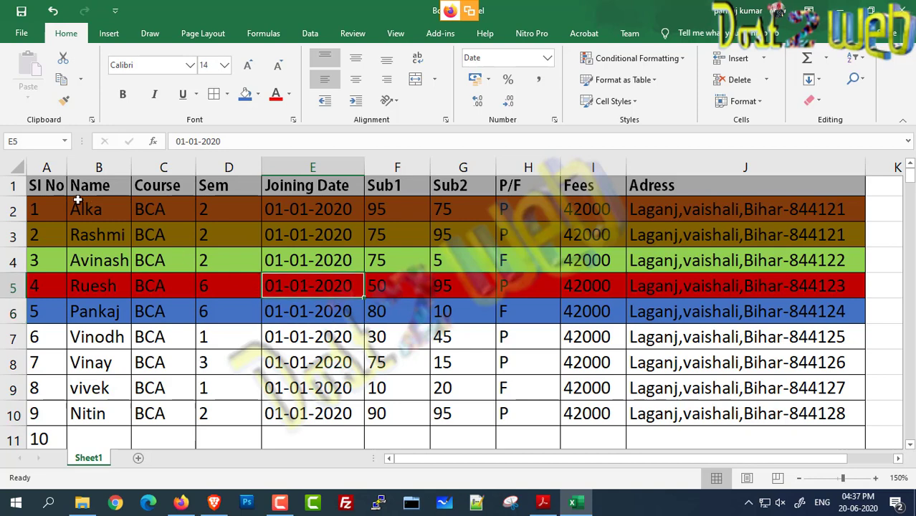
{"action": "left_click_drag", "start_coordinate": [43, 208], "coordinate": [762, 308]}
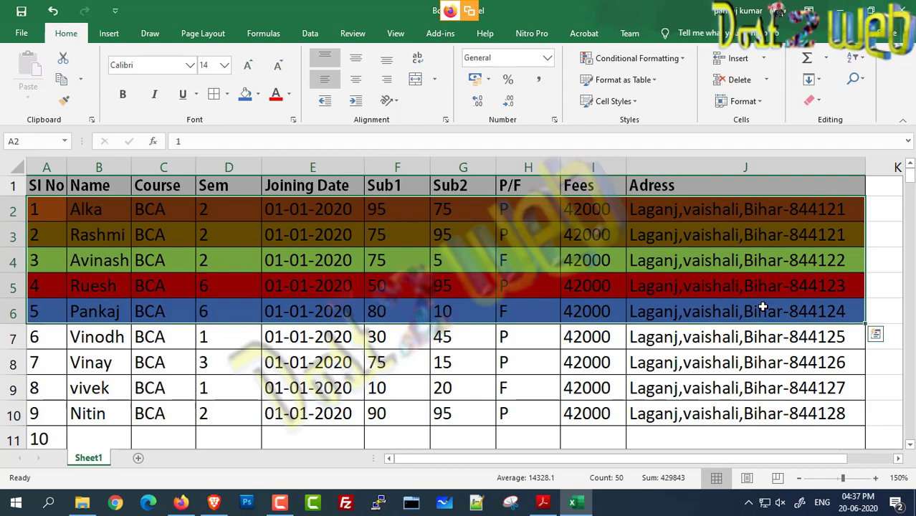
{"action": "left_click", "coordinate": [483, 227]}
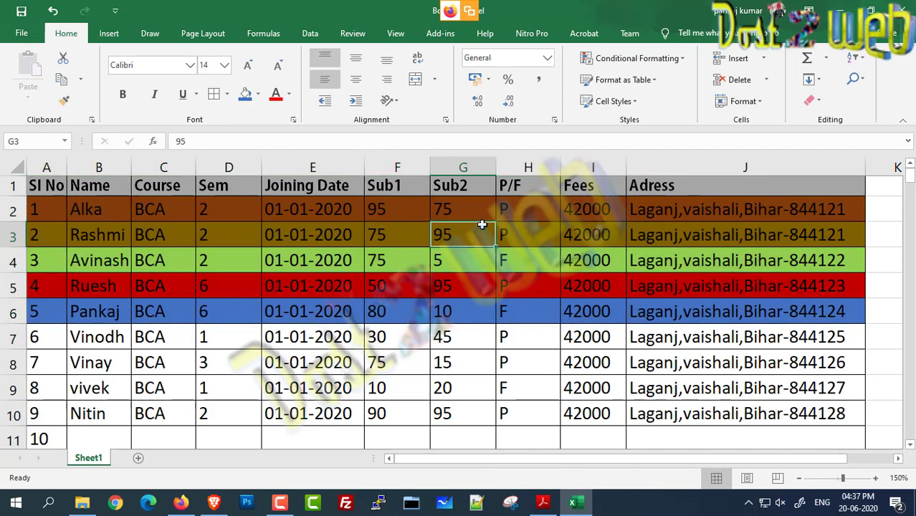
{"action": "left_click_drag", "start_coordinate": [61, 202], "coordinate": [772, 306]}
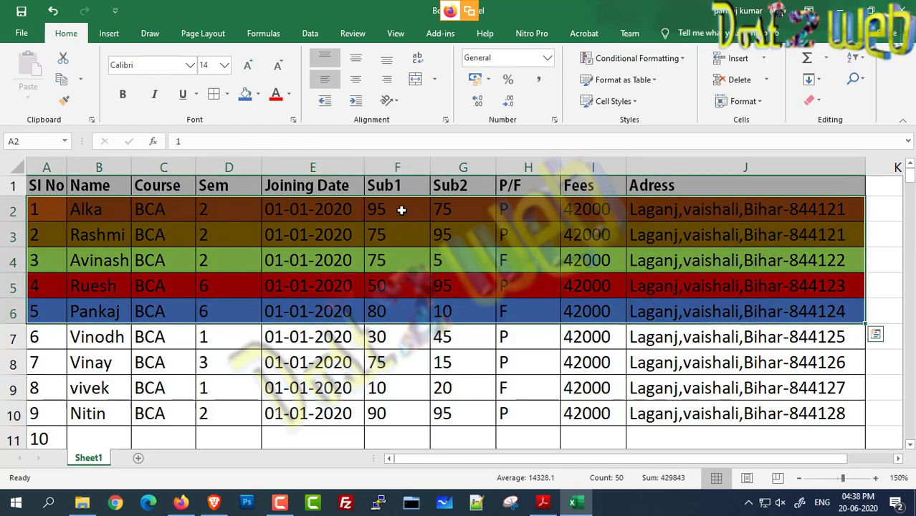
{"action": "left_click", "coordinate": [403, 232]}
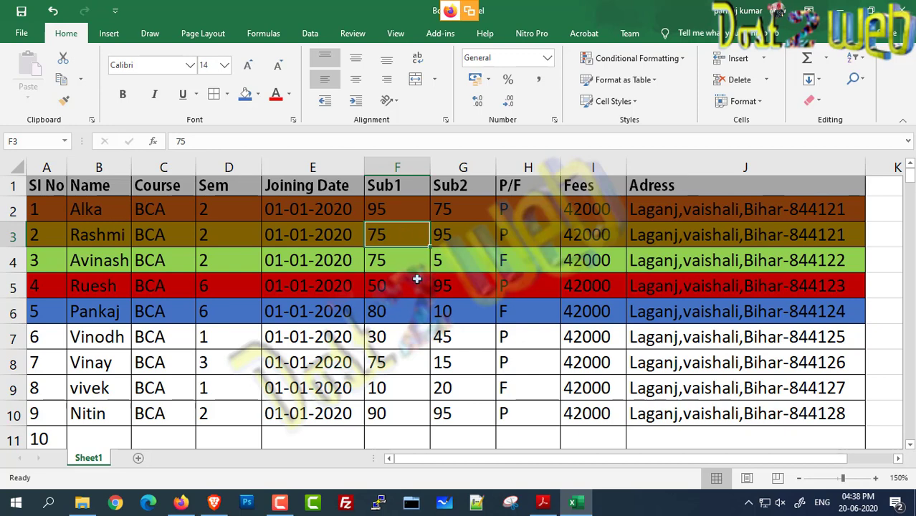
{"action": "left_click", "coordinate": [571, 343]}
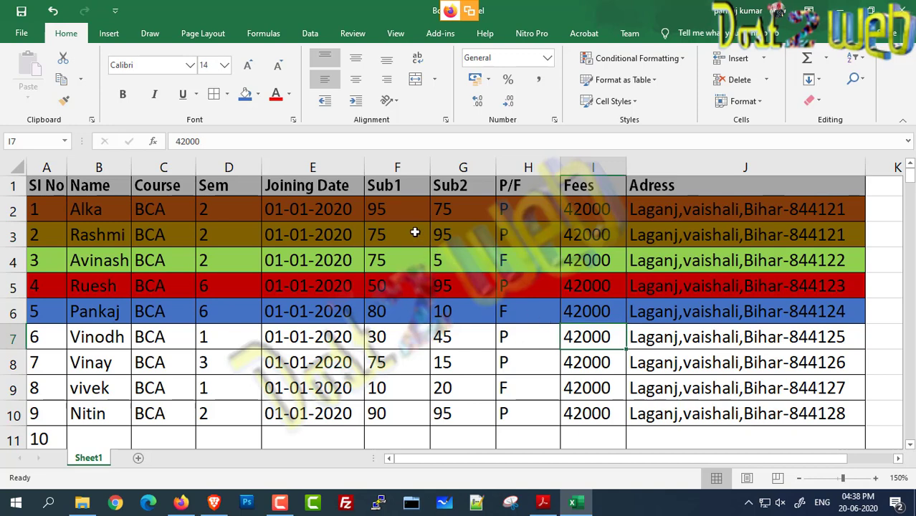
{"action": "left_click", "coordinate": [423, 212]}
{"action": "left_click", "coordinate": [453, 213]}
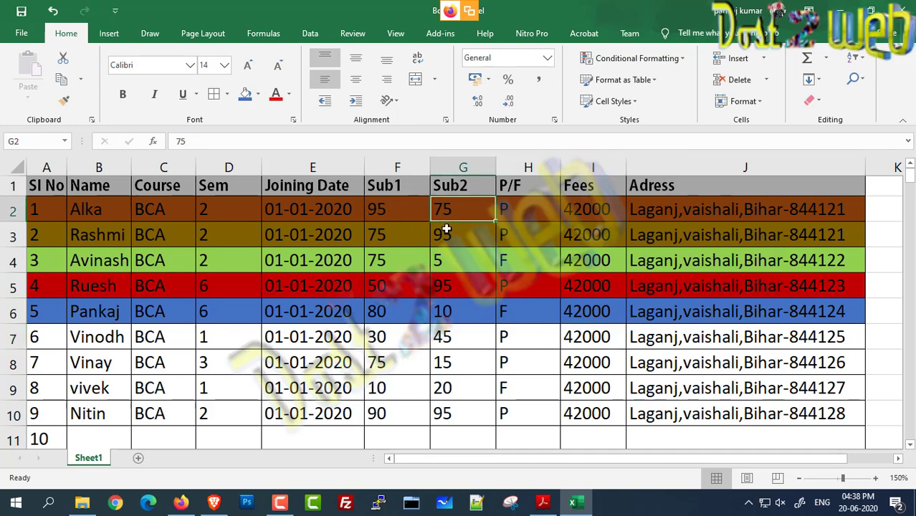
{"action": "left_click", "coordinate": [404, 211]}
{"action": "left_click", "coordinate": [447, 209]}
Step: Insert a new column before the P/F column and head it "Total marks" in H1
{"action": "left_click", "coordinate": [522, 167]}
{"action": "right_click", "coordinate": [521, 166]}
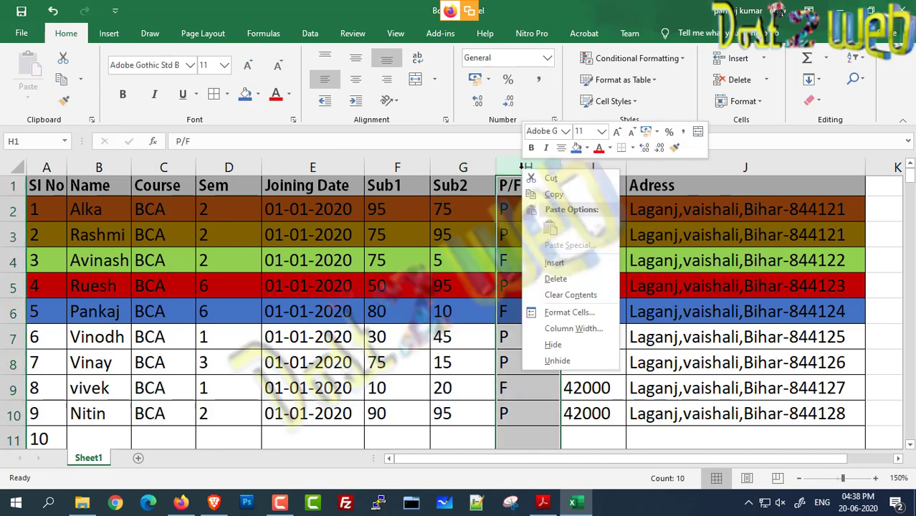
{"action": "left_click", "coordinate": [561, 264]}
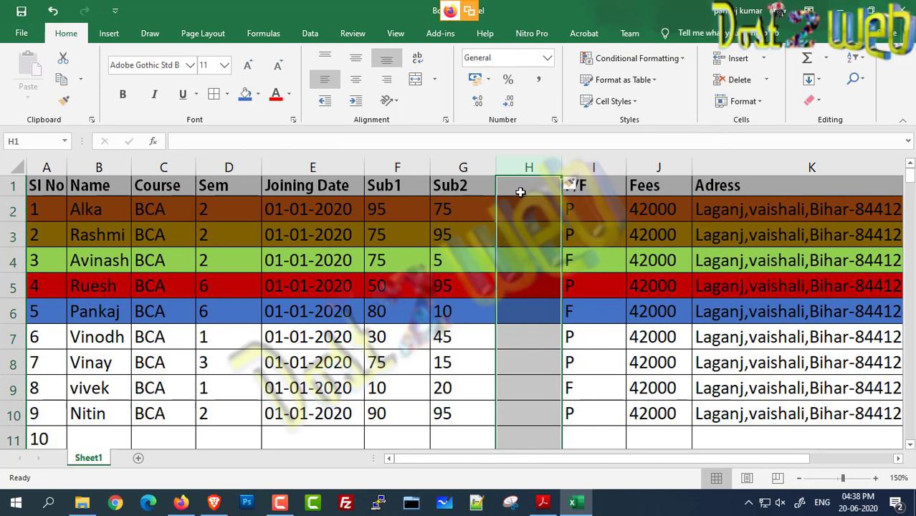
{"action": "left_click", "coordinate": [520, 192]}
{"action": "type", "text": "Tot"}
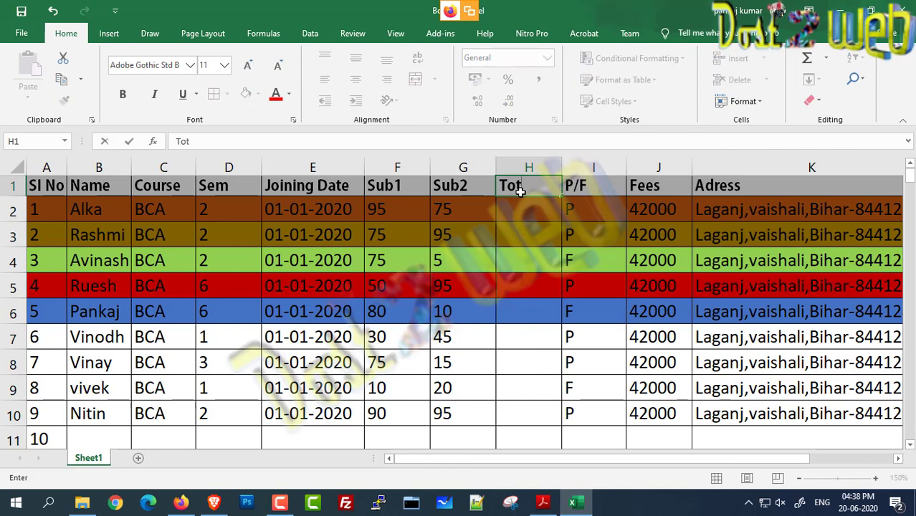
{"action": "type", "text": "al marks"}
{"action": "key", "text": "Return"}
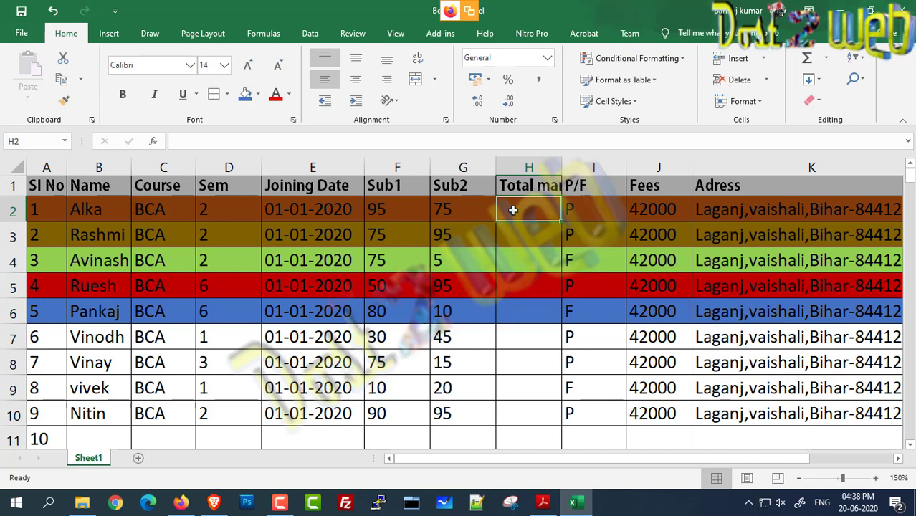
Step: Enter the total marks 170, 170 and 80 by hand in H2, H3 and H4
{"action": "type", "text": "170"}
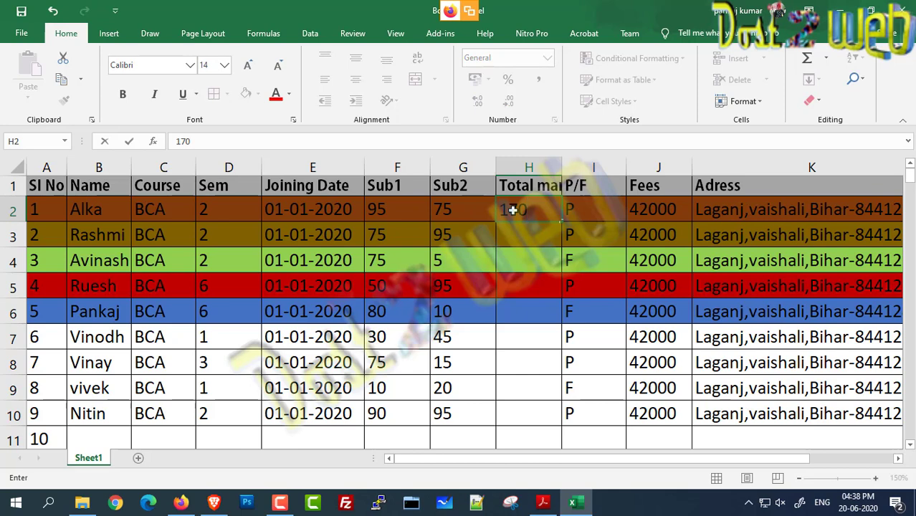
{"action": "key", "text": "Return"}
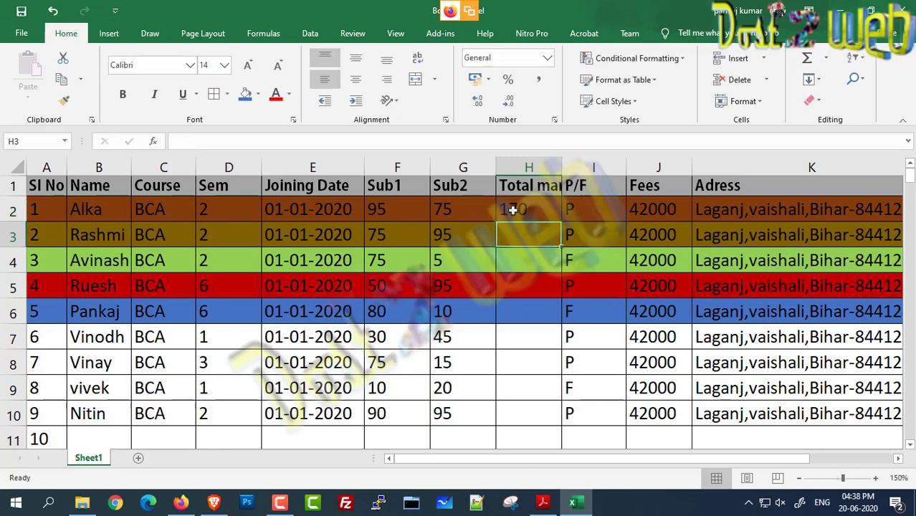
{"action": "left_click", "coordinate": [513, 209]}
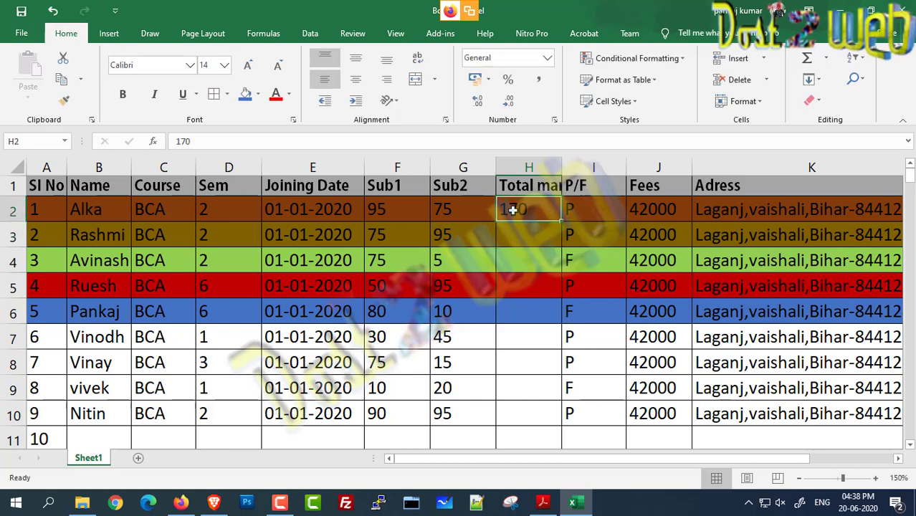
{"action": "left_click", "coordinate": [515, 230]}
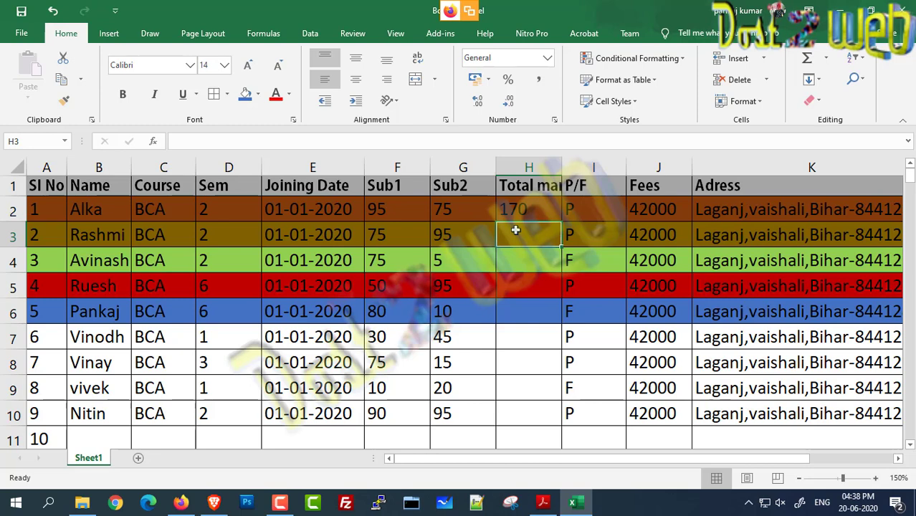
{"action": "type", "text": "170"}
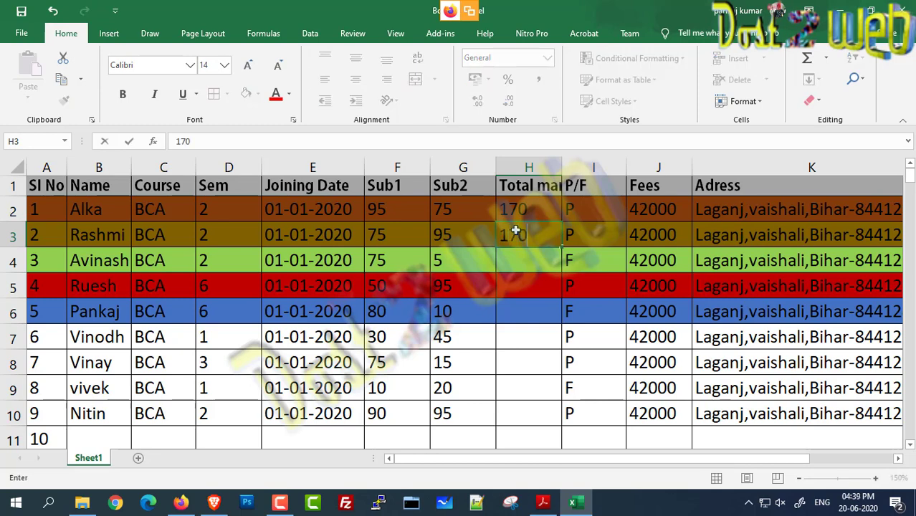
{"action": "key", "text": "Return"}
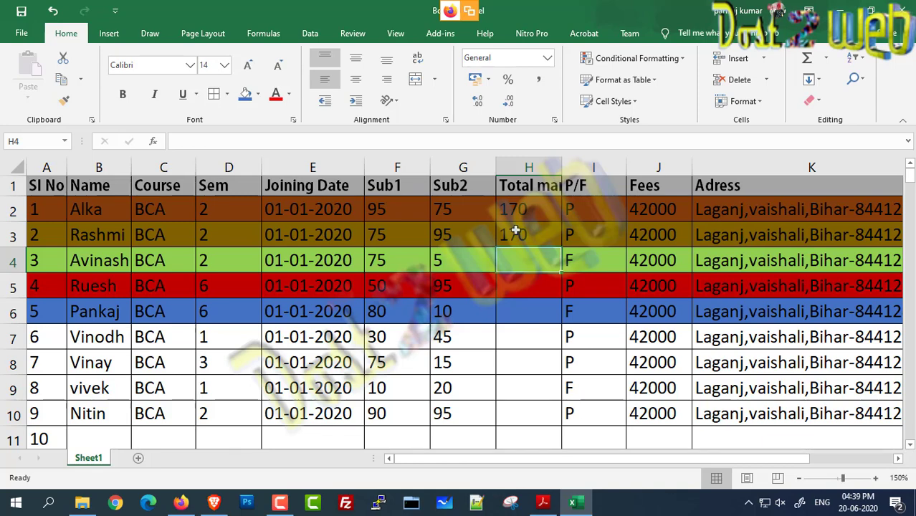
{"action": "type", "text": "80"}
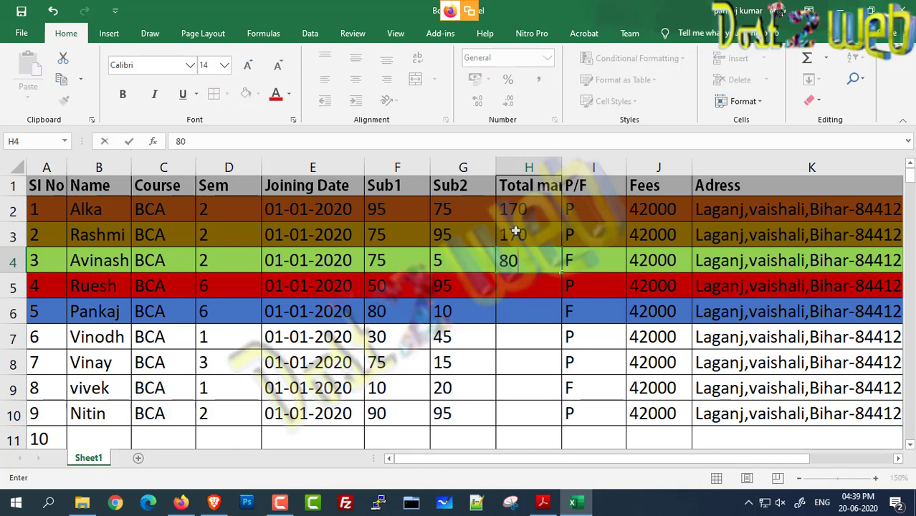
{"action": "key", "text": "Return"}
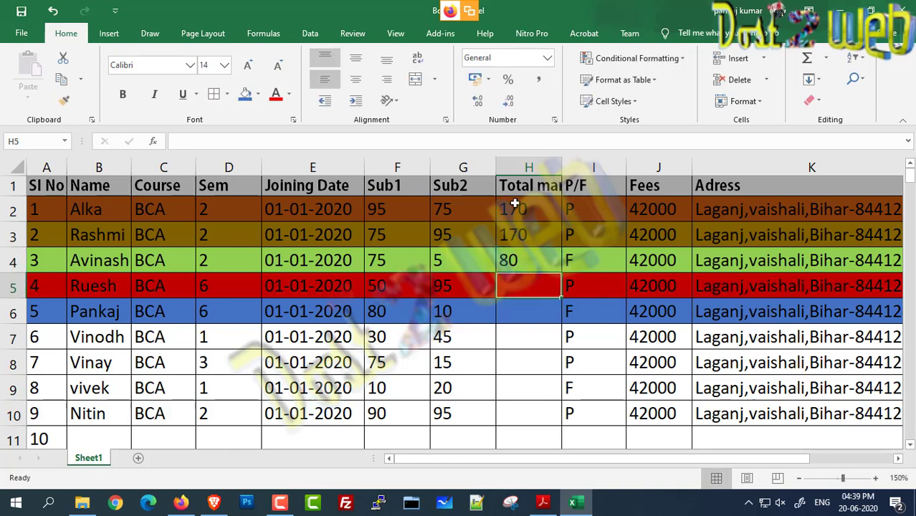
{"action": "left_click_drag", "start_coordinate": [516, 204], "coordinate": [518, 256]}
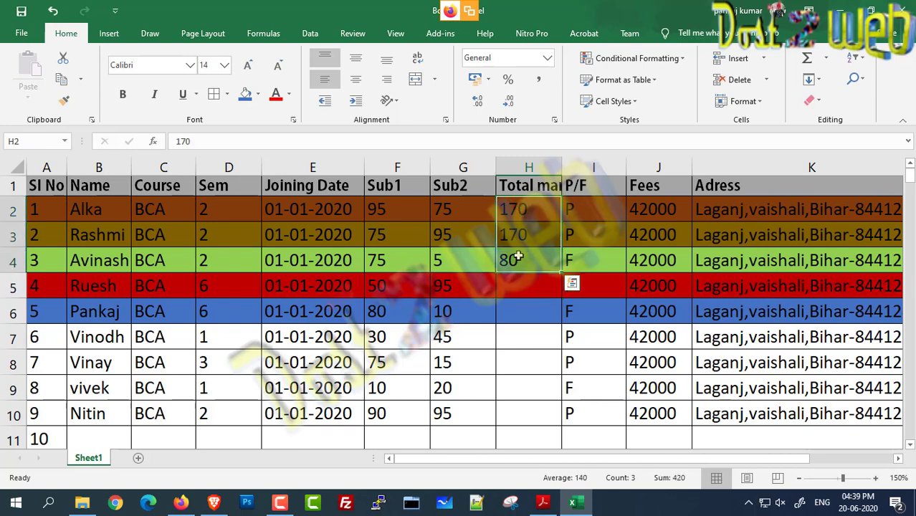
{"action": "left_click", "coordinate": [509, 315]}
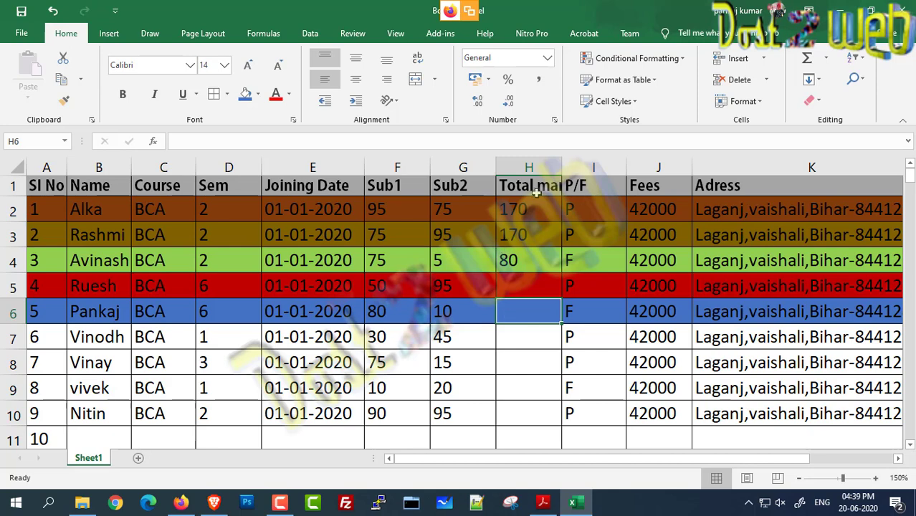
Step: Autofit the Total marks column H and clear the hand-entered totals from H2:H4
{"action": "double_click", "coordinate": [561, 167]}
{"action": "left_click_drag", "start_coordinate": [536, 210], "coordinate": [540, 256]}
{"action": "key", "text": "Delete"}
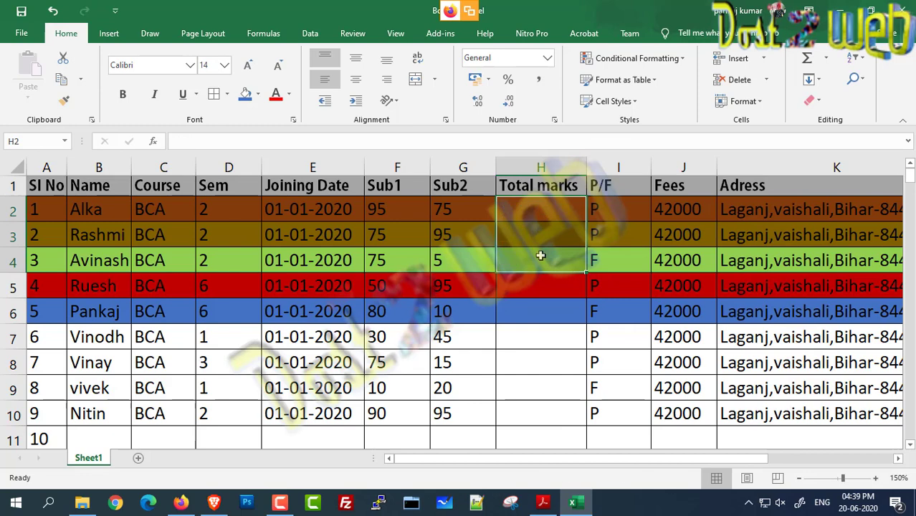
{"action": "left_click", "coordinate": [539, 279]}
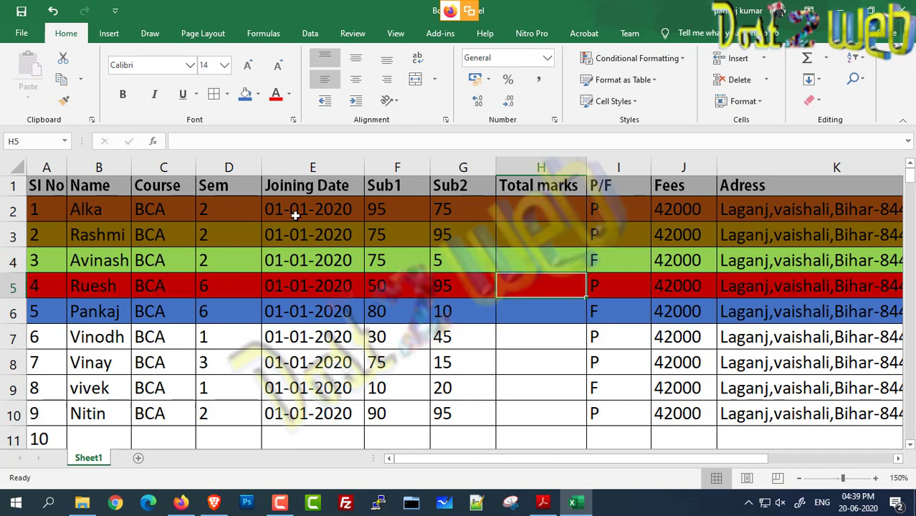
Step: Examine how column letters and row numbers identify cells A2, B2, C2 and B10 and the marks in F3 and G3
{"action": "left_click", "coordinate": [105, 255]}
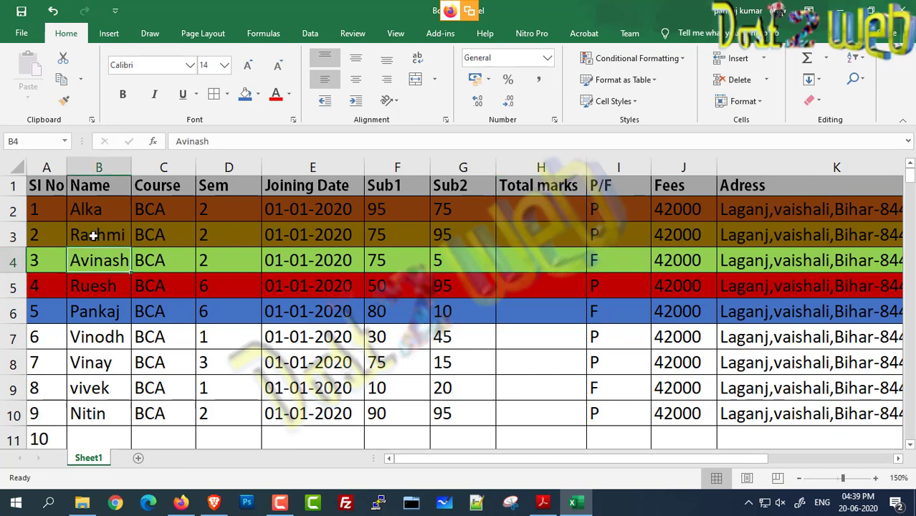
{"action": "left_click", "coordinate": [47, 168]}
{"action": "left_click", "coordinate": [38, 211]}
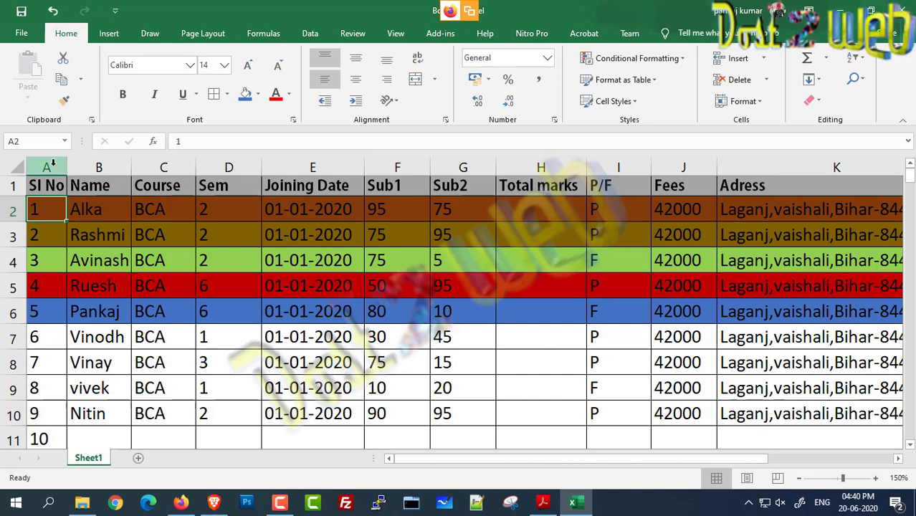
{"action": "left_click", "coordinate": [92, 167]}
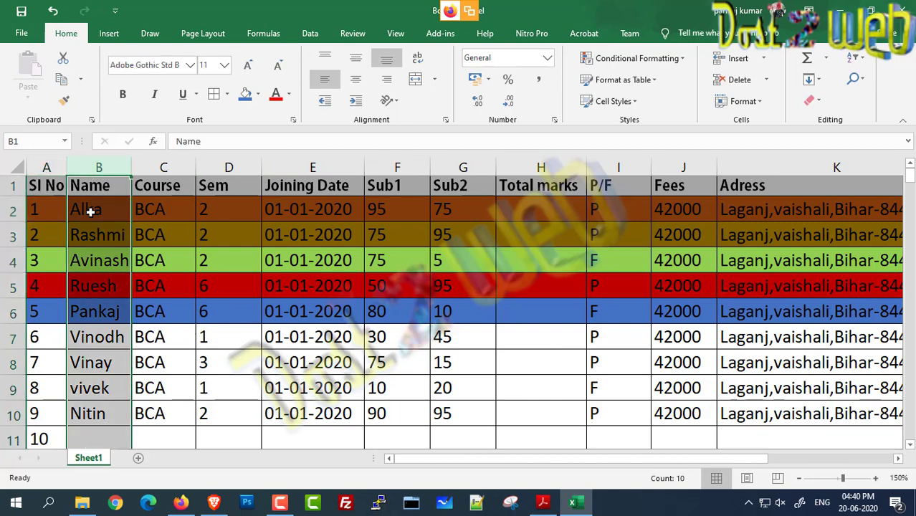
{"action": "left_click", "coordinate": [85, 210]}
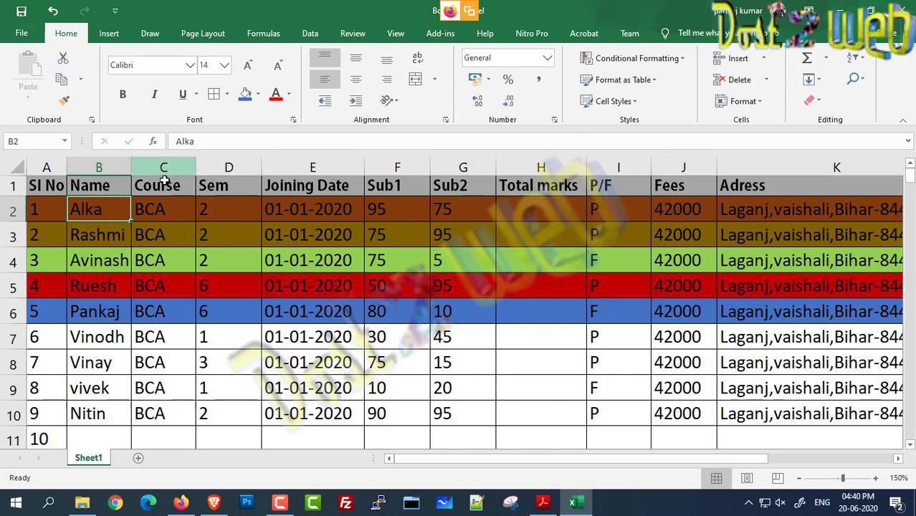
{"action": "left_click", "coordinate": [159, 210]}
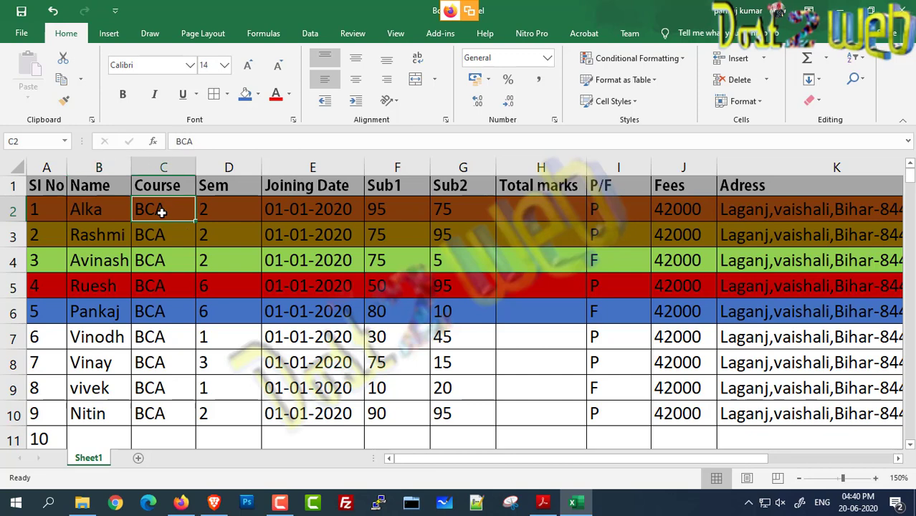
{"action": "left_click", "coordinate": [165, 167]}
{"action": "left_click", "coordinate": [163, 209]}
{"action": "left_click", "coordinate": [98, 414]}
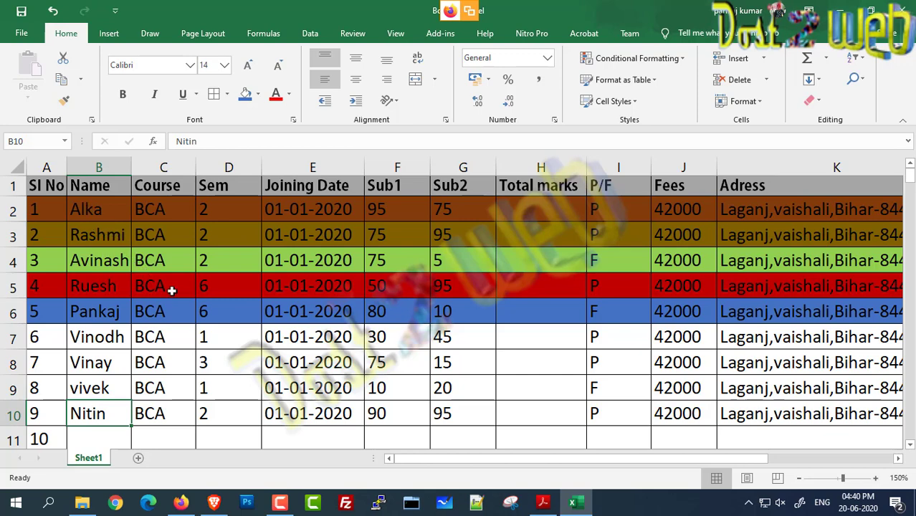
{"action": "left_click", "coordinate": [383, 233]}
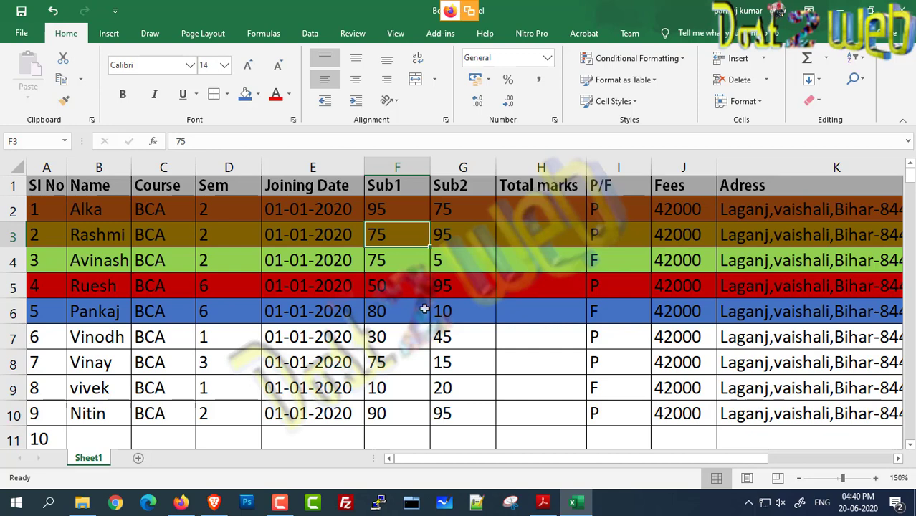
{"action": "left_click", "coordinate": [490, 239]}
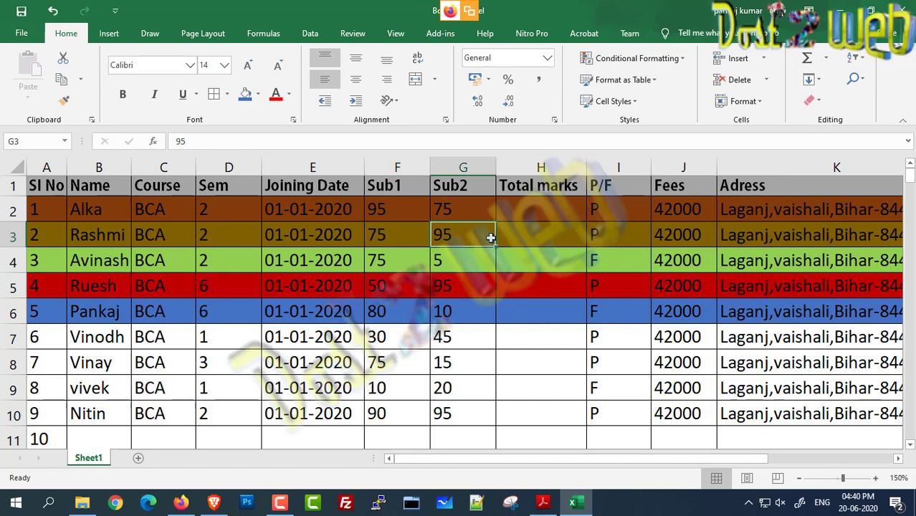
Step: Total the first student's Sub1 and Sub2 marks in H2 with the formula =sum(F2:G2)
{"action": "left_click_drag", "start_coordinate": [376, 215], "coordinate": [446, 219]}
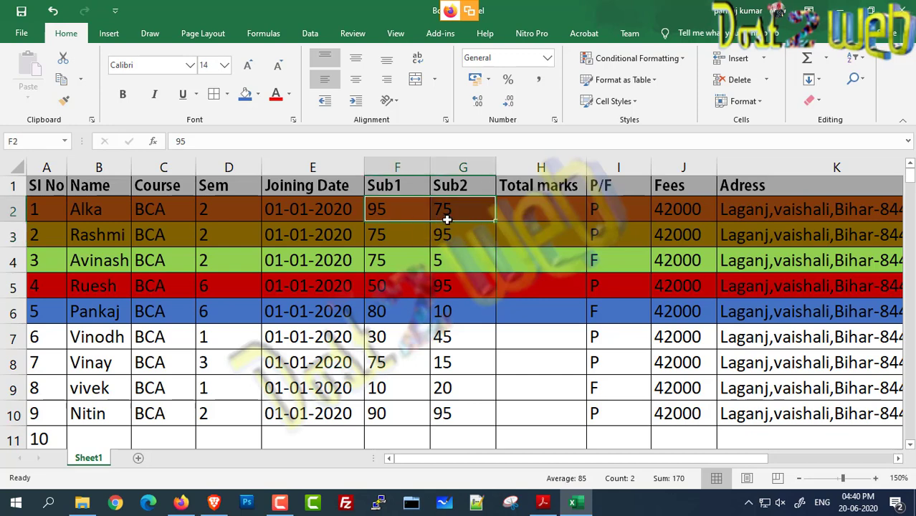
{"action": "left_click", "coordinate": [509, 208]}
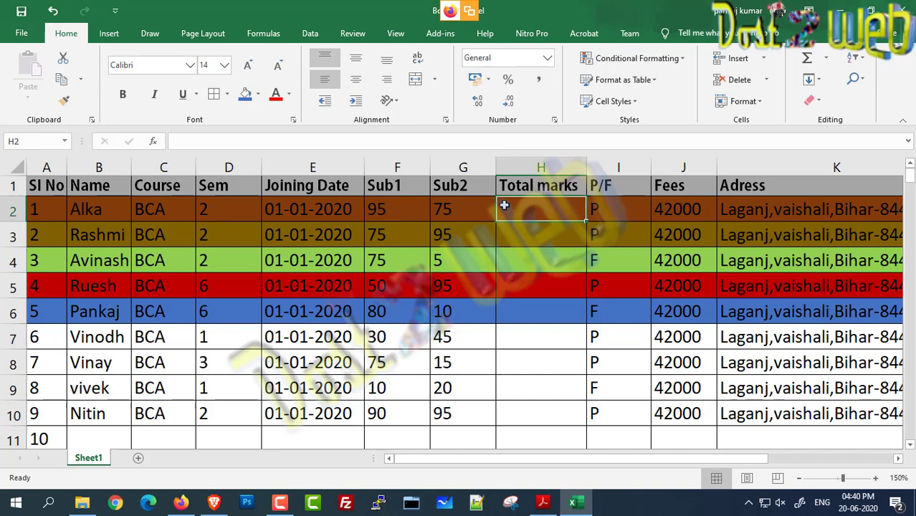
{"action": "type", "text": "="}
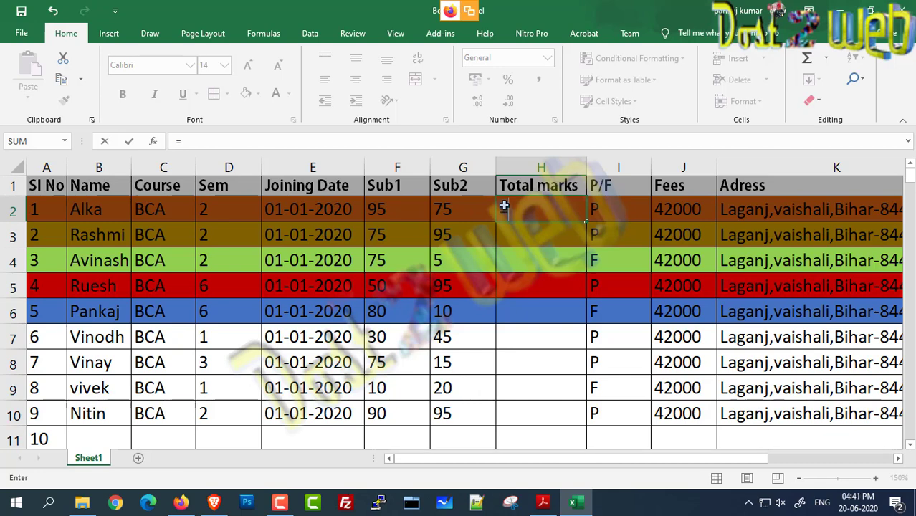
{"action": "type", "text": "sum"}
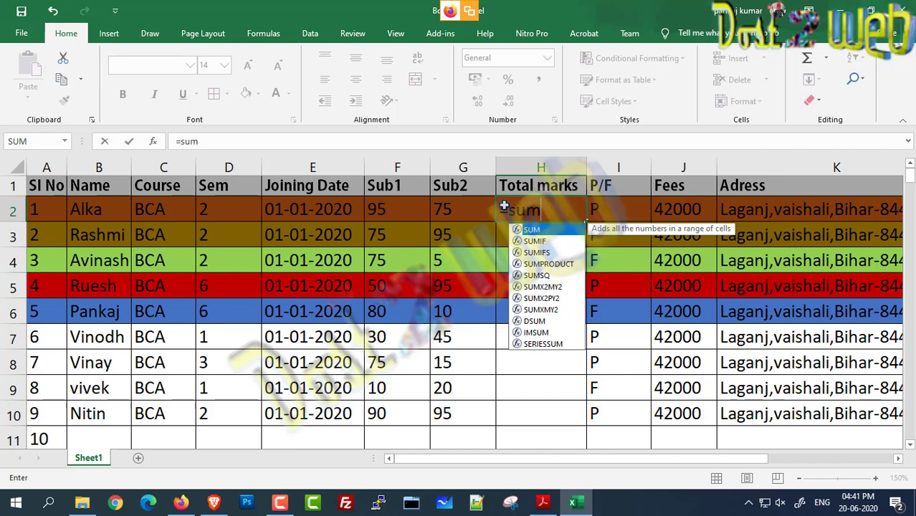
{"action": "type", "text": "("}
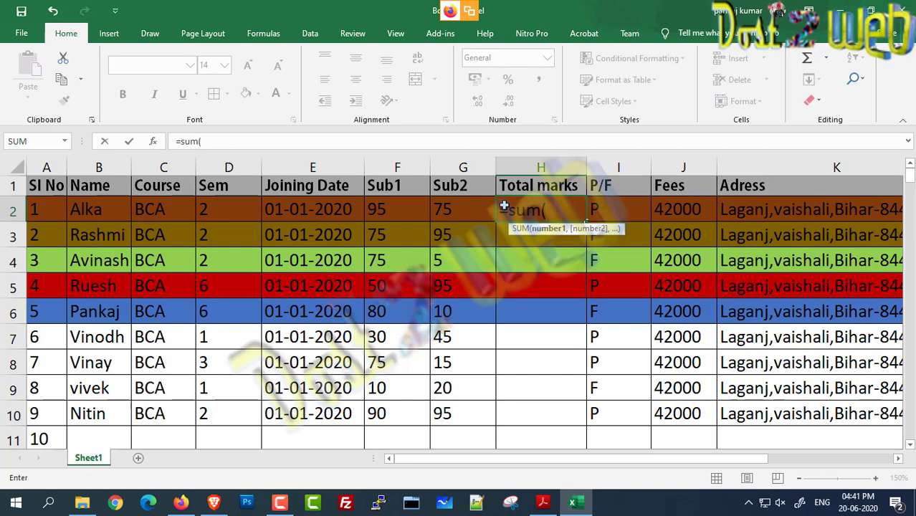
{"action": "type", "text": "F2"}
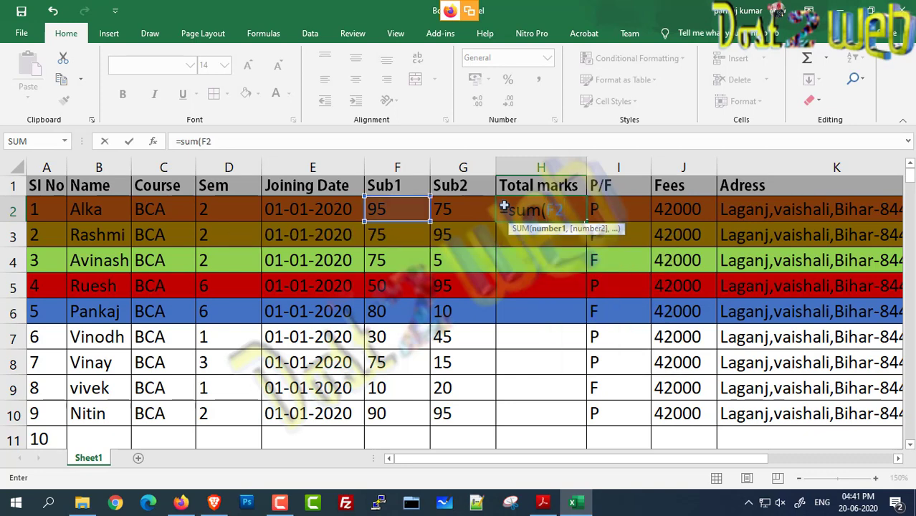
{"action": "type", "text": ":"}
{"action": "type", "text": "G2"}
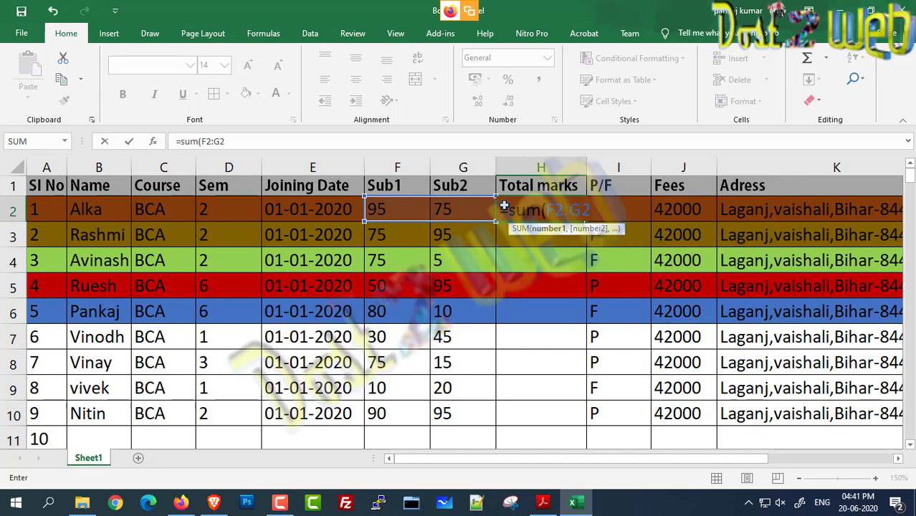
{"action": "type", "text": ")"}
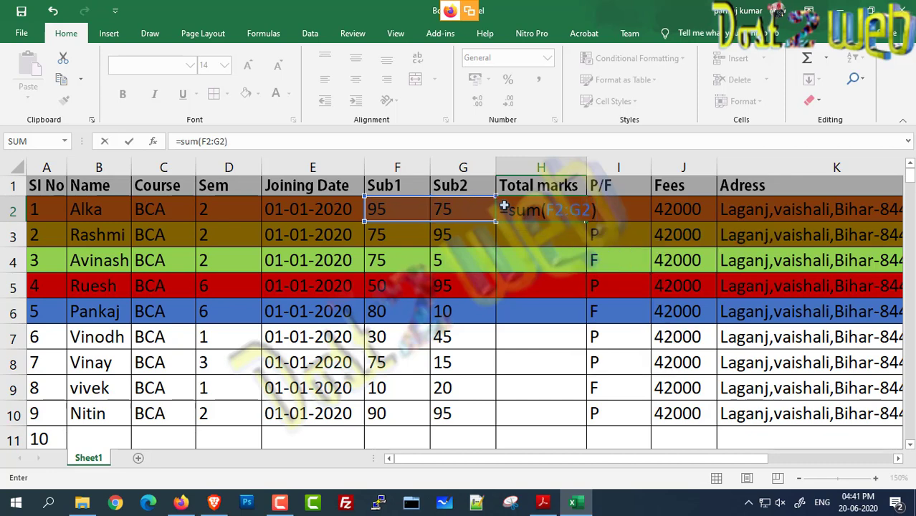
{"action": "key", "text": "Return"}
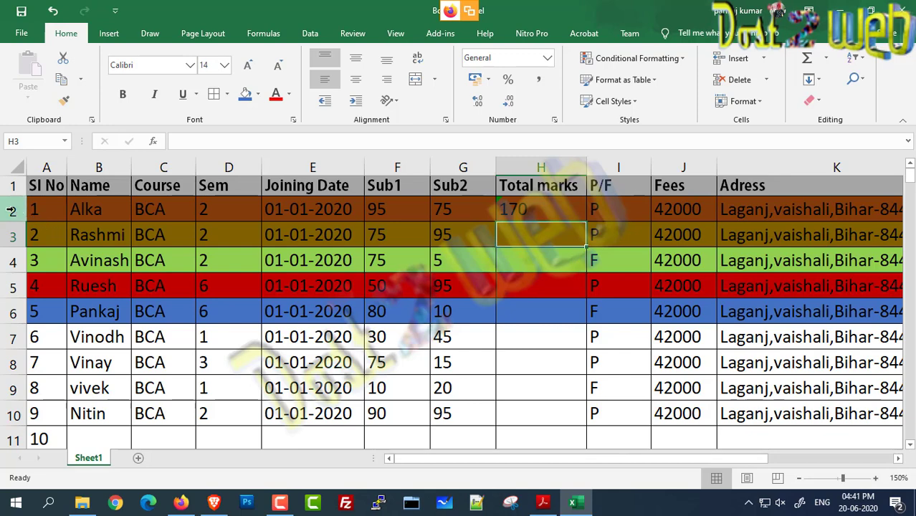
Step: Change the fill of the first student's row, A2:K2, to light grey
{"action": "left_click_drag", "start_coordinate": [53, 210], "coordinate": [781, 209]}
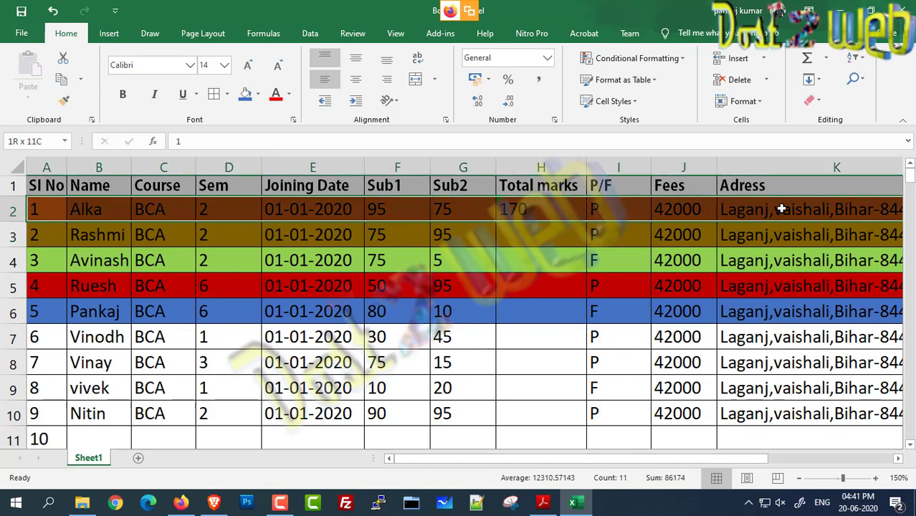
{"action": "left_click", "coordinate": [257, 94]}
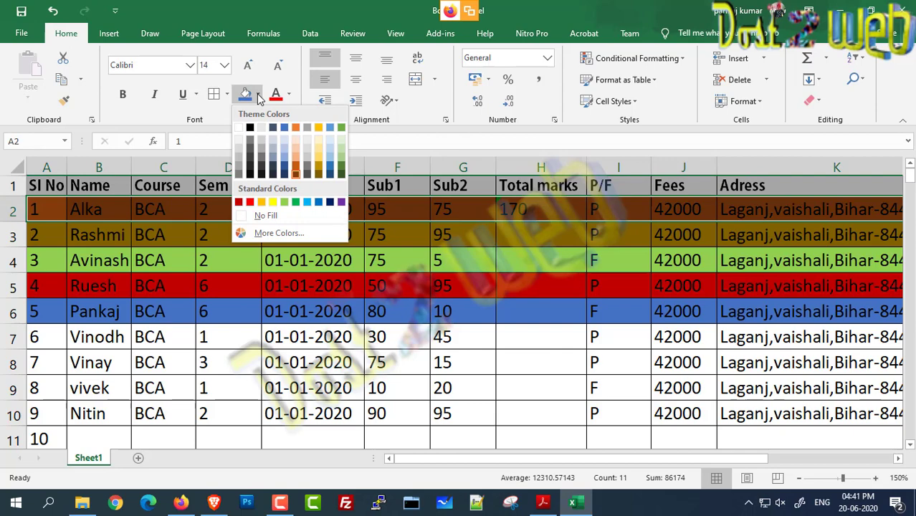
{"action": "left_click", "coordinate": [260, 150]}
{"action": "left_click", "coordinate": [480, 268]}
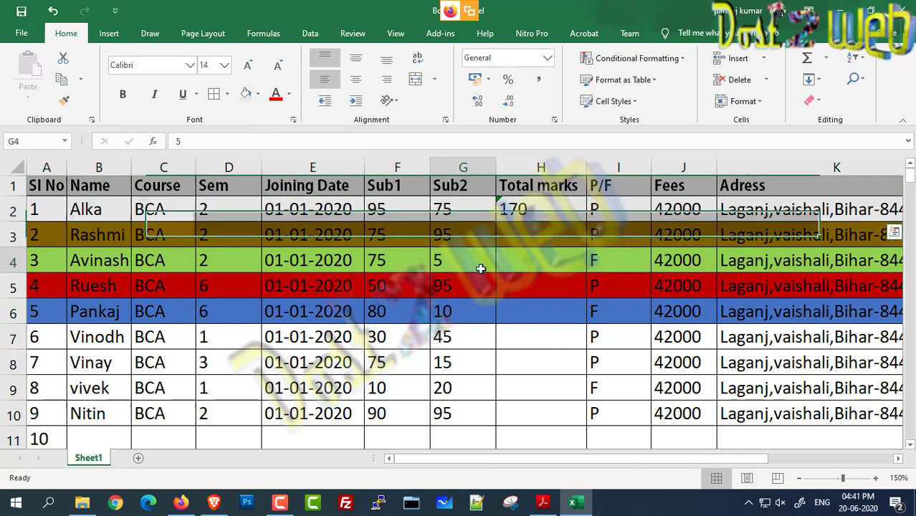
Step: Clear the total formula from H2 and review the first student's marks in F2 and G2
{"action": "left_click", "coordinate": [514, 209]}
{"action": "key", "text": "Delete"}
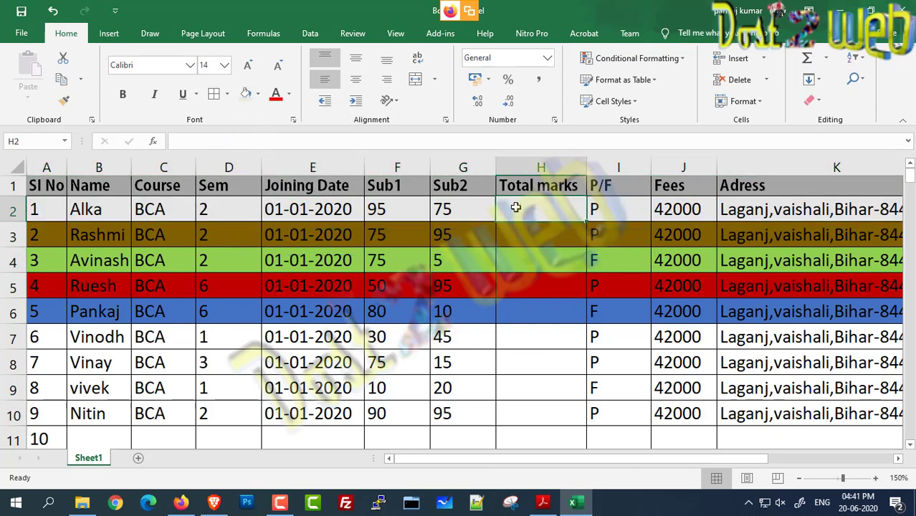
{"action": "left_click", "coordinate": [521, 309]}
{"action": "left_click", "coordinate": [385, 208]}
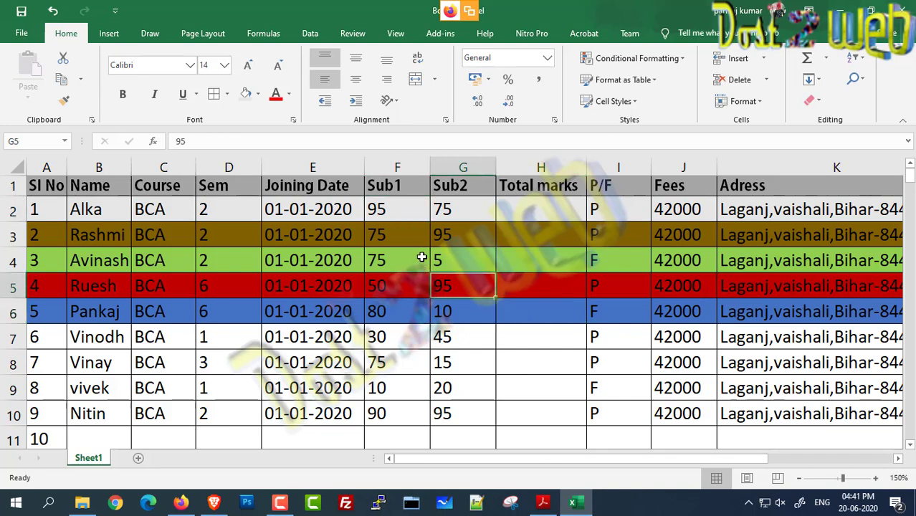
{"action": "left_click", "coordinate": [384, 208]}
{"action": "left_click", "coordinate": [451, 212]}
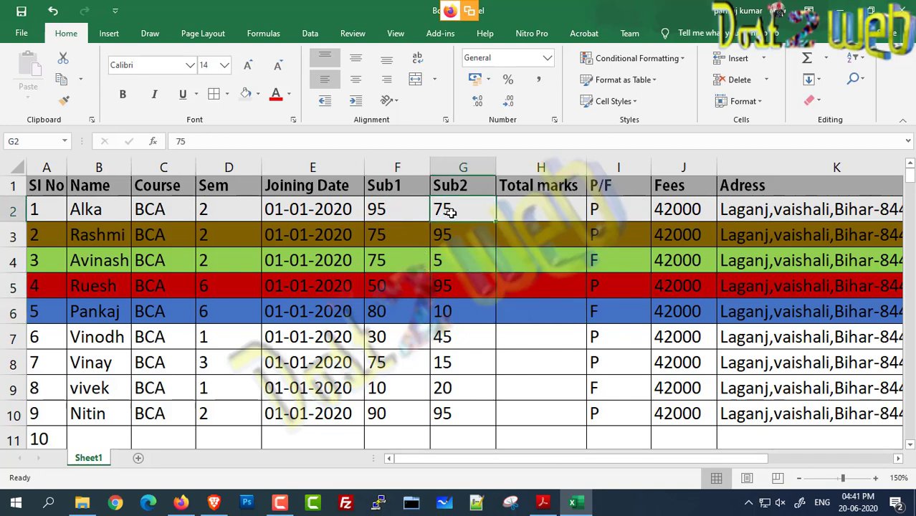
{"action": "left_click", "coordinate": [395, 212]}
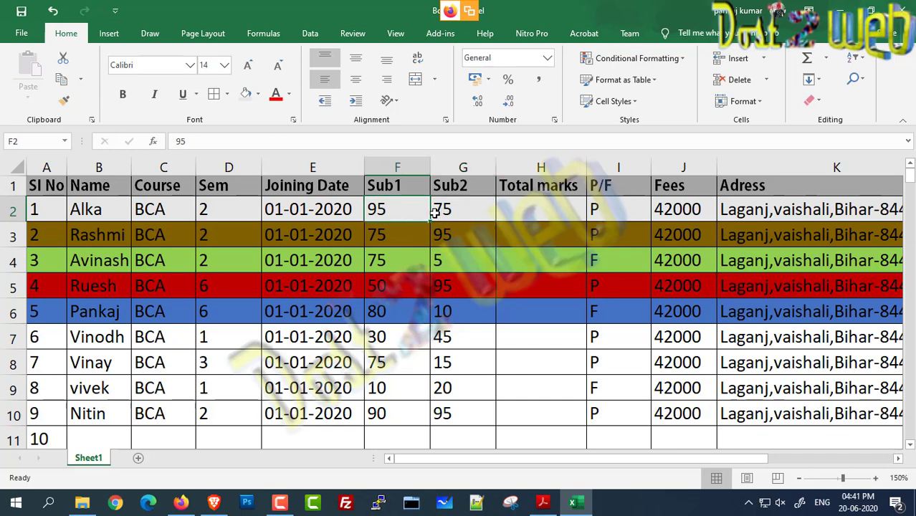
{"action": "left_click", "coordinate": [511, 207]}
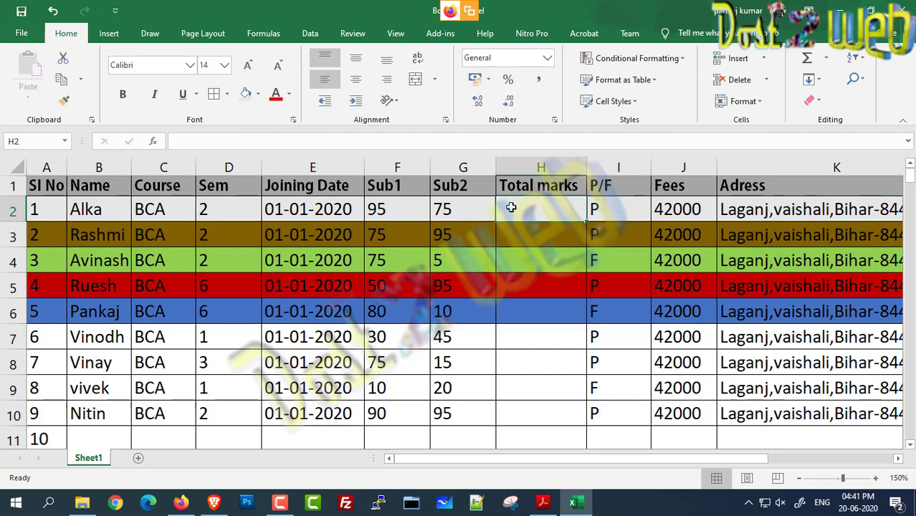
{"action": "type", "text": "="}
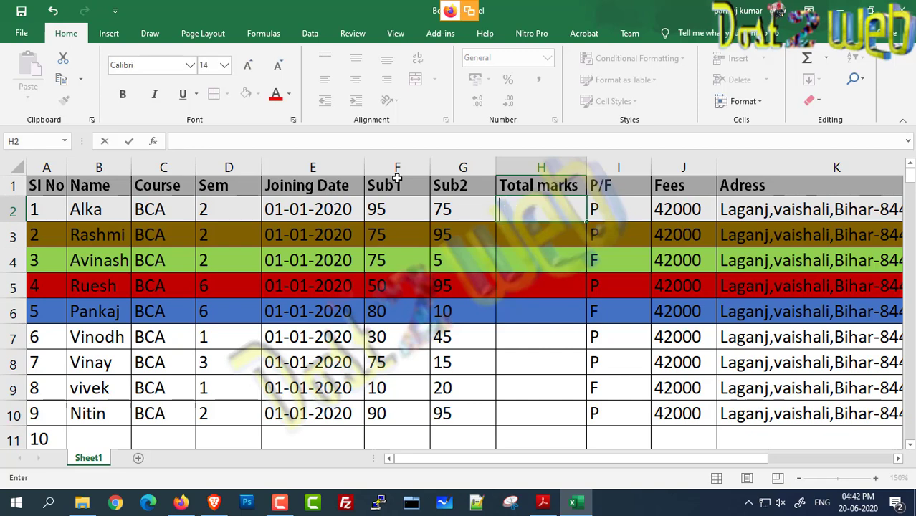
{"action": "key", "text": "Escape"}
{"action": "left_click", "coordinate": [261, 34]}
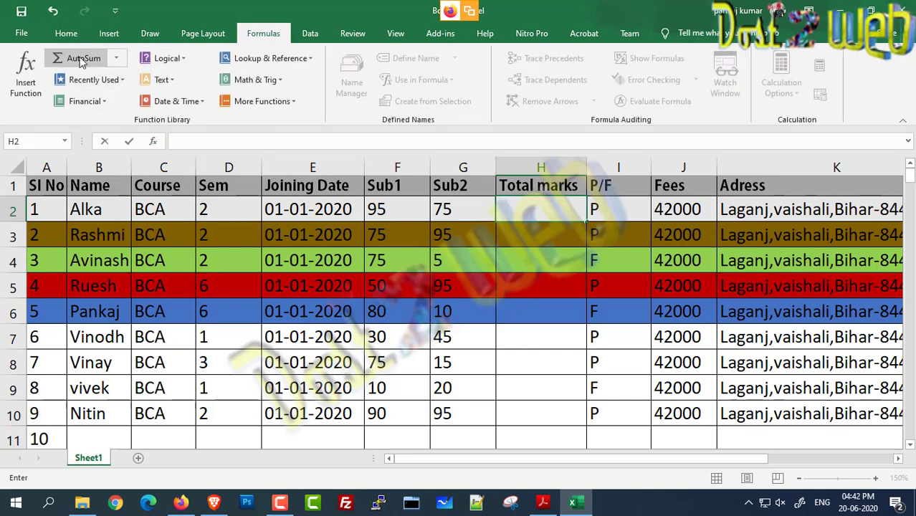
{"action": "key", "text": "Escape"}
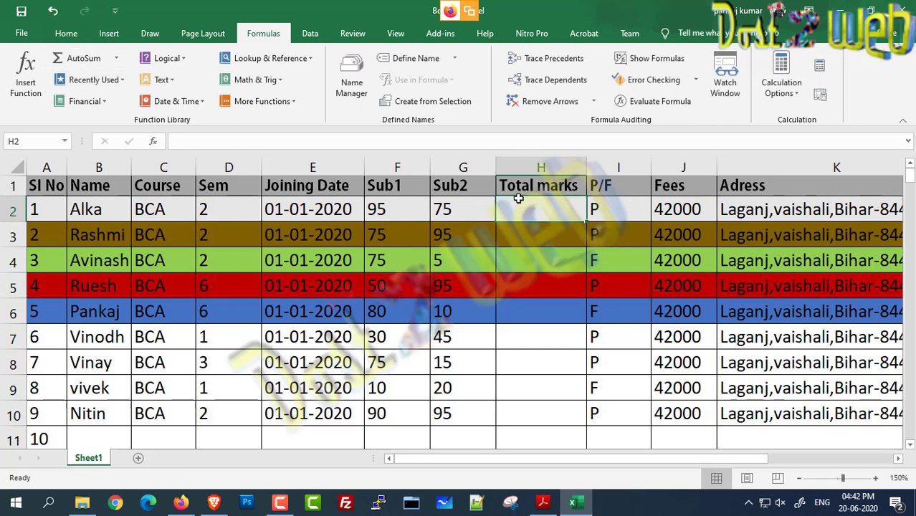
{"action": "left_click", "coordinate": [119, 61]}
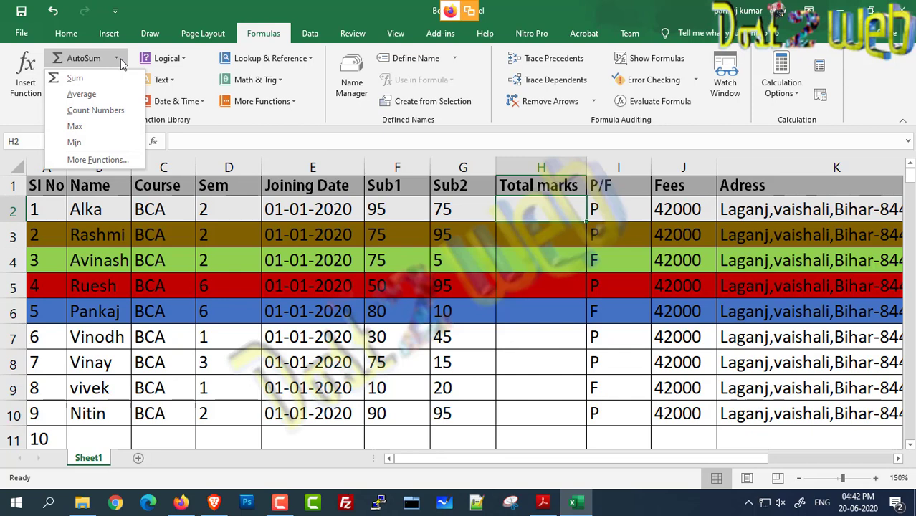
{"action": "key", "text": "Escape"}
{"action": "left_click", "coordinate": [66, 33]}
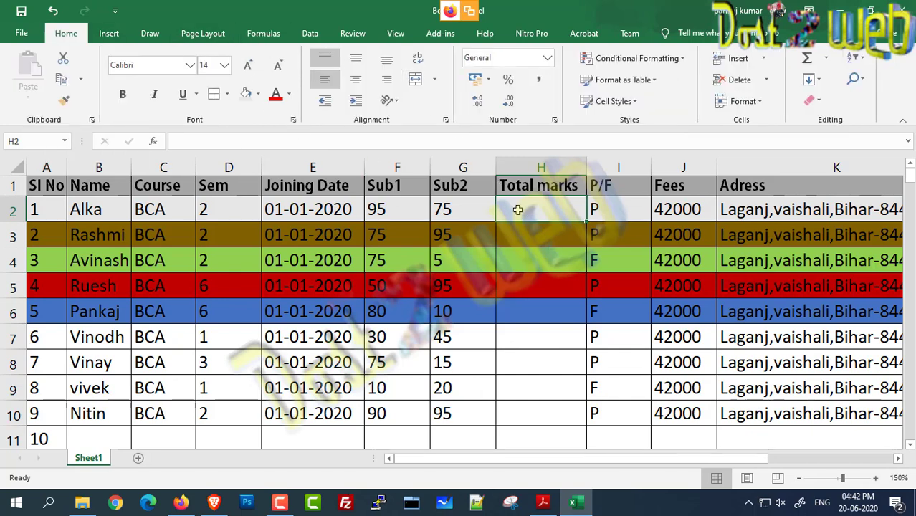
Step: Begin a SUM formula in H2 with f2 as its first comma-separated argument
{"action": "left_click", "coordinate": [521, 260]}
{"action": "left_click", "coordinate": [510, 208]}
{"action": "type", "text": "="}
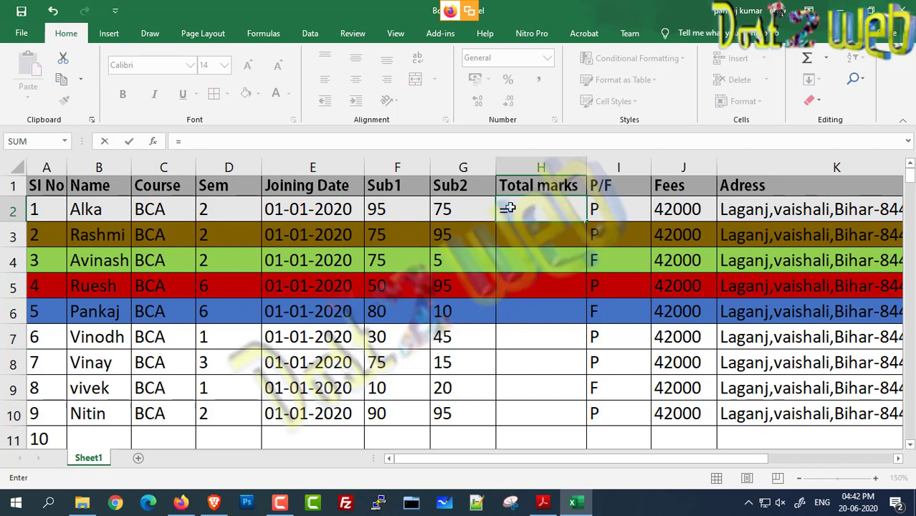
{"action": "type", "text": "F2"}
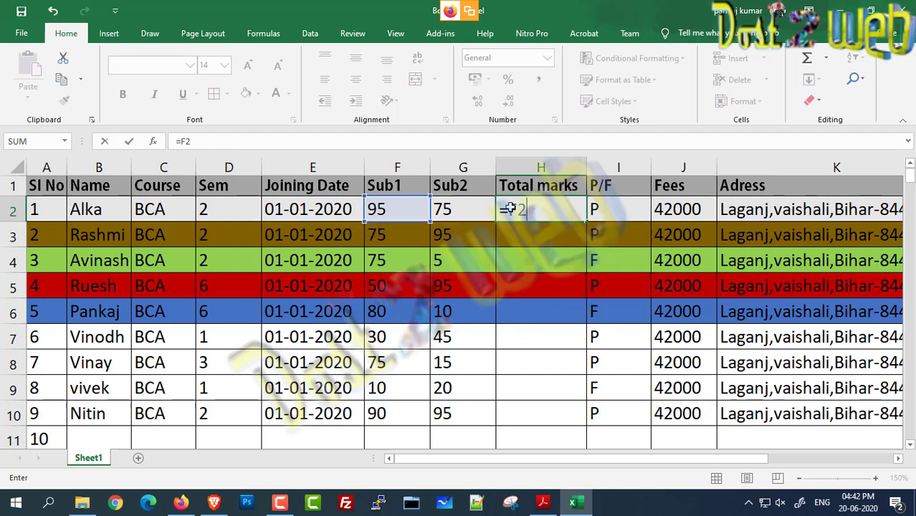
{"action": "key", "text": "BackSpace"}
{"action": "key", "text": "BackSpace"}
{"action": "type", "text": "sum"}
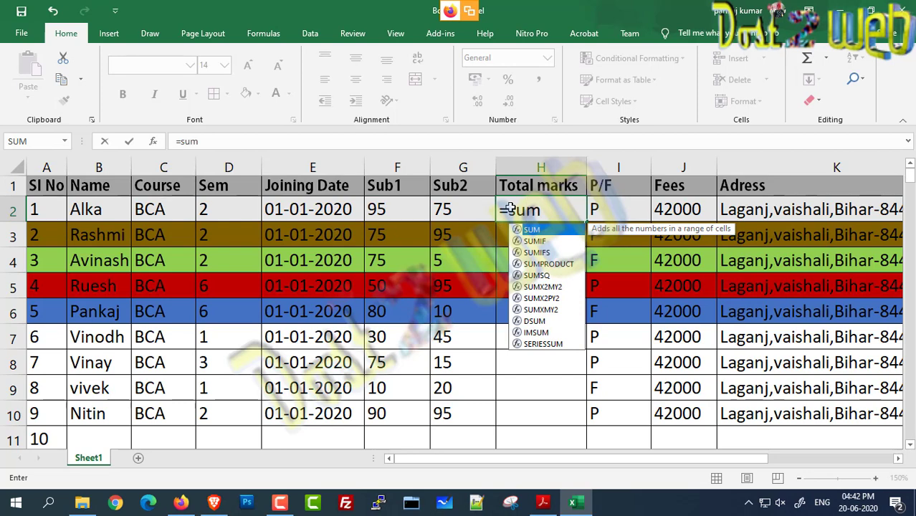
{"action": "type", "text": "("}
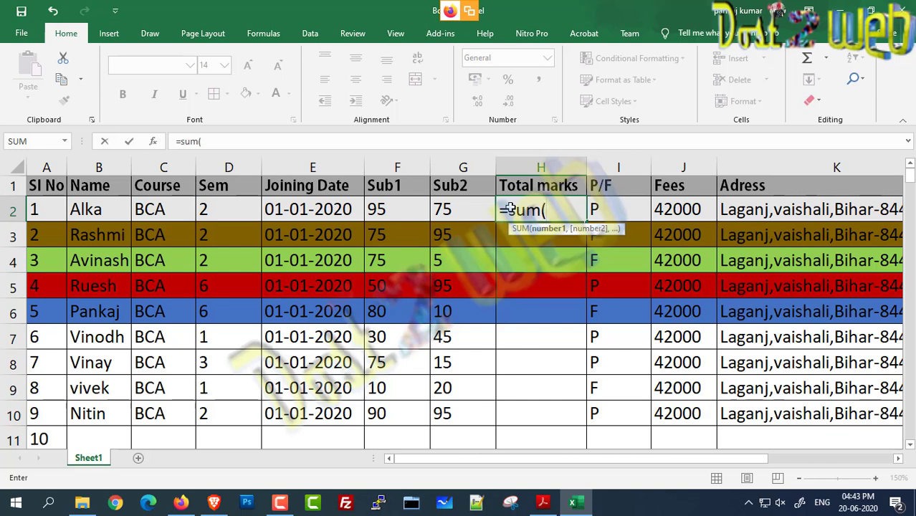
{"action": "type", "text": "f2"}
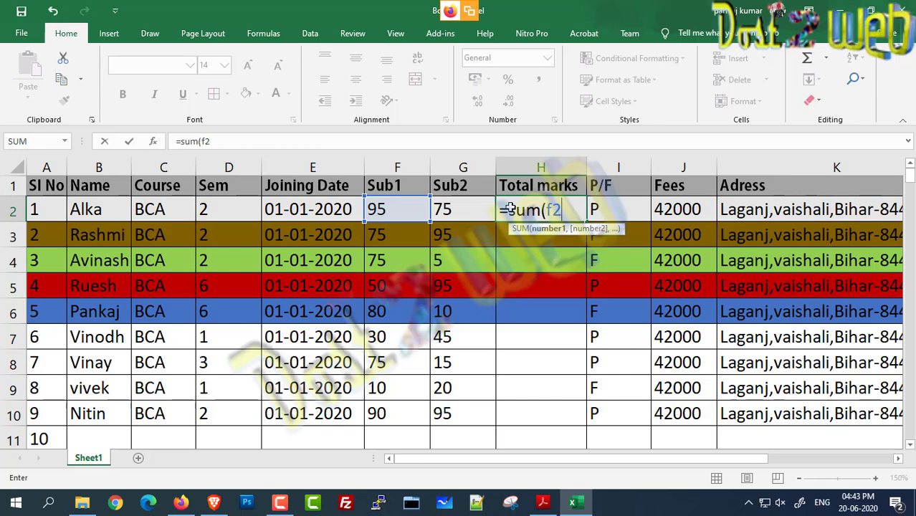
{"action": "type", "text": ","}
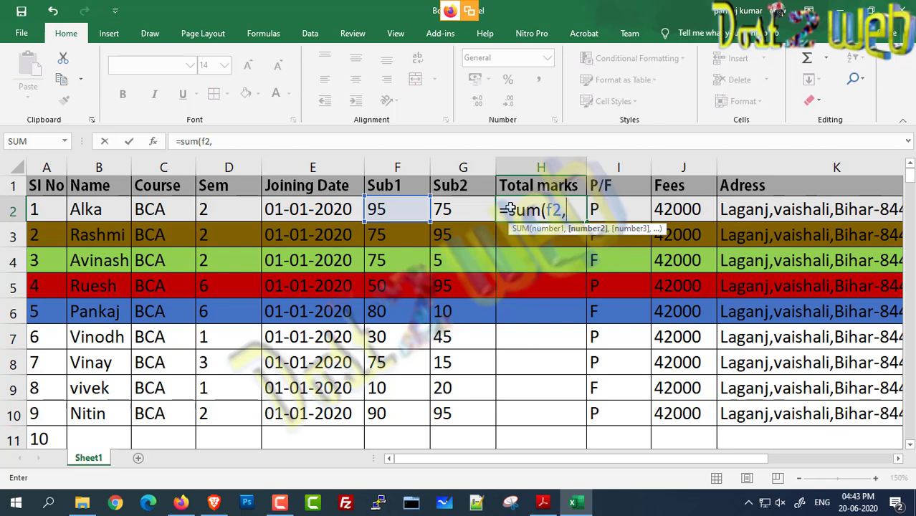
Step: Complete the total marks formula in H2 as =sum(f2,g2)
{"action": "type", "text": "g2"}
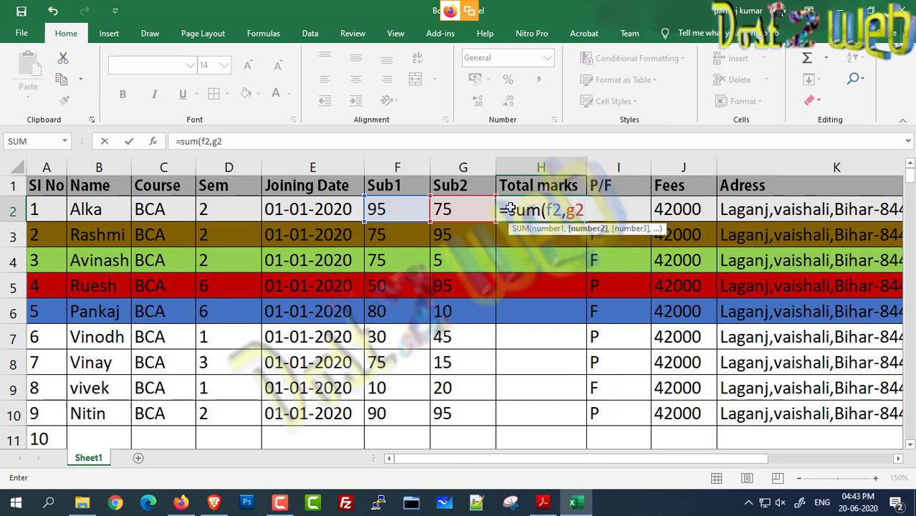
{"action": "type", "text": ")"}
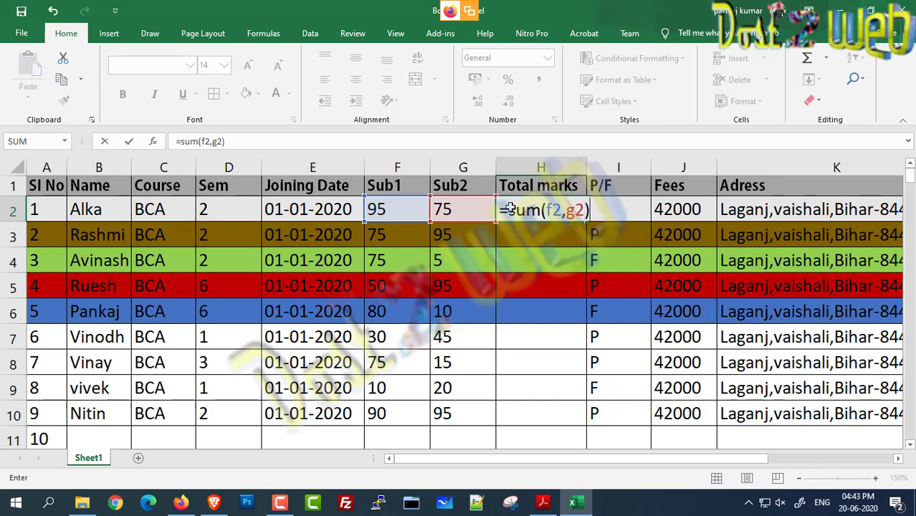
{"action": "key", "text": "Return"}
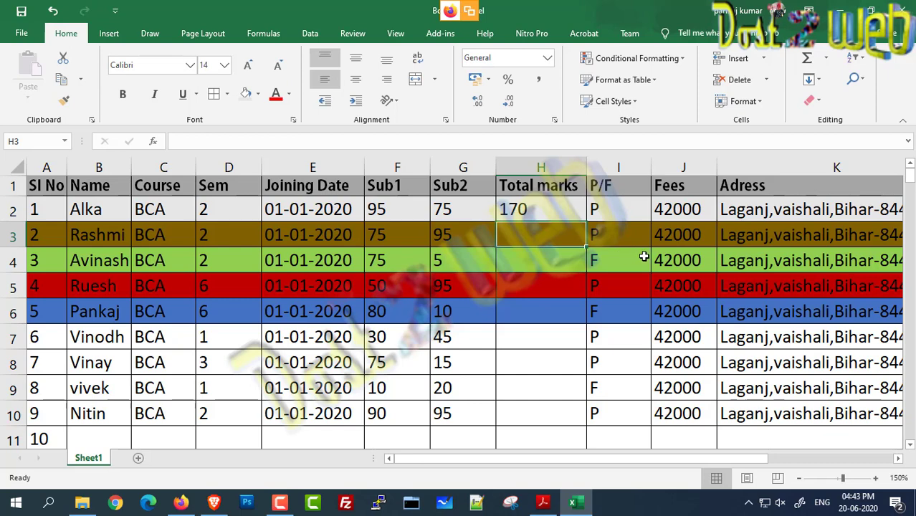
Step: Review the SUM formula and its two referenced marks in total marks cell H2
{"action": "left_click", "coordinate": [538, 215]}
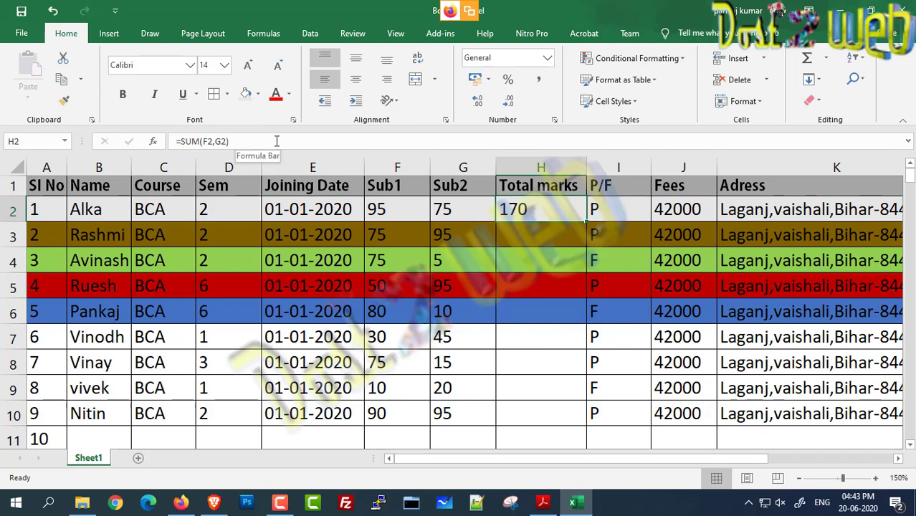
{"action": "left_click", "coordinate": [215, 140]}
{"action": "left_click_drag", "start_coordinate": [251, 139], "coordinate": [156, 138]}
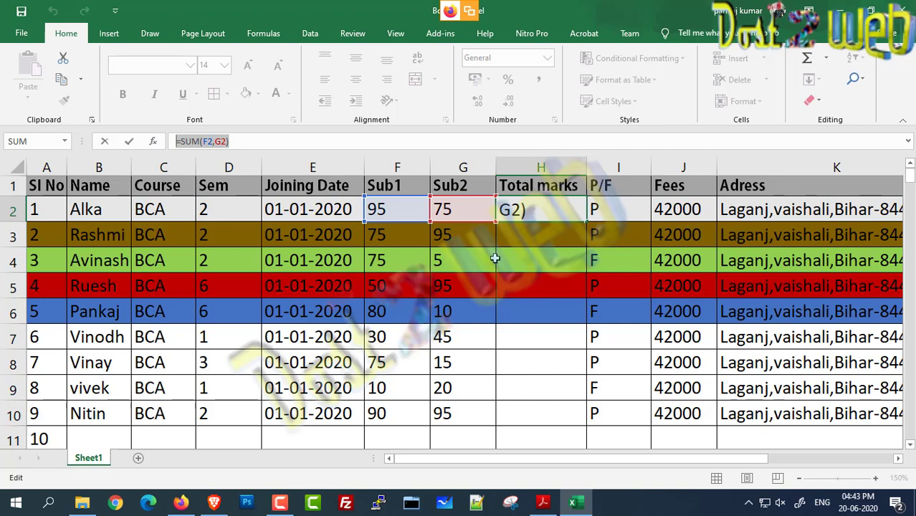
{"action": "left_click", "coordinate": [533, 209]}
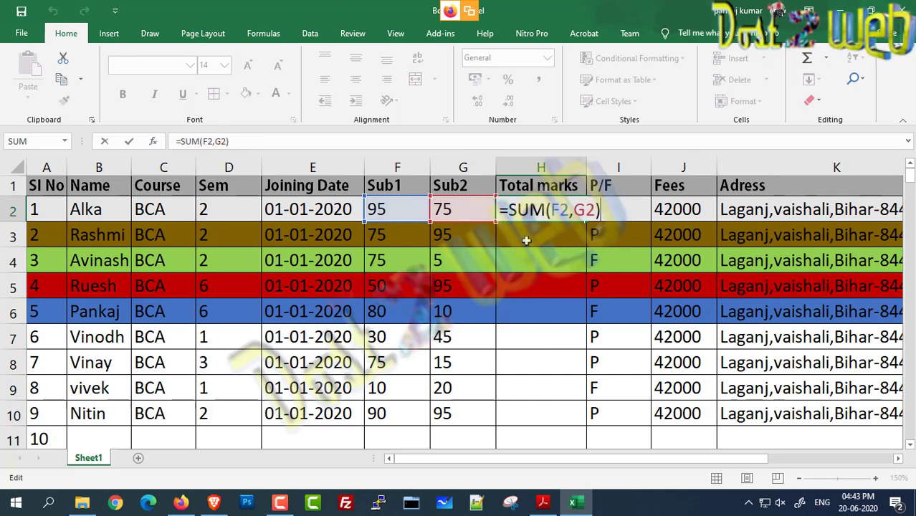
{"action": "key", "text": "Return"}
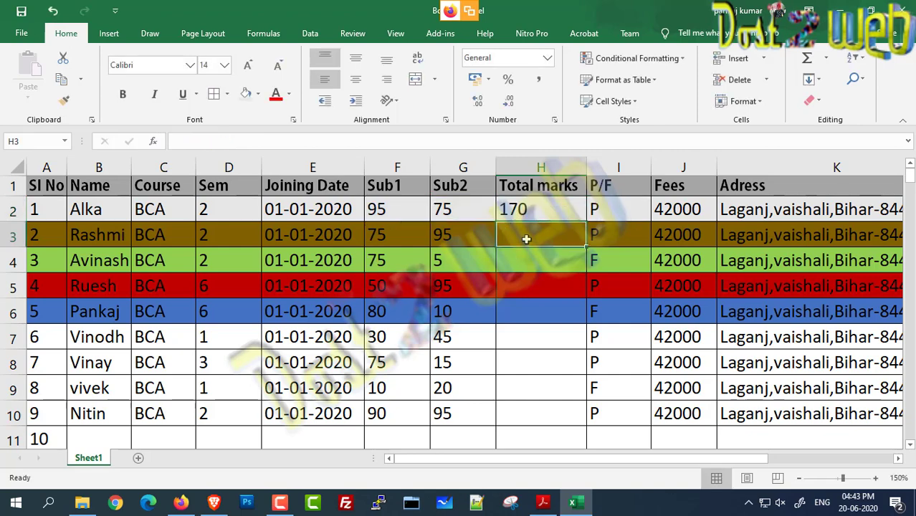
{"action": "left_click", "coordinate": [526, 210]}
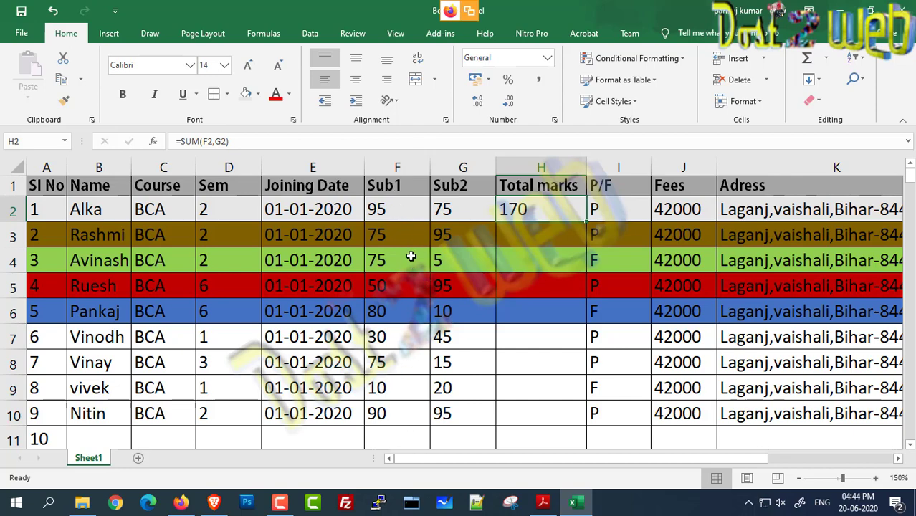
Step: Total the Sub1 marks in F11 with the range formula =sum(f2:f10)
{"action": "scroll", "coordinate": [409, 256], "scroll_direction": "down", "scroll_amount": 1}
{"action": "scroll", "coordinate": [430, 250], "scroll_direction": "up", "scroll_amount": 1}
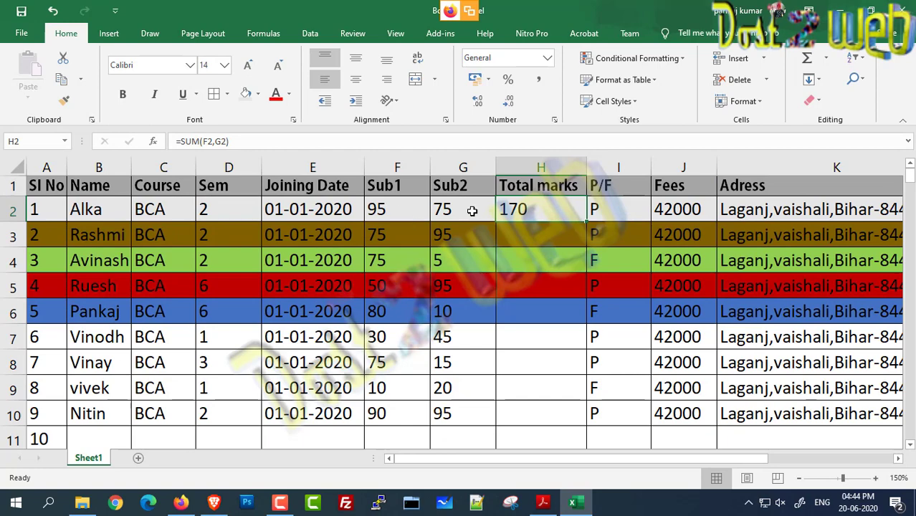
{"action": "left_click_drag", "start_coordinate": [387, 214], "coordinate": [444, 212]}
{"action": "left_click_drag", "start_coordinate": [396, 233], "coordinate": [400, 424]}
{"action": "scroll", "coordinate": [396, 377], "scroll_direction": "down", "scroll_amount": 1}
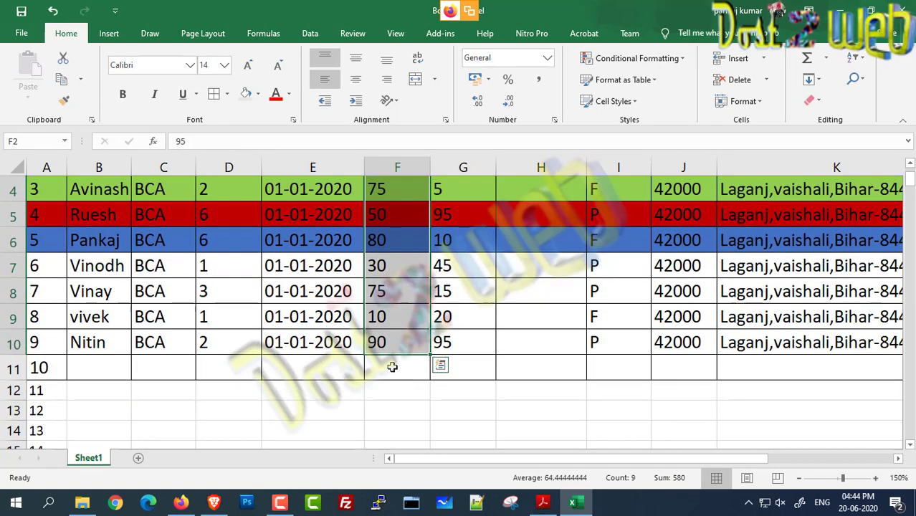
{"action": "left_click", "coordinate": [397, 377]}
{"action": "scroll", "coordinate": [400, 344], "scroll_direction": "up", "scroll_amount": 1}
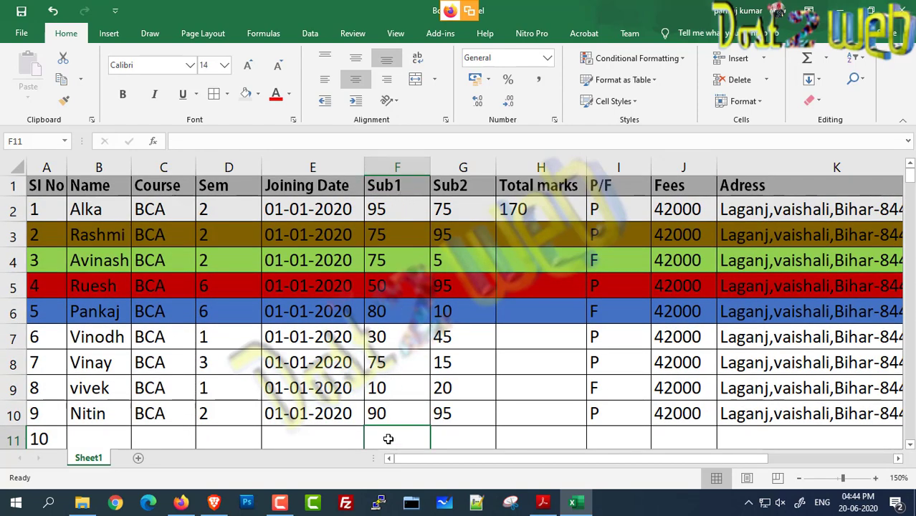
{"action": "type", "text": "="}
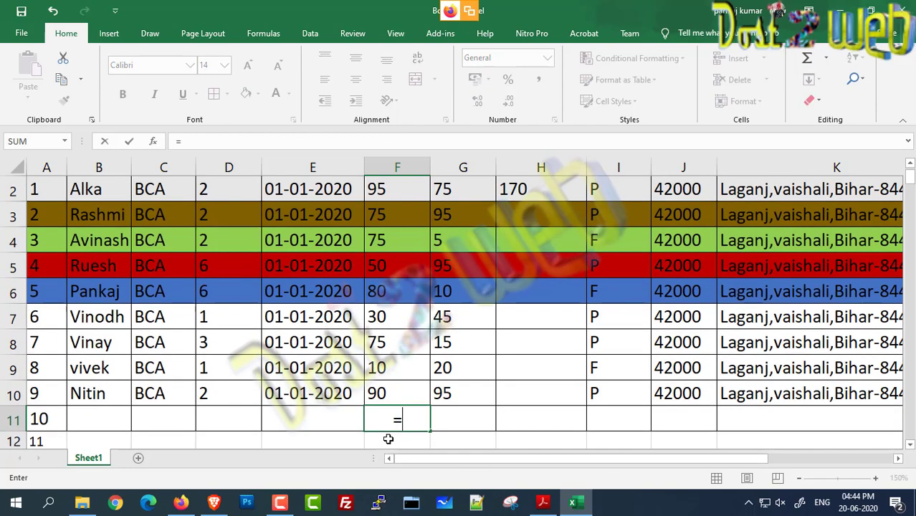
{"action": "type", "text": "sum"}
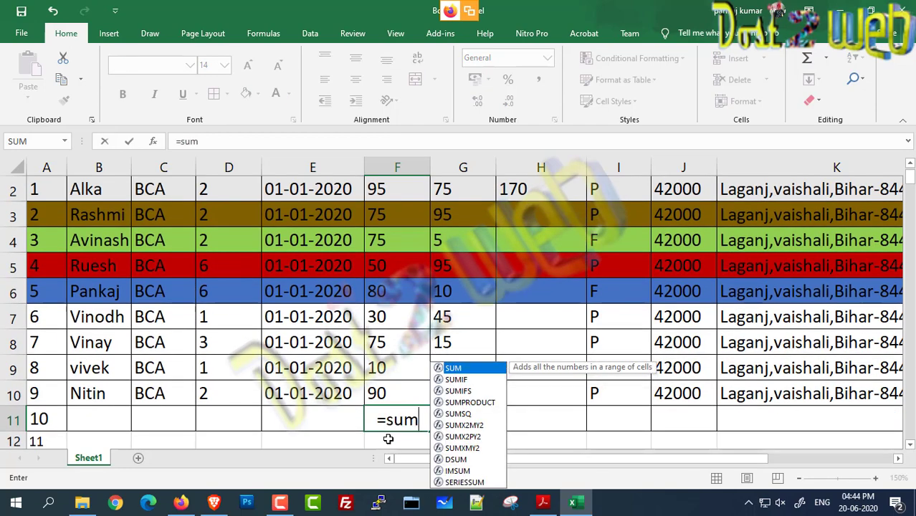
{"action": "type", "text": "("}
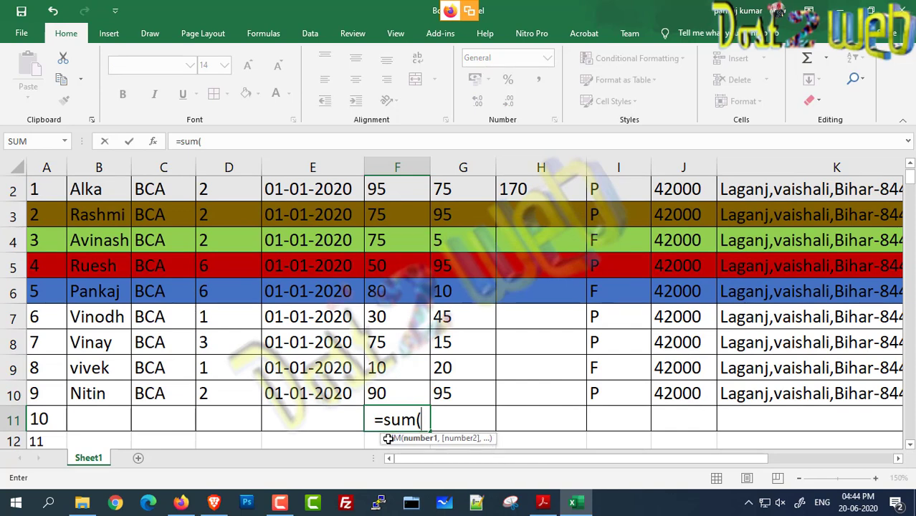
{"action": "type", "text": "f2:"}
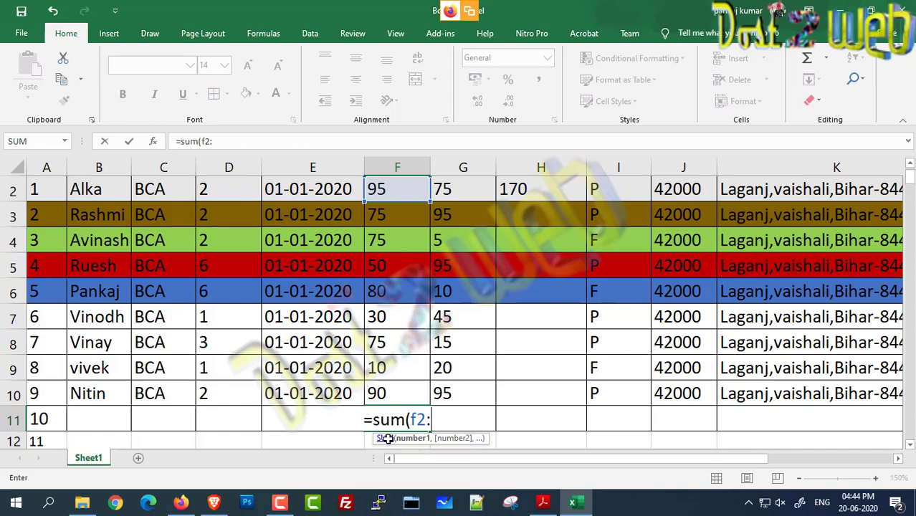
{"action": "type", "text": "f9"}
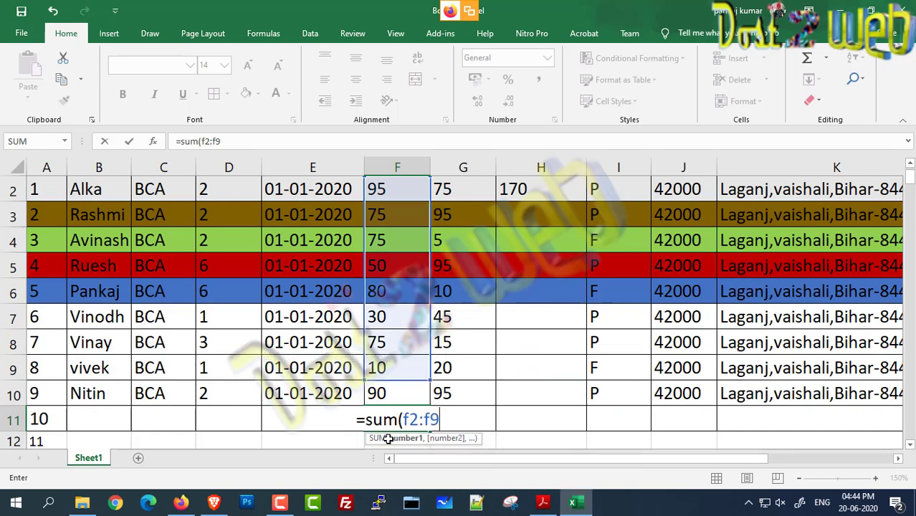
{"action": "key", "text": "BackSpace"}
{"action": "type", "text": "10"}
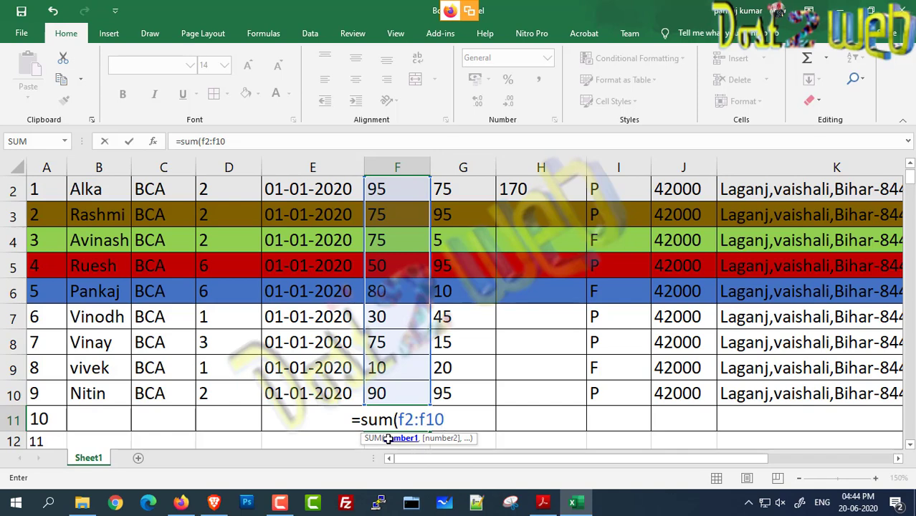
{"action": "scroll", "coordinate": [389, 436], "scroll_direction": "up", "scroll_amount": 1}
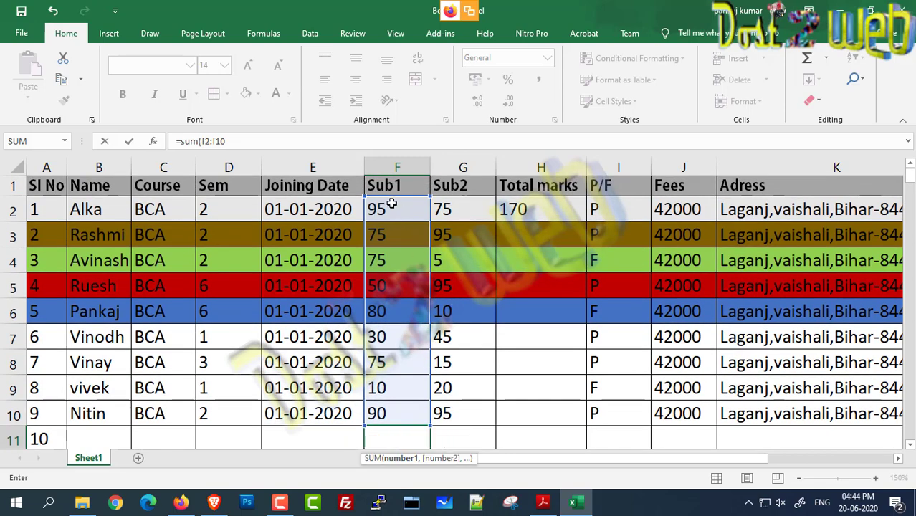
{"action": "scroll", "coordinate": [392, 203], "scroll_direction": "down", "scroll_amount": 1}
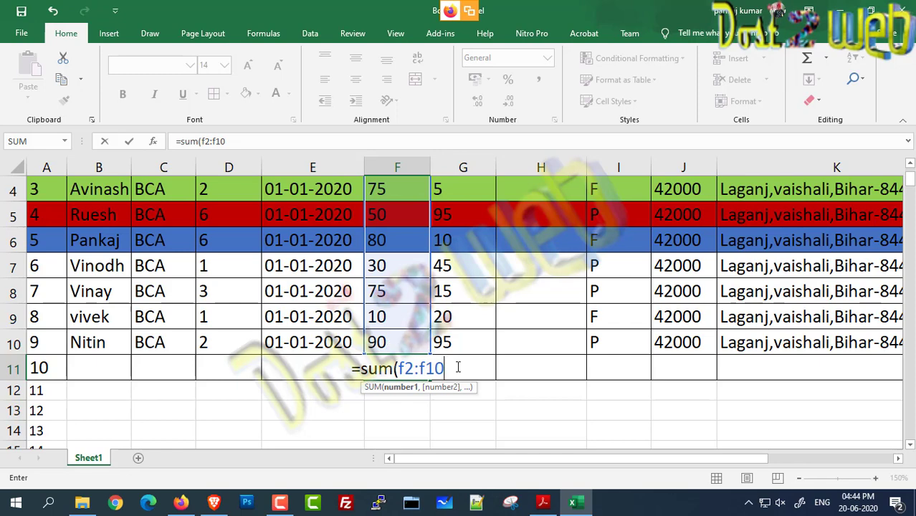
{"action": "type", "text": ")"}
{"action": "key", "text": "Return"}
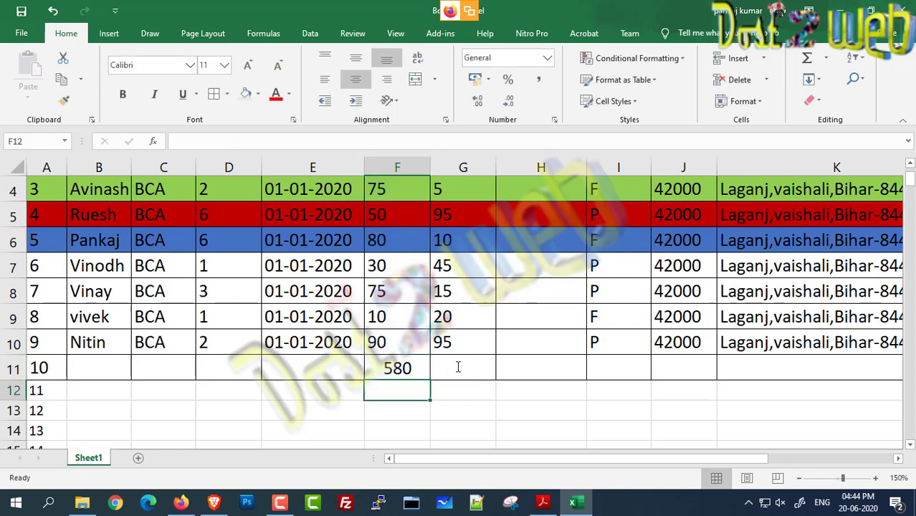
Step: Examine the formulas in F11 and H2, the row 3 marks, and the Total marks cells H3 to H5
{"action": "left_click", "coordinate": [411, 366]}
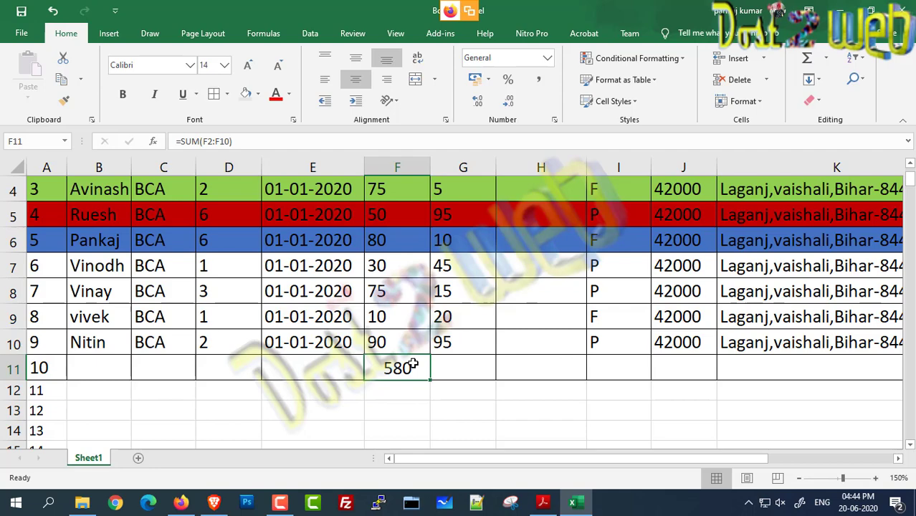
{"action": "scroll", "coordinate": [413, 365], "scroll_direction": "up", "scroll_amount": 2}
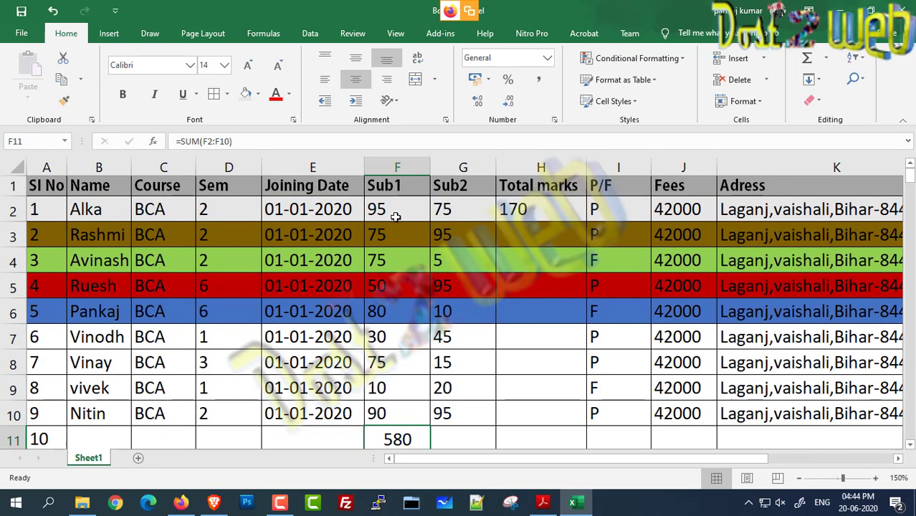
{"action": "left_click", "coordinate": [523, 213]}
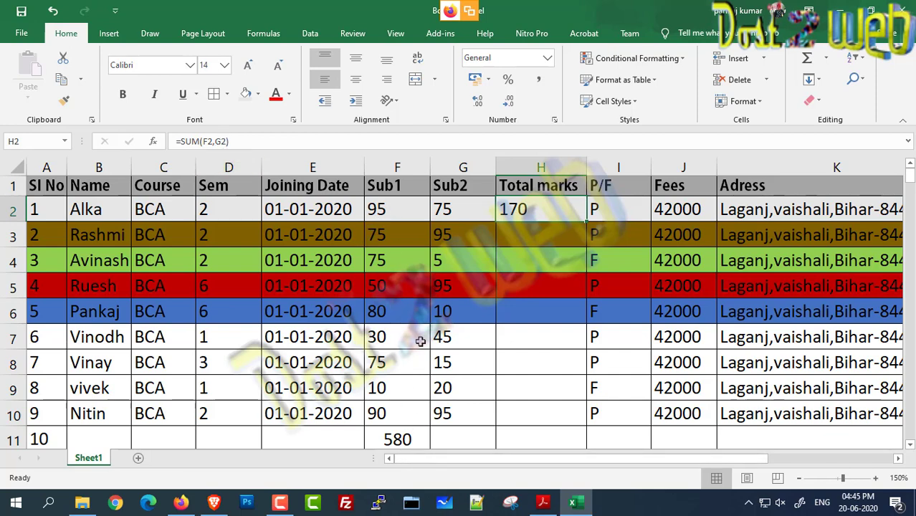
{"action": "left_click", "coordinate": [488, 262]}
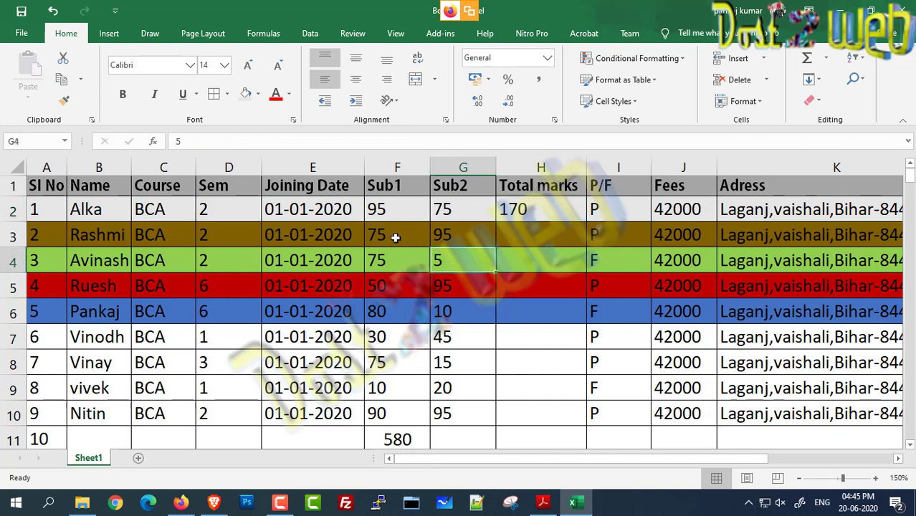
{"action": "left_click_drag", "start_coordinate": [395, 238], "coordinate": [483, 236]}
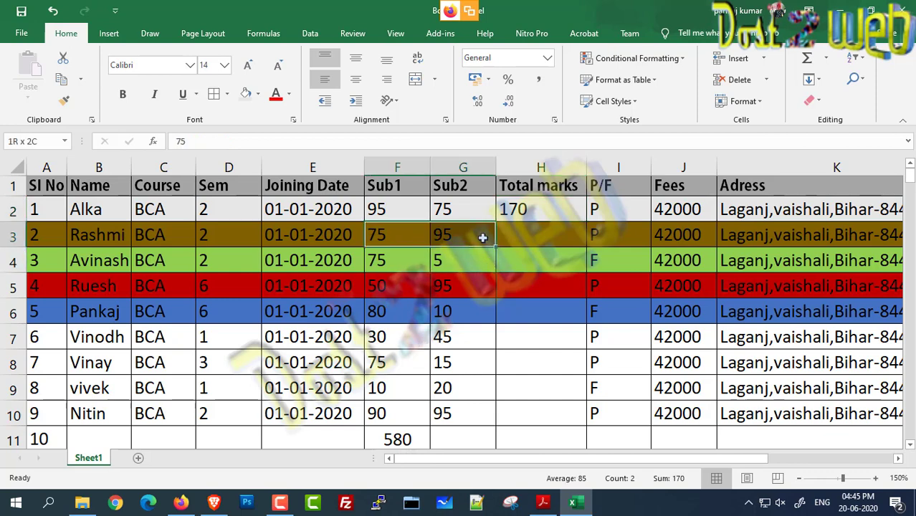
{"action": "left_click", "coordinate": [548, 237]}
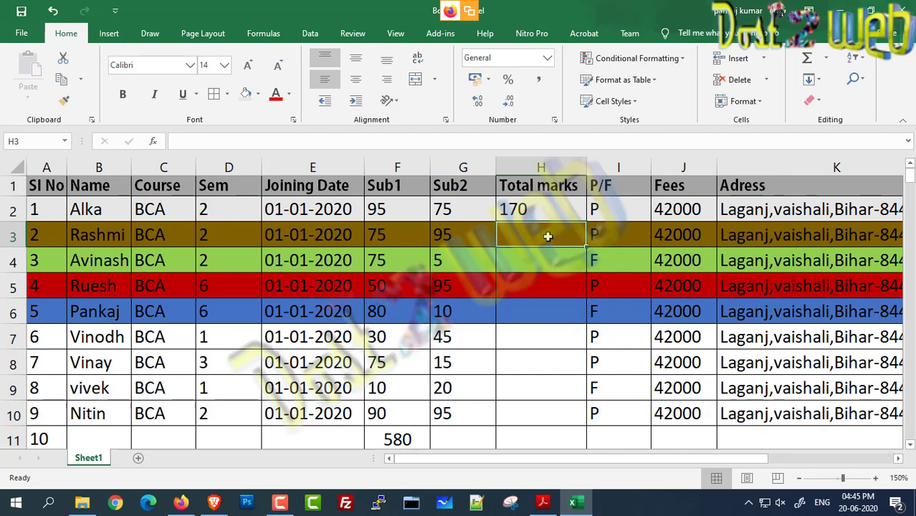
{"action": "double_click", "coordinate": [510, 230]}
{"action": "left_click", "coordinate": [511, 259]}
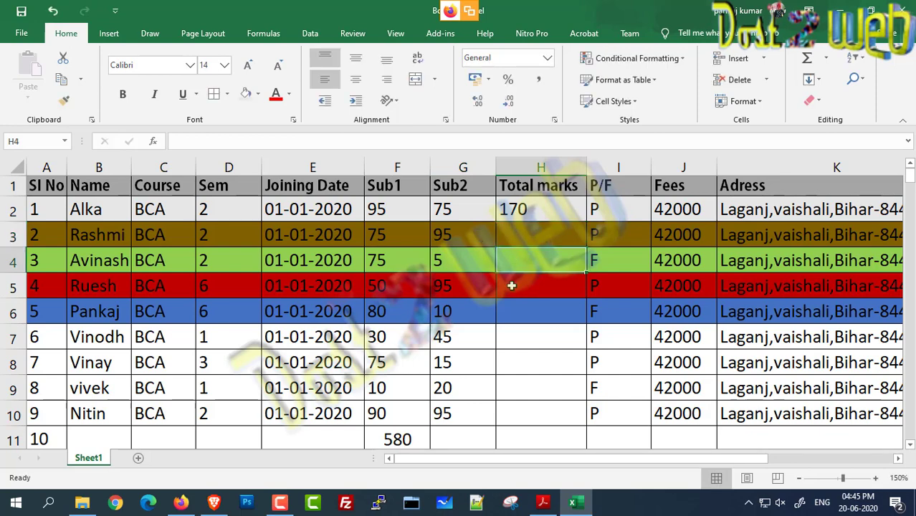
{"action": "left_click", "coordinate": [512, 285]}
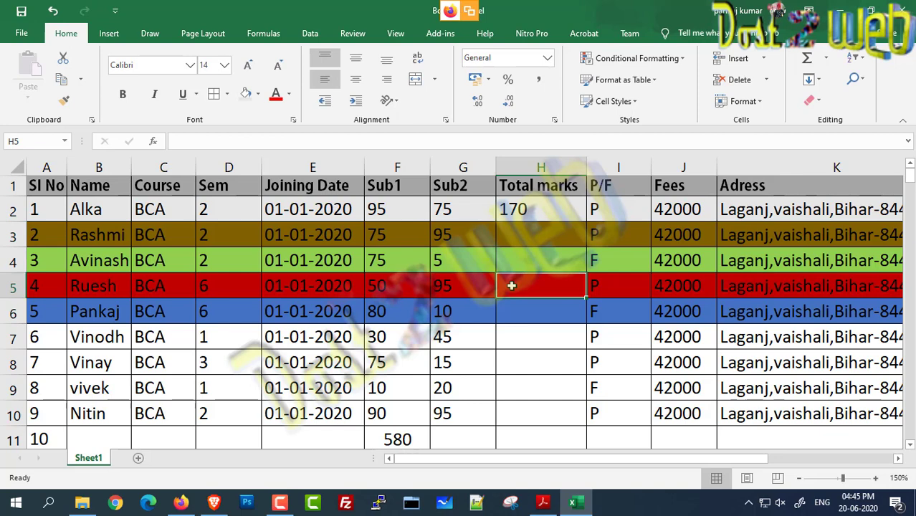
Step: Fill the H2 total marks formula down through H10
{"action": "left_click", "coordinate": [523, 209]}
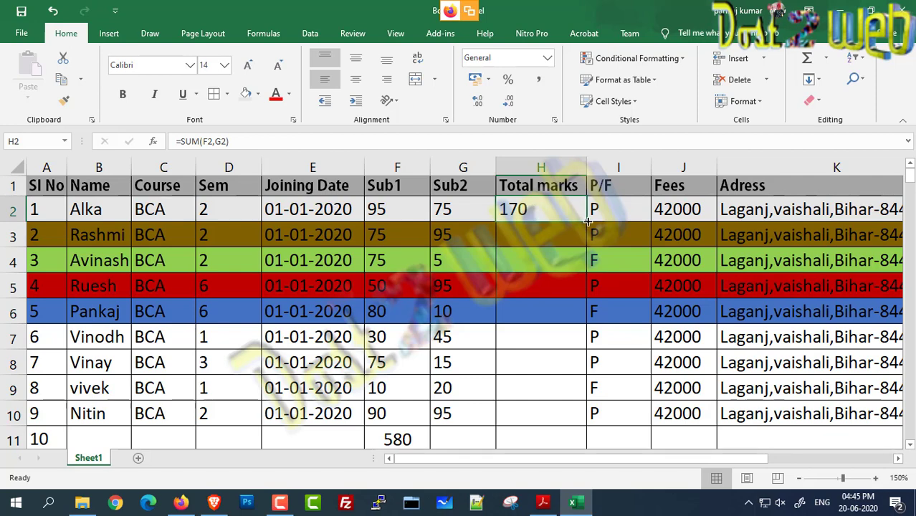
{"action": "left_click_drag", "start_coordinate": [586, 223], "coordinate": [578, 422]}
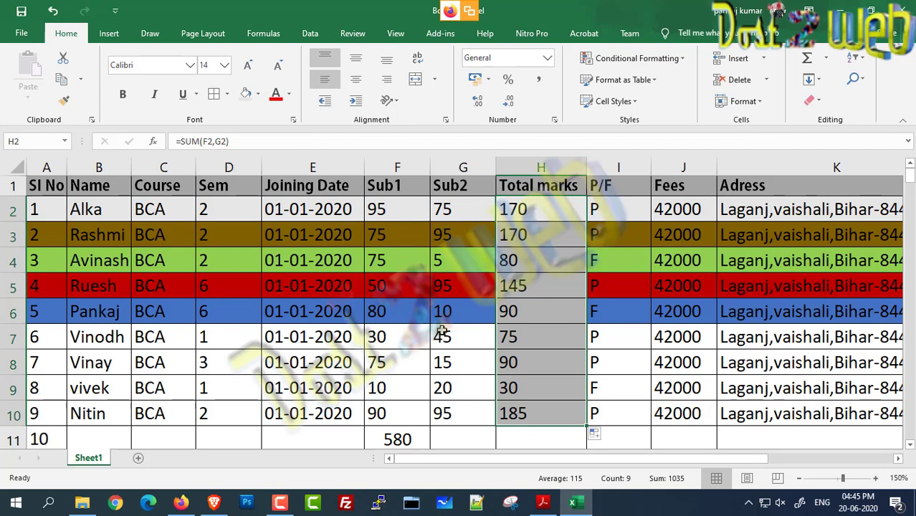
Step: Delete the Sub1 column total from F11
{"action": "left_click", "coordinate": [399, 435]}
{"action": "key", "text": "Delete"}
{"action": "scroll", "coordinate": [400, 433], "scroll_direction": "down", "scroll_amount": 1}
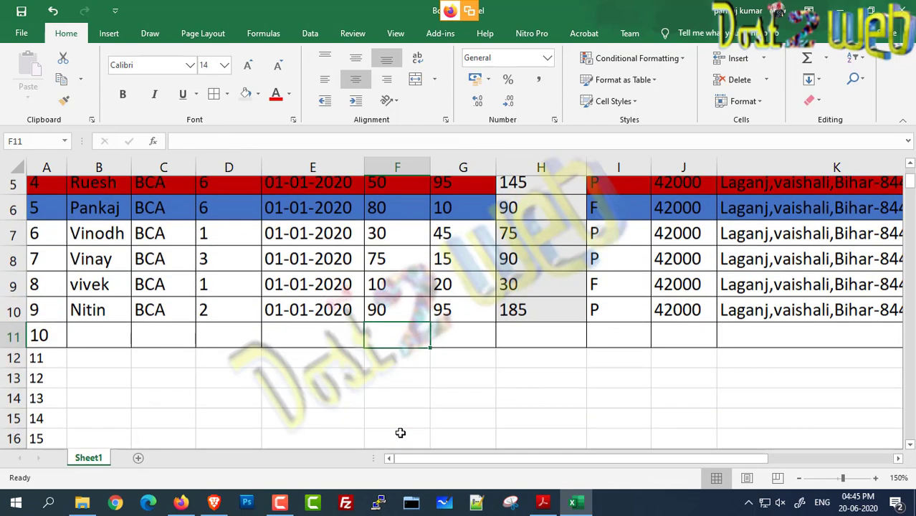
{"action": "scroll", "coordinate": [399, 432], "scroll_direction": "down", "scroll_amount": 1}
{"action": "scroll", "coordinate": [397, 433], "scroll_direction": "up", "scroll_amount": 2}
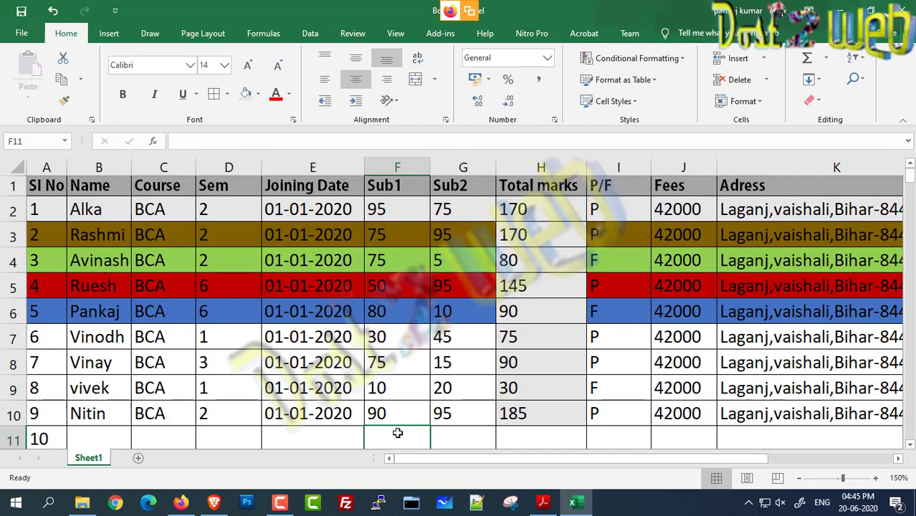
Step: Compare the total marks formulas in H2 and H5 to check the cell references
{"action": "left_click", "coordinate": [434, 377]}
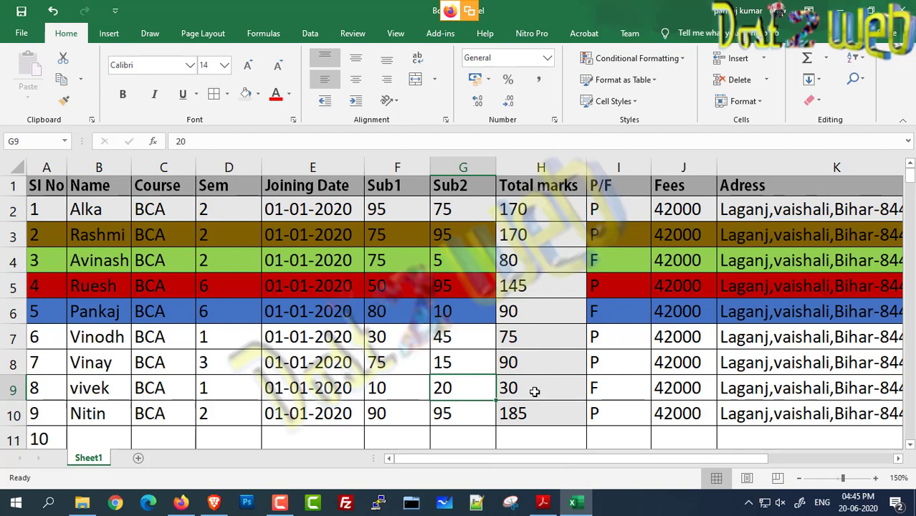
{"action": "left_click", "coordinate": [520, 213]}
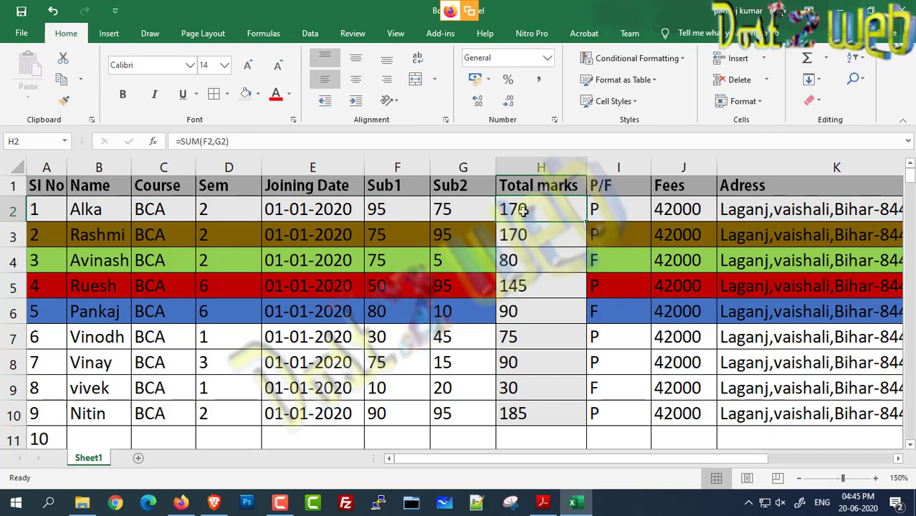
{"action": "left_click", "coordinate": [524, 285]}
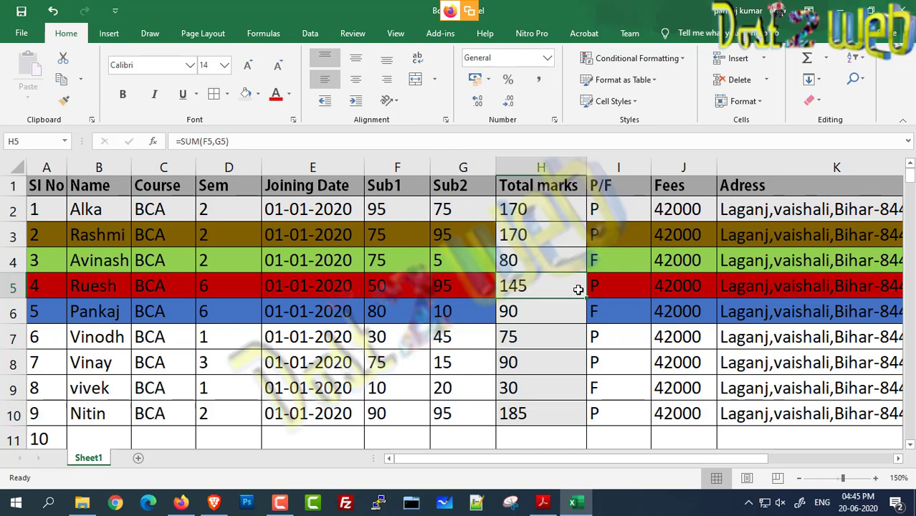
Step: Insert a column between Total marks and P/F, and give it the header Avg Marks
{"action": "left_click", "coordinate": [611, 167]}
{"action": "right_click", "coordinate": [614, 172]}
{"action": "left_click", "coordinate": [642, 263]}
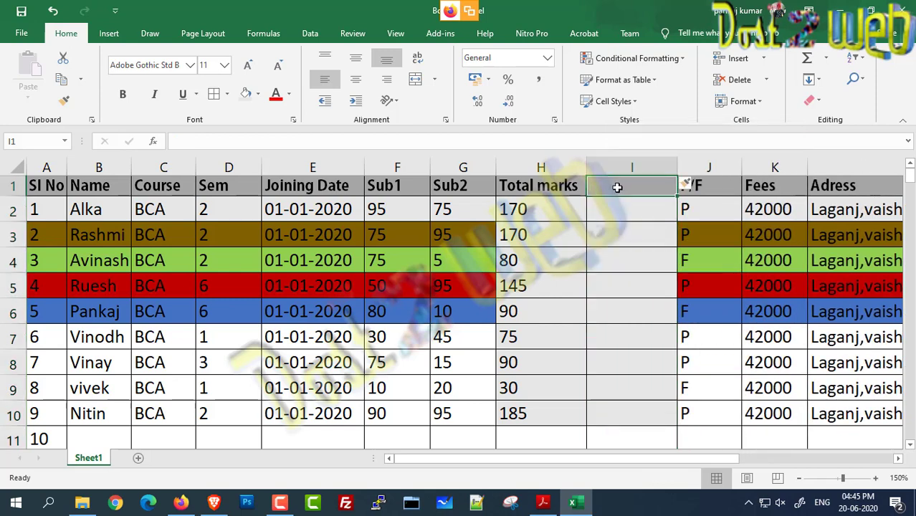
{"action": "type", "text": "Avg"}
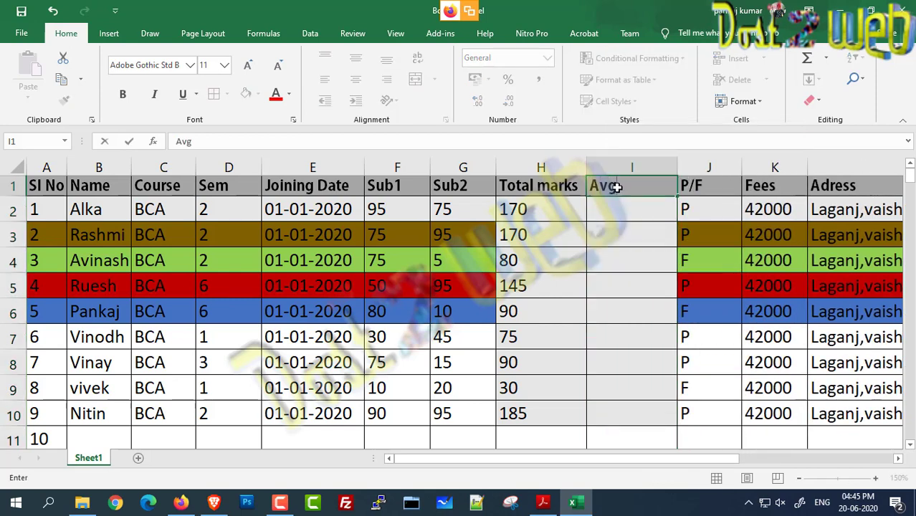
{"action": "type", "text": " Marks"}
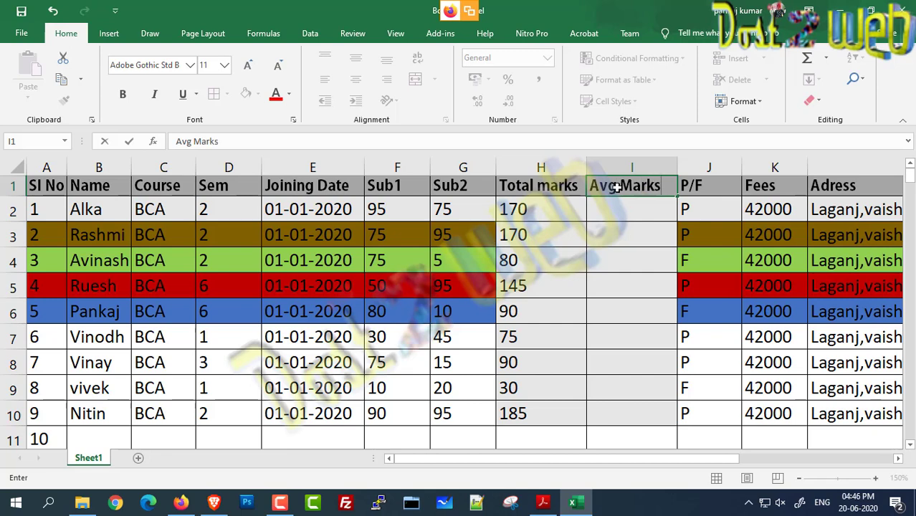
{"action": "key", "text": "Return"}
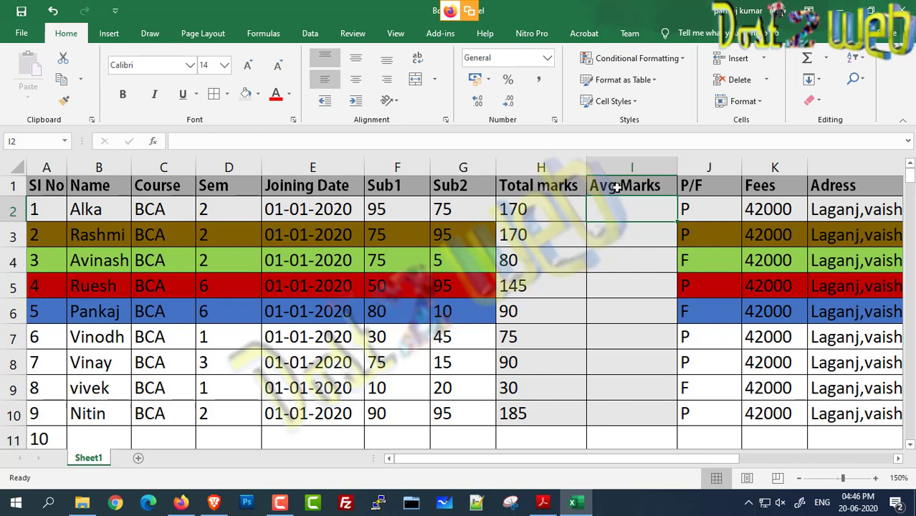
Step: Enter the formula =H2/2 in the first Avg Marks cell, I2
{"action": "type", "text": "="}
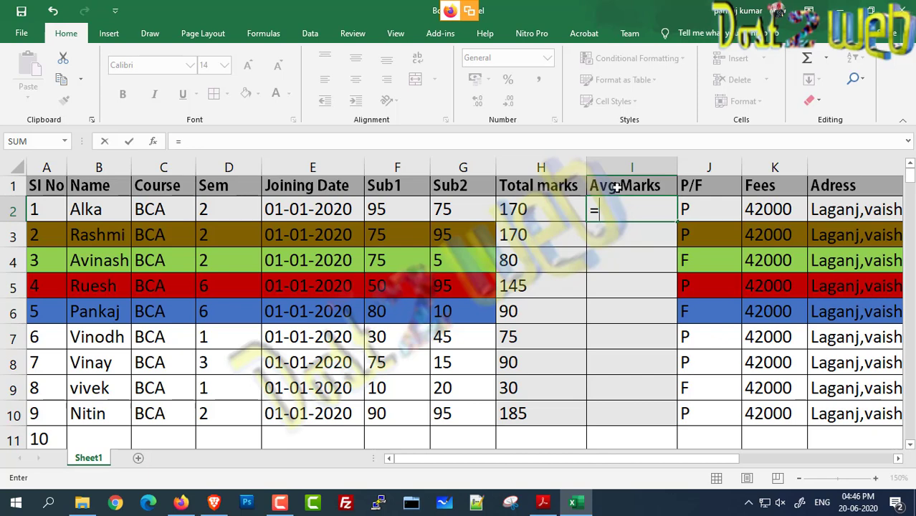
{"action": "type", "text": "H2"}
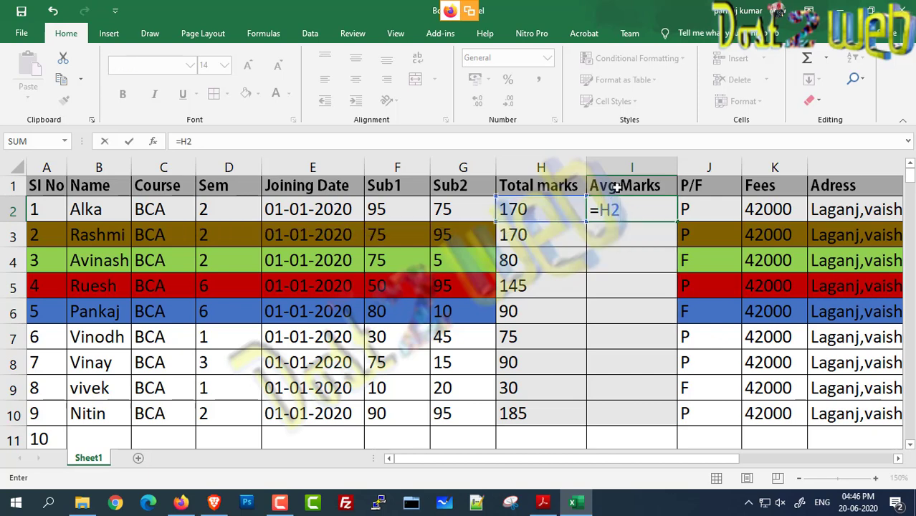
{"action": "type", "text": "/2"}
{"action": "key", "text": "Return"}
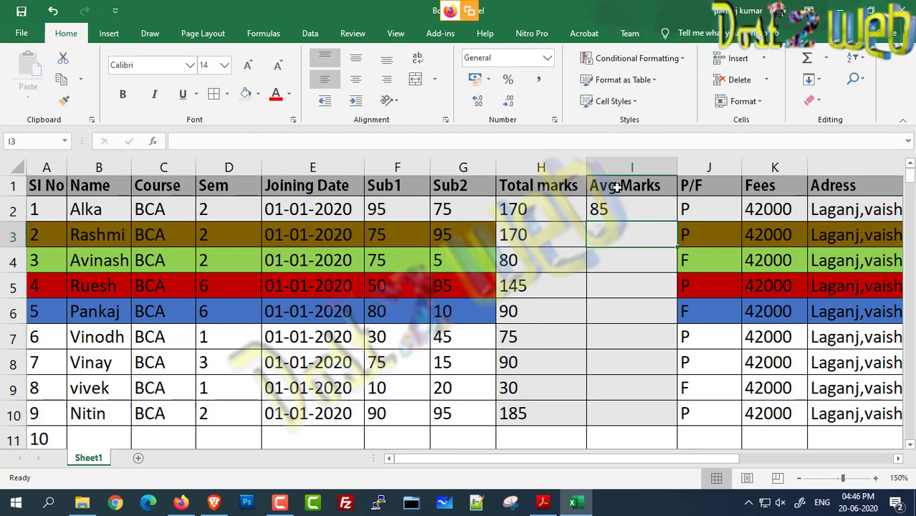
Step: Change the average formula in I2 to =H2/200
{"action": "left_click", "coordinate": [542, 213]}
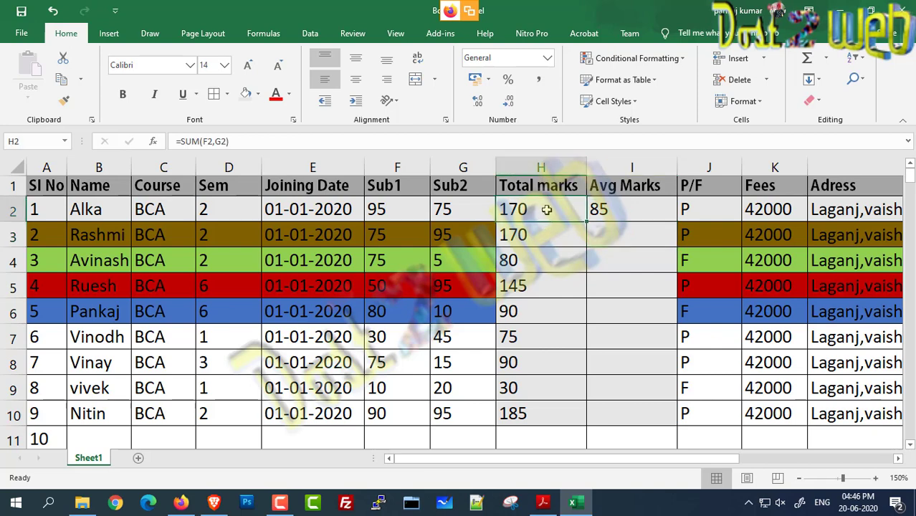
{"action": "left_click", "coordinate": [547, 240]}
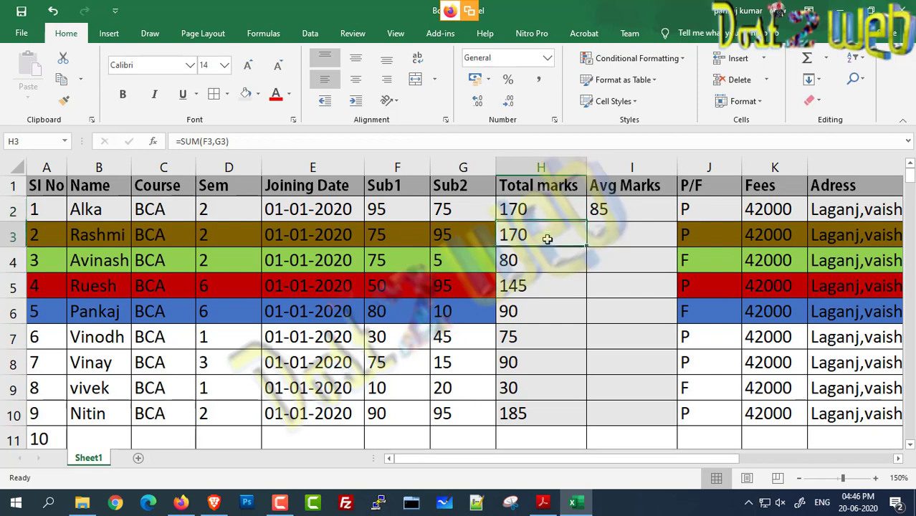
{"action": "left_click", "coordinate": [543, 207]}
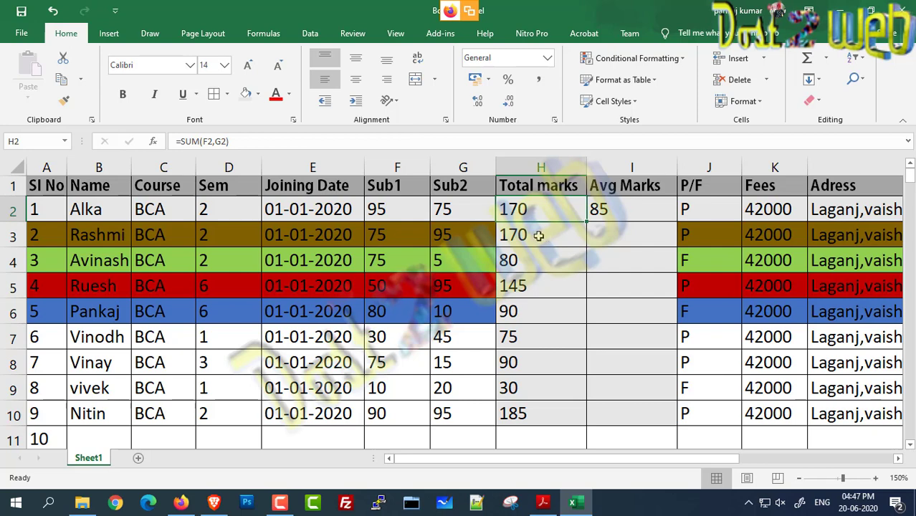
{"action": "left_click", "coordinate": [538, 236]}
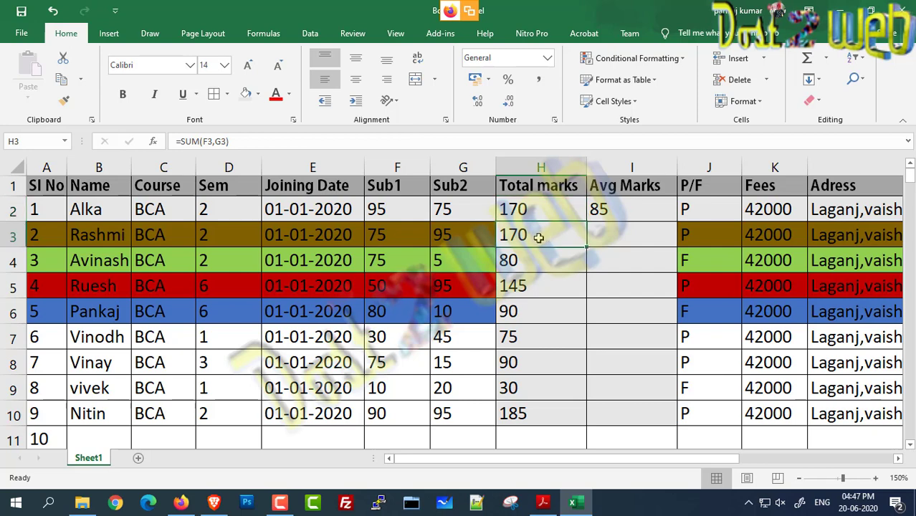
{"action": "left_click", "coordinate": [627, 212]}
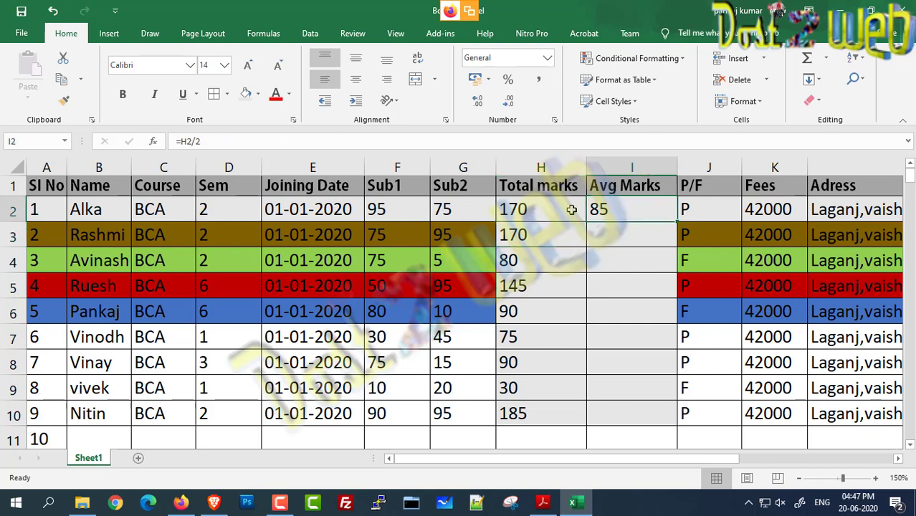
{"action": "double_click", "coordinate": [628, 210]}
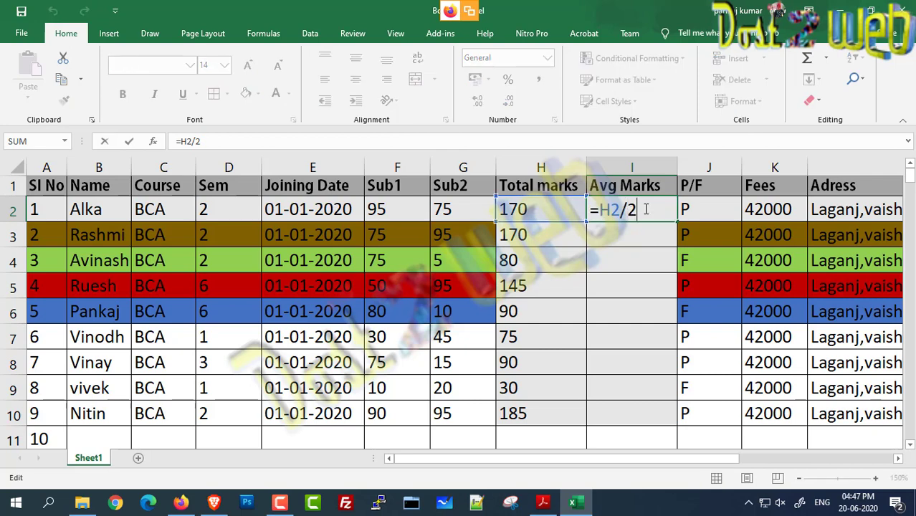
{"action": "type", "text": "00"}
{"action": "key", "text": "Return"}
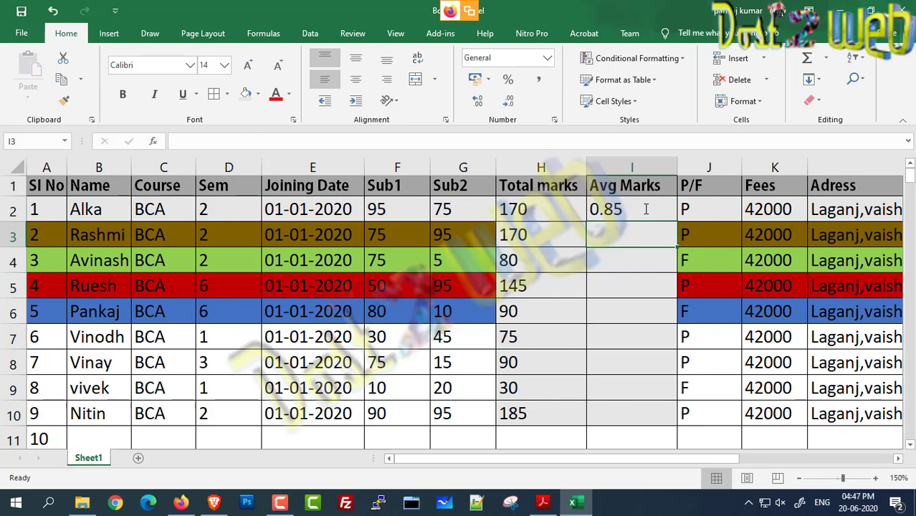
Step: Fill the I2 average formula down through I10
{"action": "left_click", "coordinate": [385, 206]}
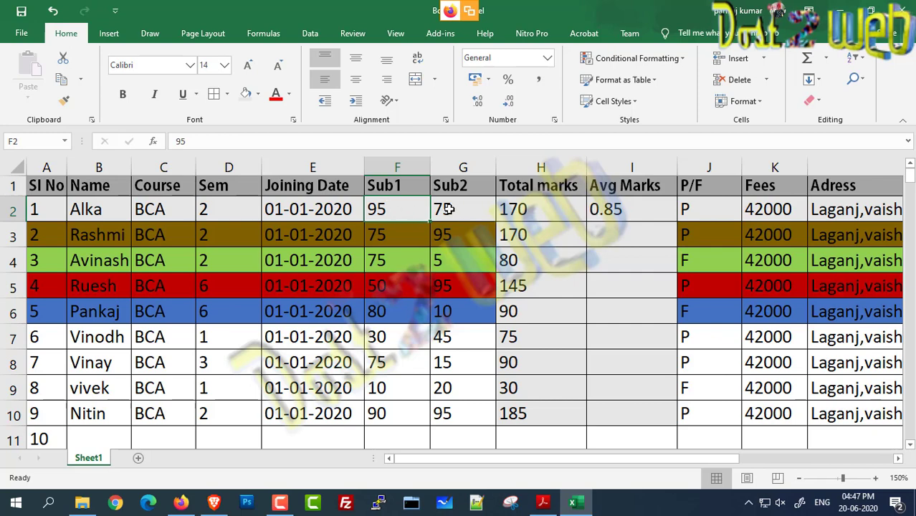
{"action": "left_click_drag", "start_coordinate": [468, 212], "coordinate": [410, 208]}
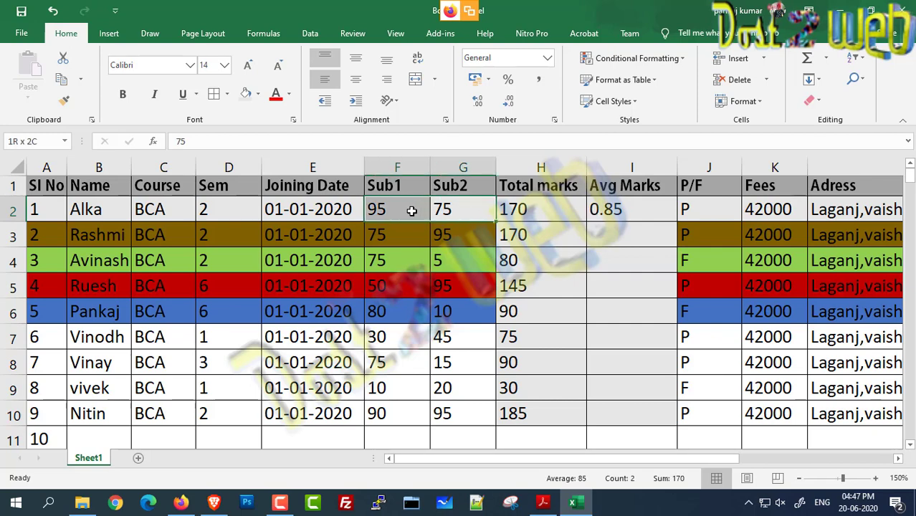
{"action": "left_click", "coordinate": [617, 209]}
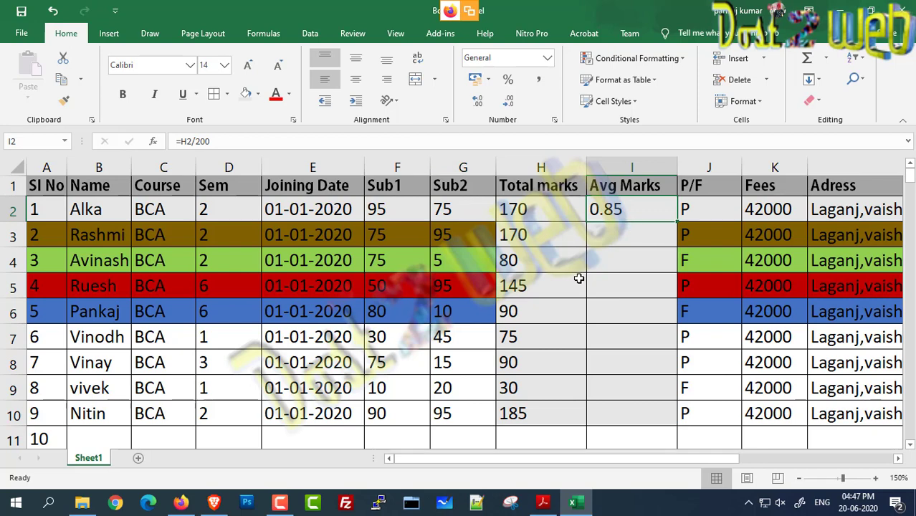
{"action": "left_click", "coordinate": [546, 238]}
{"action": "left_click", "coordinate": [618, 215]}
{"action": "left_click_drag", "start_coordinate": [677, 222], "coordinate": [658, 423]}
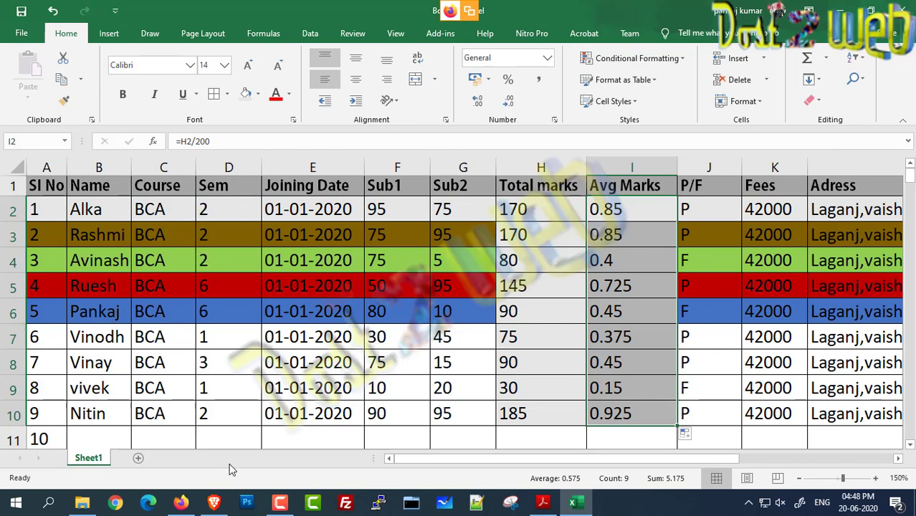
{"action": "left_click_drag", "start_coordinate": [12, 209], "coordinate": [12, 406]}
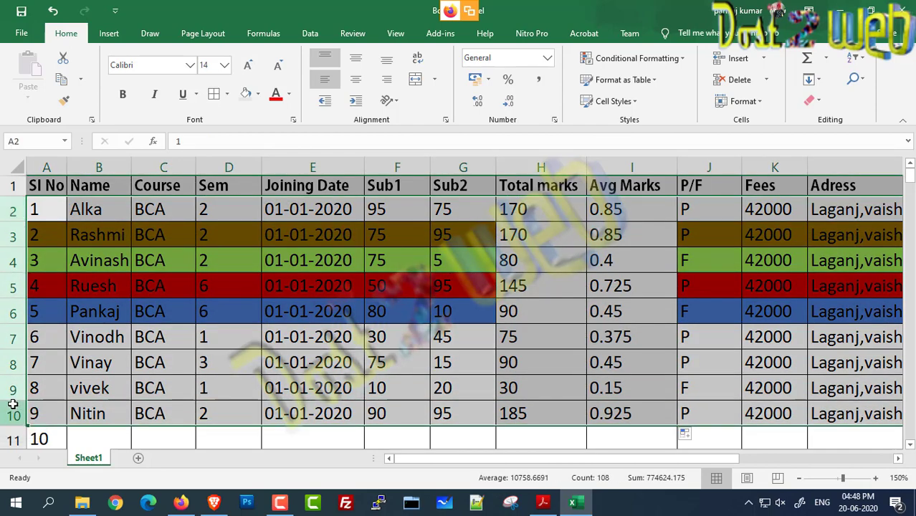
{"action": "key", "text": "ctrl+c"}
{"action": "scroll", "coordinate": [13, 405], "scroll_direction": "down", "scroll_amount": 1}
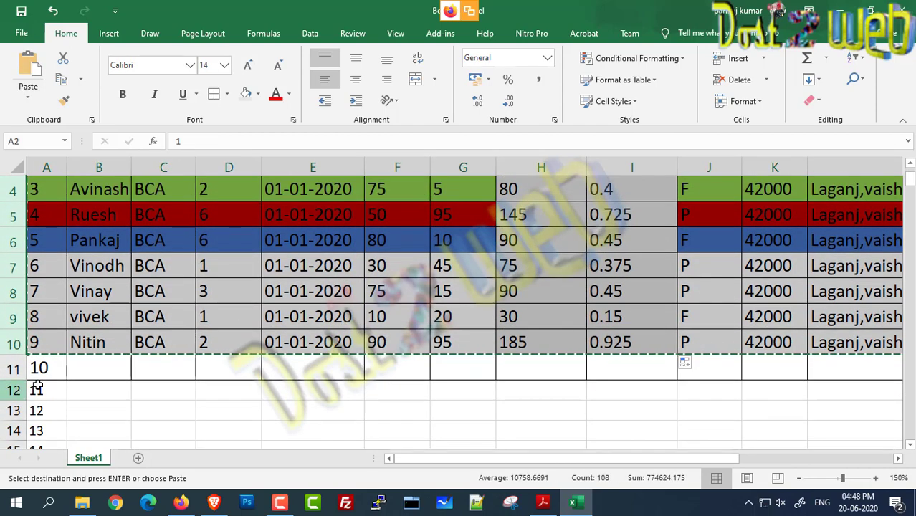
{"action": "scroll", "coordinate": [124, 370], "scroll_direction": "up", "scroll_amount": 1}
{"action": "left_click", "coordinate": [125, 331]}
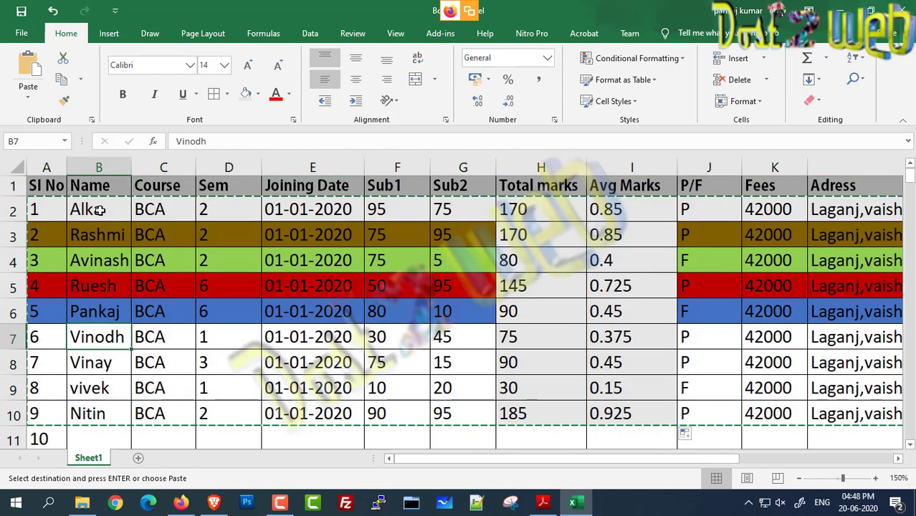
Step: Copy the student records in rows 2 to 10 from the Name column through Adress, and paste them starting at B11
{"action": "left_click_drag", "start_coordinate": [101, 209], "coordinate": [871, 411]}
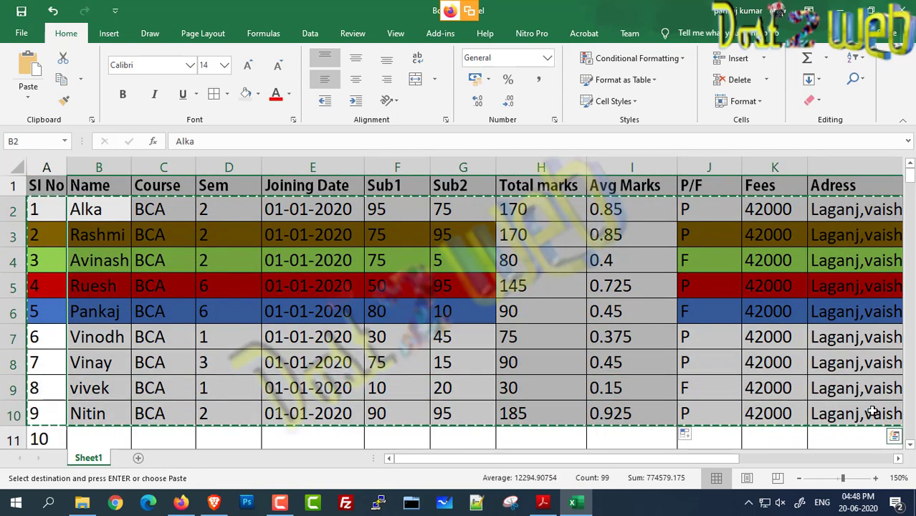
{"action": "left_click", "coordinate": [125, 436]}
{"action": "key", "text": "ctrl+v"}
{"action": "scroll", "coordinate": [237, 406], "scroll_direction": "down", "scroll_amount": 1}
{"action": "scroll", "coordinate": [238, 406], "scroll_direction": "up", "scroll_amount": 1}
{"action": "scroll", "coordinate": [238, 406], "scroll_direction": "down", "scroll_amount": 3}
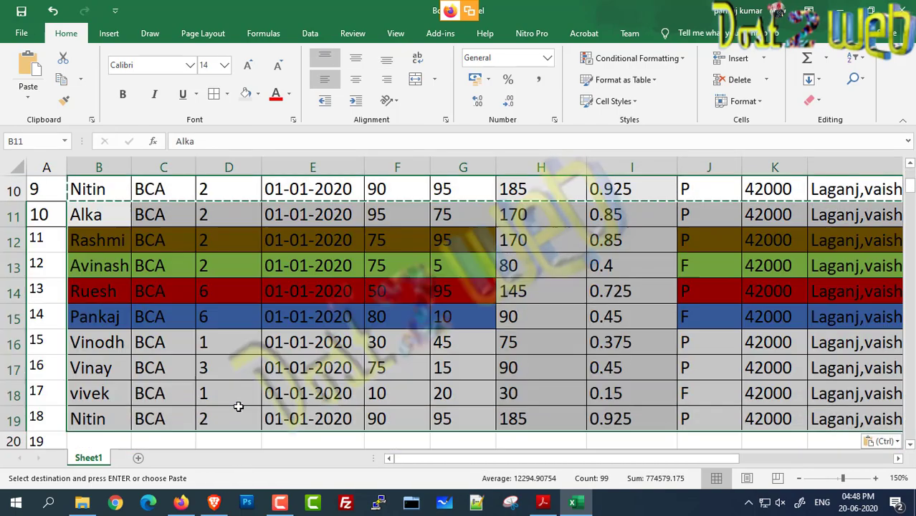
{"action": "scroll", "coordinate": [238, 408], "scroll_direction": "down", "scroll_amount": 3}
{"action": "scroll", "coordinate": [248, 285], "scroll_direction": "up", "scroll_amount": 6}
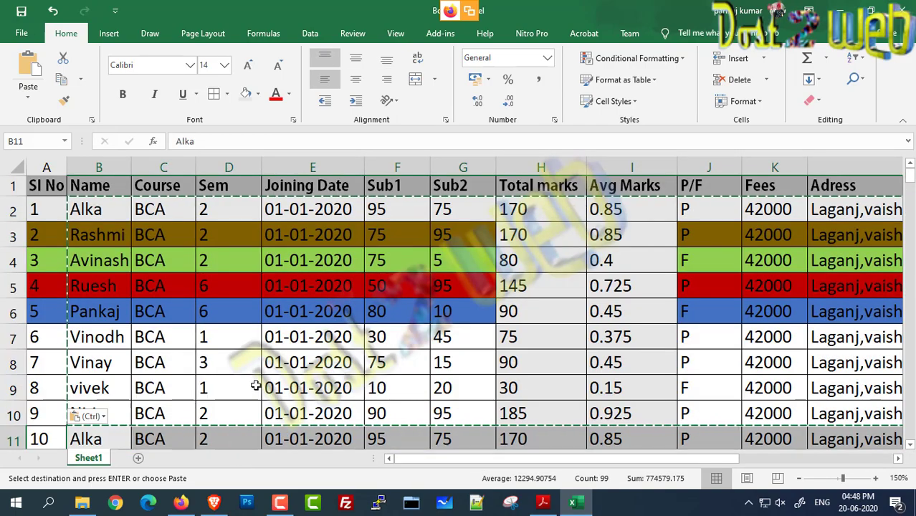
{"action": "left_click", "coordinate": [207, 369]}
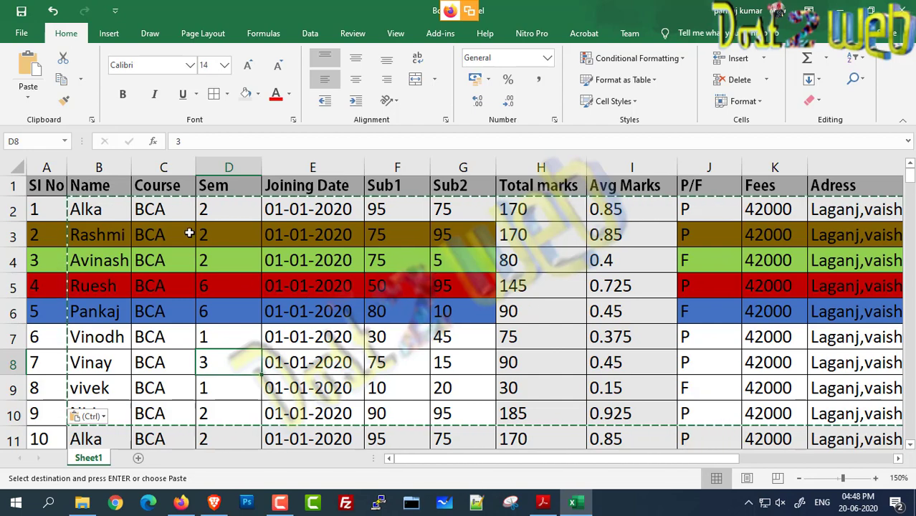
{"action": "left_click", "coordinate": [203, 215]}
{"action": "scroll", "coordinate": [204, 243], "scroll_direction": "down", "scroll_amount": 4}
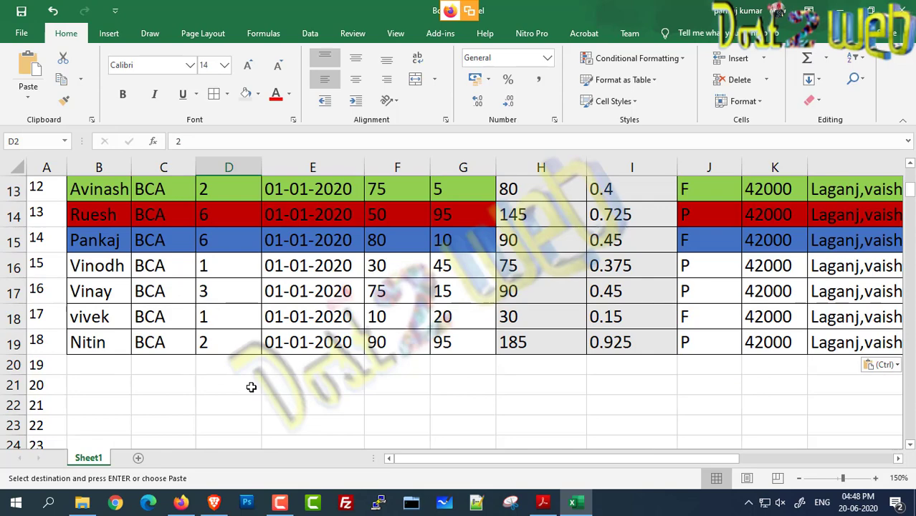
{"action": "scroll", "coordinate": [250, 387], "scroll_direction": "up", "scroll_amount": 4}
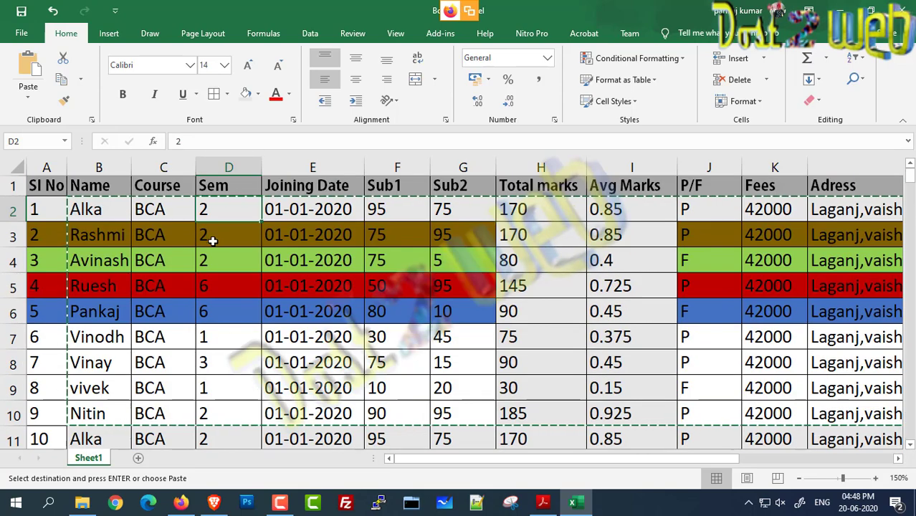
{"action": "left_click", "coordinate": [252, 343]}
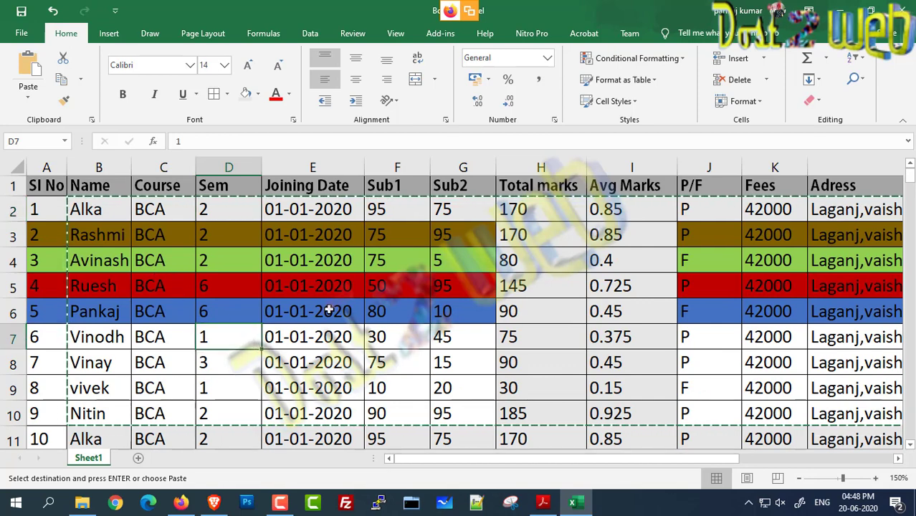
{"action": "left_click", "coordinate": [169, 260]}
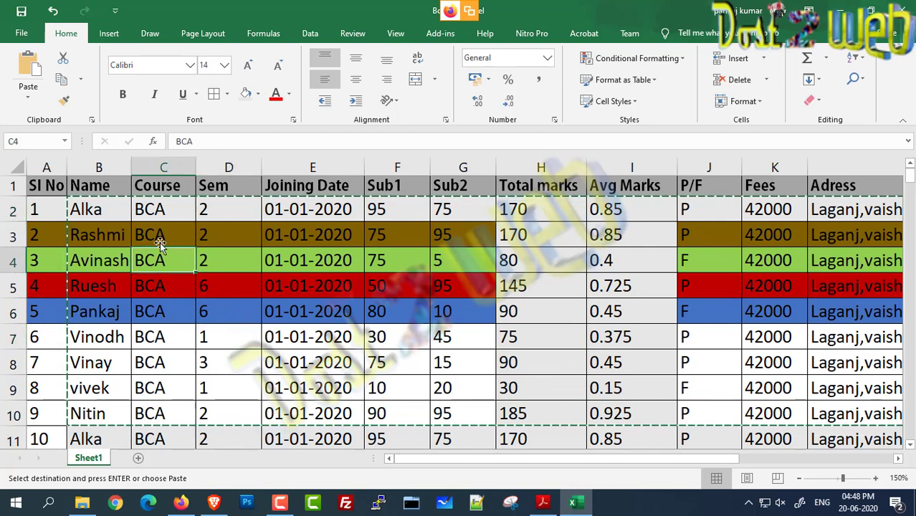
Step: Add filters to the student table's header row
{"action": "left_click", "coordinate": [40, 187]}
{"action": "left_click", "coordinate": [11, 186]}
{"action": "left_click", "coordinate": [85, 189]}
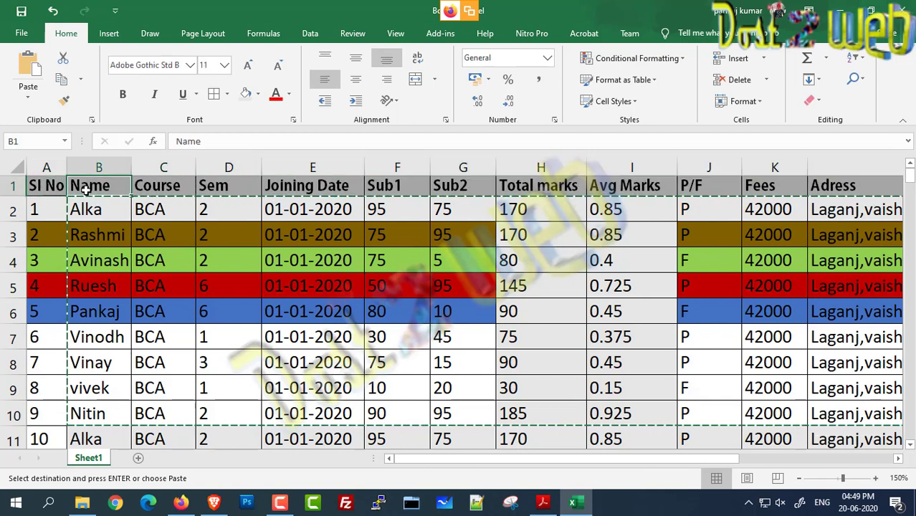
{"action": "left_click", "coordinate": [11, 186]}
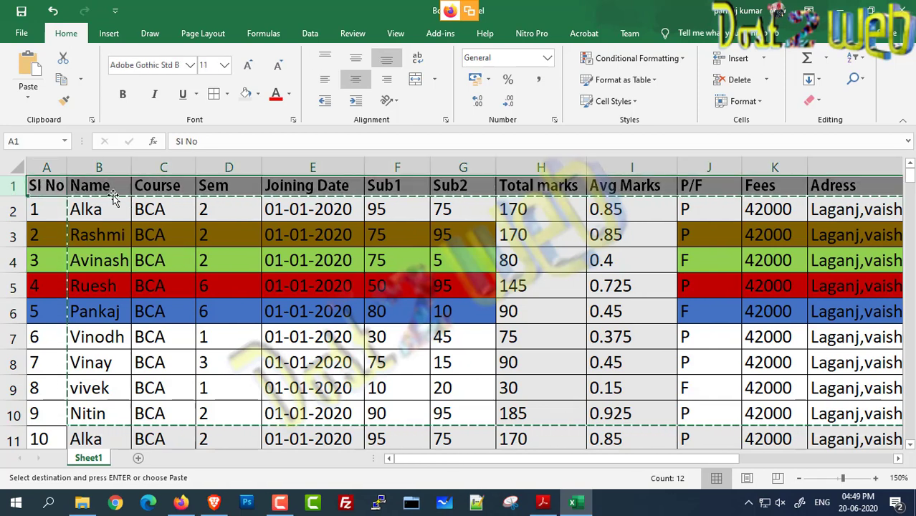
{"action": "left_click", "coordinate": [51, 188]}
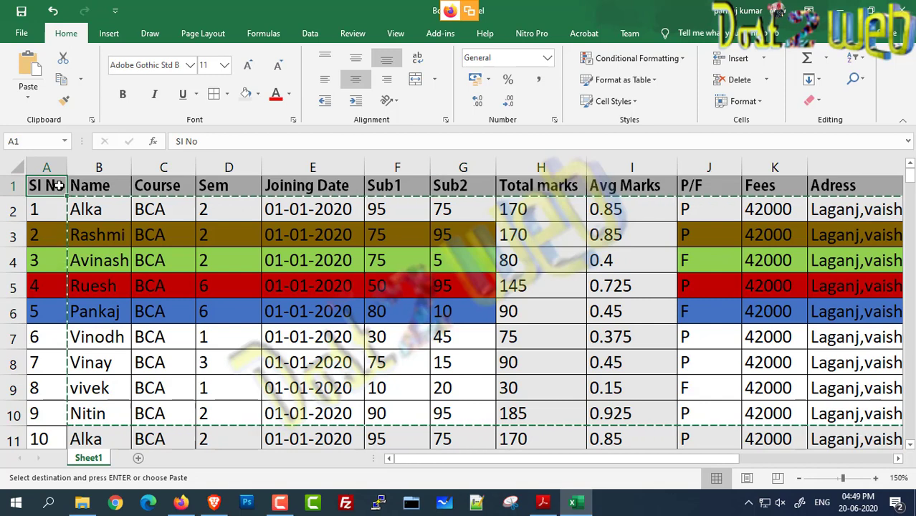
{"action": "left_click", "coordinate": [861, 64]}
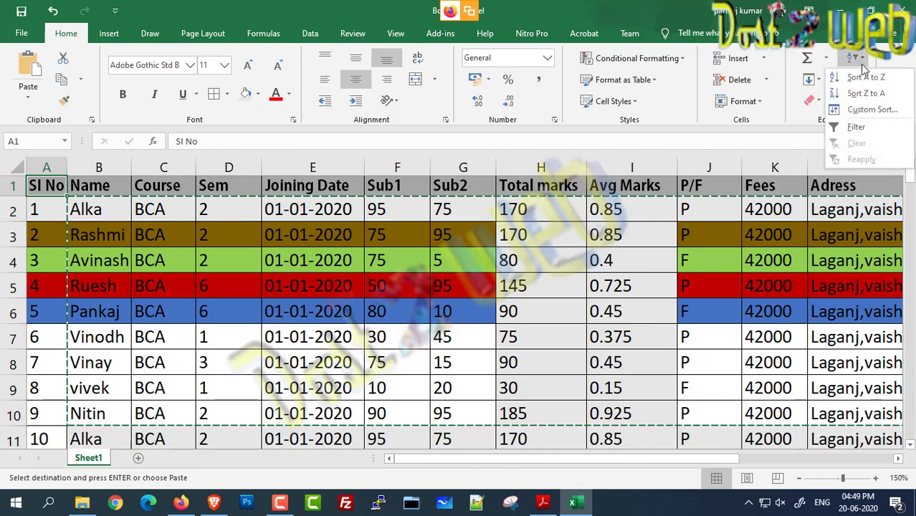
{"action": "left_click", "coordinate": [864, 130]}
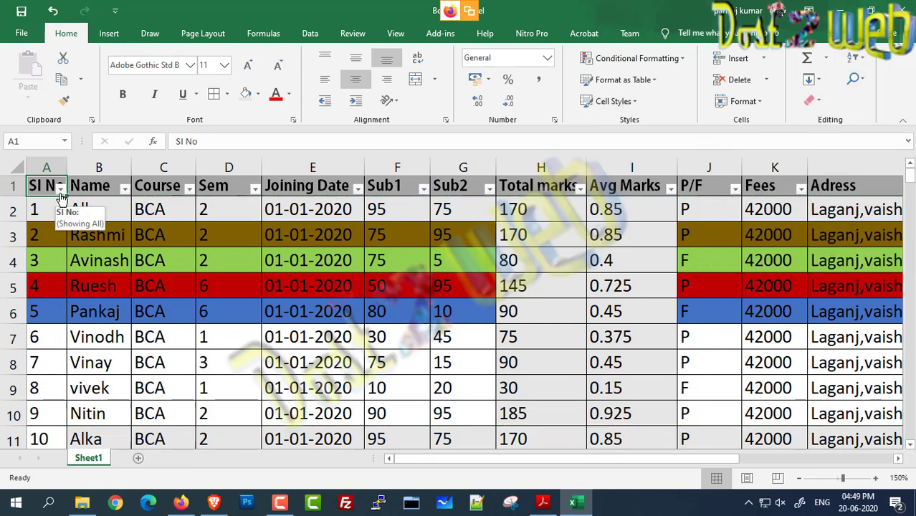
Step: Zoom the worksheet in to 200%
{"action": "left_click", "coordinate": [875, 478]}
{"action": "left_click", "coordinate": [875, 478]}
{"action": "left_click", "coordinate": [875, 477]}
{"action": "left_click", "coordinate": [875, 478]}
{"action": "left_click", "coordinate": [874, 478]}
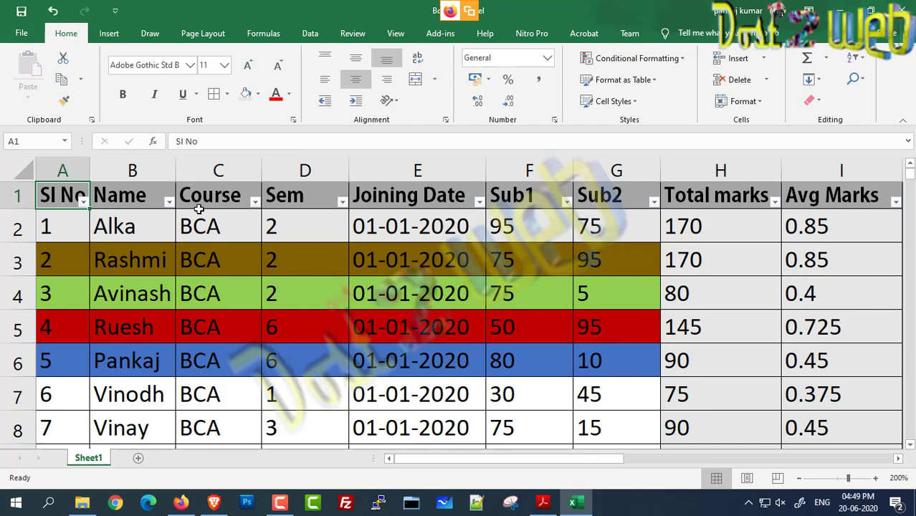
Step: Undo adding the filters to the student table's header row
{"action": "left_click", "coordinate": [21, 198]}
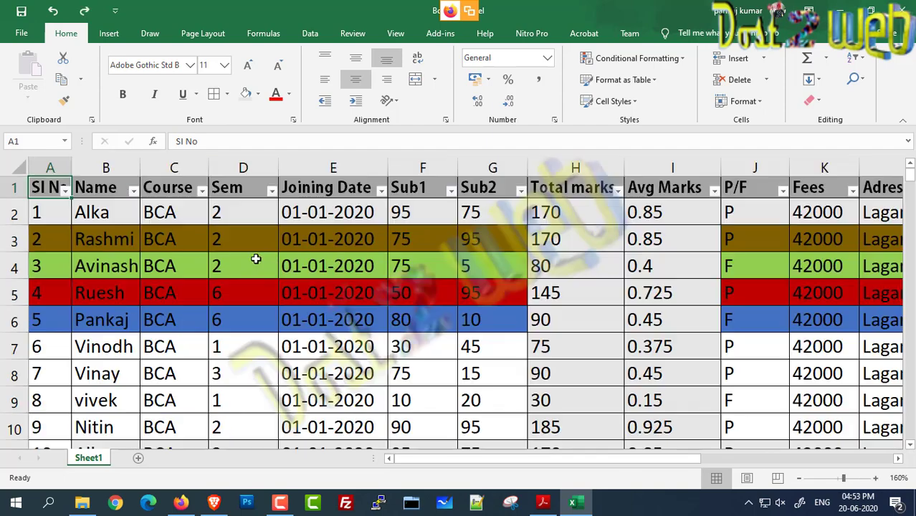
{"action": "scroll", "coordinate": [255, 258], "scroll_direction": "down", "scroll_amount": 1}
{"action": "key", "text": "ctrl+z"}
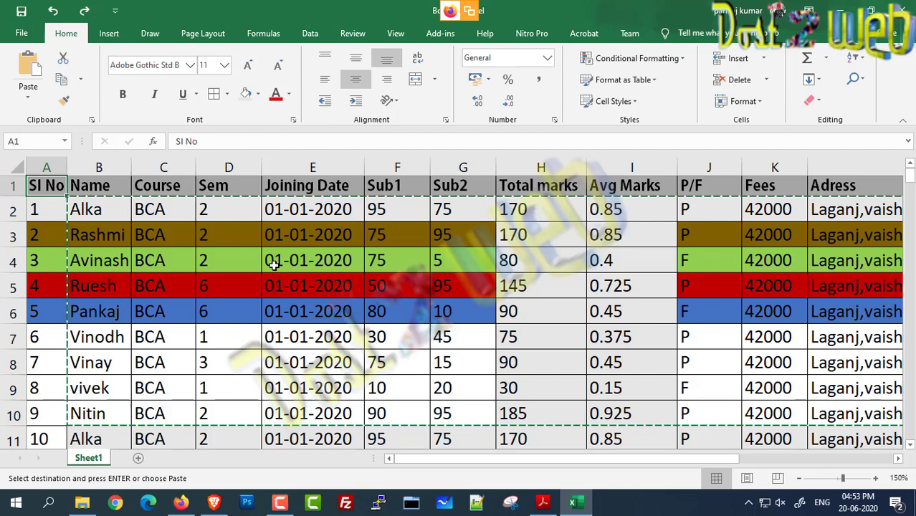
Step: Save the workbook as Book1 in the Excel Workbook format in This PC's Documents folder
{"action": "left_click", "coordinate": [22, 40]}
{"action": "left_click", "coordinate": [21, 11]}
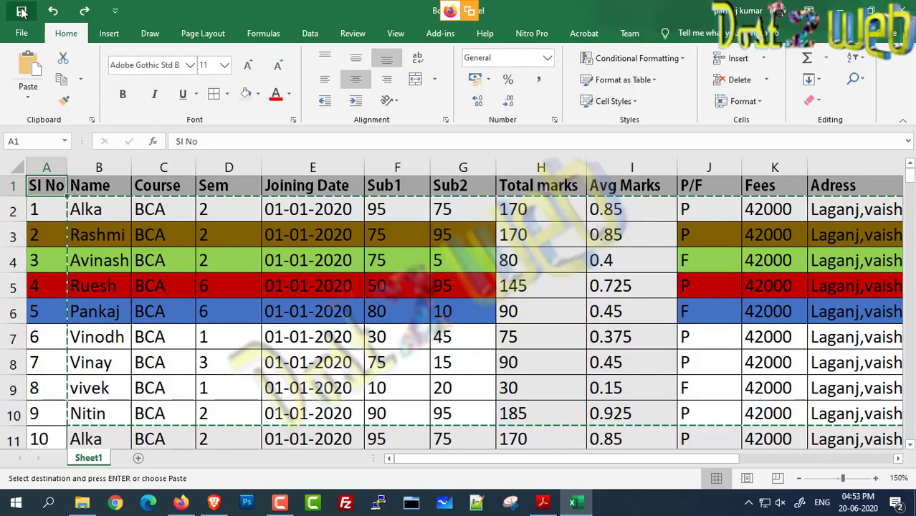
{"action": "left_click", "coordinate": [21, 10]}
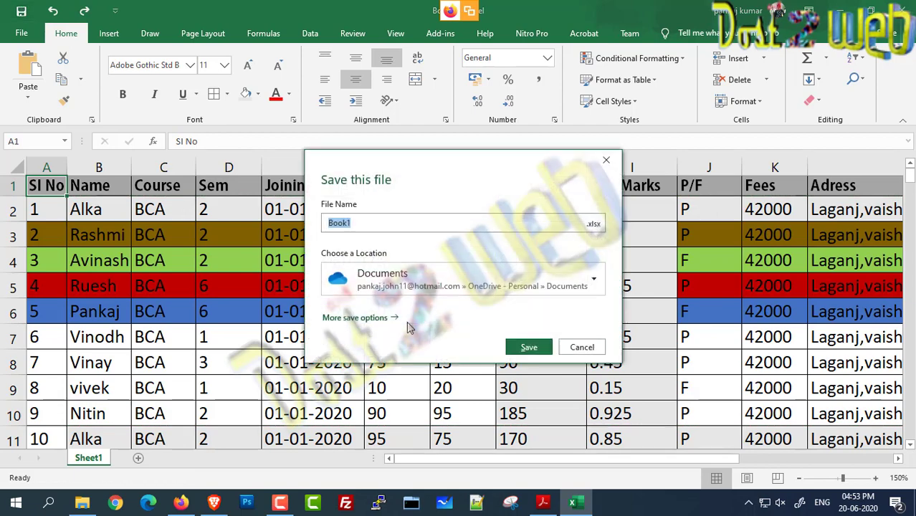
{"action": "type", "text": "dataabs"}
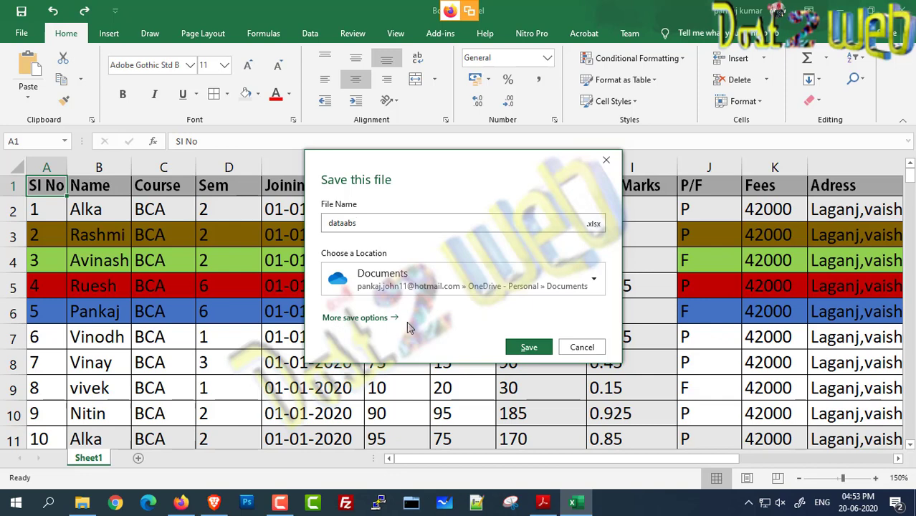
{"action": "left_click", "coordinate": [369, 318]}
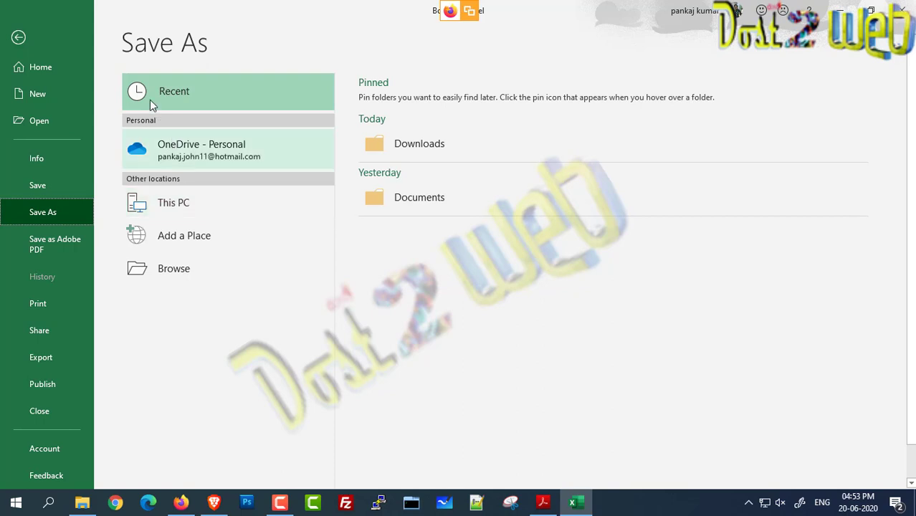
{"action": "left_click", "coordinate": [184, 273]}
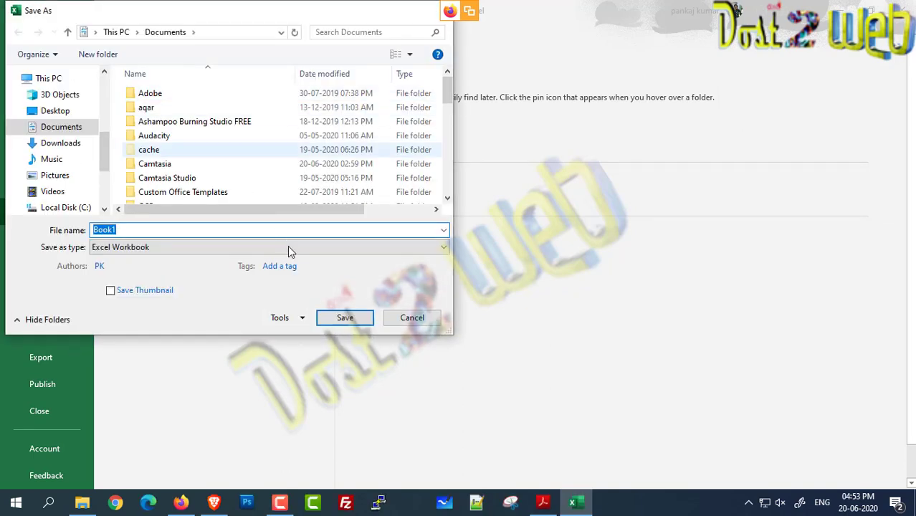
{"action": "left_click", "coordinate": [344, 317]}
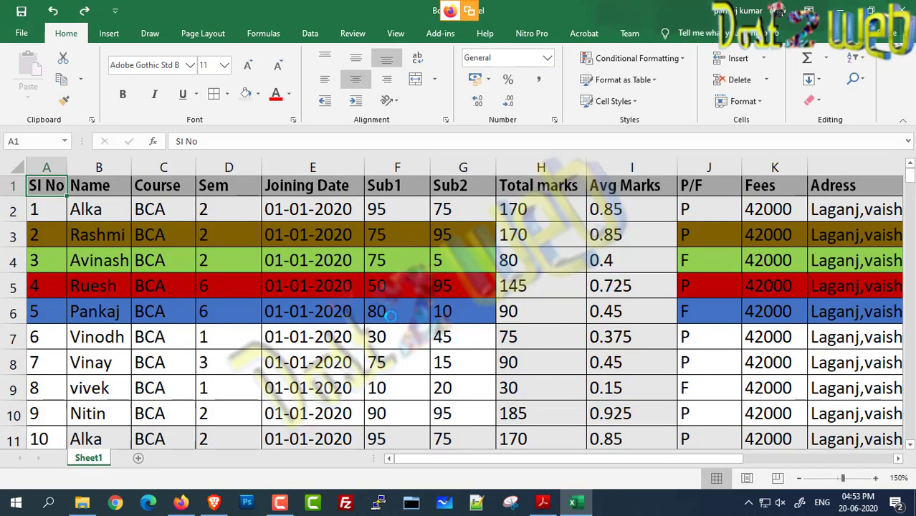
Step: Examine the student records in rows 2 to 19, checking the Name, Course and Sem columns
{"action": "left_click", "coordinate": [392, 315]}
{"action": "scroll", "coordinate": [536, 273], "scroll_direction": "down", "scroll_amount": 3}
{"action": "scroll", "coordinate": [535, 272], "scroll_direction": "up", "scroll_amount": 3}
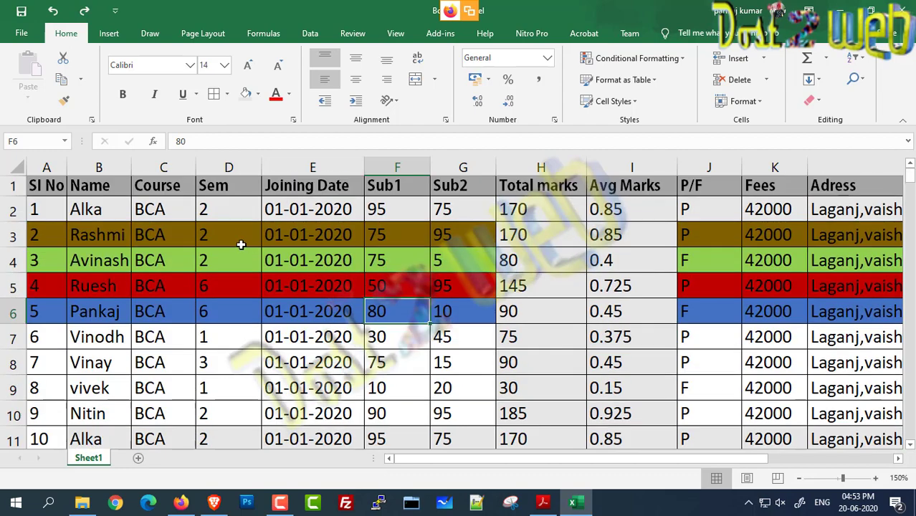
{"action": "left_click", "coordinate": [182, 234]}
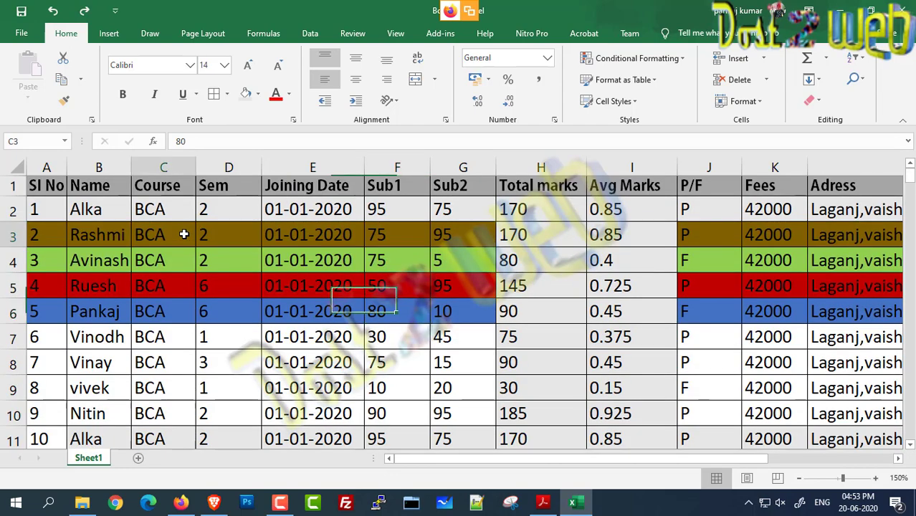
{"action": "scroll", "coordinate": [177, 231], "scroll_direction": "down", "scroll_amount": 4}
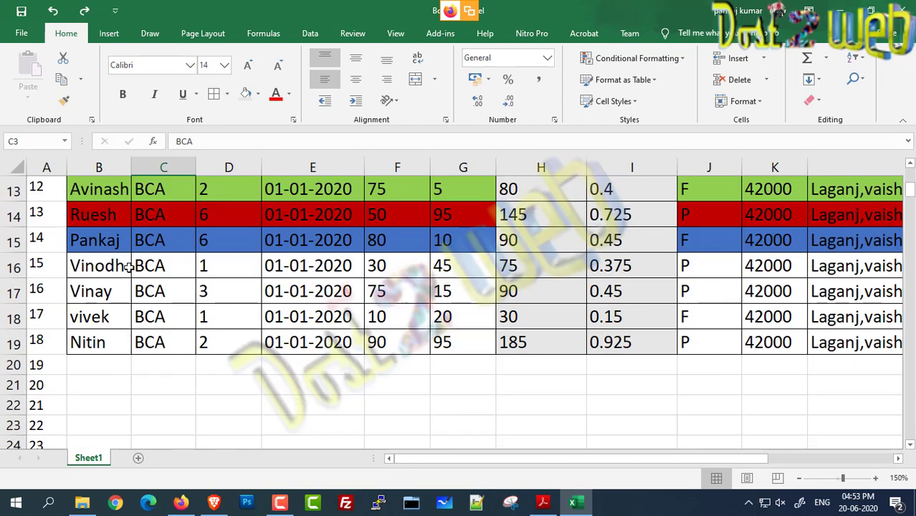
{"action": "left_click", "coordinate": [103, 344]}
{"action": "scroll", "coordinate": [103, 344], "scroll_direction": "up", "scroll_amount": 4}
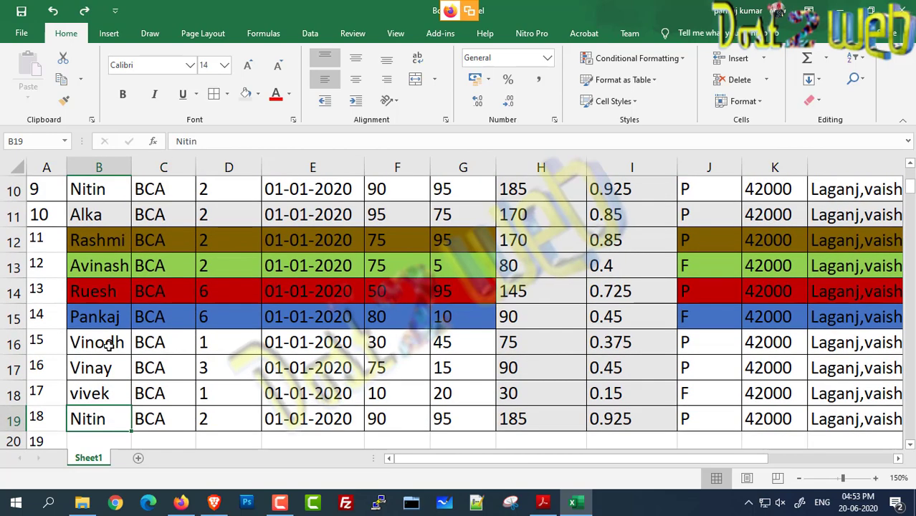
{"action": "scroll", "coordinate": [96, 229], "scroll_direction": "down", "scroll_amount": 4}
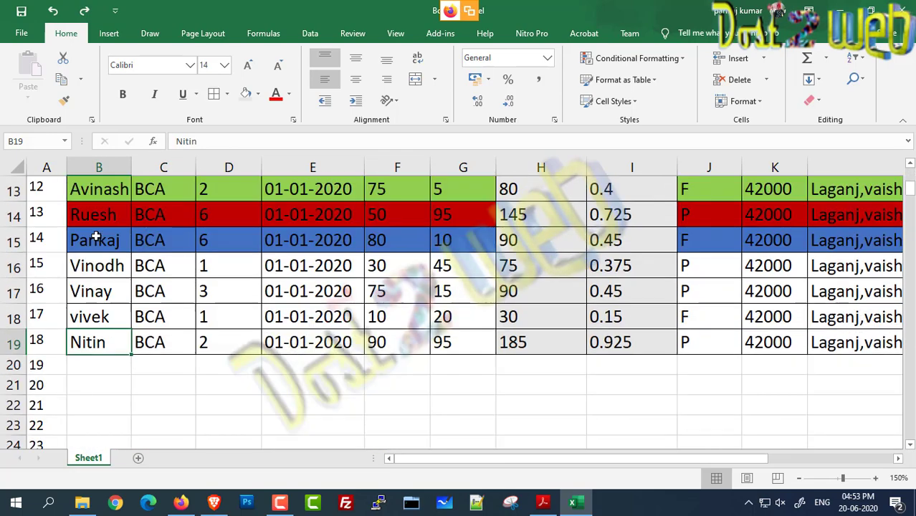
{"action": "left_click", "coordinate": [158, 343]}
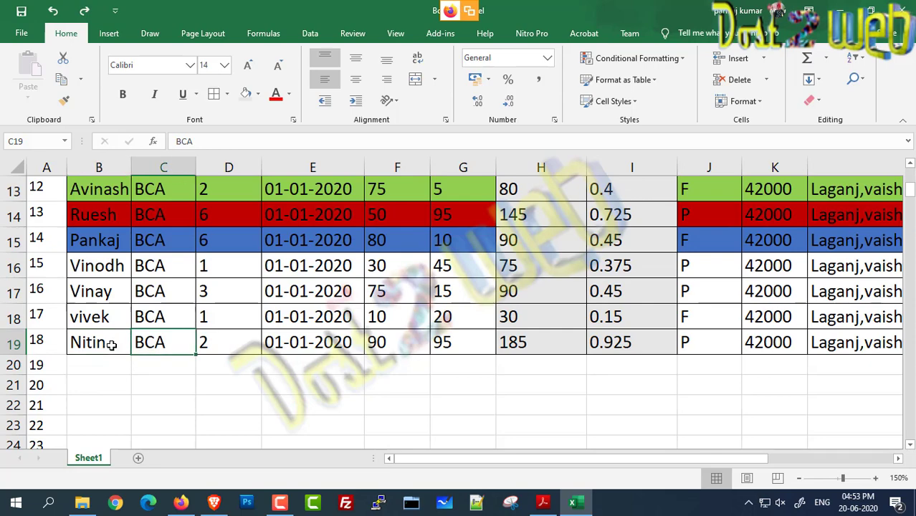
{"action": "scroll", "coordinate": [111, 344], "scroll_direction": "up", "scroll_amount": 4}
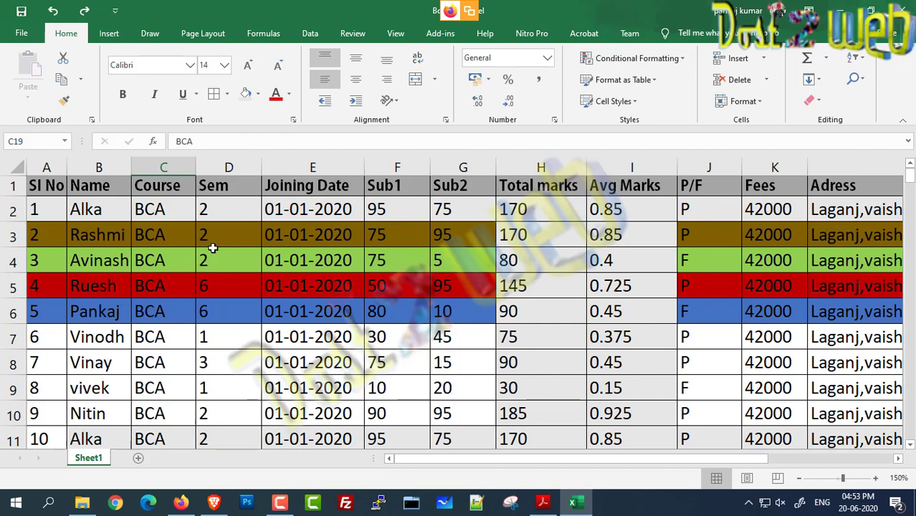
{"action": "left_click", "coordinate": [225, 209]}
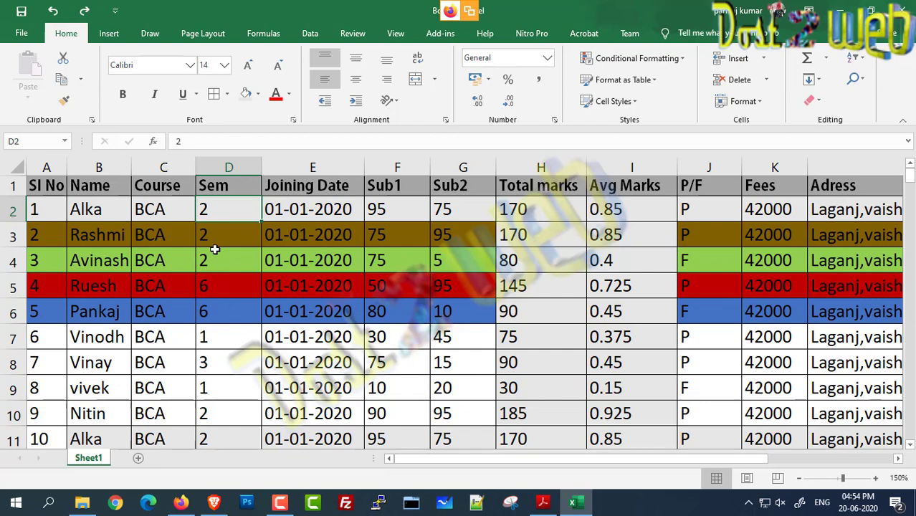
{"action": "scroll", "coordinate": [221, 349], "scroll_direction": "down", "scroll_amount": 2}
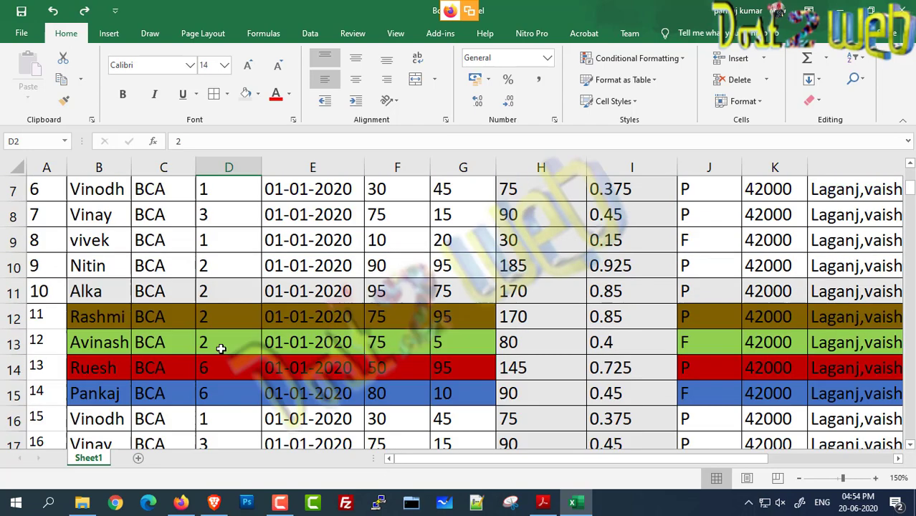
{"action": "scroll", "coordinate": [221, 349], "scroll_direction": "up", "scroll_amount": 2}
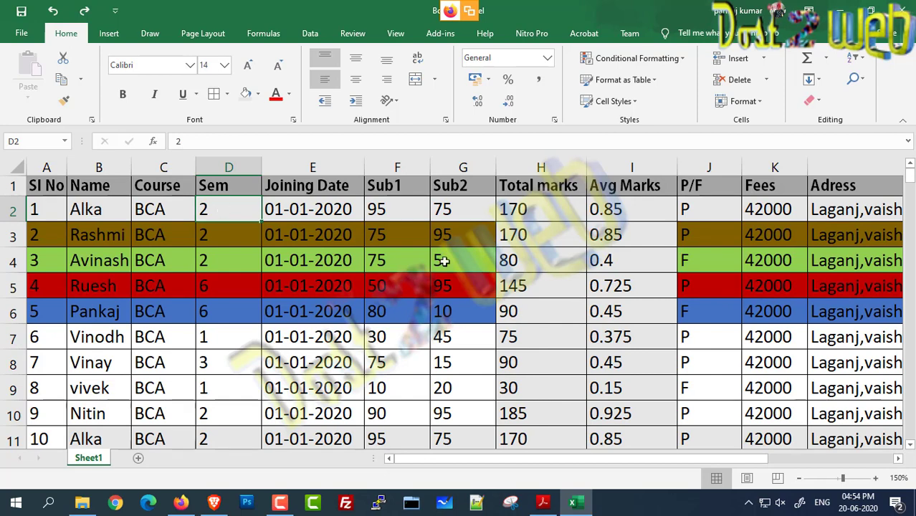
{"action": "left_click", "coordinate": [328, 305]}
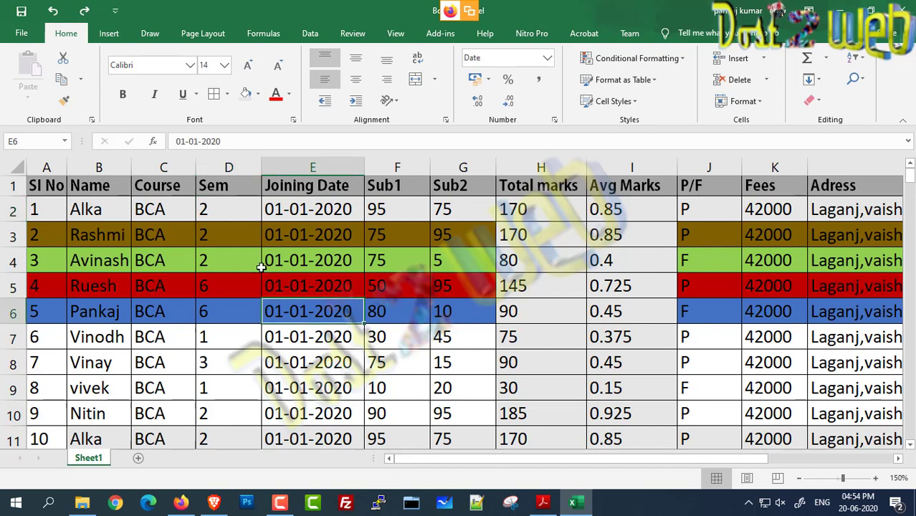
Step: Add filters to the student table's header row, starting from cell A1
{"action": "left_click", "coordinate": [40, 192]}
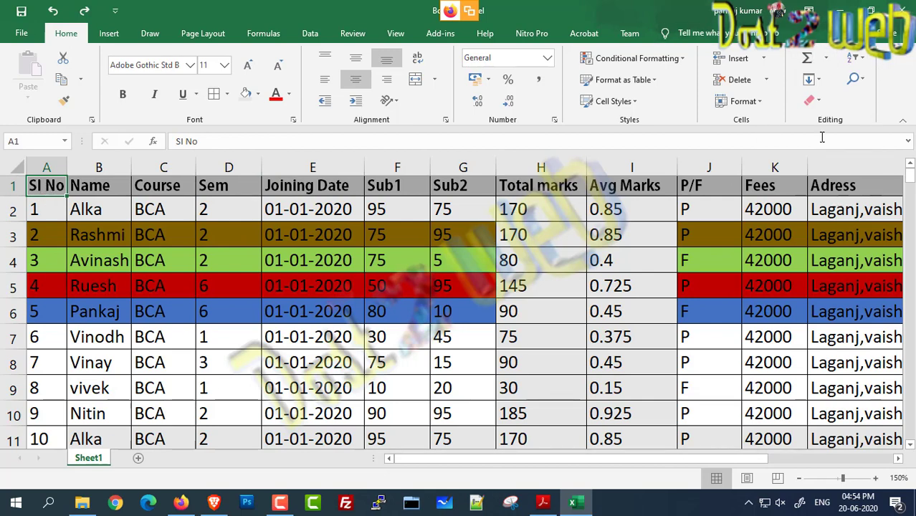
{"action": "left_click", "coordinate": [862, 64]}
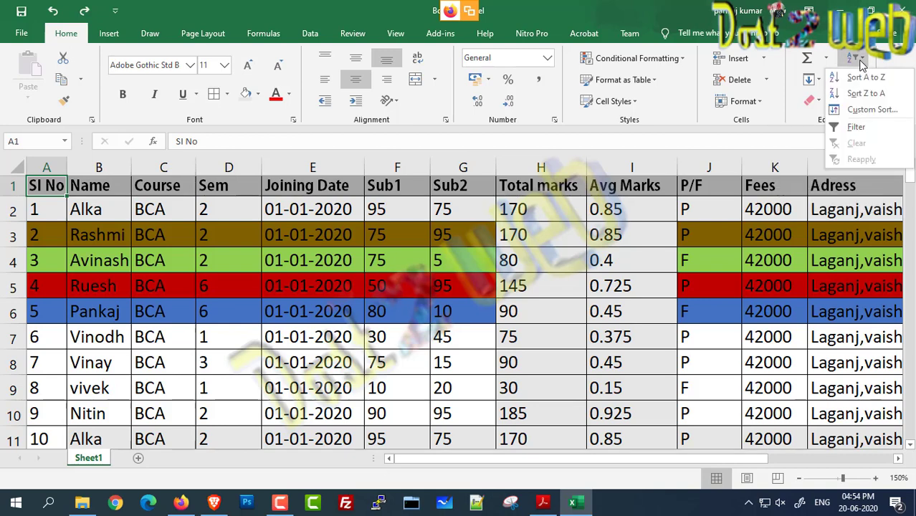
{"action": "left_click", "coordinate": [857, 127]}
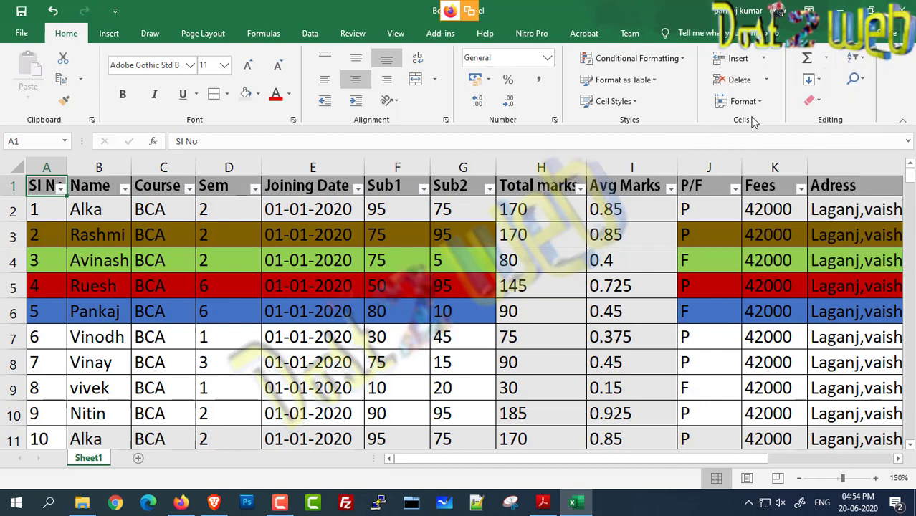
Step: Filter the Sem column to show only the records with value 2, excluding 1, 3, 6 and blanks
{"action": "left_click", "coordinate": [875, 478]}
{"action": "left_click", "coordinate": [874, 479]}
{"action": "left_click", "coordinate": [875, 479]}
{"action": "left_click", "coordinate": [875, 479]}
{"action": "left_click", "coordinate": [875, 478]}
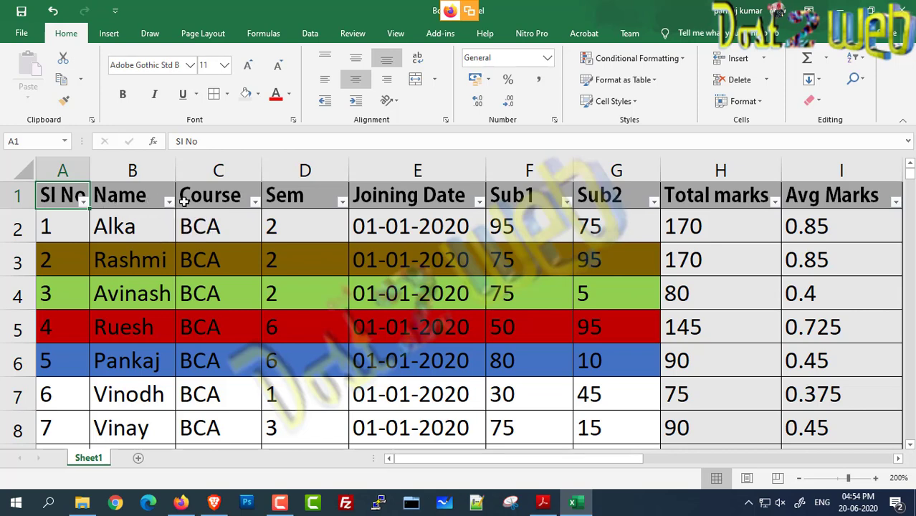
{"action": "left_click", "coordinate": [268, 195]}
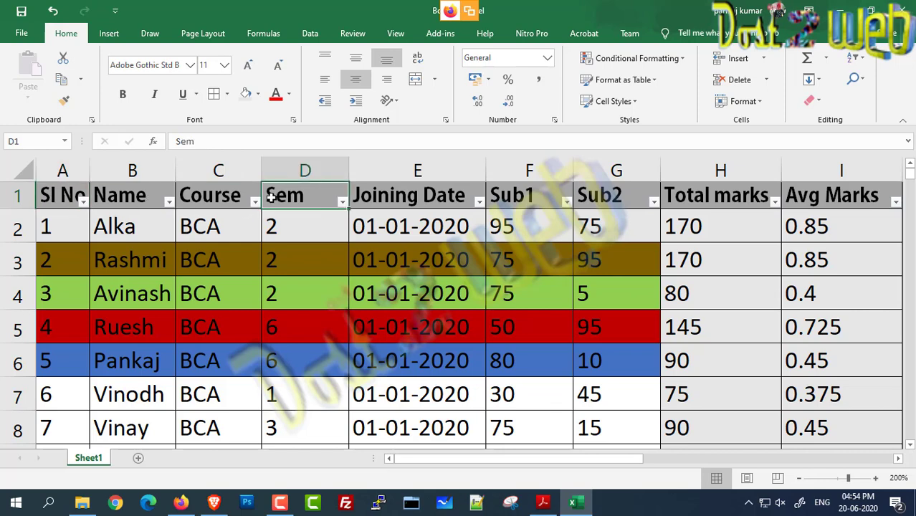
{"action": "left_click", "coordinate": [341, 202]}
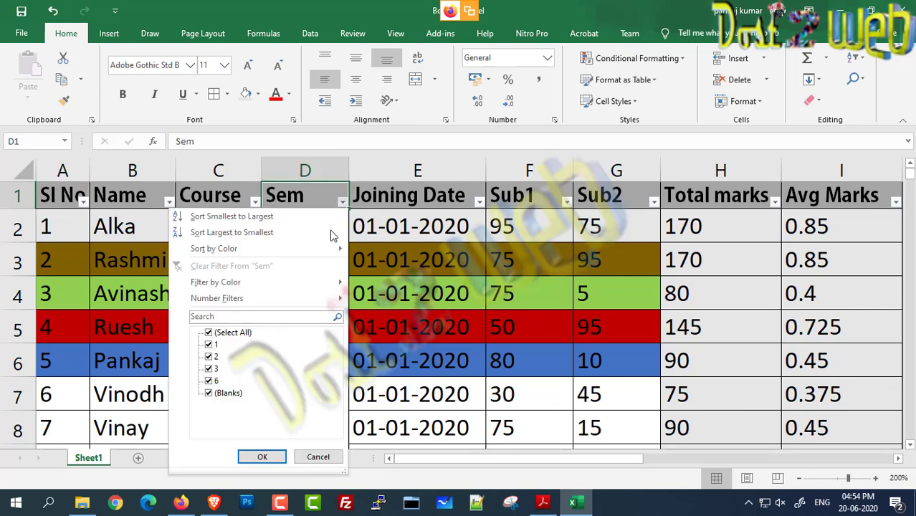
{"action": "left_click", "coordinate": [214, 395]}
{"action": "left_click", "coordinate": [211, 345]}
{"action": "left_click", "coordinate": [209, 369]}
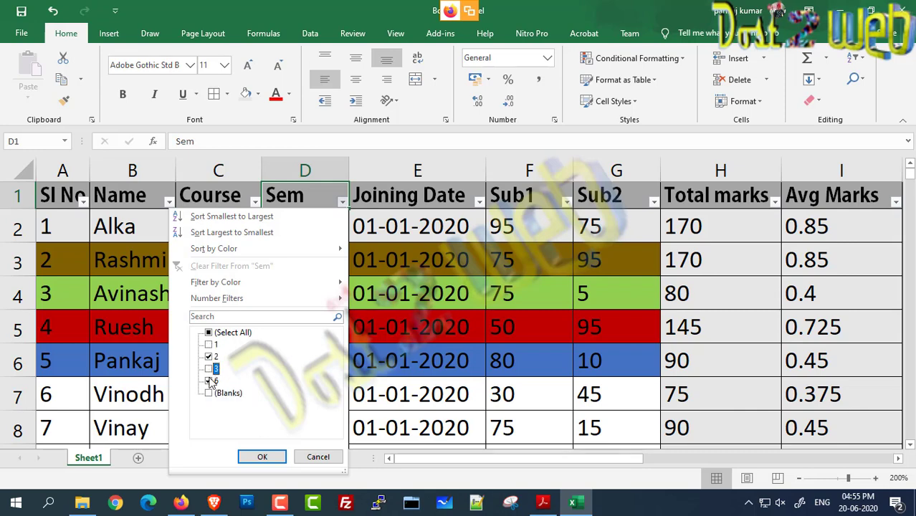
{"action": "left_click", "coordinate": [208, 380]}
{"action": "left_click", "coordinate": [263, 457]}
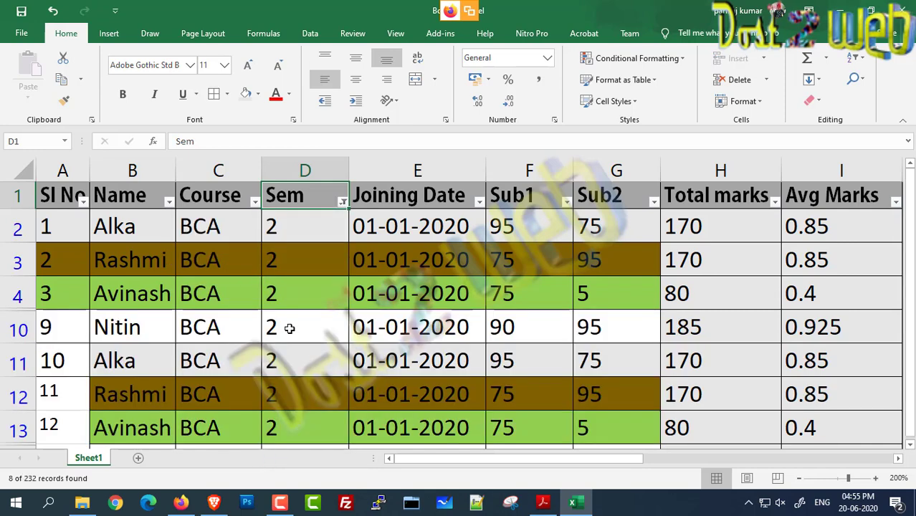
Step: Change the Sem filter to show only the records with value 1, and select the filtered Sem cells
{"action": "scroll", "coordinate": [289, 328], "scroll_direction": "down", "scroll_amount": 1}
{"action": "scroll", "coordinate": [289, 328], "scroll_direction": "up", "scroll_amount": 1}
{"action": "scroll", "coordinate": [240, 260], "scroll_direction": "down", "scroll_amount": 1}
{"action": "scroll", "coordinate": [188, 319], "scroll_direction": "up", "scroll_amount": 1}
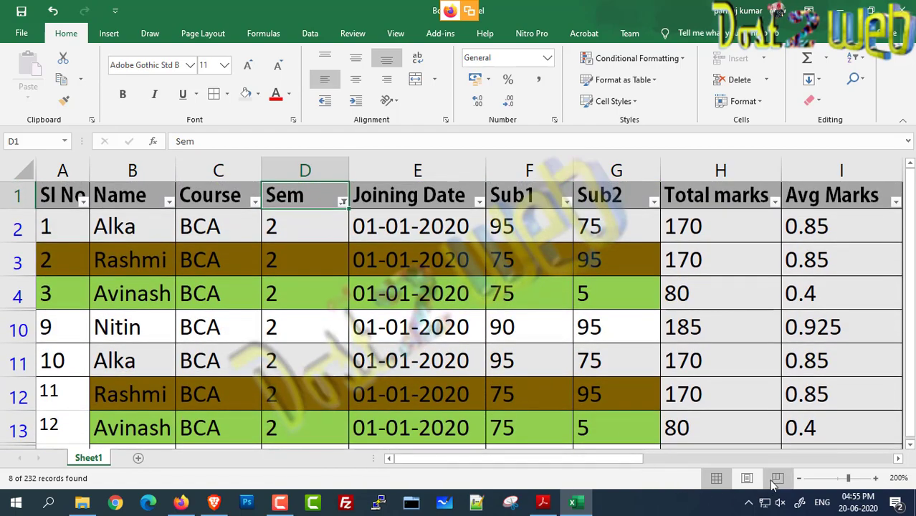
{"action": "left_click", "coordinate": [799, 478]}
{"action": "left_click", "coordinate": [799, 477]}
{"action": "left_click", "coordinate": [799, 478]}
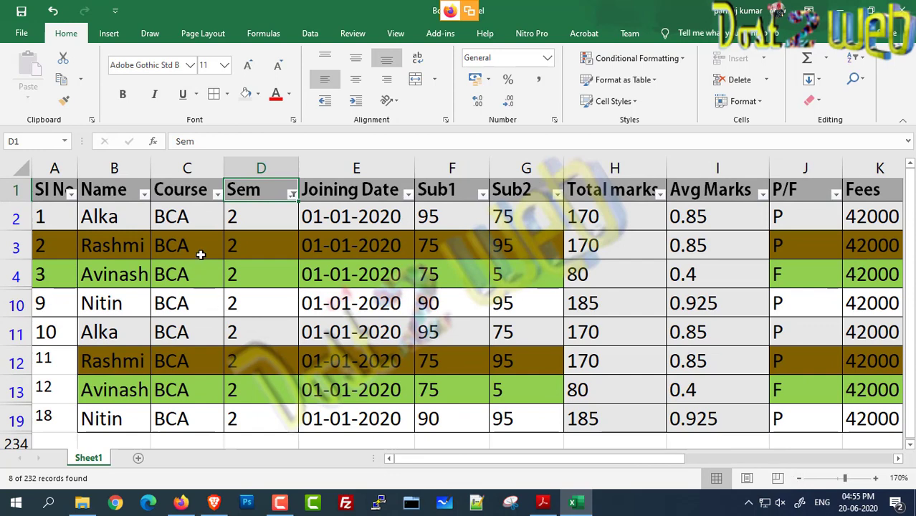
{"action": "left_click", "coordinate": [291, 198]}
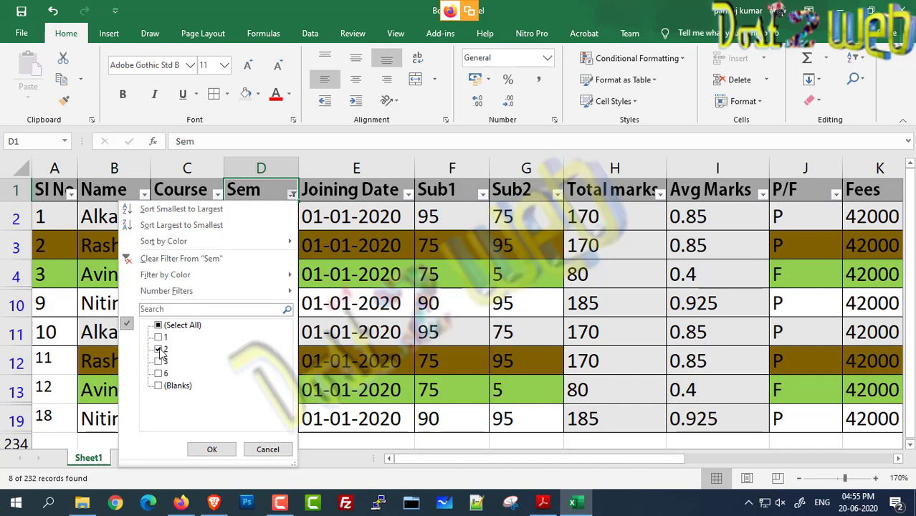
{"action": "left_click", "coordinate": [159, 349]}
{"action": "left_click", "coordinate": [159, 337]}
{"action": "left_click", "coordinate": [212, 449]}
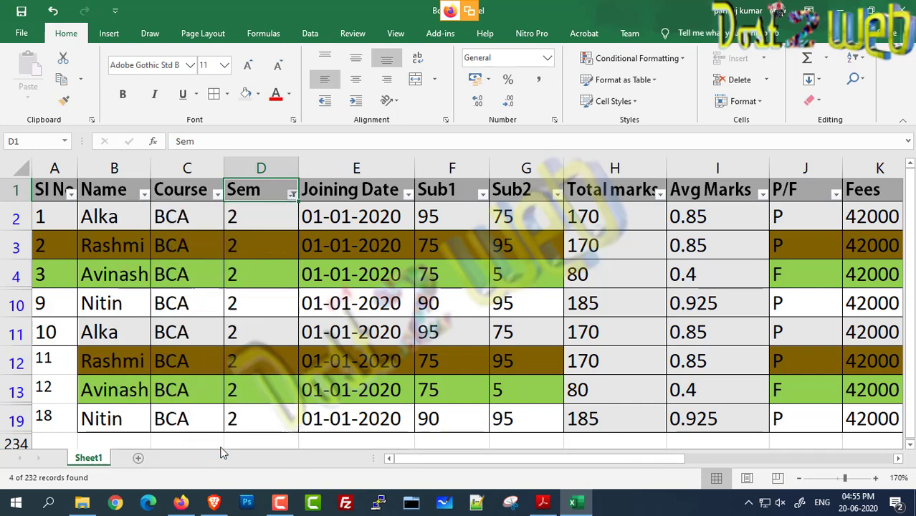
{"action": "left_click_drag", "start_coordinate": [248, 215], "coordinate": [257, 313]}
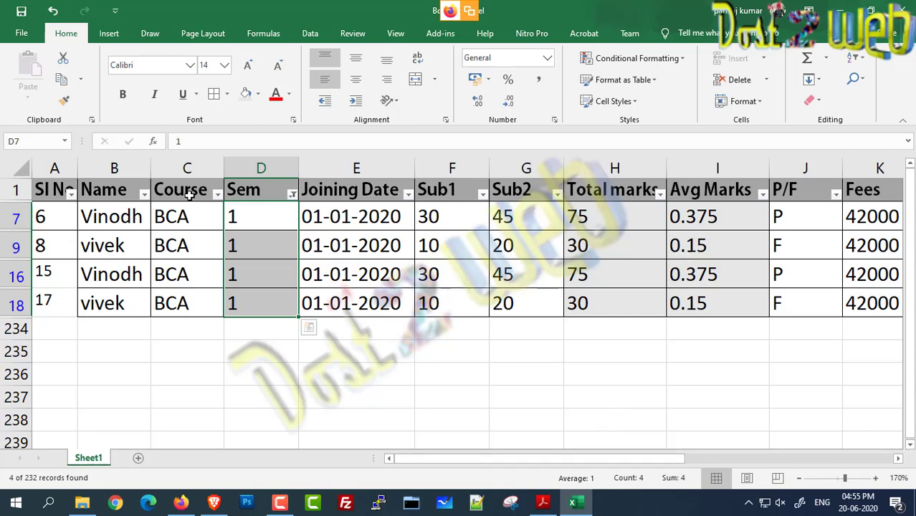
Step: Select all values in the Sem filter to show every student record again
{"action": "left_click", "coordinate": [292, 196]}
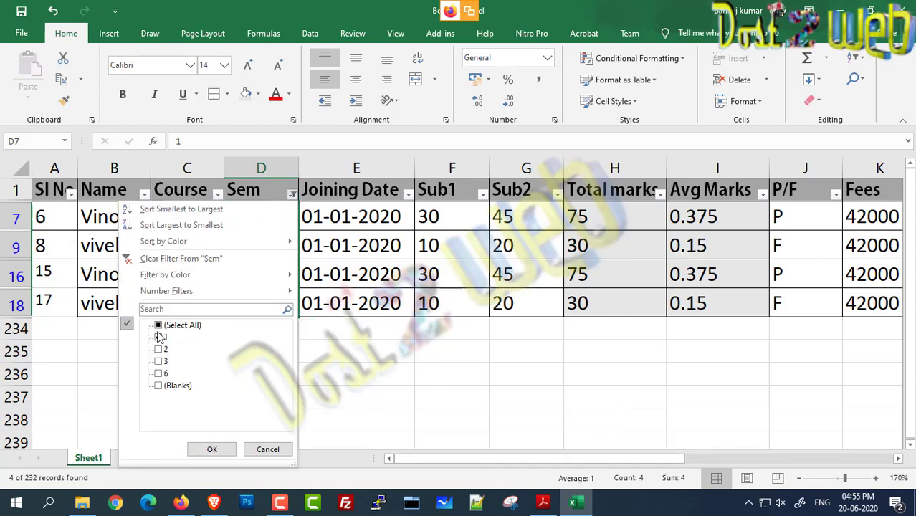
{"action": "left_click", "coordinate": [159, 324]}
{"action": "left_click", "coordinate": [211, 449]}
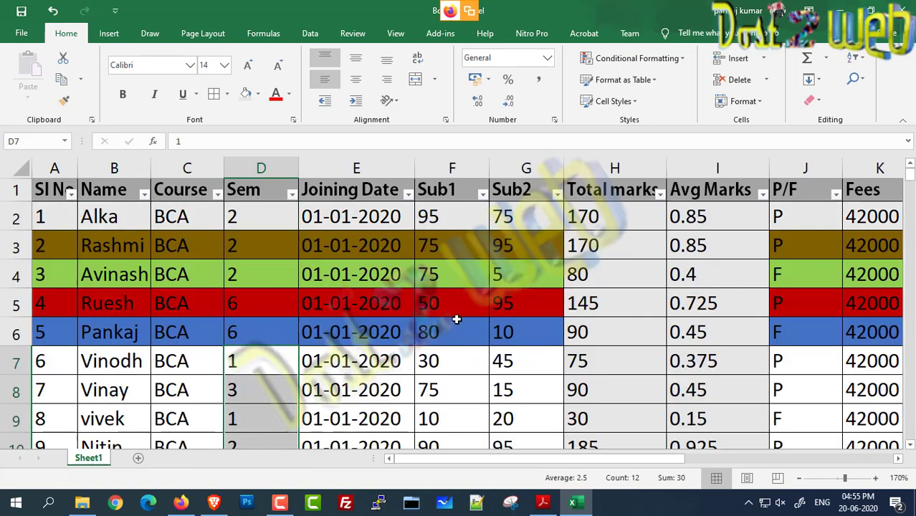
{"action": "left_click", "coordinate": [265, 261]}
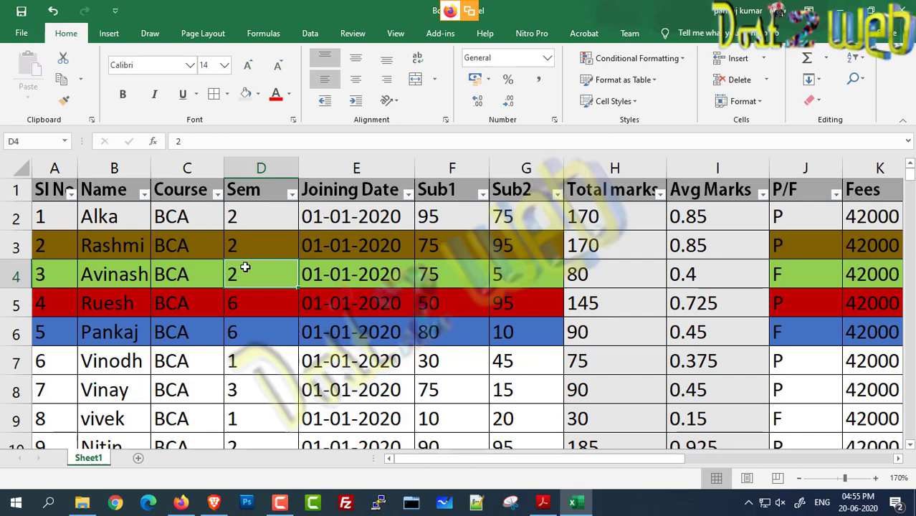
Step: Filter the P/F column to show only the P records, excluding F and blanks, and look through the filtered rows
{"action": "left_click", "coordinate": [836, 195]}
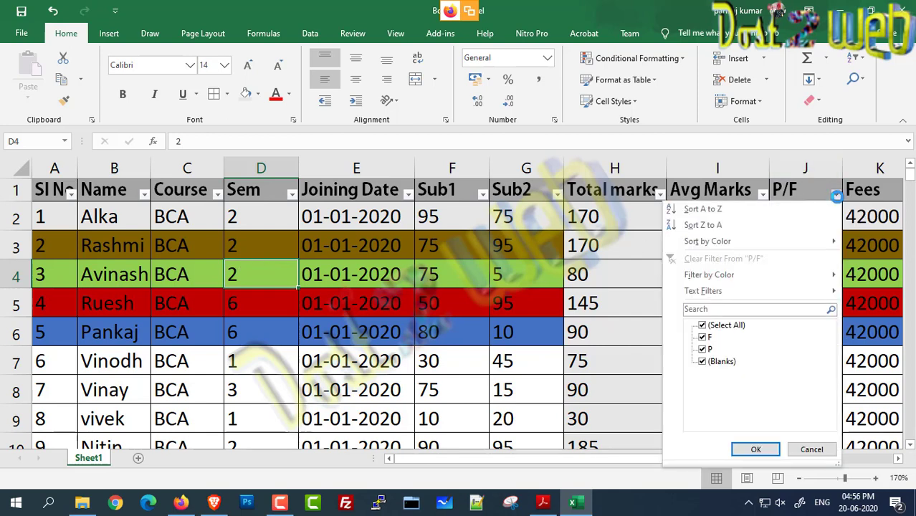
{"action": "left_click", "coordinate": [702, 361]}
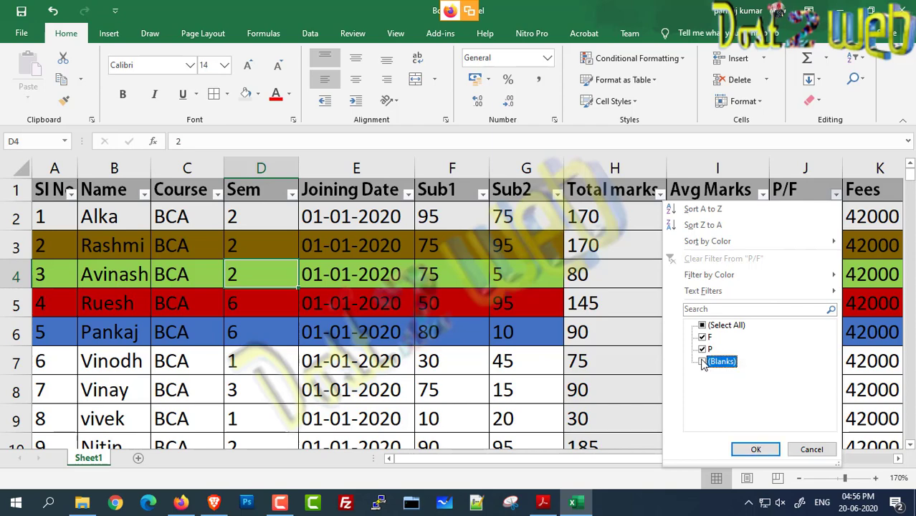
{"action": "left_click", "coordinate": [702, 337]}
{"action": "left_click", "coordinate": [738, 451]}
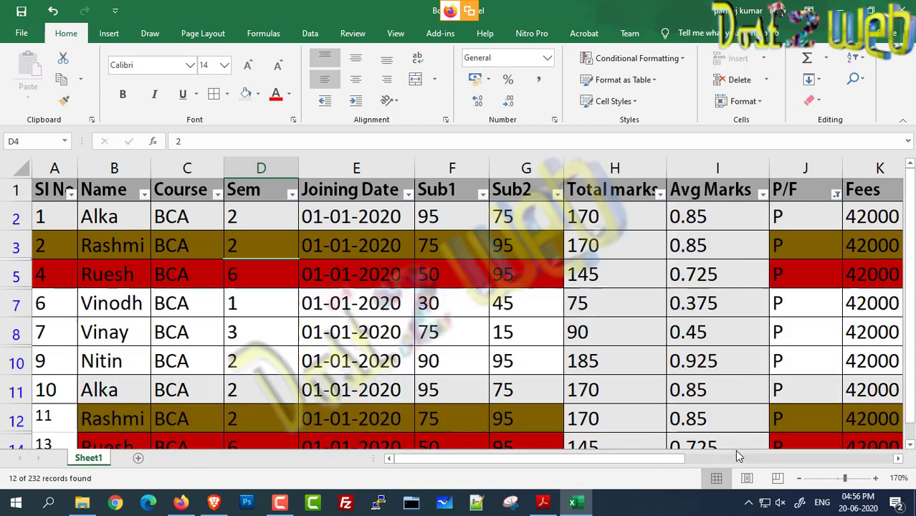
{"action": "scroll", "coordinate": [605, 336], "scroll_direction": "down", "scroll_amount": 2}
{"action": "scroll", "coordinate": [573, 308], "scroll_direction": "down", "scroll_amount": 1}
{"action": "scroll", "coordinate": [535, 285], "scroll_direction": "up", "scroll_amount": 3}
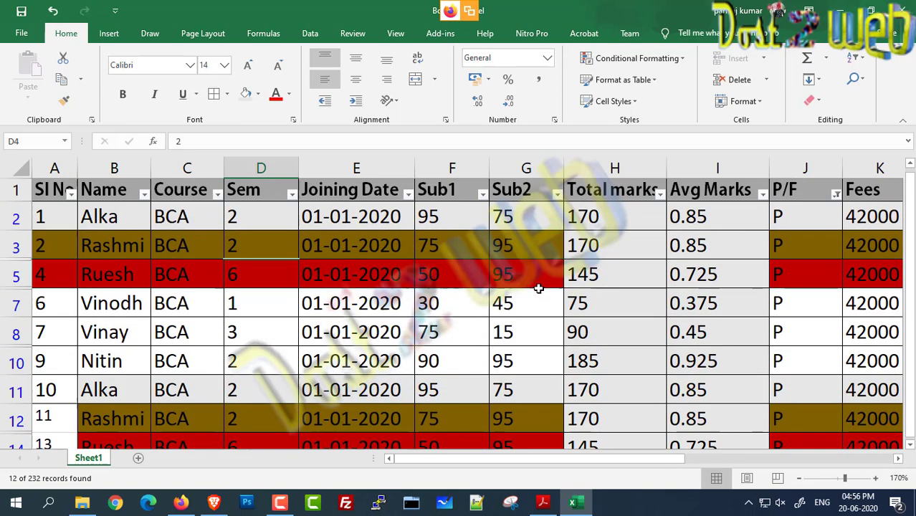
Step: Change the P/F filter to show only the F records
{"action": "left_click", "coordinate": [837, 194]}
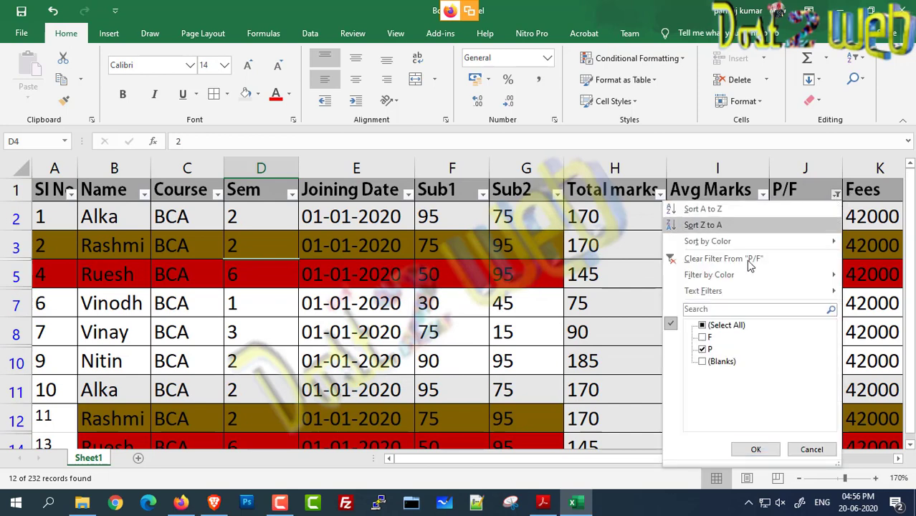
{"action": "left_click", "coordinate": [703, 349]}
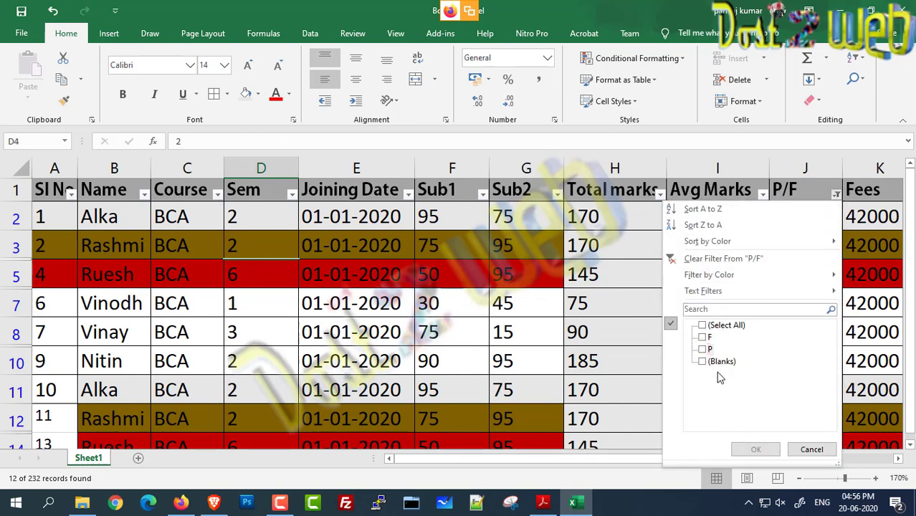
{"action": "left_click", "coordinate": [703, 337]}
{"action": "left_click", "coordinate": [754, 450]}
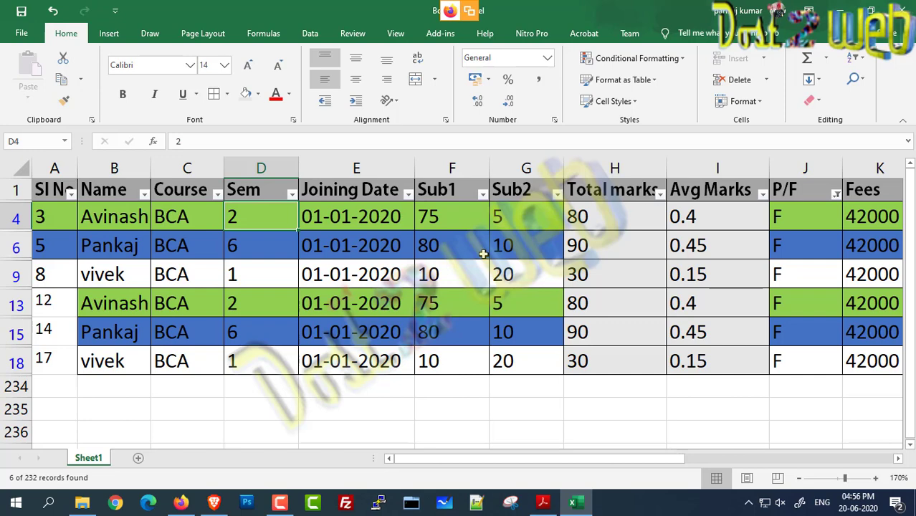
Step: Insert a blank column between the Avg Marks and P/F columns
{"action": "left_click", "coordinate": [335, 259]}
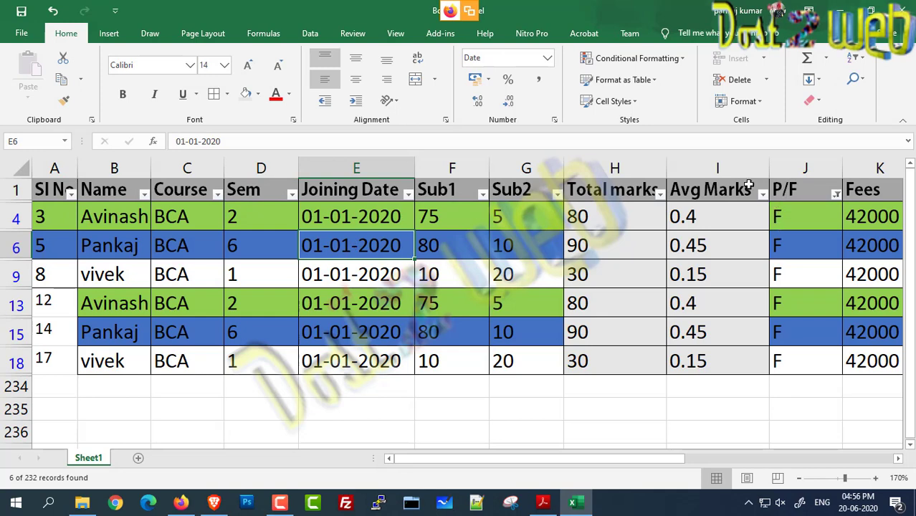
{"action": "left_click", "coordinate": [786, 164]}
{"action": "right_click", "coordinate": [784, 164]}
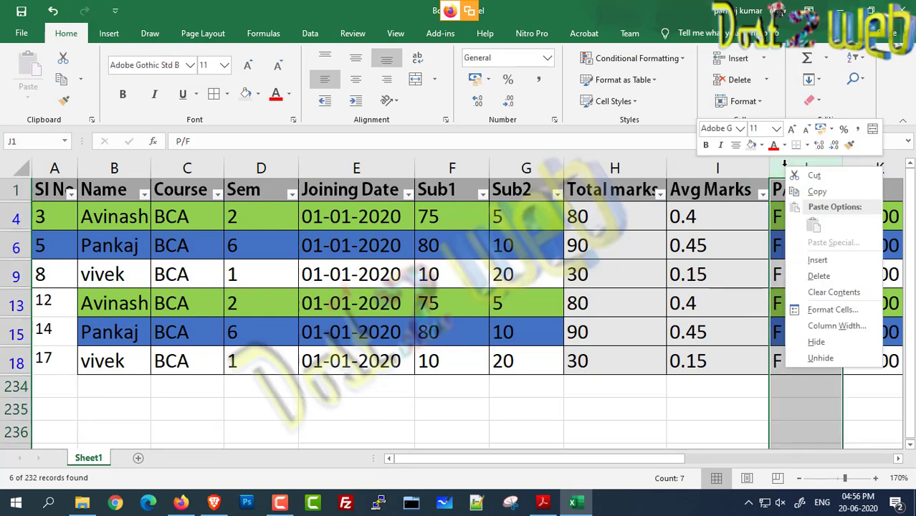
{"action": "left_click", "coordinate": [815, 259]}
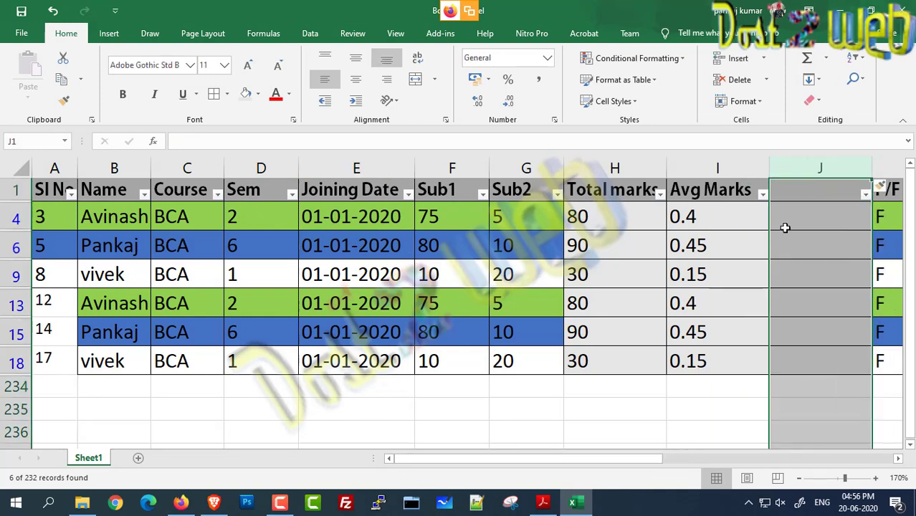
{"action": "left_click", "coordinate": [424, 222]}
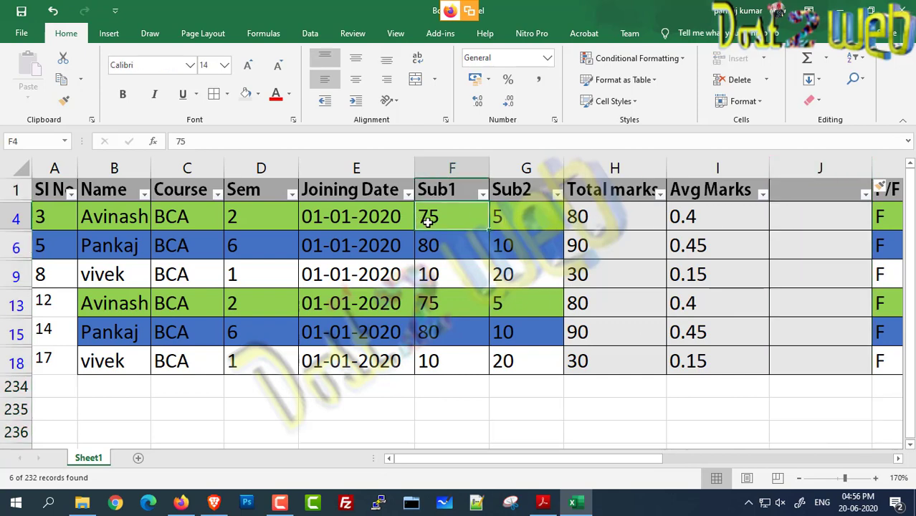
{"action": "left_click", "coordinate": [525, 221]}
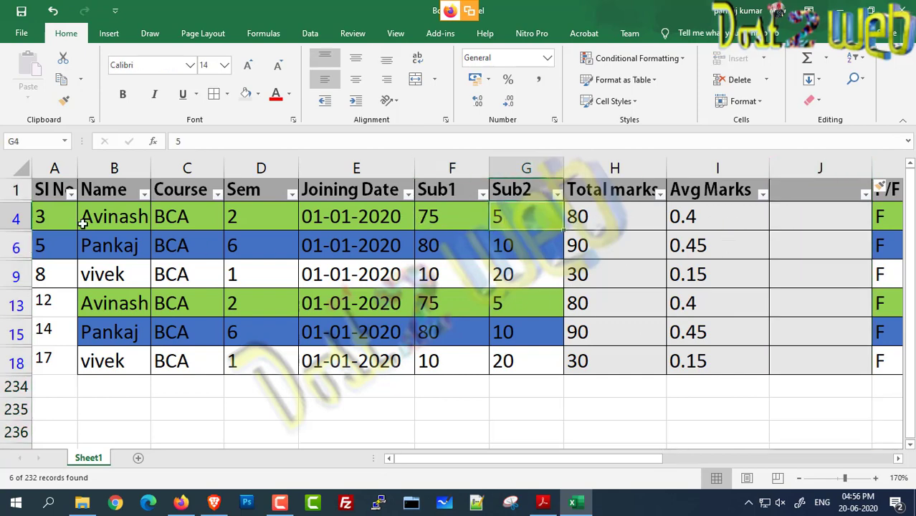
Step: Select all values in the P/F filter to show every student record again
{"action": "left_click", "coordinate": [894, 192]}
{"action": "left_click_drag", "start_coordinate": [573, 458], "coordinate": [687, 461]}
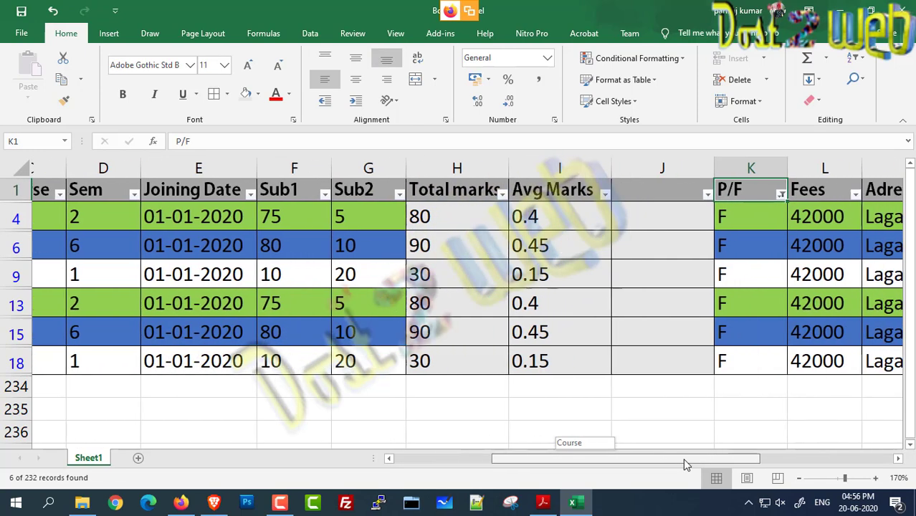
{"action": "left_click", "coordinate": [746, 194]}
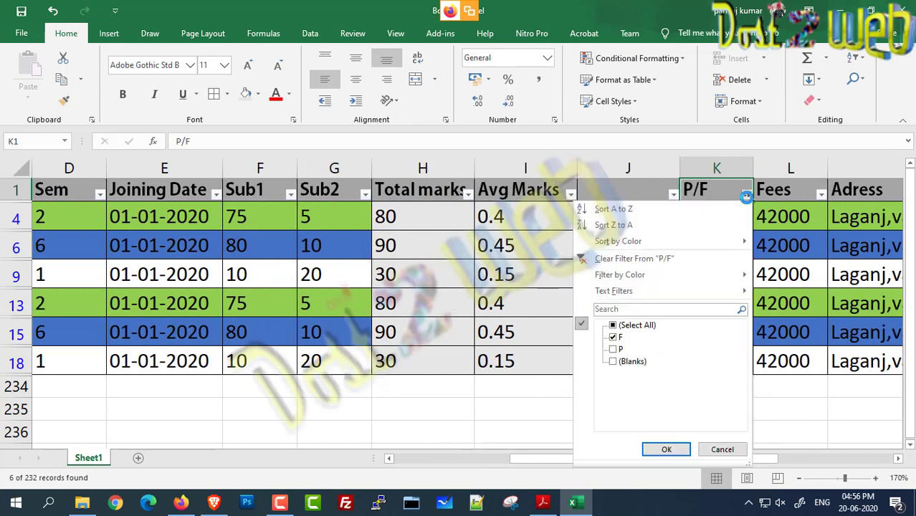
{"action": "left_click", "coordinate": [613, 326]}
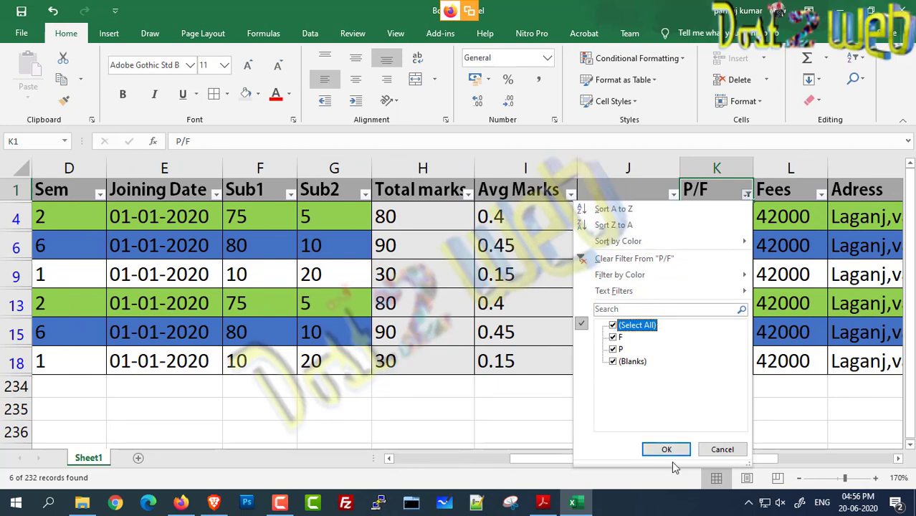
{"action": "left_click", "coordinate": [666, 449]}
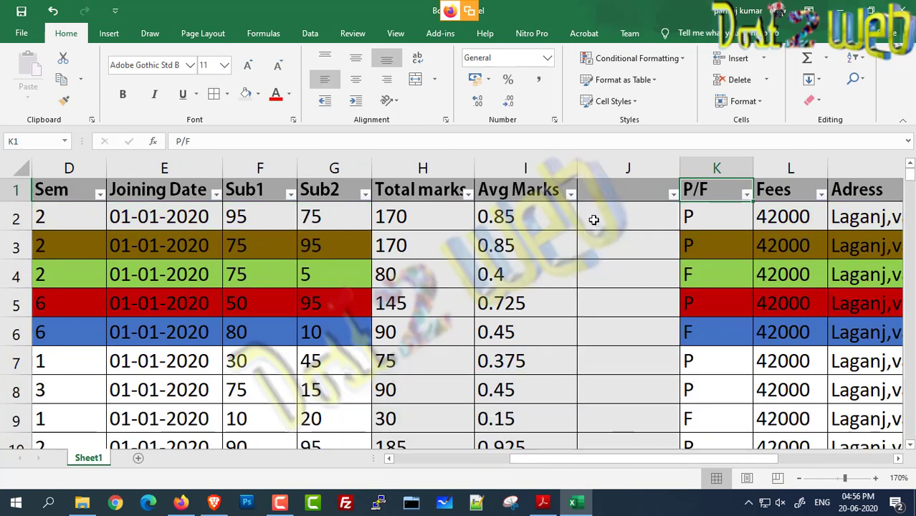
Step: Subtract Sub2 from Sub1 for the first student by entering =F2-G2 in cell J2 of the blank column
{"action": "left_click_drag", "start_coordinate": [243, 216], "coordinate": [331, 228]}
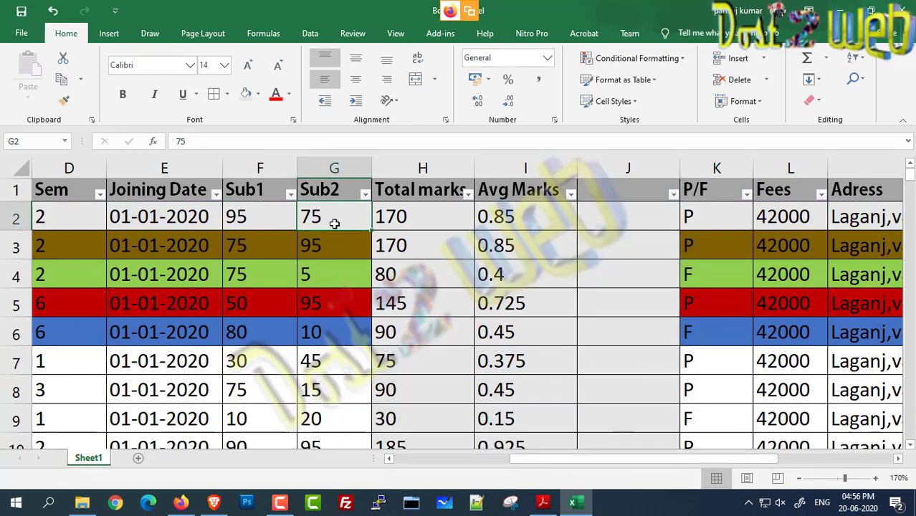
{"action": "left_click", "coordinate": [595, 220]}
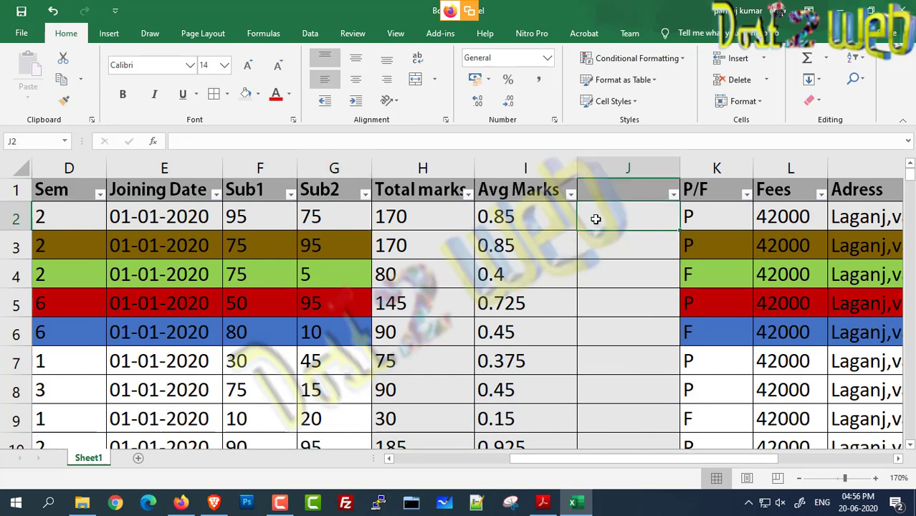
{"action": "type", "text": "="}
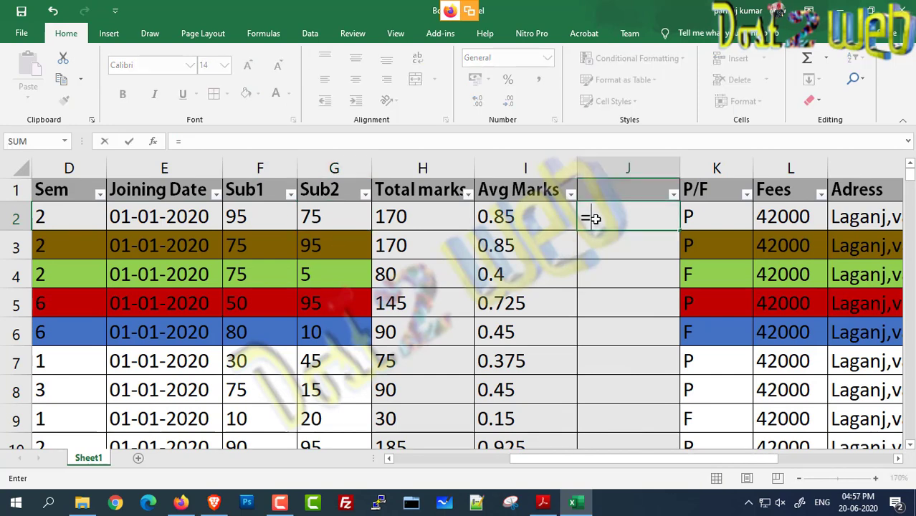
{"action": "left_click", "coordinate": [252, 217]}
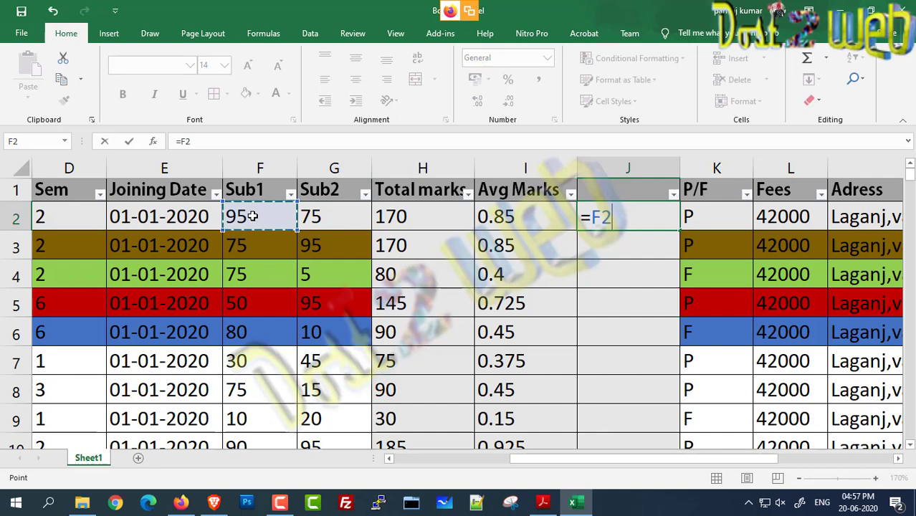
{"action": "type", "text": "-"}
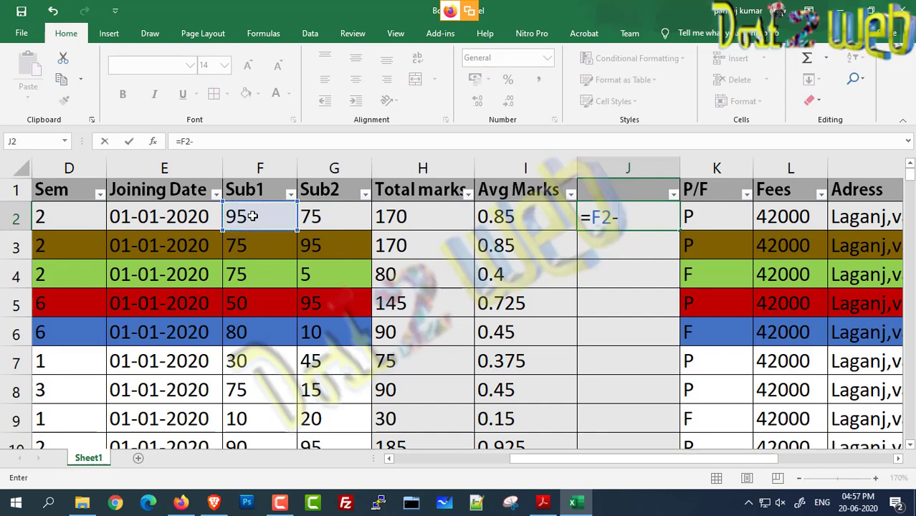
{"action": "left_click", "coordinate": [331, 222]}
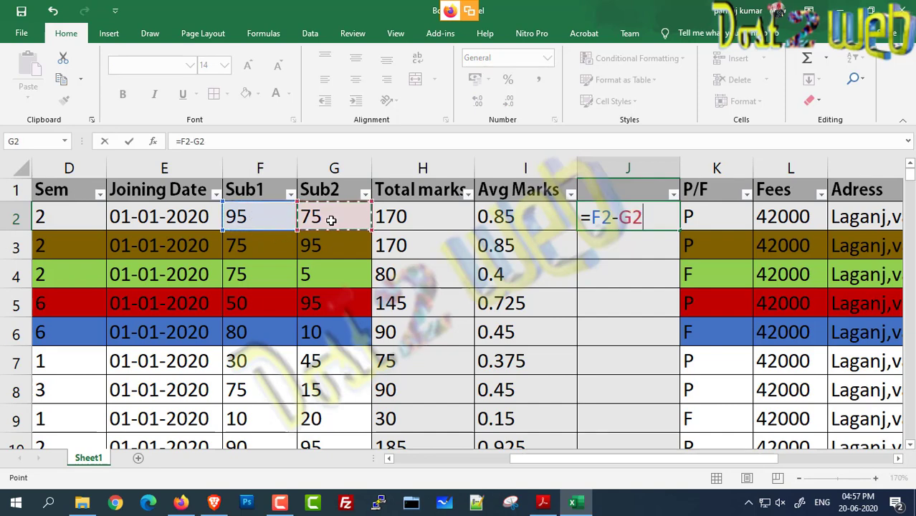
{"action": "key", "text": "Return"}
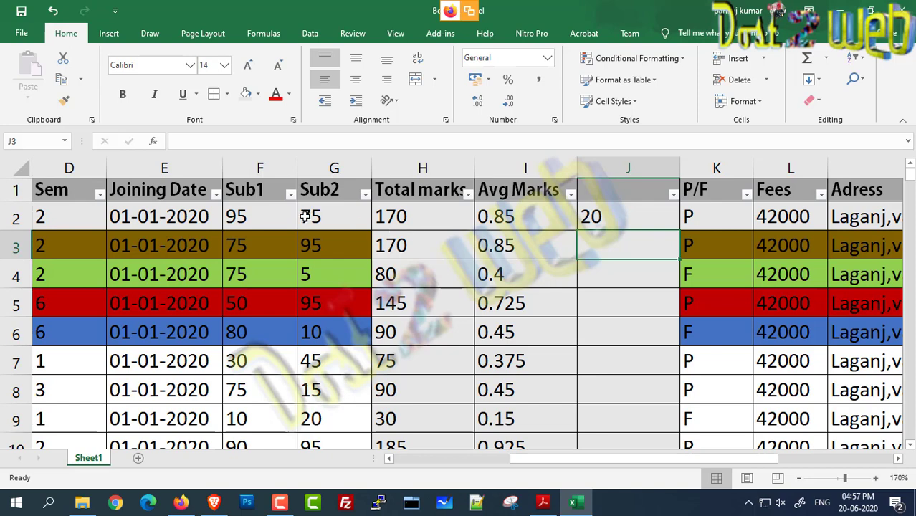
{"action": "left_click", "coordinate": [614, 215]}
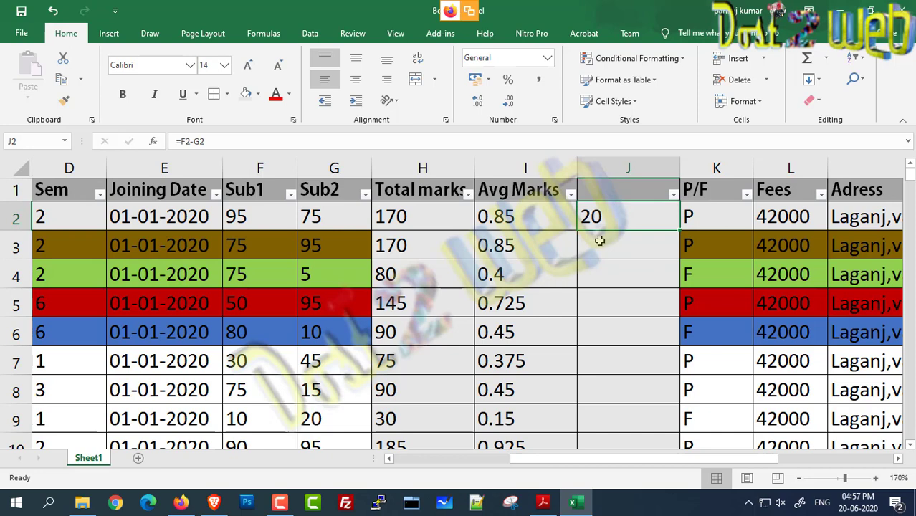
Step: Multiply Sub1 by Sub2 for the second student by entering =F3*G3 in cell J3
{"action": "left_click", "coordinate": [248, 246]}
{"action": "left_click_drag", "start_coordinate": [309, 249], "coordinate": [317, 248]}
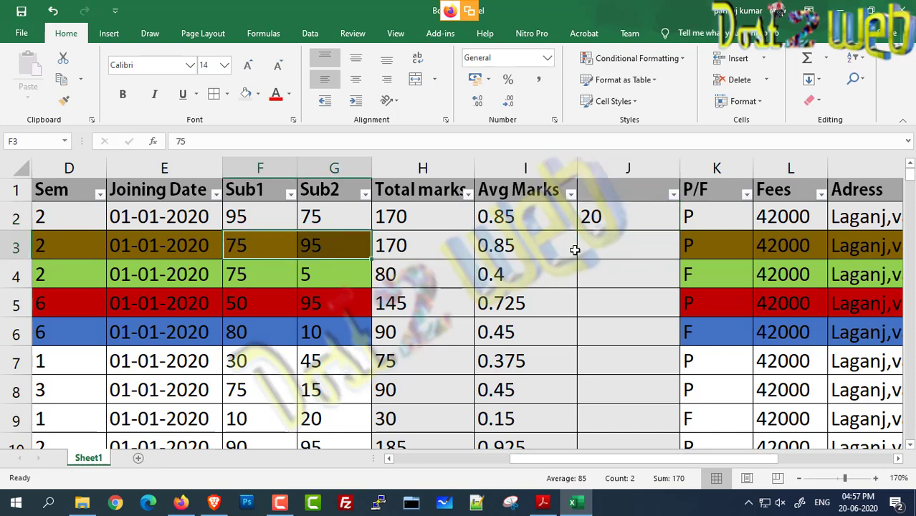
{"action": "left_click", "coordinate": [604, 246]}
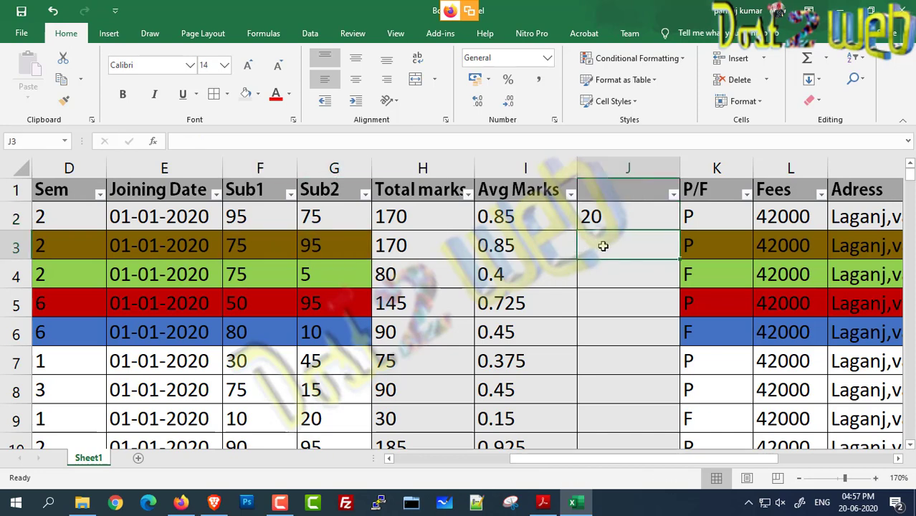
{"action": "type", "text": "="}
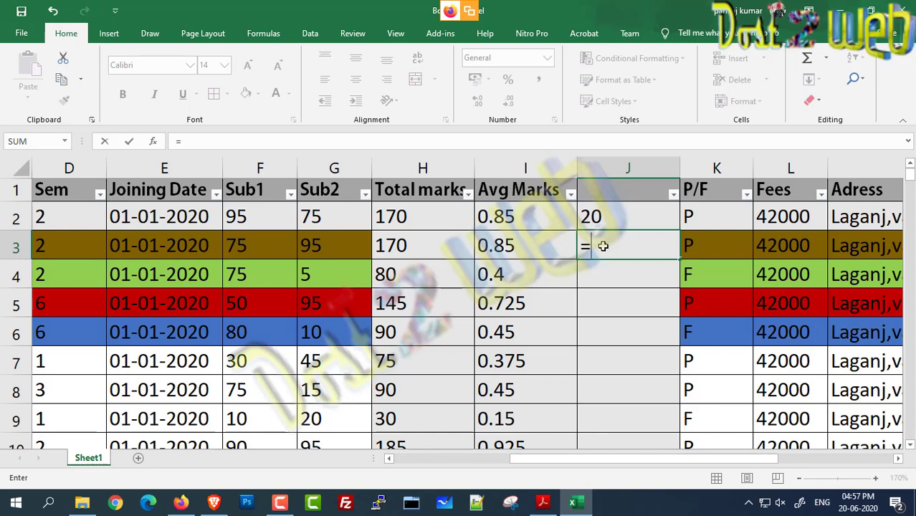
{"action": "left_click", "coordinate": [261, 249]}
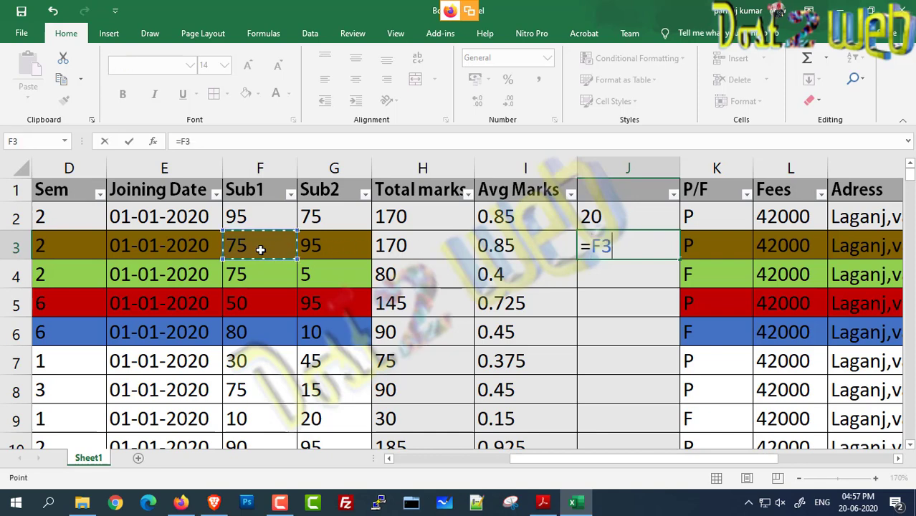
{"action": "type", "text": "*"}
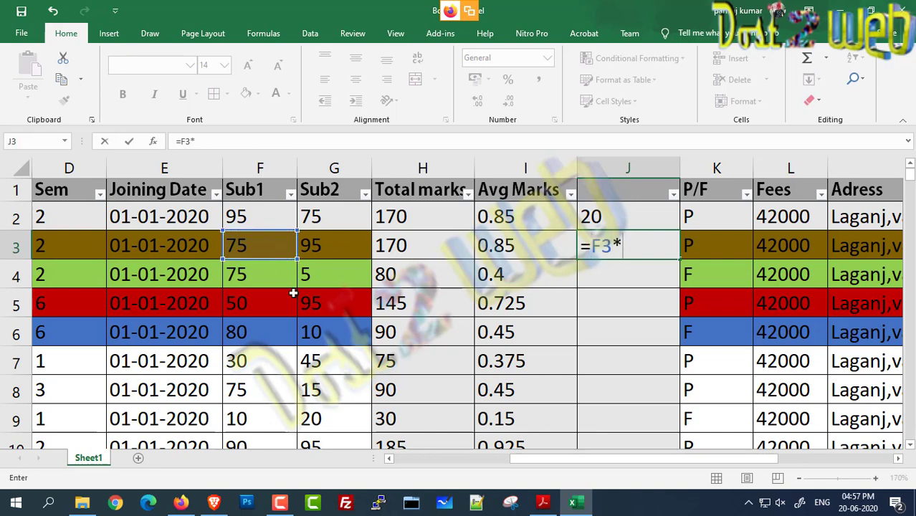
{"action": "left_click", "coordinate": [345, 250]}
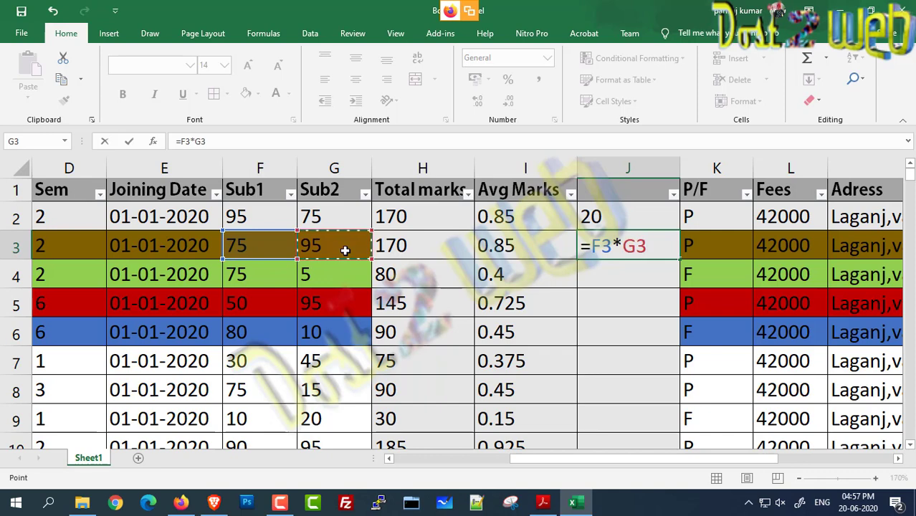
{"action": "key", "text": "Return"}
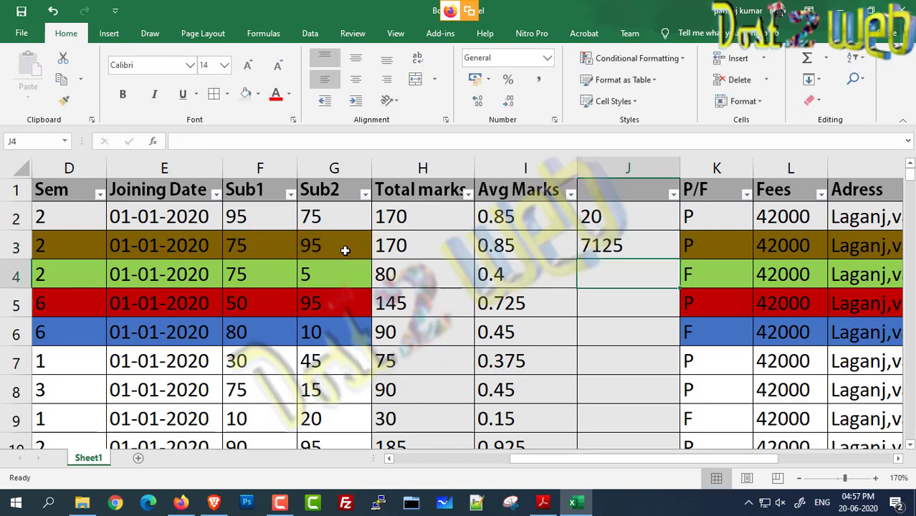
Step: Fill the multiplication formula from J3 down to J6, and check the Sub1 and Sub2 marks in row 4
{"action": "left_click", "coordinate": [631, 246]}
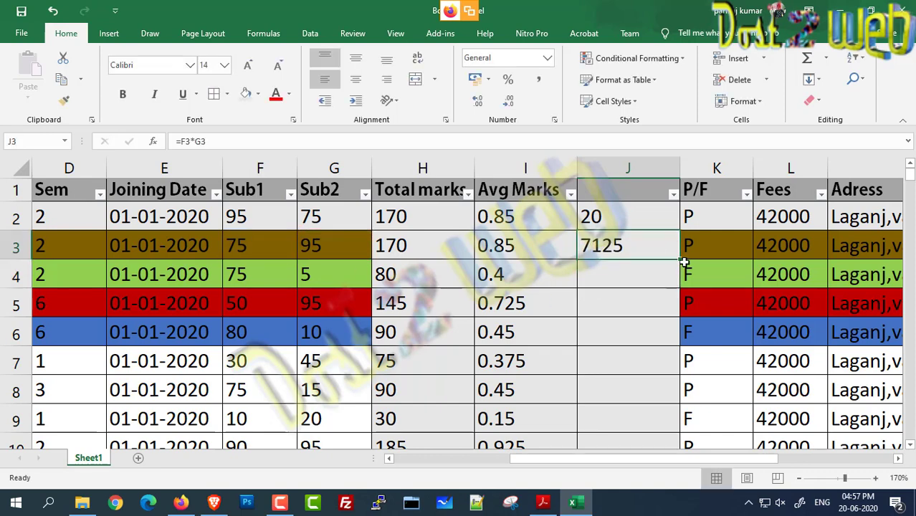
{"action": "left_click_drag", "start_coordinate": [678, 261], "coordinate": [671, 351]}
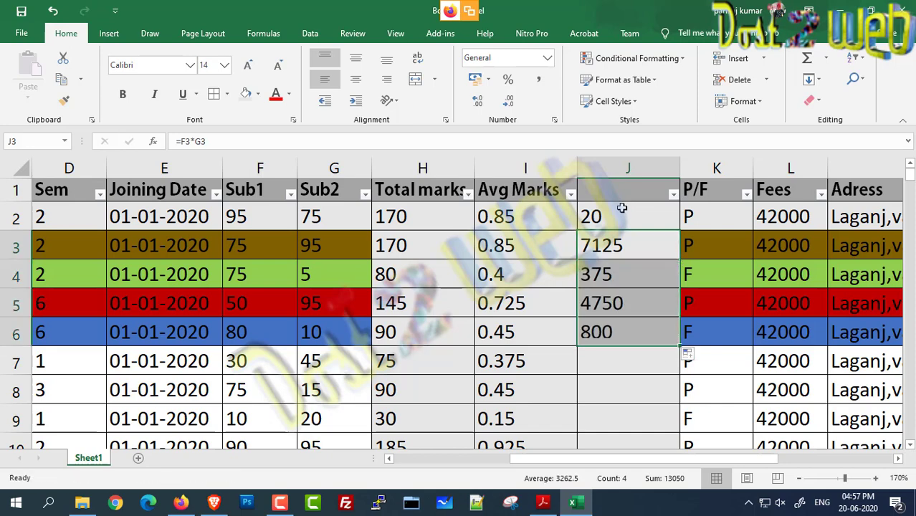
{"action": "left_click", "coordinate": [245, 278]}
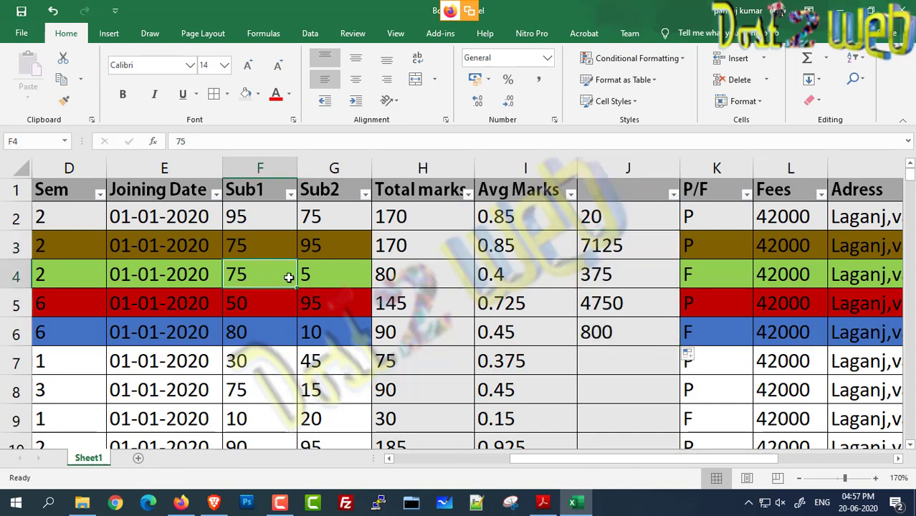
{"action": "left_click", "coordinate": [317, 277]}
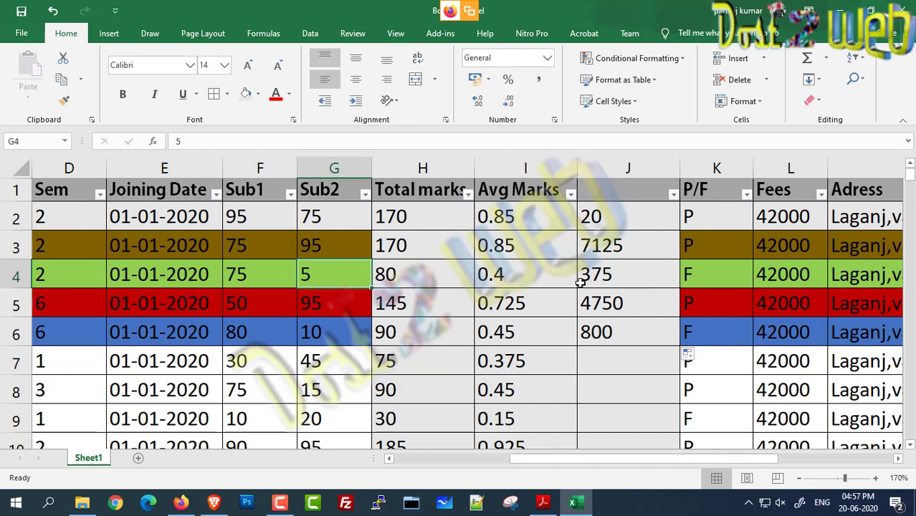
Step: Check the multiplication formulas in J4 and J6 against the Sub1 and Sub2 marks in row 4
{"action": "left_click", "coordinate": [622, 276]}
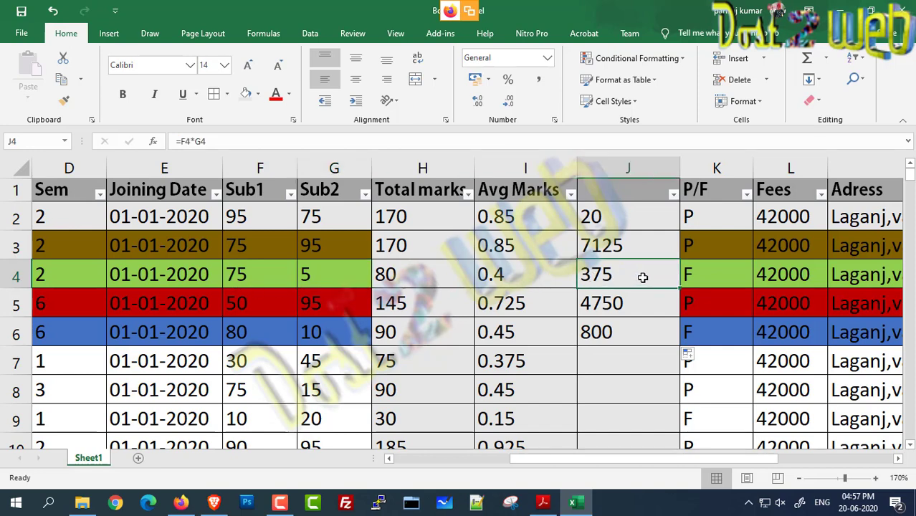
{"action": "left_click", "coordinate": [641, 323]}
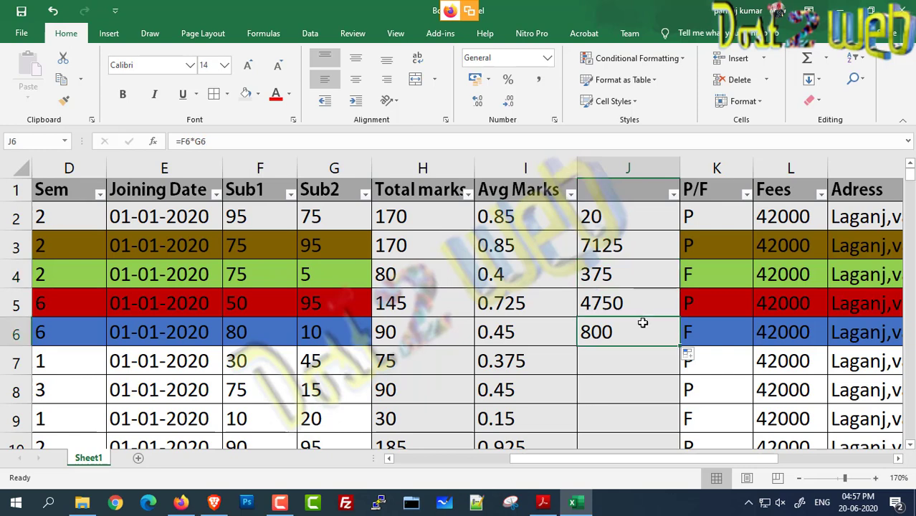
{"action": "left_click", "coordinate": [641, 276]}
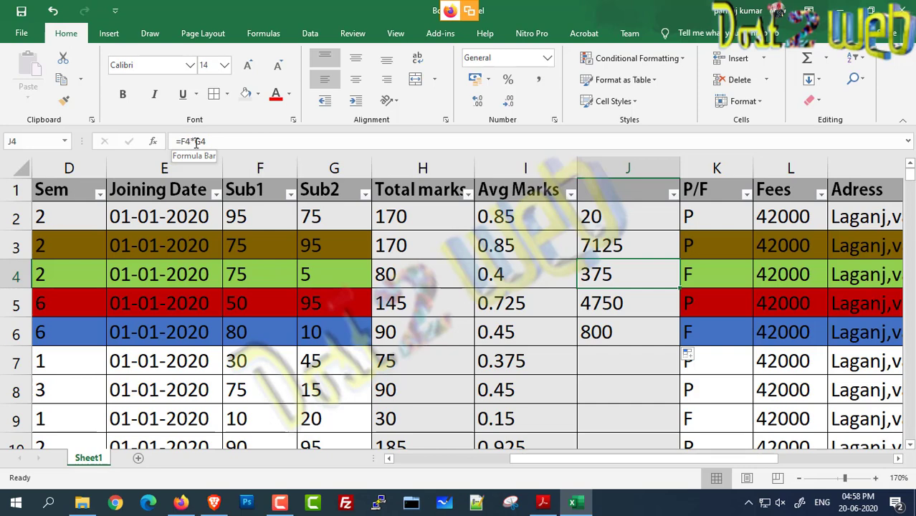
{"action": "left_click", "coordinate": [265, 278]}
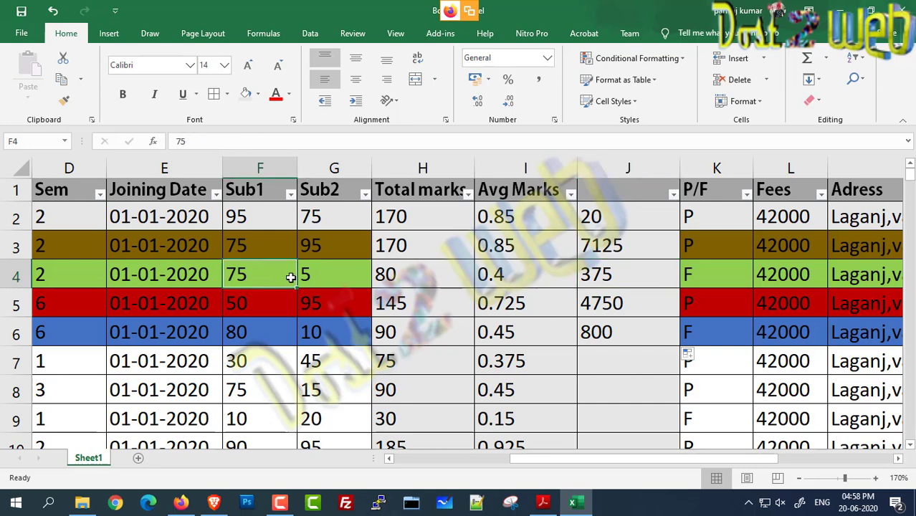
{"action": "left_click", "coordinate": [321, 276]}
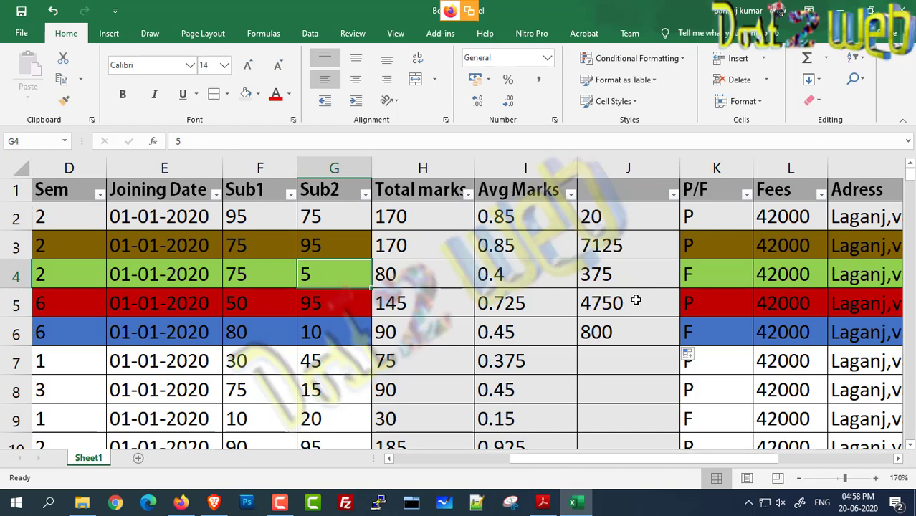
{"action": "scroll", "coordinate": [635, 298], "scroll_direction": "down", "scroll_amount": 2}
{"action": "scroll", "coordinate": [636, 299], "scroll_direction": "up", "scroll_amount": 1}
{"action": "scroll", "coordinate": [636, 299], "scroll_direction": "up", "scroll_amount": 2}
{"action": "left_click", "coordinate": [605, 274]}
Step: Insert the AVERAGE function in cell J7 with the range J2:J6 as its argument
{"action": "left_click", "coordinate": [612, 359]}
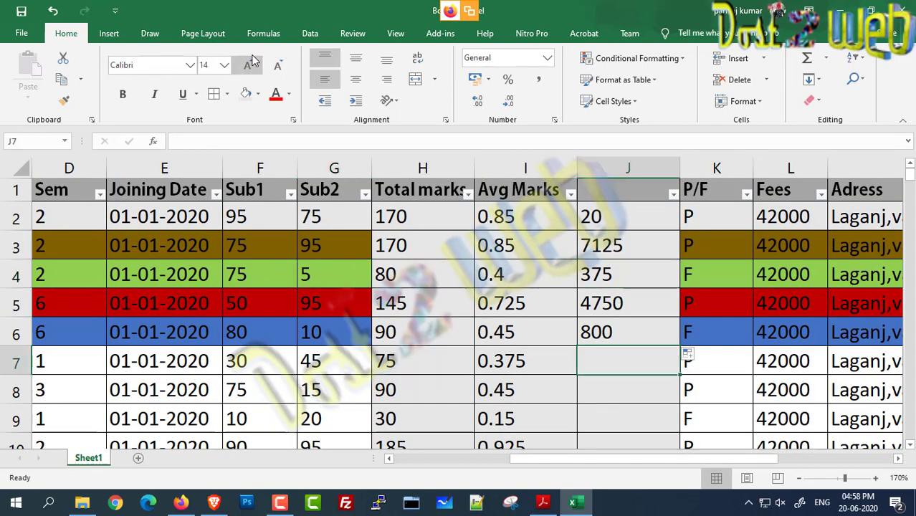
{"action": "left_click", "coordinate": [263, 33]}
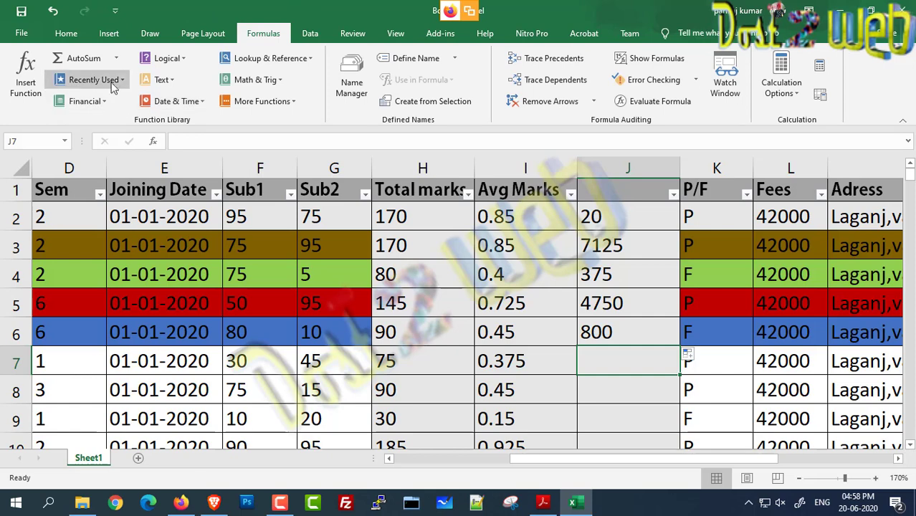
{"action": "left_click", "coordinate": [27, 100]}
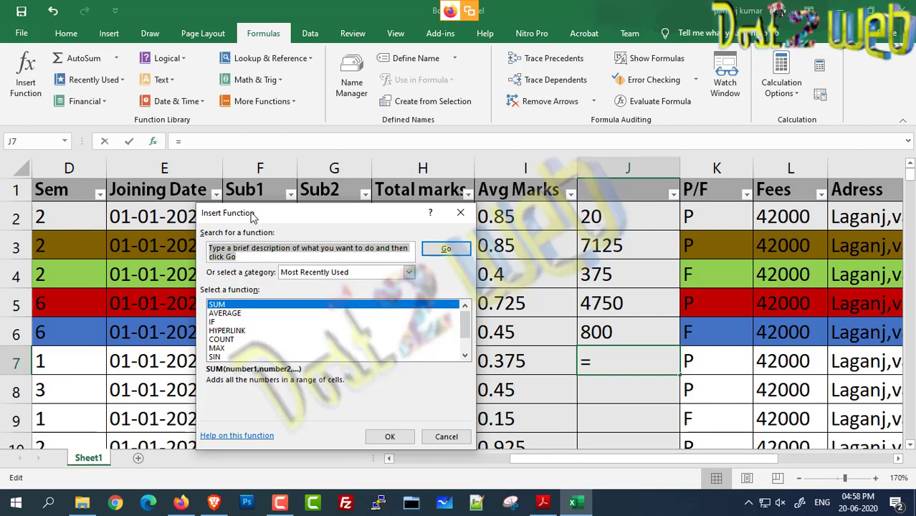
{"action": "left_click_drag", "start_coordinate": [252, 215], "coordinate": [247, 180]}
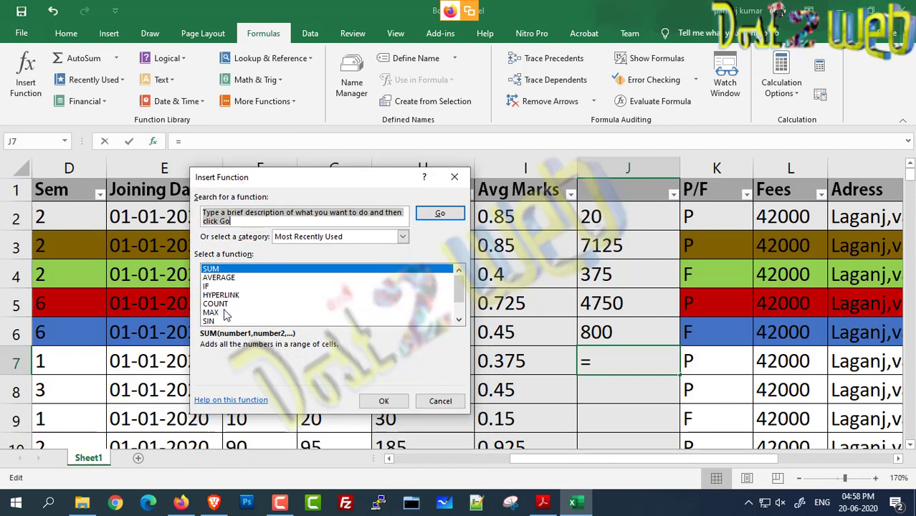
{"action": "scroll", "coordinate": [453, 298], "scroll_direction": "down", "scroll_amount": 1}
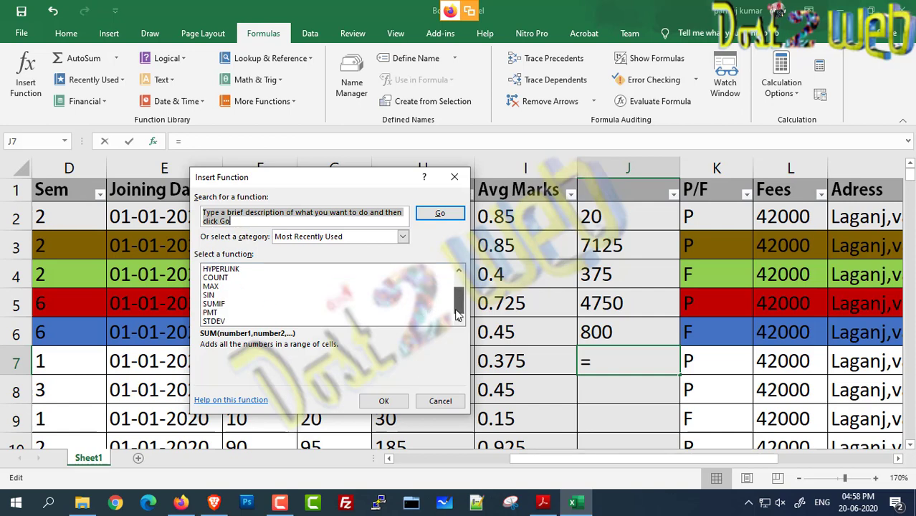
{"action": "scroll", "coordinate": [232, 288], "scroll_direction": "up", "scroll_amount": 1}
{"action": "left_click", "coordinate": [228, 278]}
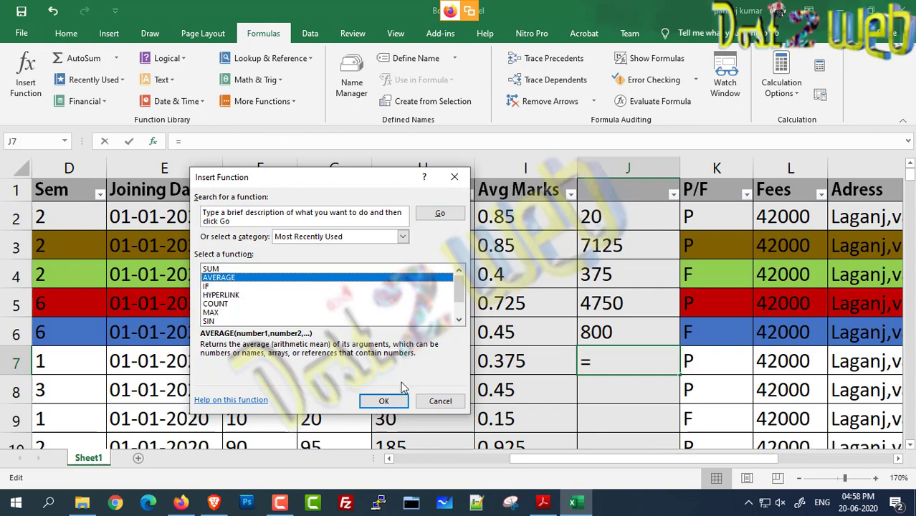
{"action": "left_click", "coordinate": [382, 401]}
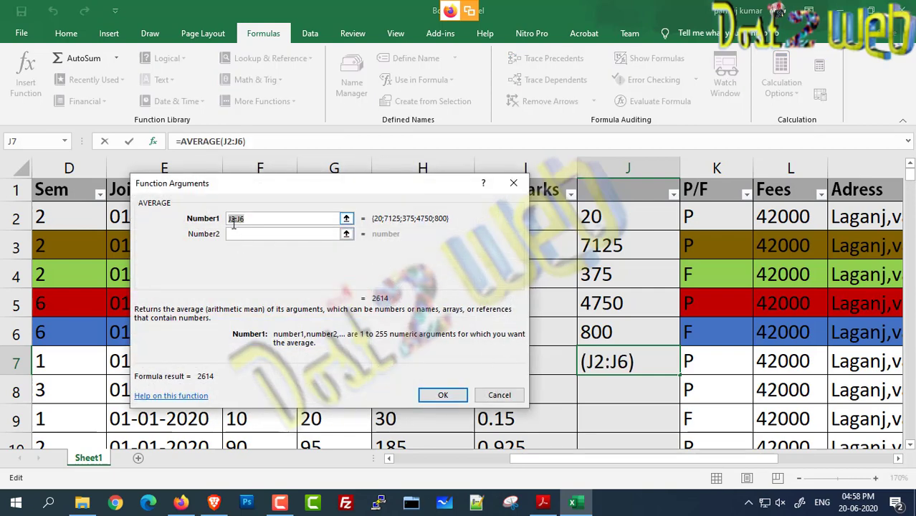
{"action": "left_click_drag", "start_coordinate": [304, 192], "coordinate": [373, 96]}
{"action": "left_click", "coordinate": [511, 298]}
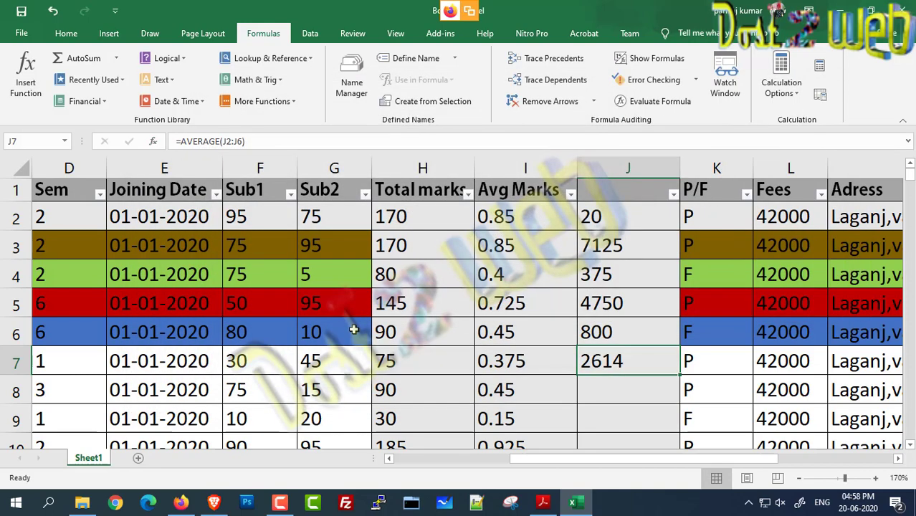
Step: Edit the formula in J7 to average only two cells, =AVERAGE(J2,J6)
{"action": "double_click", "coordinate": [591, 362]}
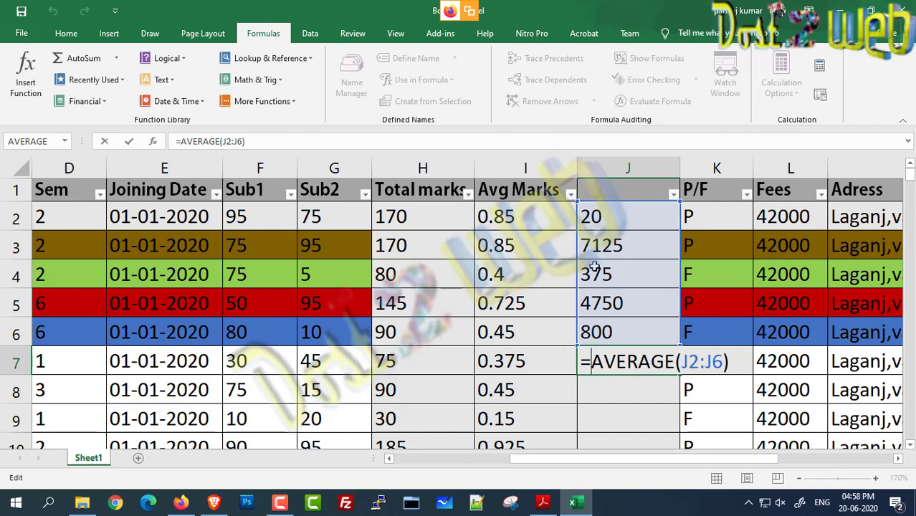
{"action": "scroll", "coordinate": [609, 365], "scroll_direction": "down", "scroll_amount": 1}
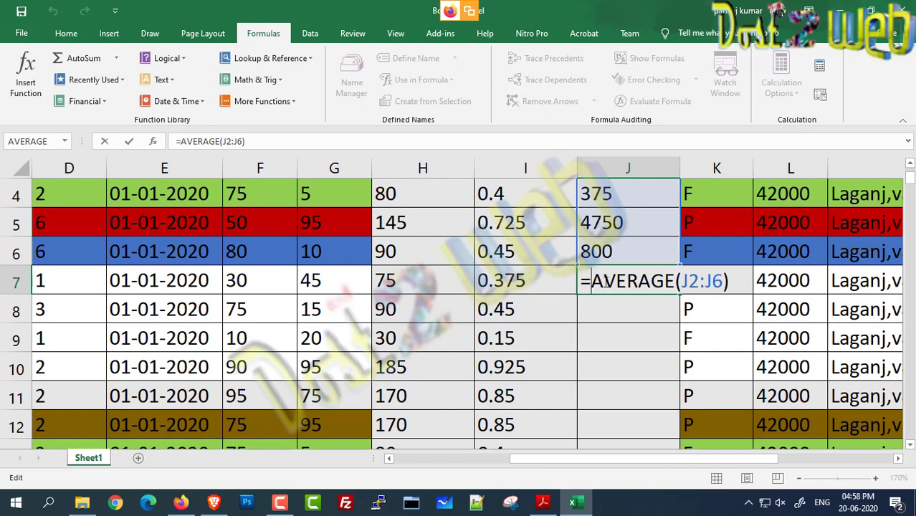
{"action": "left_click_drag", "start_coordinate": [592, 282], "coordinate": [721, 282]}
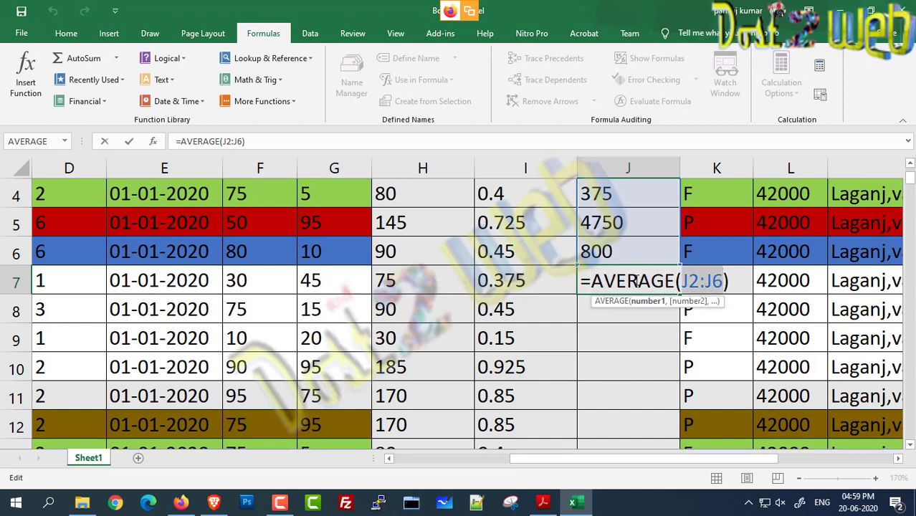
{"action": "left_click", "coordinate": [704, 280]}
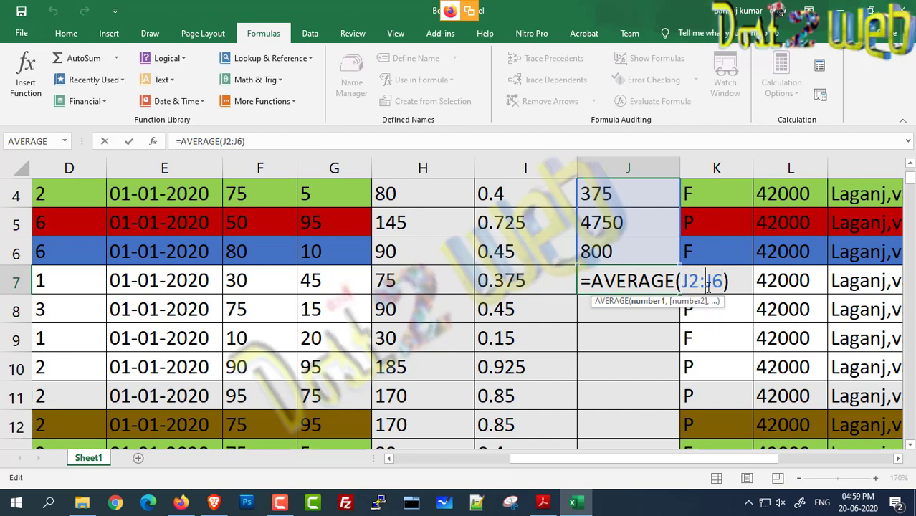
{"action": "key", "text": "BackSpace"}
{"action": "type", "text": ","}
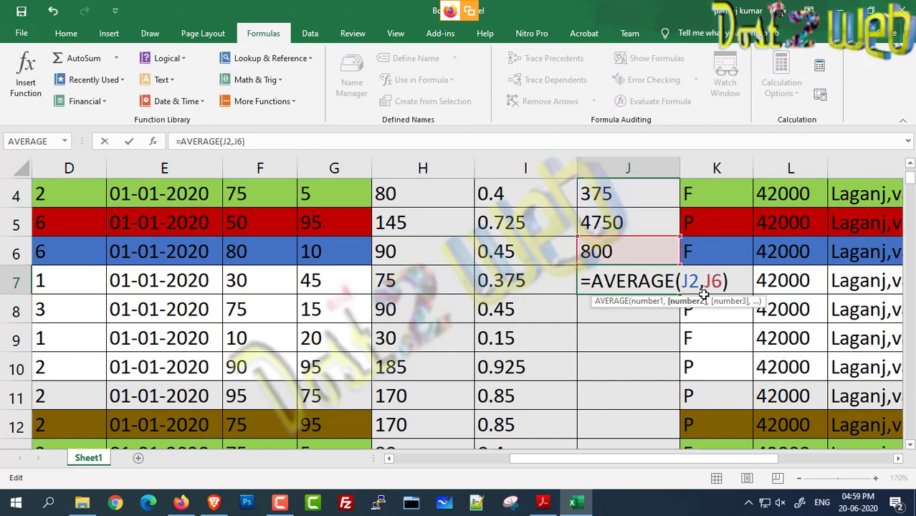
{"action": "key", "text": "Return"}
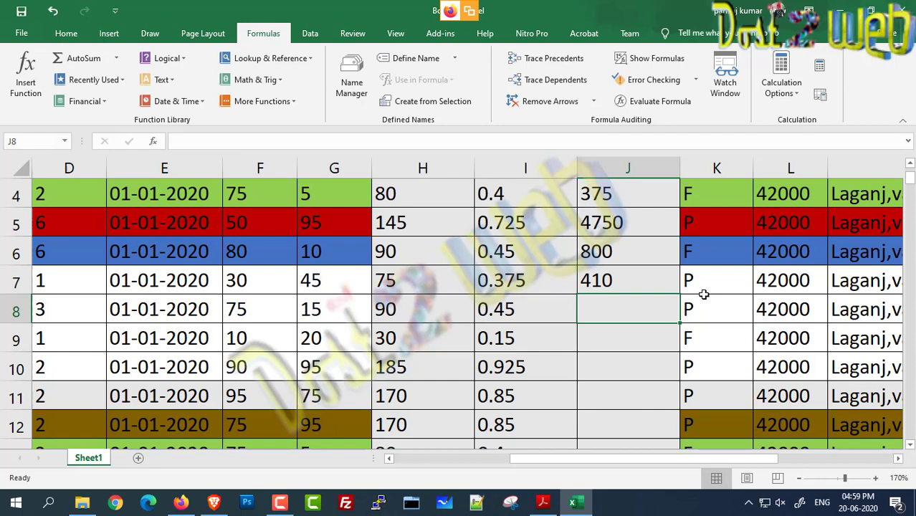
{"action": "left_click", "coordinate": [644, 285]}
{"action": "scroll", "coordinate": [638, 295], "scroll_direction": "up", "scroll_amount": 1}
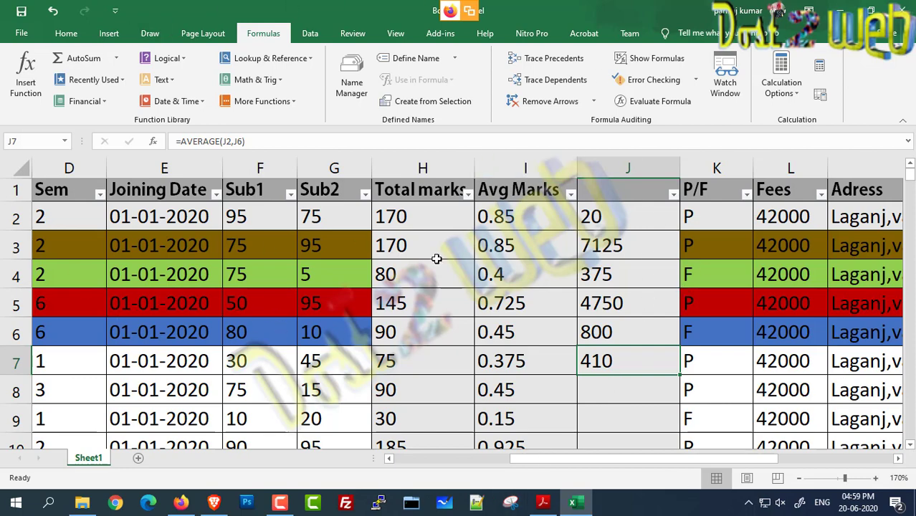
Step: Switch to Acrobat Reader to review the syllabus's Microsoft Excel topics, mark the word Formatting there, and return to the Excel workbook
{"action": "left_click", "coordinate": [542, 502]}
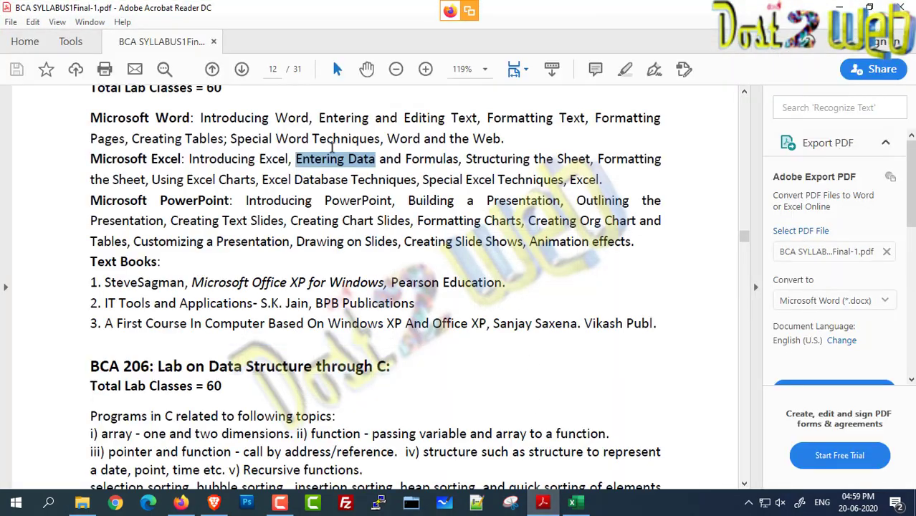
{"action": "key", "text": "alt+Tab"}
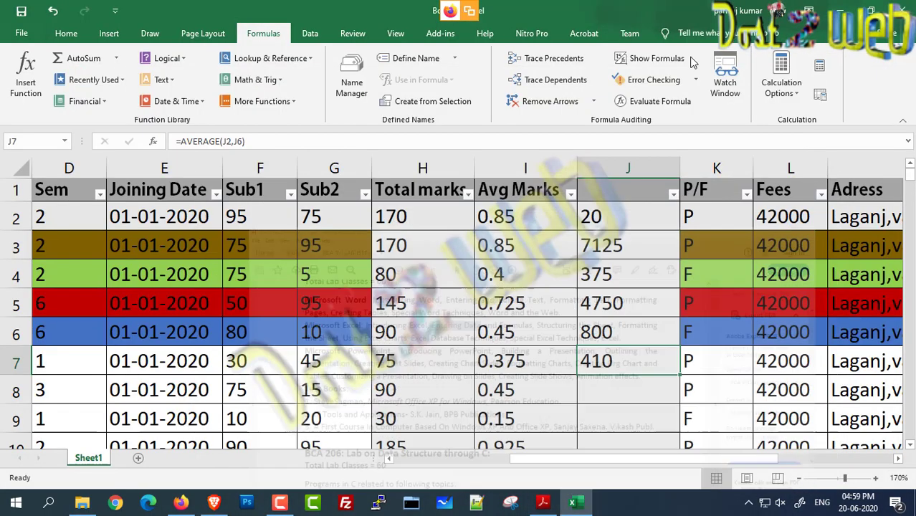
{"action": "left_click", "coordinate": [163, 273]}
{"action": "left_click_drag", "start_coordinate": [73, 219], "coordinate": [646, 360]}
{"action": "left_click", "coordinate": [723, 330]}
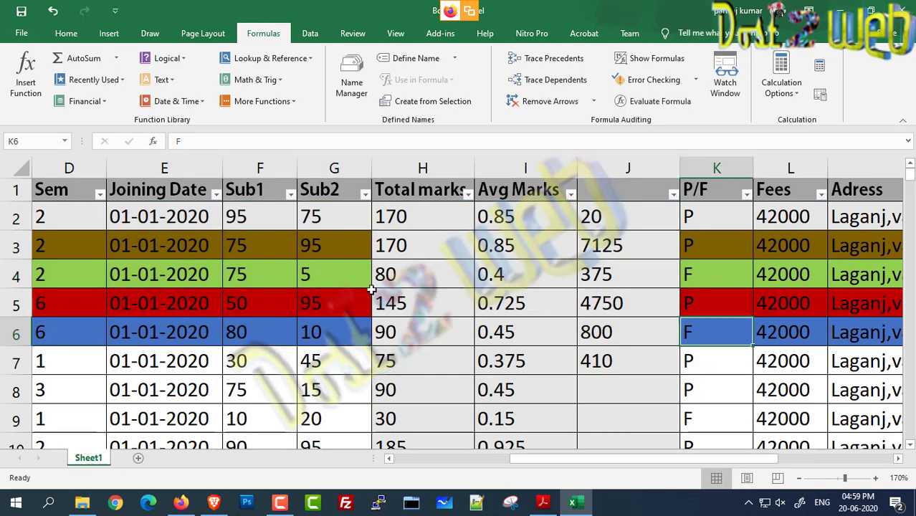
{"action": "left_click_drag", "start_coordinate": [82, 218], "coordinate": [77, 337]}
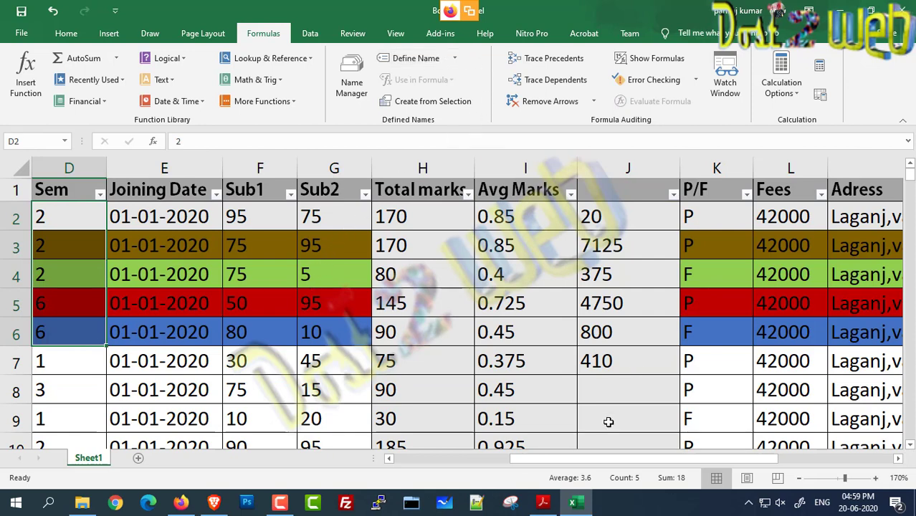
{"action": "left_click", "coordinate": [543, 504]}
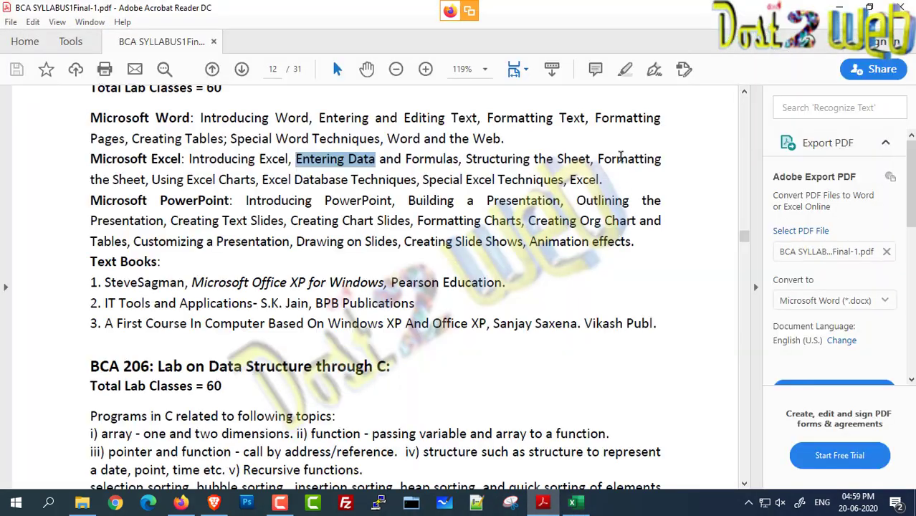
{"action": "left_click_drag", "start_coordinate": [597, 159], "coordinate": [663, 159]}
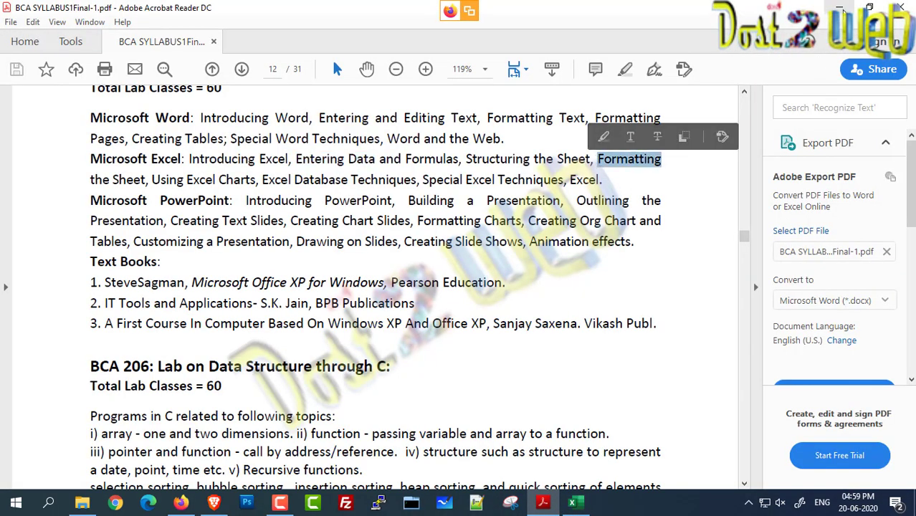
{"action": "key", "text": "alt+Tab"}
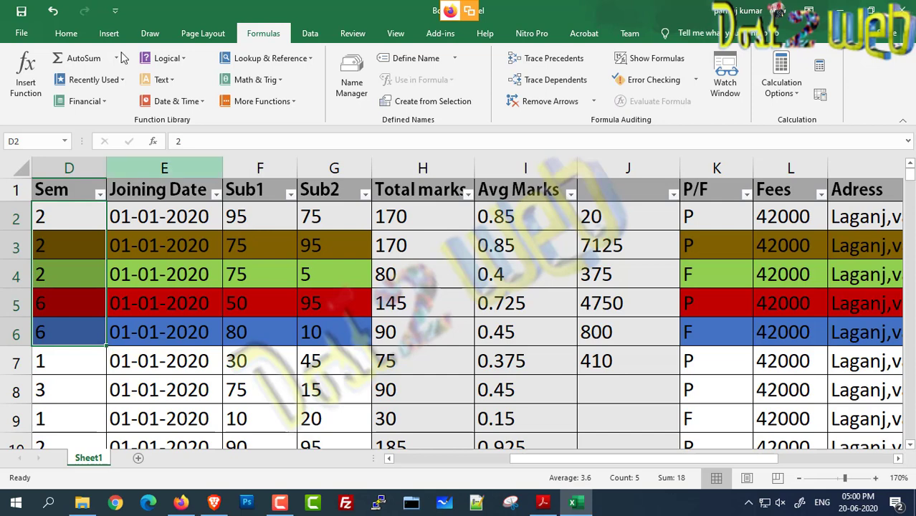
{"action": "left_click", "coordinate": [203, 35]}
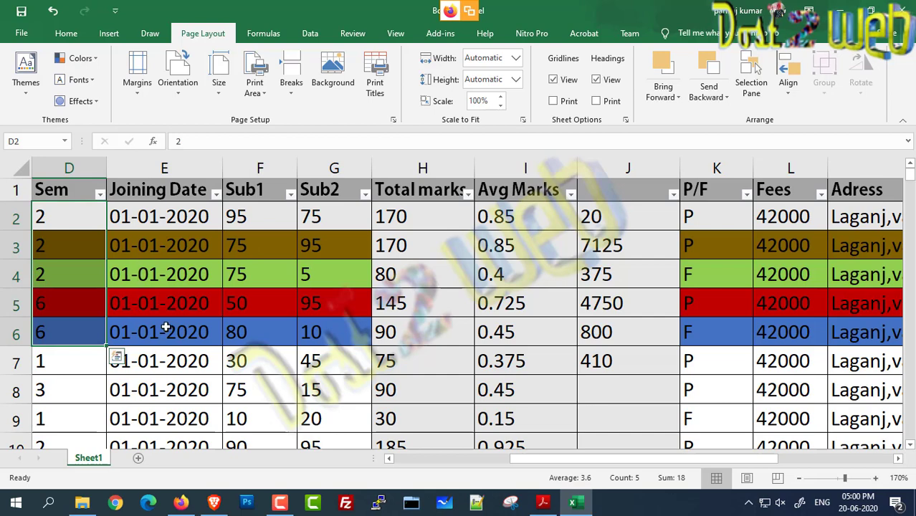
{"action": "left_click", "coordinate": [109, 33]}
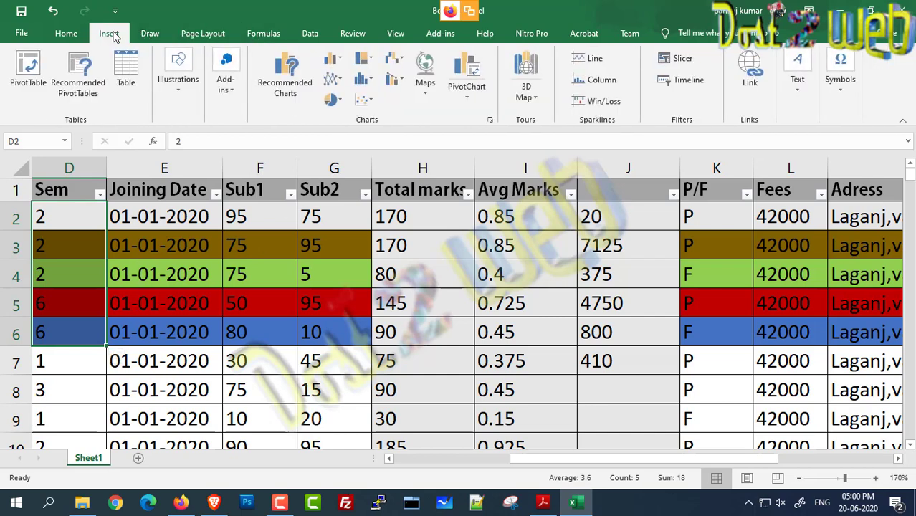
{"action": "left_click", "coordinate": [150, 34]}
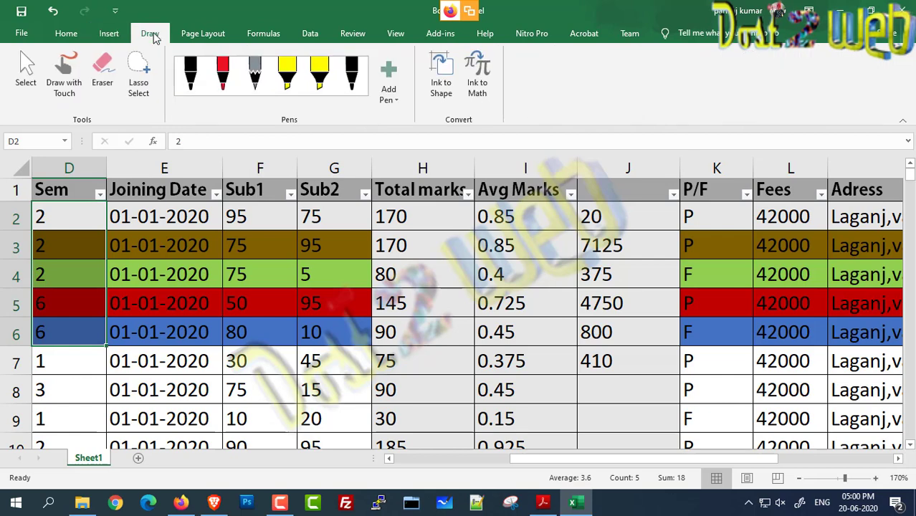
Step: Apply the Retrospect theme to the workbook and look over the recoloured student rows
{"action": "left_click", "coordinate": [202, 34]}
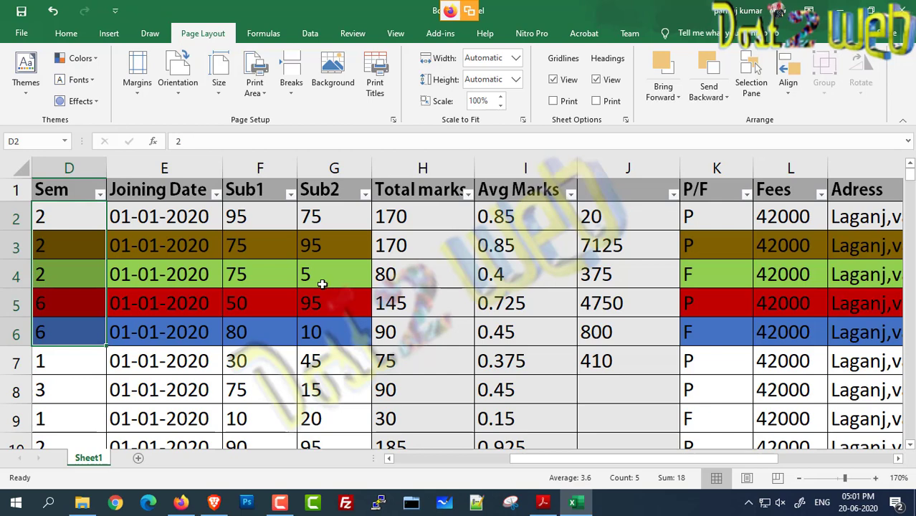
{"action": "left_click", "coordinate": [26, 103]}
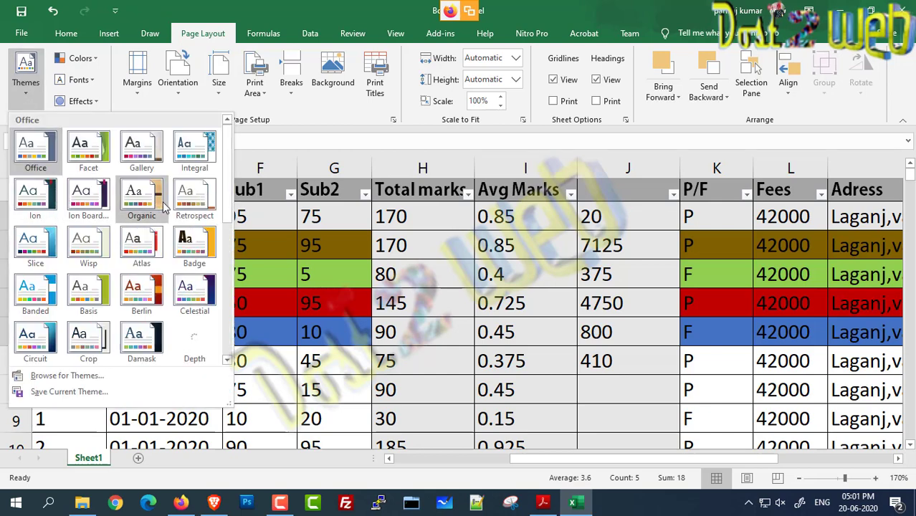
{"action": "left_click", "coordinate": [194, 195]}
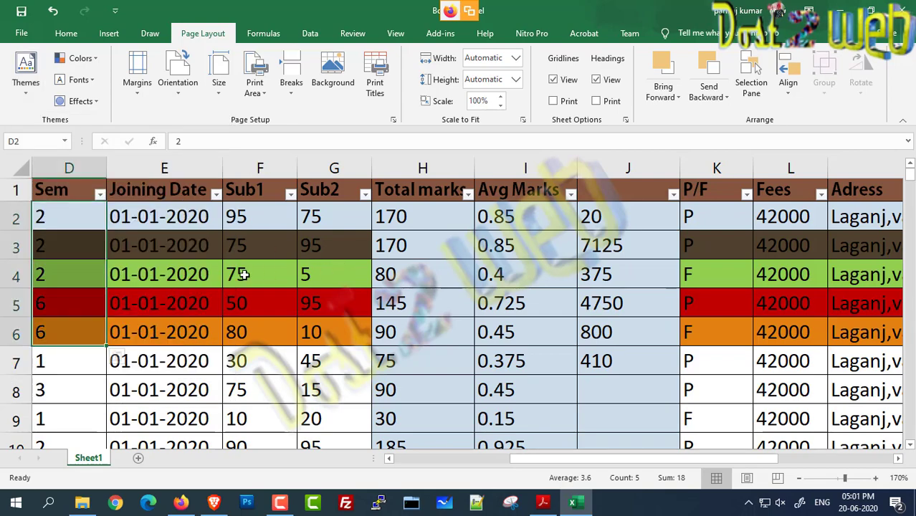
{"action": "scroll", "coordinate": [192, 272], "scroll_direction": "down", "scroll_amount": 1}
{"action": "scroll", "coordinate": [195, 276], "scroll_direction": "up", "scroll_amount": 1}
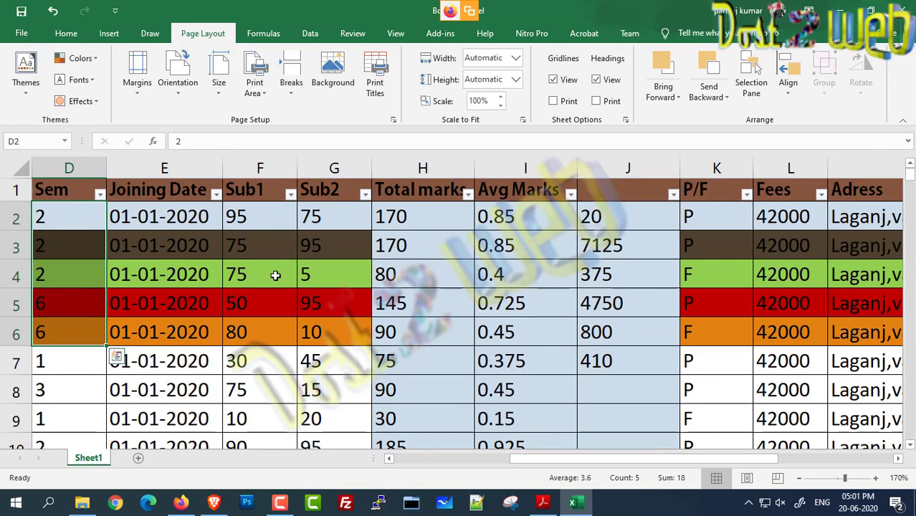
{"action": "left_click", "coordinate": [279, 255]}
{"action": "scroll", "coordinate": [284, 288], "scroll_direction": "down", "scroll_amount": 1}
{"action": "scroll", "coordinate": [284, 288], "scroll_direction": "down", "scroll_amount": 8}
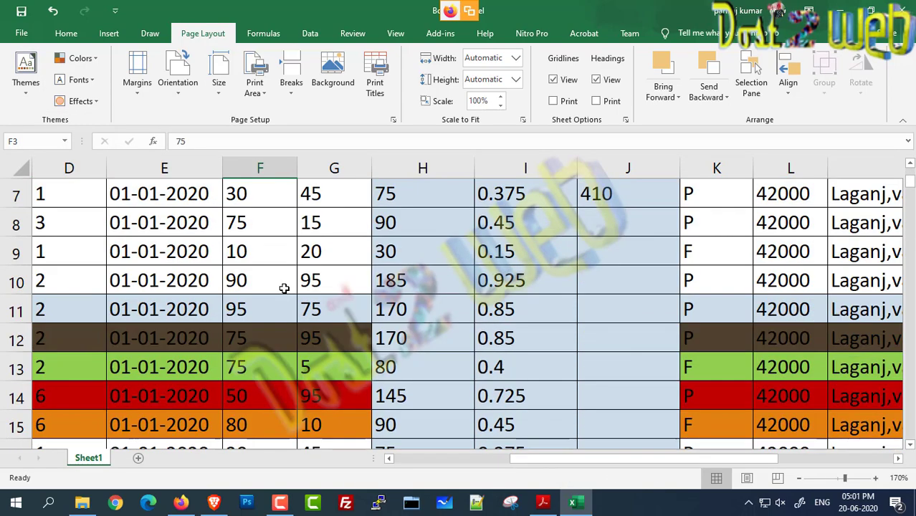
Step: Apply the Marquee colour scheme to the workbook and inspect the recoloured mark cells
{"action": "scroll", "coordinate": [283, 288], "scroll_direction": "up", "scroll_amount": 8}
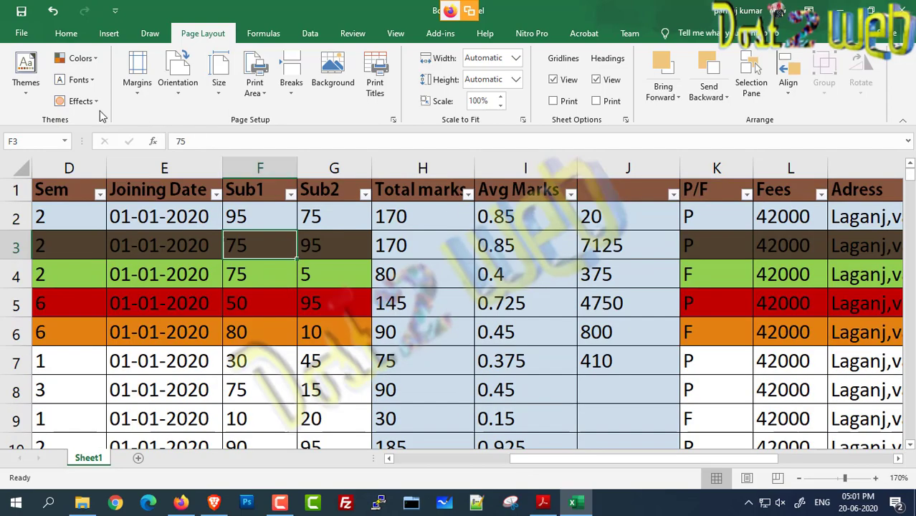
{"action": "left_click", "coordinate": [97, 61]}
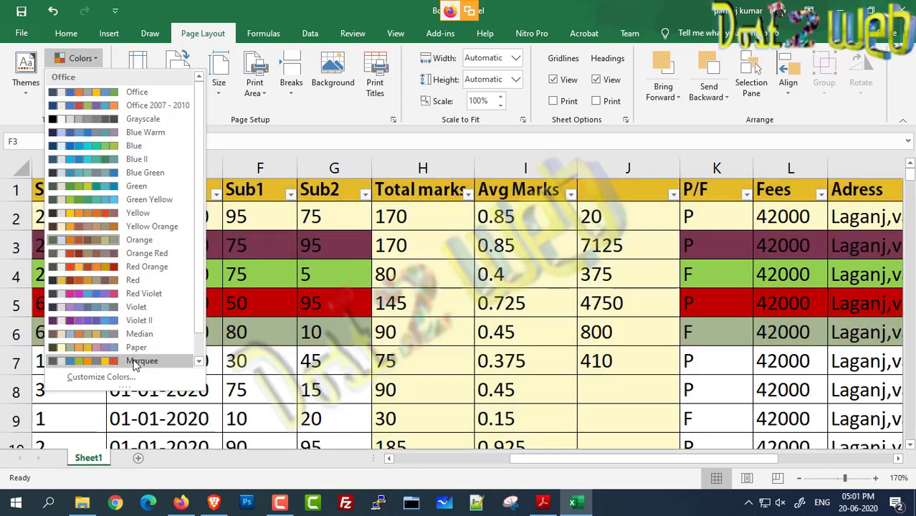
{"action": "left_click", "coordinate": [136, 360]}
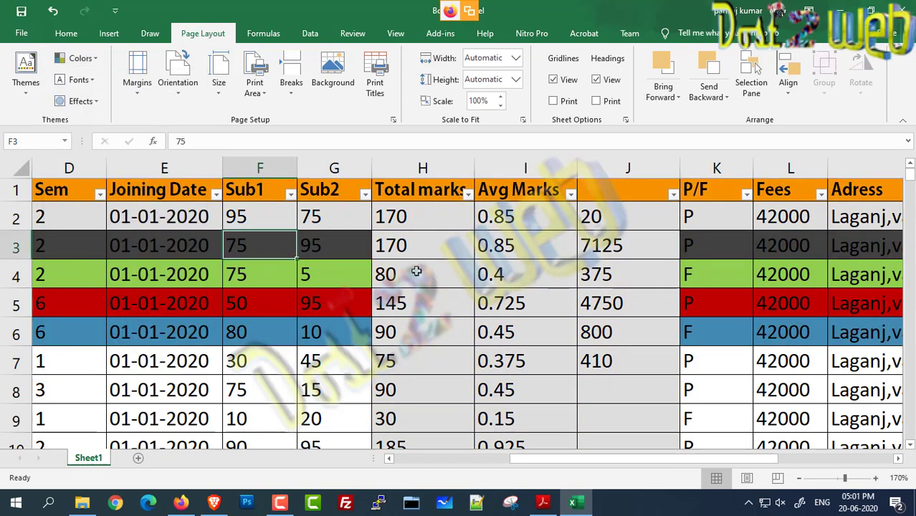
{"action": "left_click", "coordinate": [480, 273]}
{"action": "left_click_drag", "start_coordinate": [414, 227], "coordinate": [628, 367]}
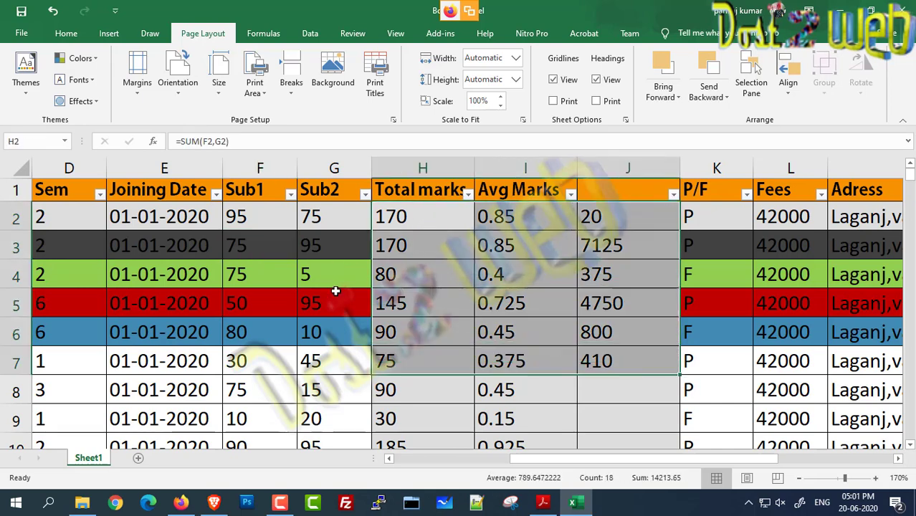
{"action": "left_click", "coordinate": [226, 264]}
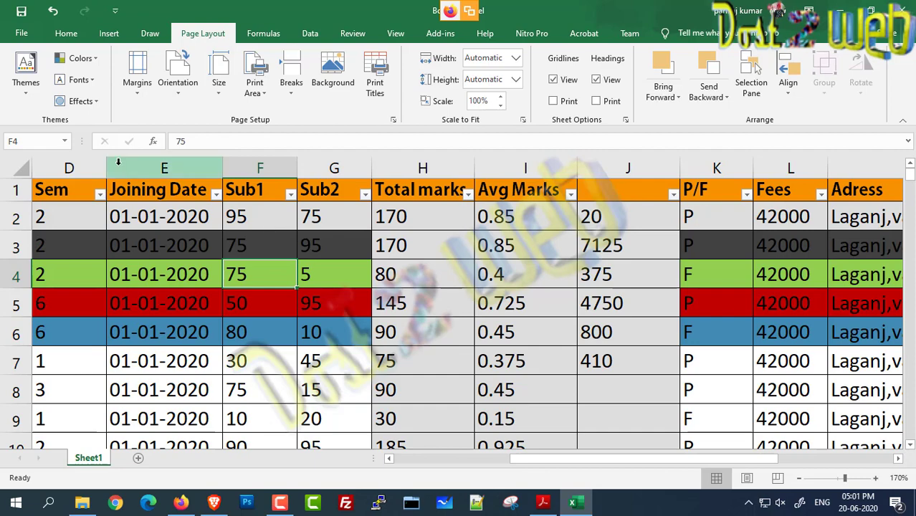
Step: Apply the Corbel theme fonts to the workbook and look over the sheet from its first column
{"action": "left_click", "coordinate": [95, 80]}
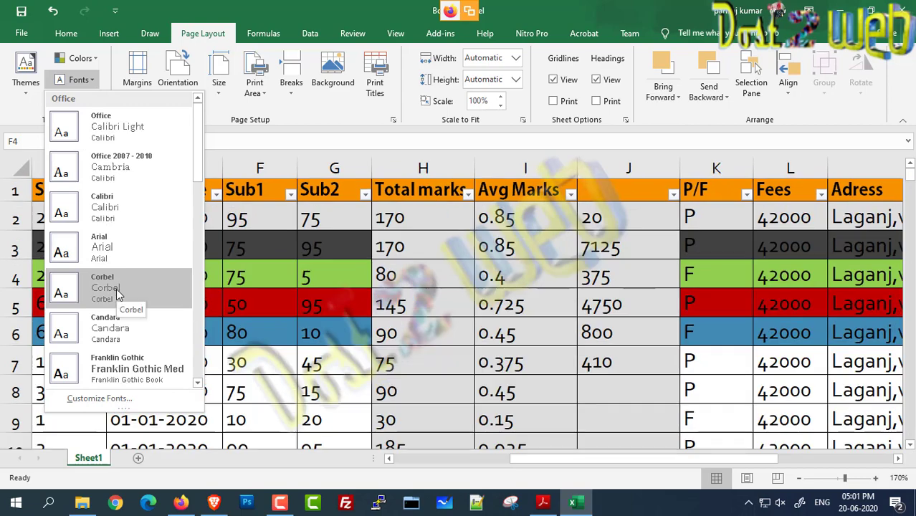
{"action": "left_click", "coordinate": [116, 288]}
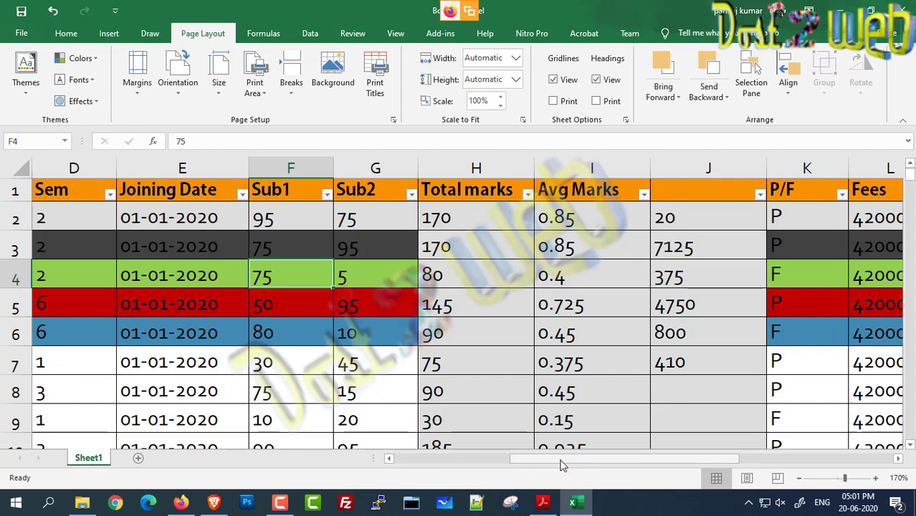
{"action": "left_click_drag", "start_coordinate": [550, 459], "coordinate": [434, 457]}
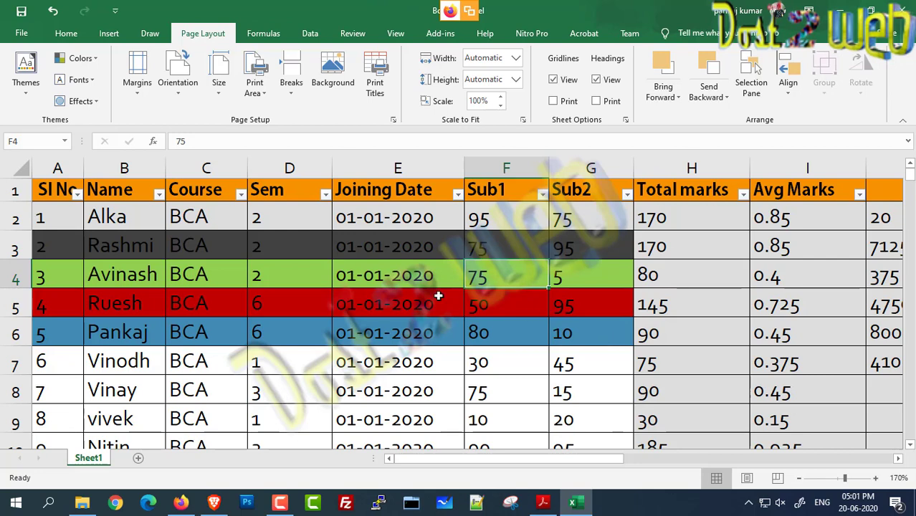
Step: Apply the Wide page margins to the sheet and check the page break line
{"action": "left_click", "coordinate": [138, 100]}
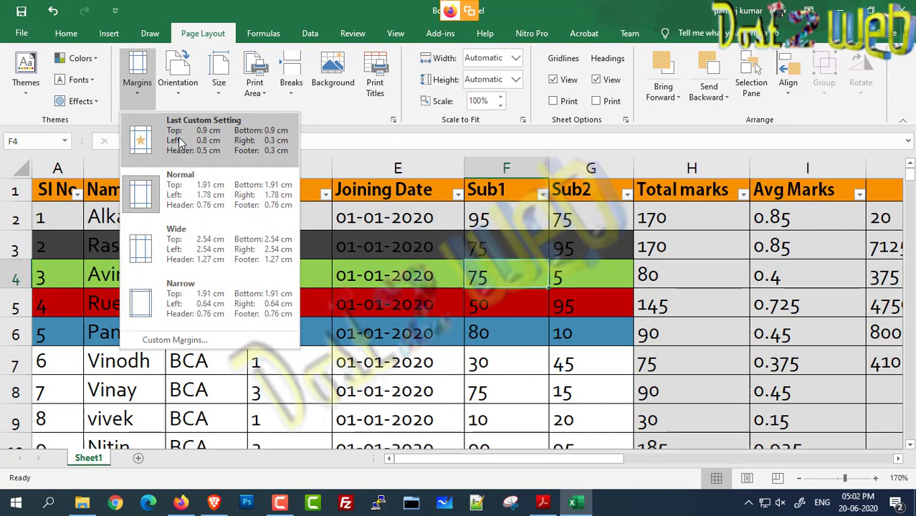
{"action": "left_click", "coordinate": [188, 264]}
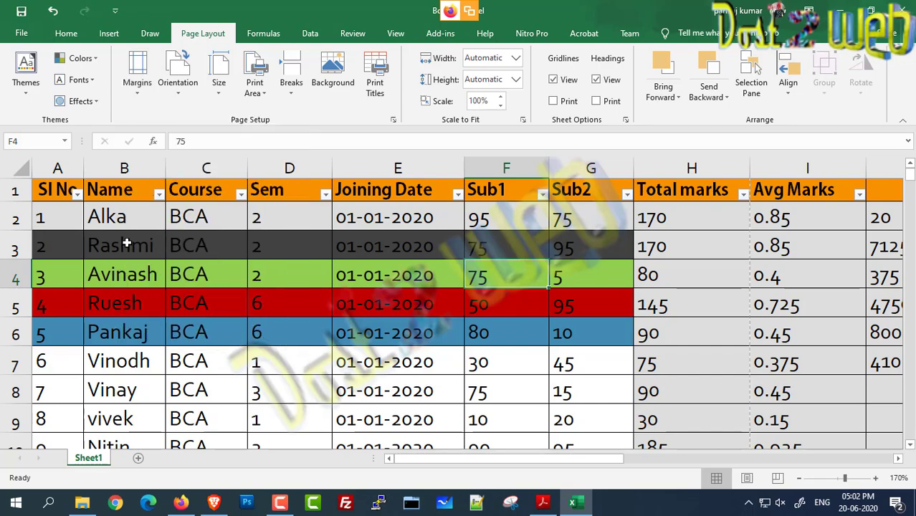
{"action": "scroll", "coordinate": [326, 240], "scroll_direction": "down", "scroll_amount": 2}
{"action": "scroll", "coordinate": [316, 273], "scroll_direction": "up", "scroll_amount": 2}
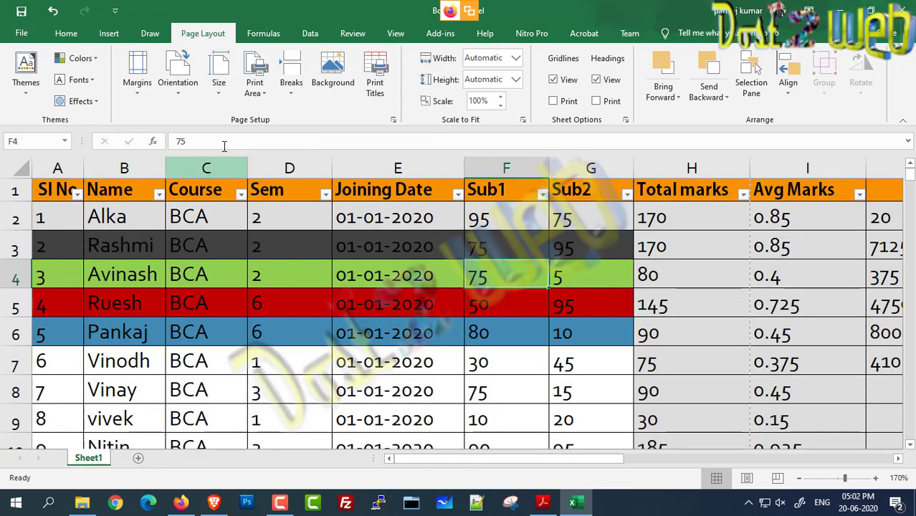
Step: Set the sheet's page margins to Narrow and check where the page break falls
{"action": "left_click", "coordinate": [142, 91]}
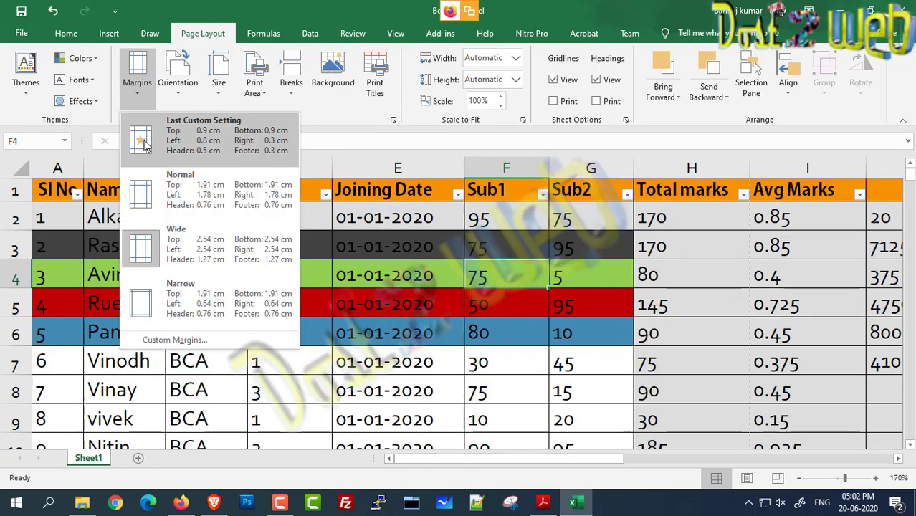
{"action": "left_click", "coordinate": [190, 310]}
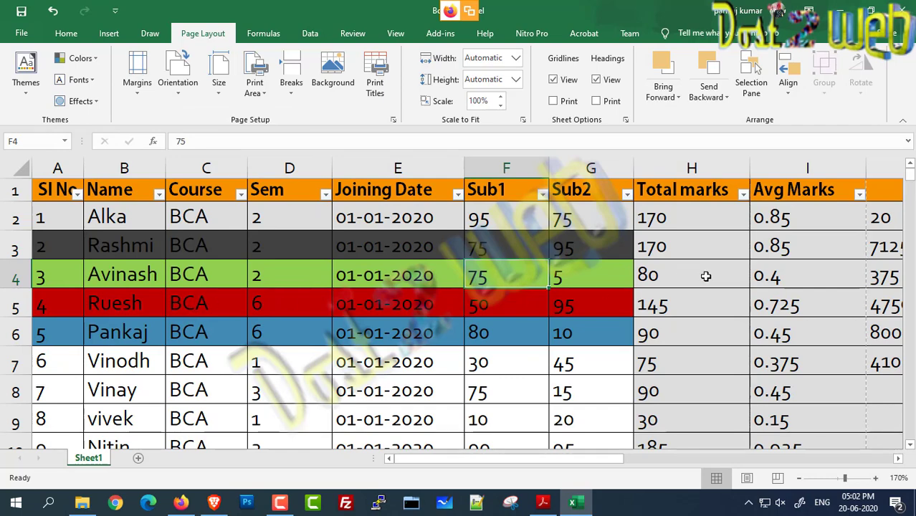
{"action": "scroll", "coordinate": [681, 273], "scroll_direction": "down", "scroll_amount": 3}
{"action": "scroll", "coordinate": [656, 279], "scroll_direction": "up", "scroll_amount": 3}
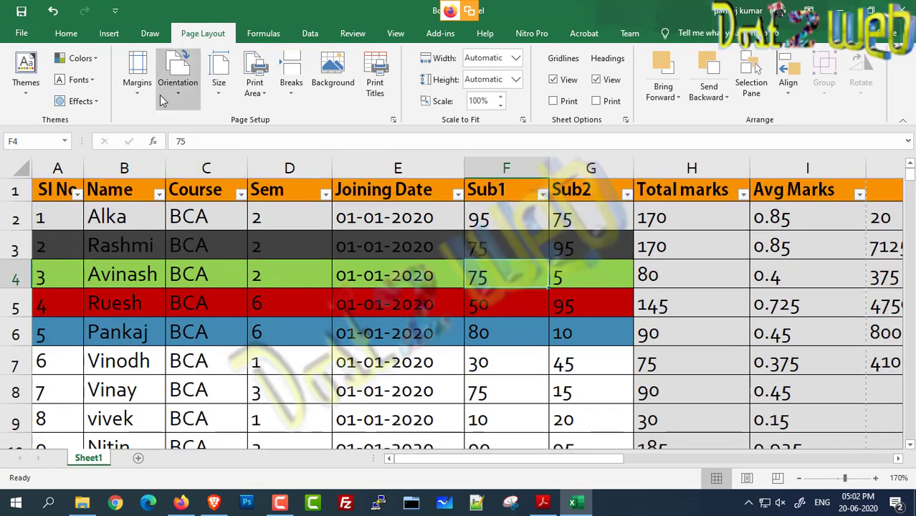
Step: Open the print preview from the custom margins settings and switch the page to landscape orientation
{"action": "left_click", "coordinate": [137, 76]}
{"action": "left_click", "coordinate": [183, 341]}
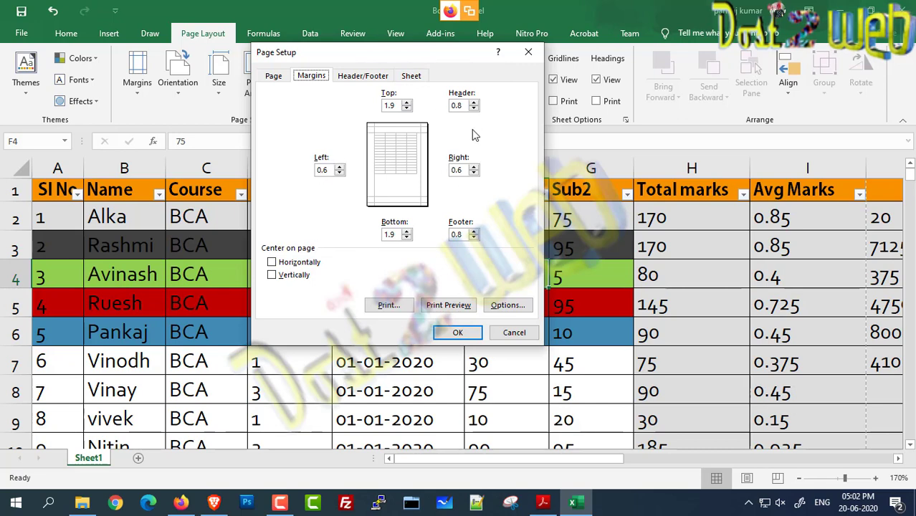
{"action": "left_click", "coordinate": [456, 305]}
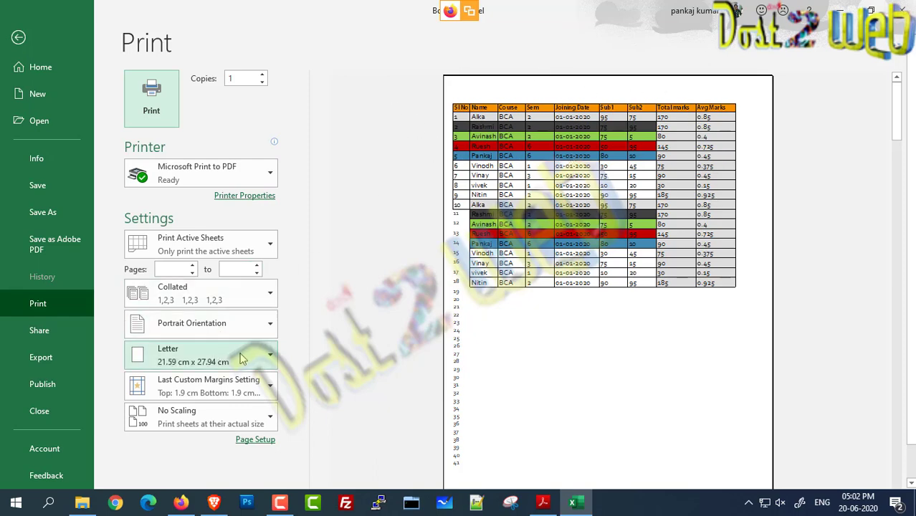
{"action": "left_click", "coordinate": [177, 326]}
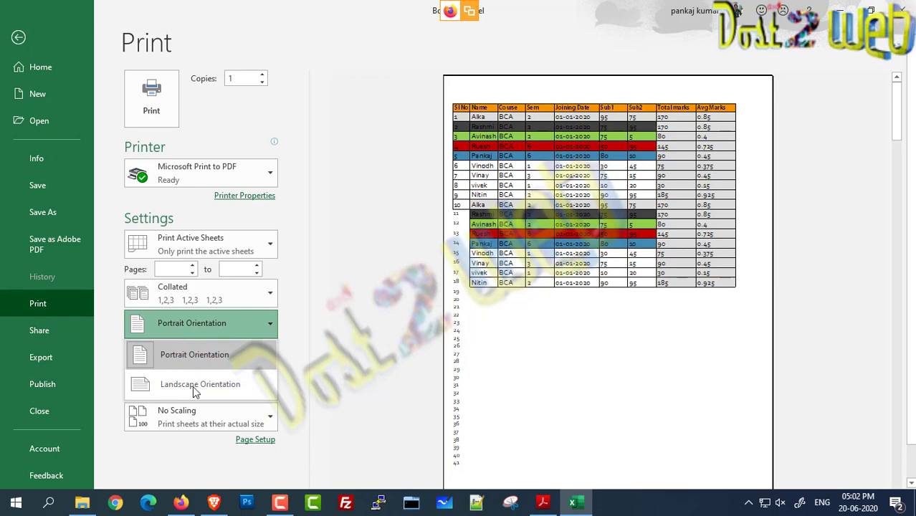
{"action": "left_click", "coordinate": [197, 392]}
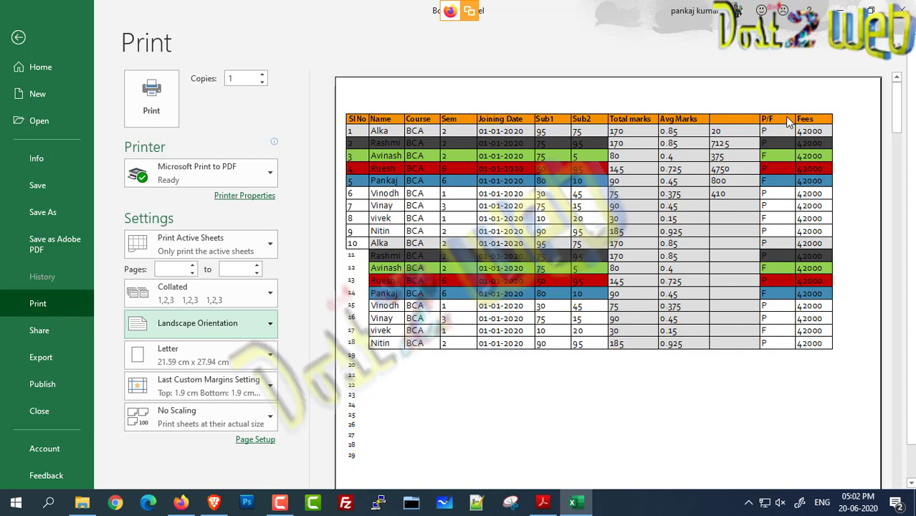
Step: Set the right page margin to 0 through custom margins and return to the worksheet
{"action": "left_click", "coordinate": [242, 388]}
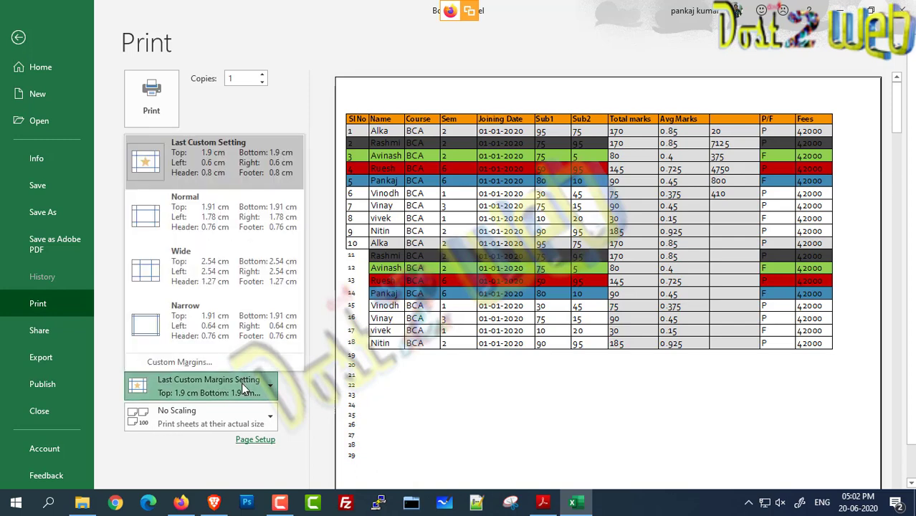
{"action": "left_click", "coordinate": [190, 361]}
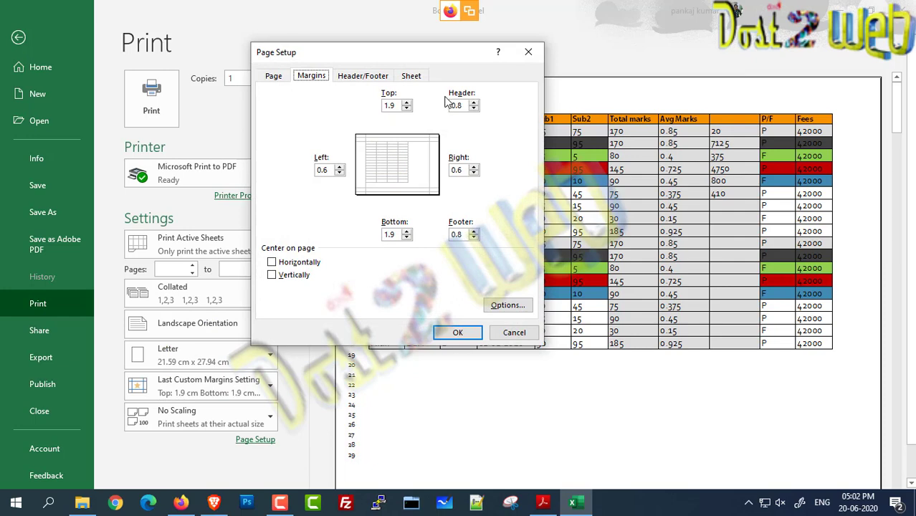
{"action": "left_click", "coordinate": [452, 170]}
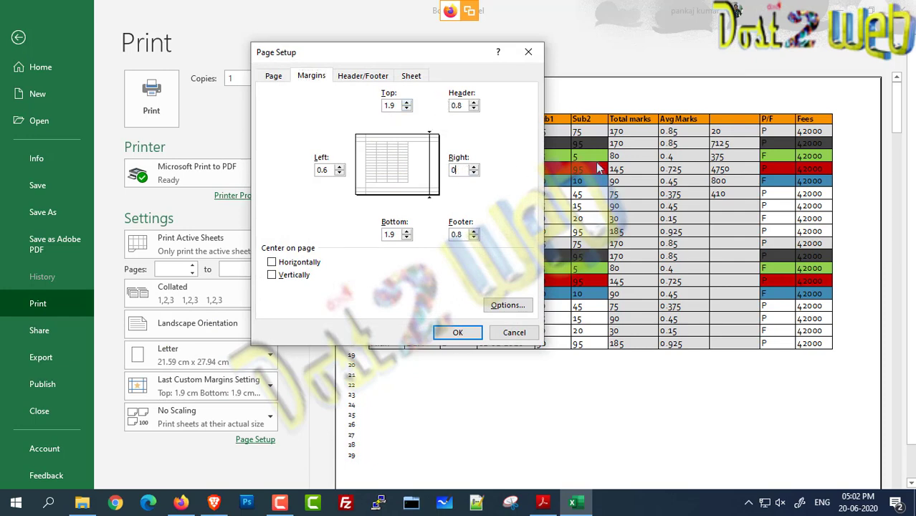
{"action": "key", "text": "Return"}
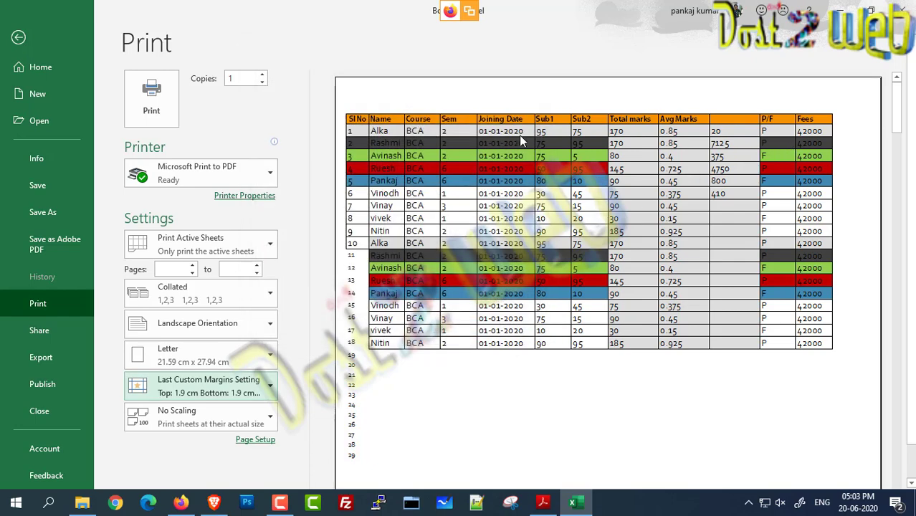
{"action": "left_click", "coordinate": [20, 43]}
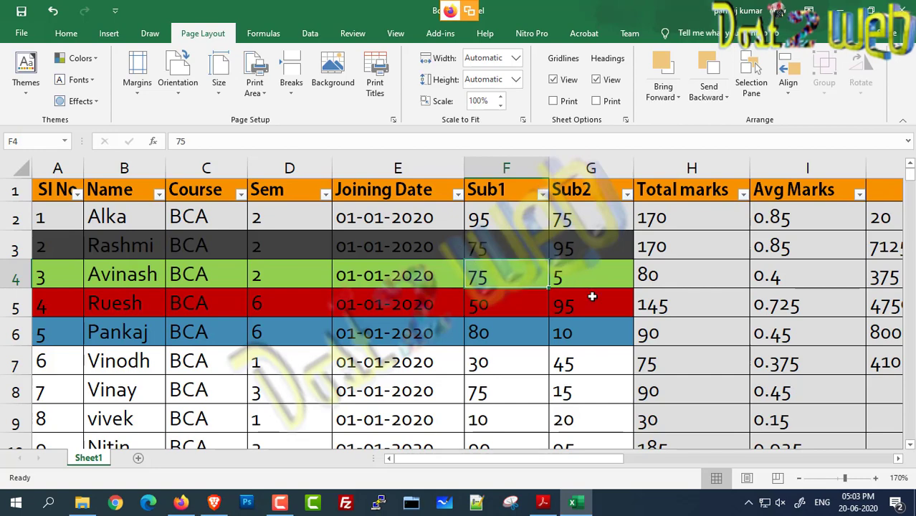
{"action": "scroll", "coordinate": [621, 300], "scroll_direction": "down", "scroll_amount": 1}
{"action": "scroll", "coordinate": [595, 319], "scroll_direction": "up", "scroll_amount": 1}
Step: Set the page orientation to portrait and the paper size to A4
{"action": "left_click", "coordinate": [166, 100]}
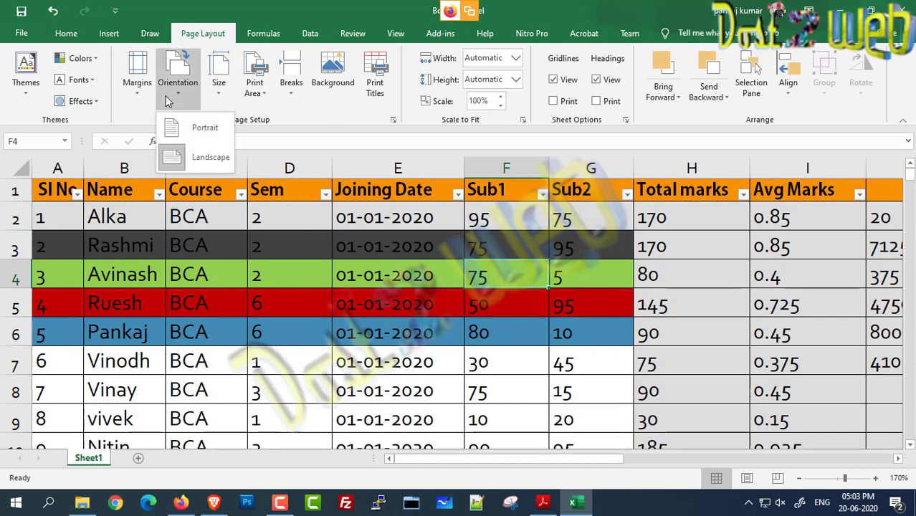
{"action": "left_click", "coordinate": [200, 131]}
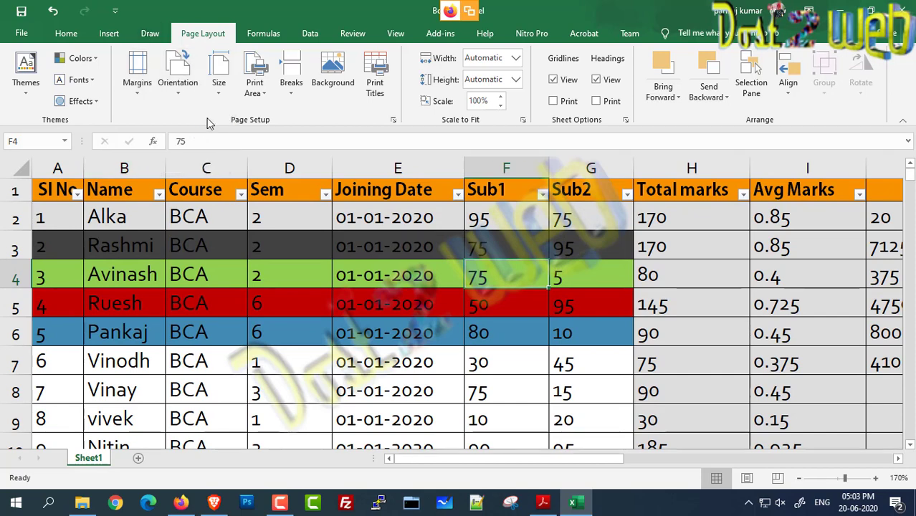
{"action": "left_click", "coordinate": [219, 79]}
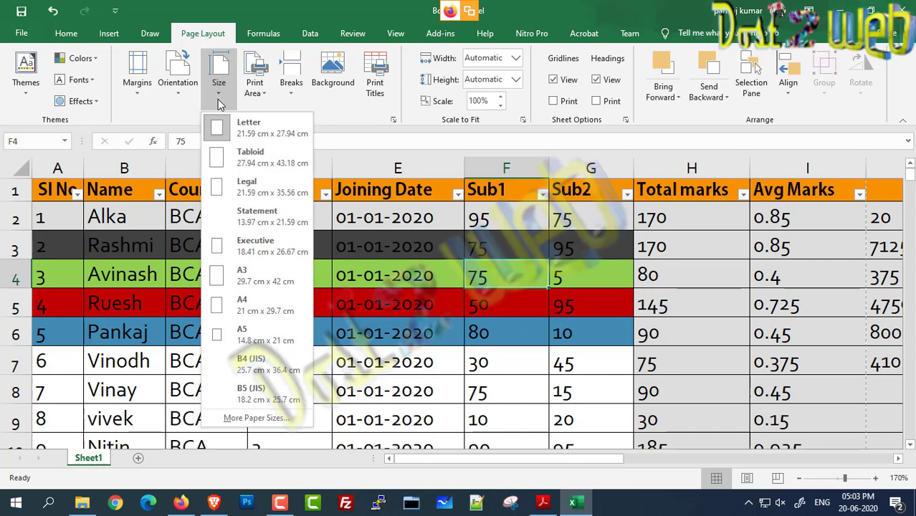
{"action": "left_click", "coordinate": [245, 308]}
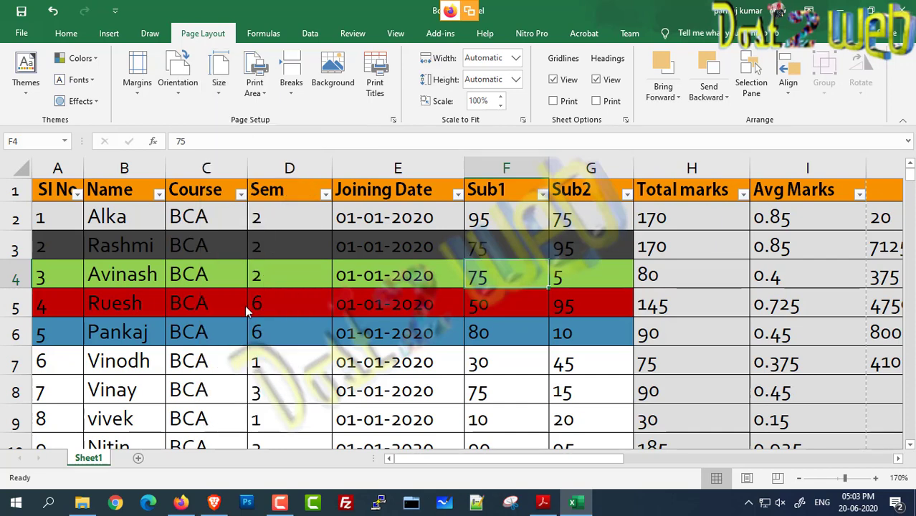
{"action": "left_click", "coordinate": [229, 92]}
{"action": "left_click", "coordinate": [487, 280]}
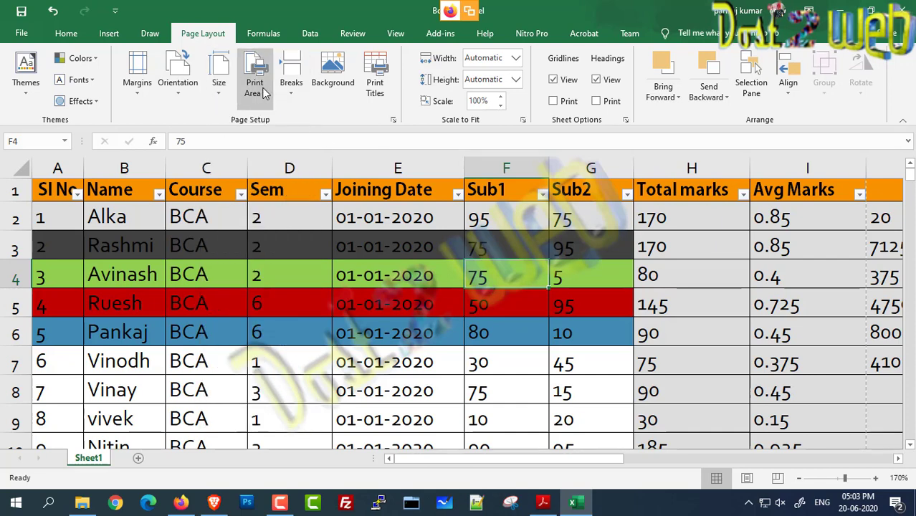
Step: Set the print area to the single selected cell F4
{"action": "left_click", "coordinate": [257, 88]}
{"action": "left_click", "coordinate": [270, 120]}
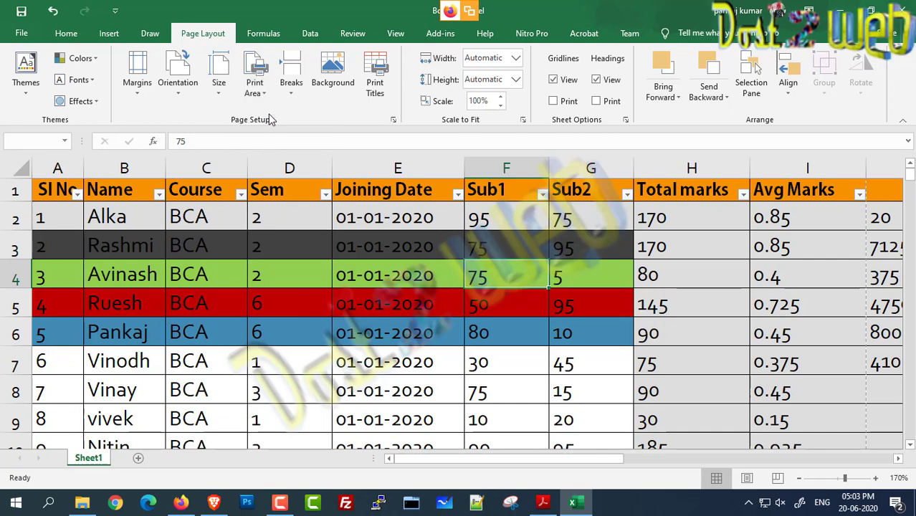
{"action": "left_click", "coordinate": [432, 298]}
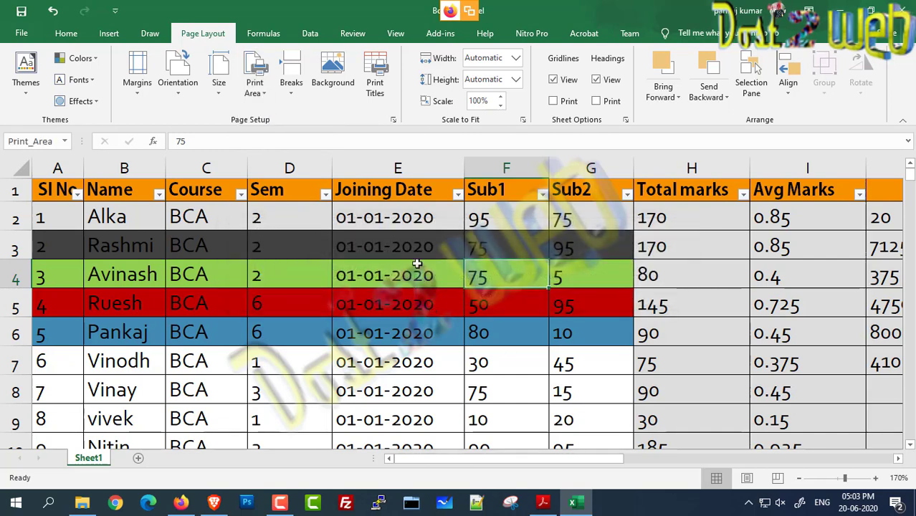
{"action": "left_click", "coordinate": [185, 234]}
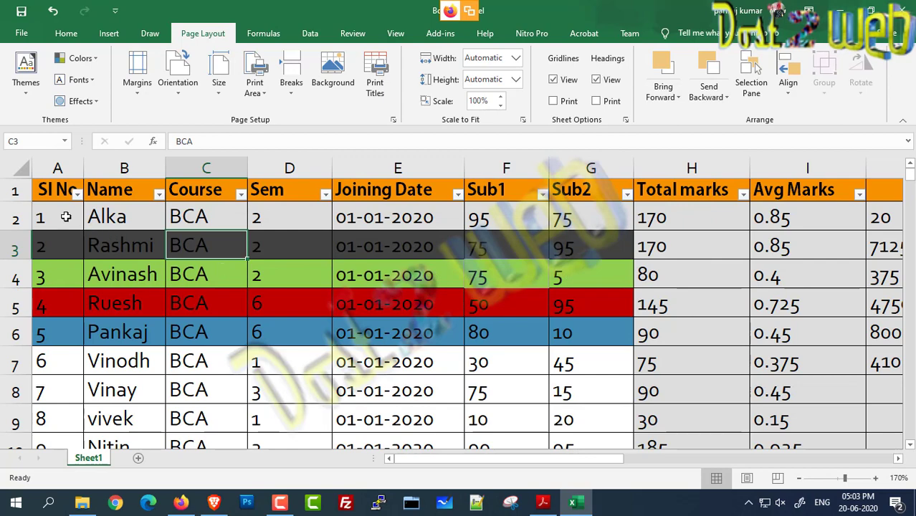
Step: Set the print area to the whole student table, A1 to M19, and check its extent
{"action": "left_click_drag", "start_coordinate": [51, 188], "coordinate": [622, 330]}
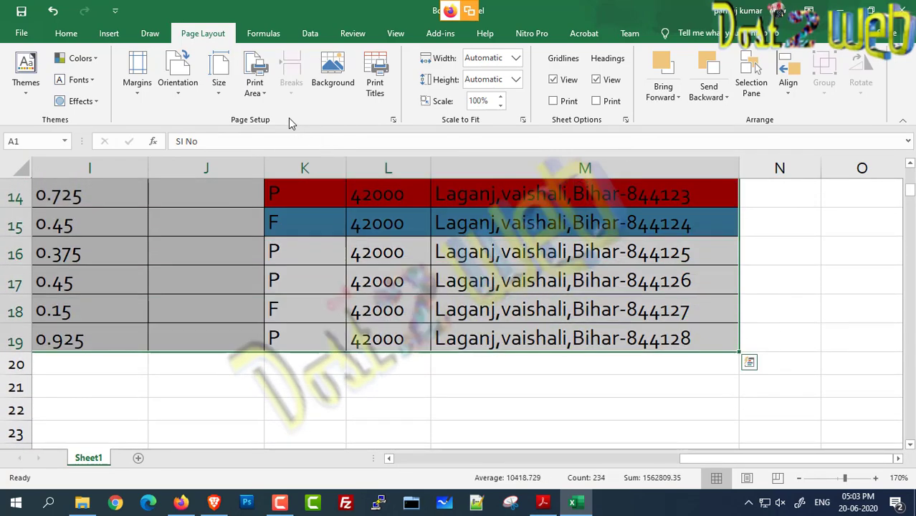
{"action": "left_click", "coordinate": [254, 86]}
{"action": "left_click", "coordinate": [262, 119]}
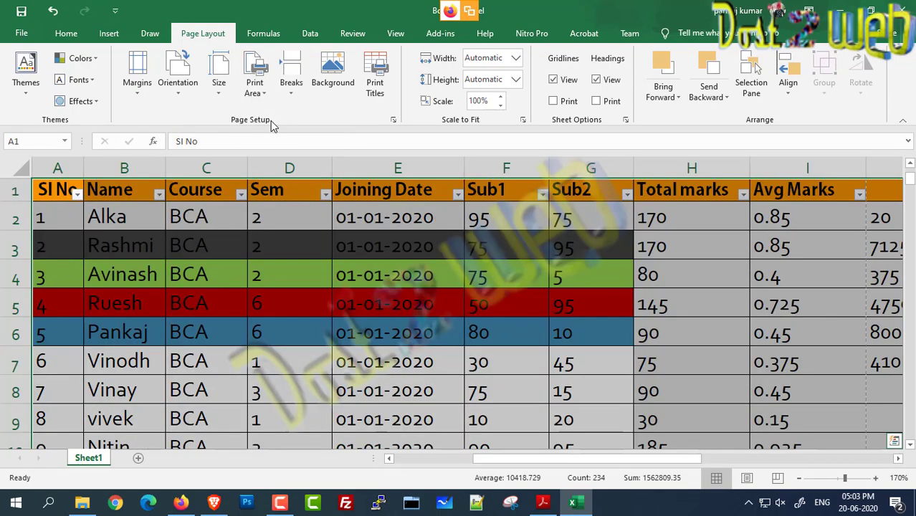
{"action": "scroll", "coordinate": [781, 276], "scroll_direction": "down", "scroll_amount": 4}
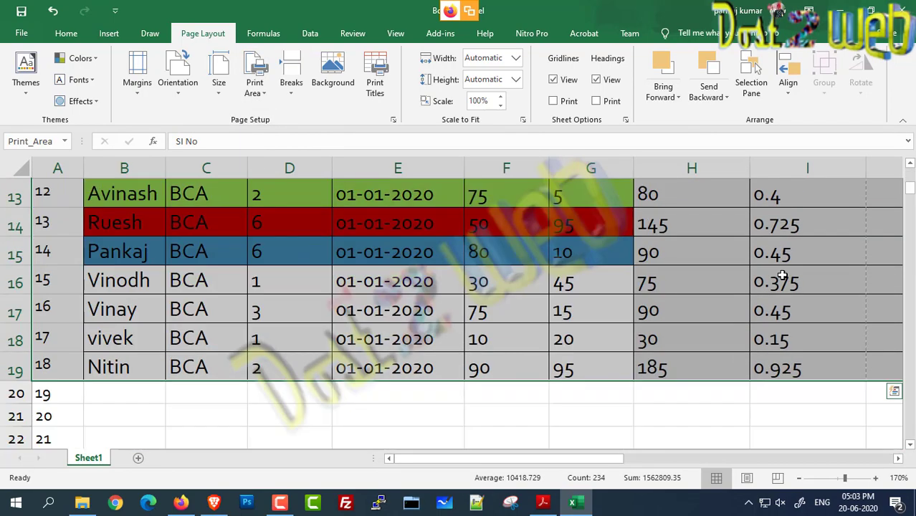
{"action": "scroll", "coordinate": [781, 275], "scroll_direction": "down", "scroll_amount": 2}
{"action": "scroll", "coordinate": [762, 271], "scroll_direction": "up", "scroll_amount": 1}
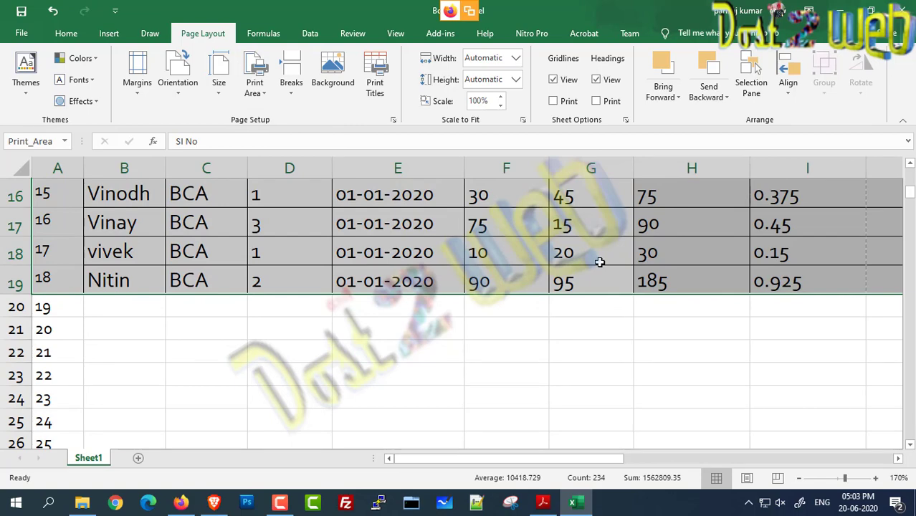
Step: Preview the student table's printout, and return to the worksheet
{"action": "key", "text": "ctrl+p"}
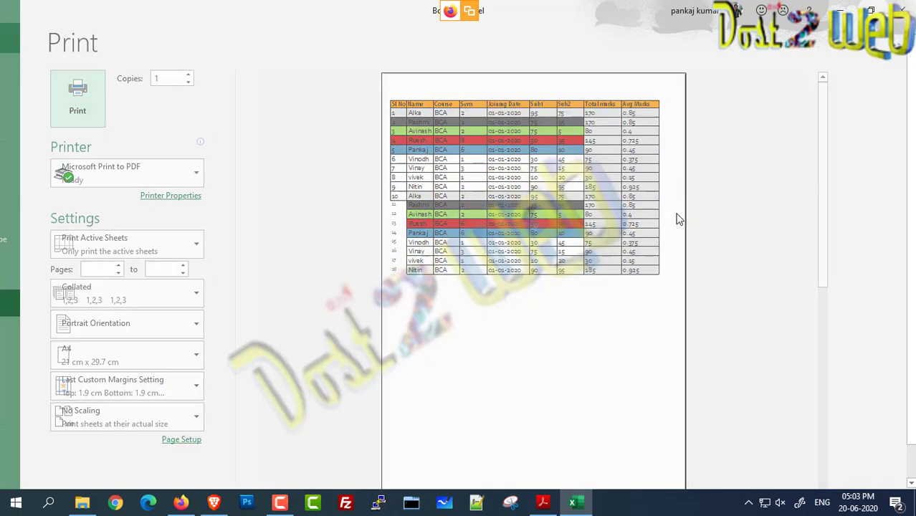
{"action": "key", "text": "Escape"}
{"action": "left_click", "coordinate": [329, 202]}
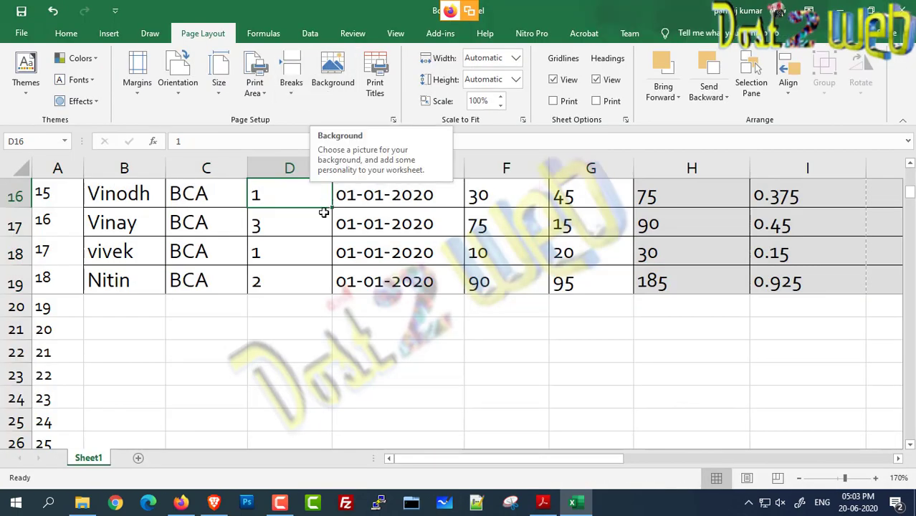
Step: Set the picture "1 assignment-image-submission report" from the Pictures folder as the sheet background and check it behind the table
{"action": "scroll", "coordinate": [330, 91], "scroll_direction": "up", "scroll_amount": 5}
{"action": "scroll", "coordinate": [331, 91], "scroll_direction": "down", "scroll_amount": 1}
{"action": "left_click", "coordinate": [331, 84]}
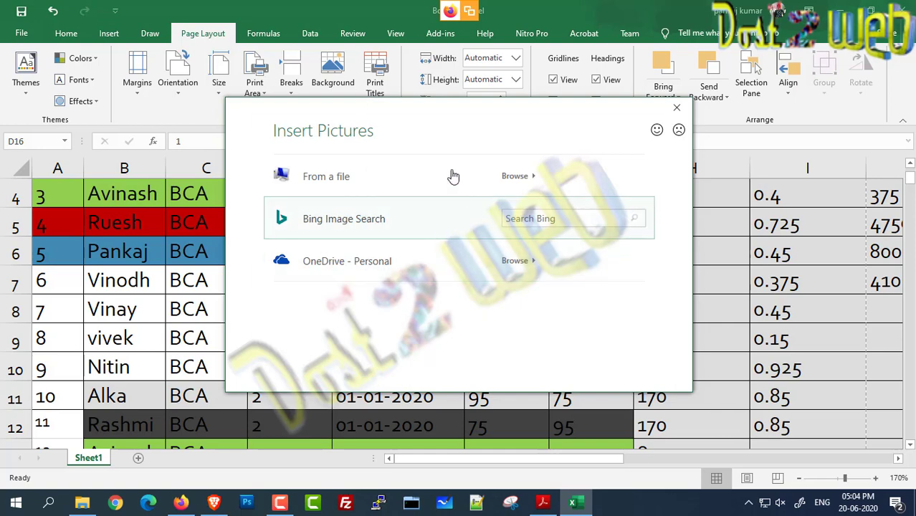
{"action": "left_click", "coordinate": [351, 179]}
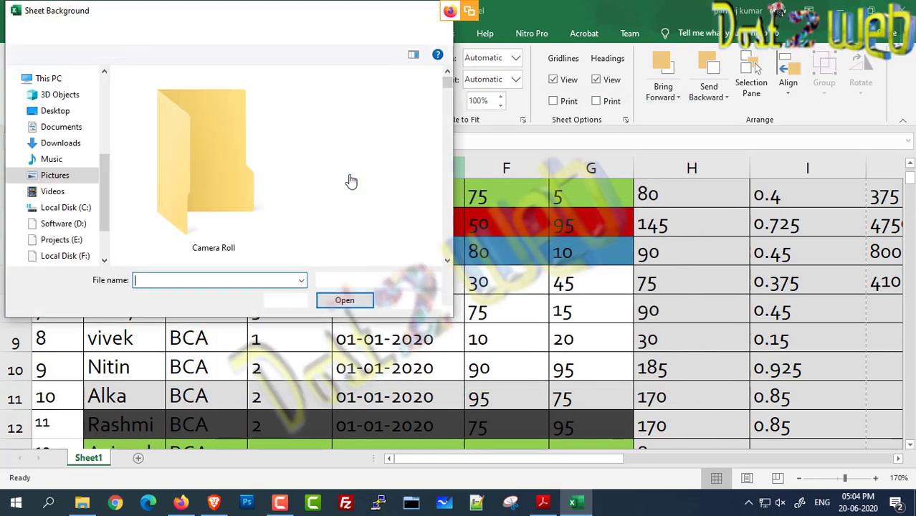
{"action": "scroll", "coordinate": [347, 176], "scroll_direction": "down", "scroll_amount": 2}
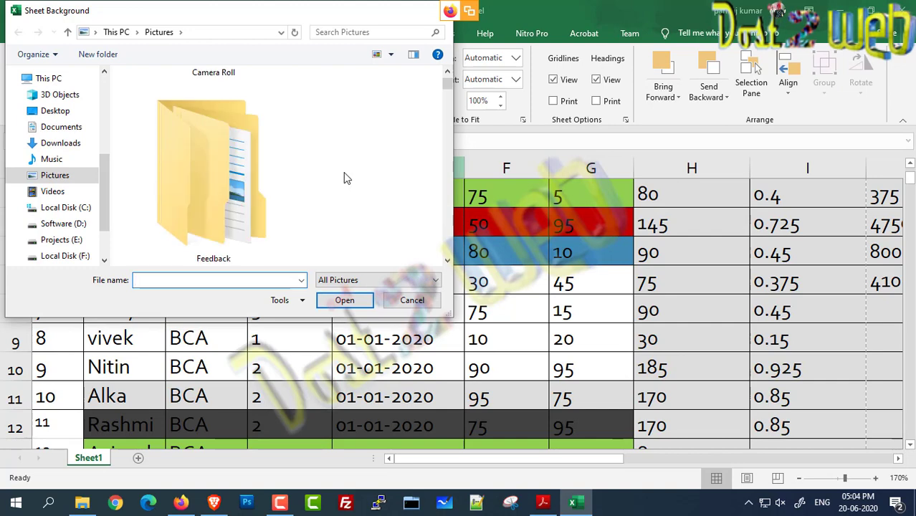
{"action": "scroll", "coordinate": [297, 172], "scroll_direction": "down", "scroll_amount": 2}
{"action": "scroll", "coordinate": [299, 177], "scroll_direction": "down", "scroll_amount": 2}
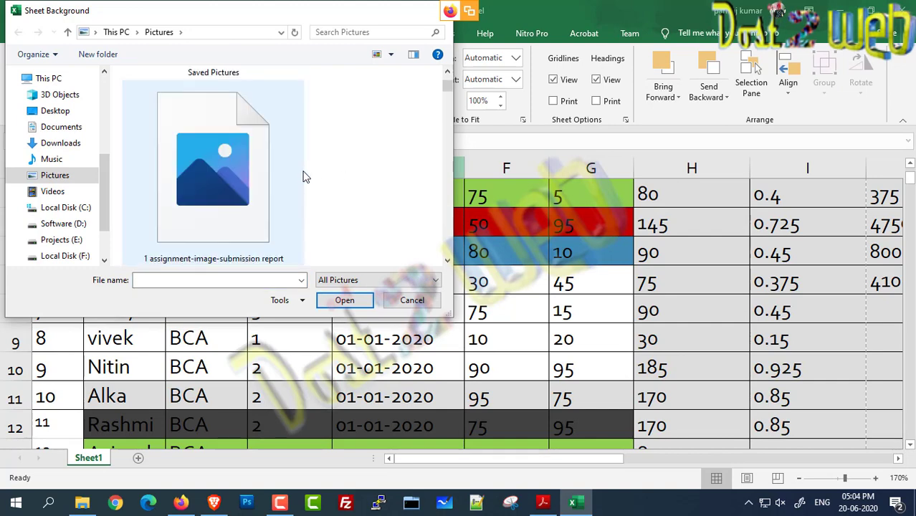
{"action": "left_click", "coordinate": [221, 183]}
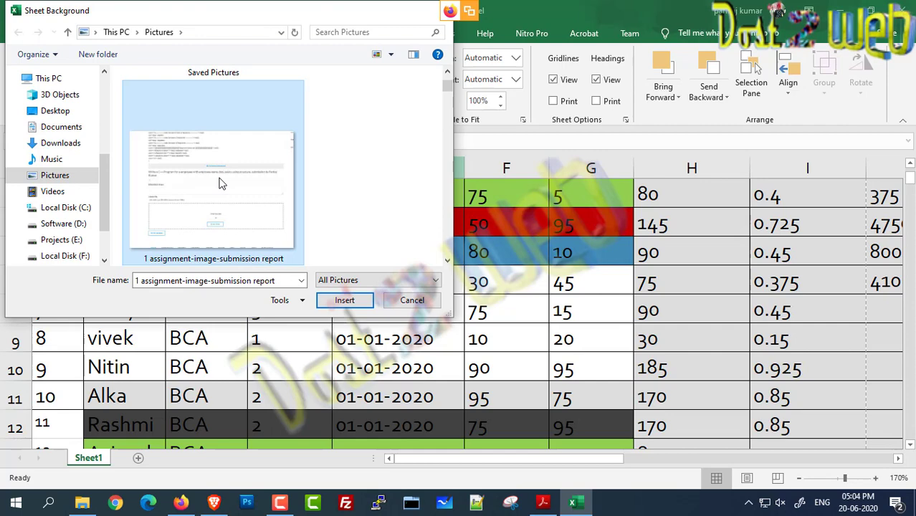
{"action": "left_click", "coordinate": [342, 299]}
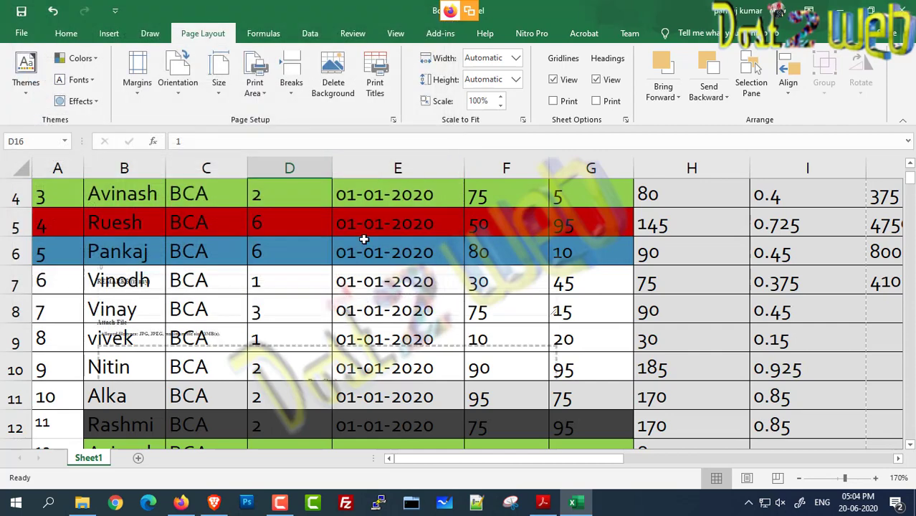
{"action": "scroll", "coordinate": [364, 238], "scroll_direction": "down", "scroll_amount": 2}
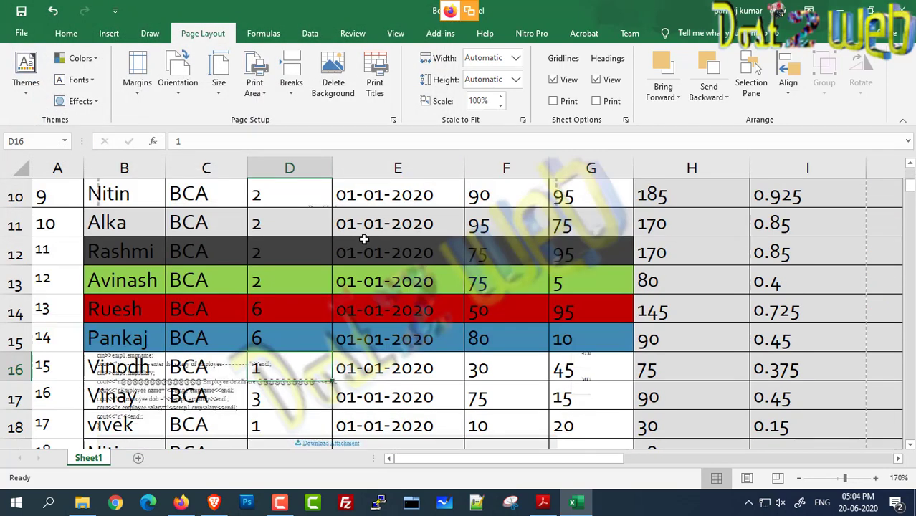
{"action": "scroll", "coordinate": [364, 238], "scroll_direction": "up", "scroll_amount": 3}
{"action": "scroll", "coordinate": [363, 243], "scroll_direction": "down", "scroll_amount": 1}
{"action": "left_click", "coordinate": [225, 256]}
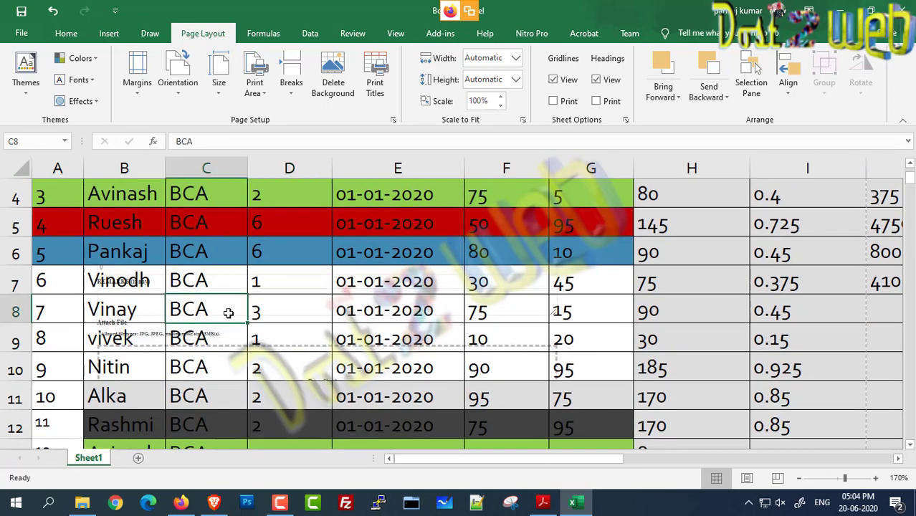
{"action": "scroll", "coordinate": [376, 267], "scroll_direction": "up", "scroll_amount": 1}
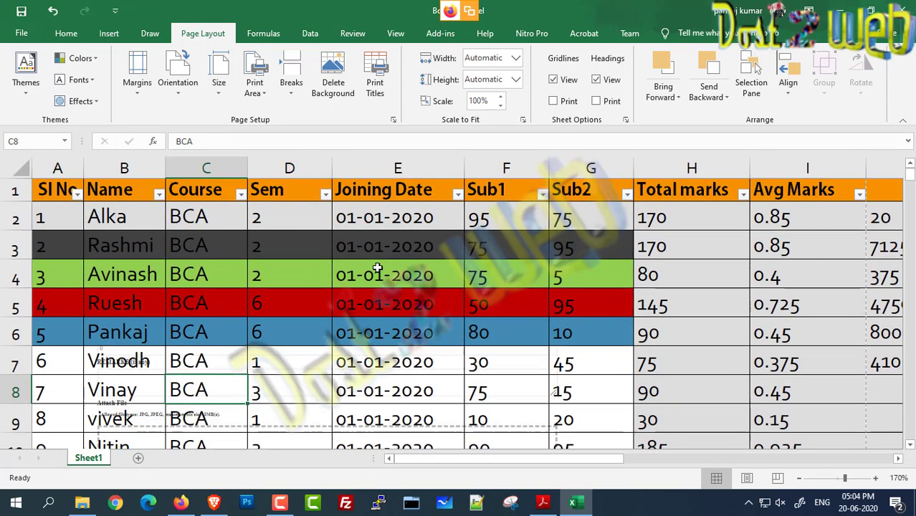
Step: Replace the sheet background with the app-error picture from the Pictures folder and check it across the table
{"action": "left_click", "coordinate": [337, 97]}
{"action": "left_click", "coordinate": [338, 96]}
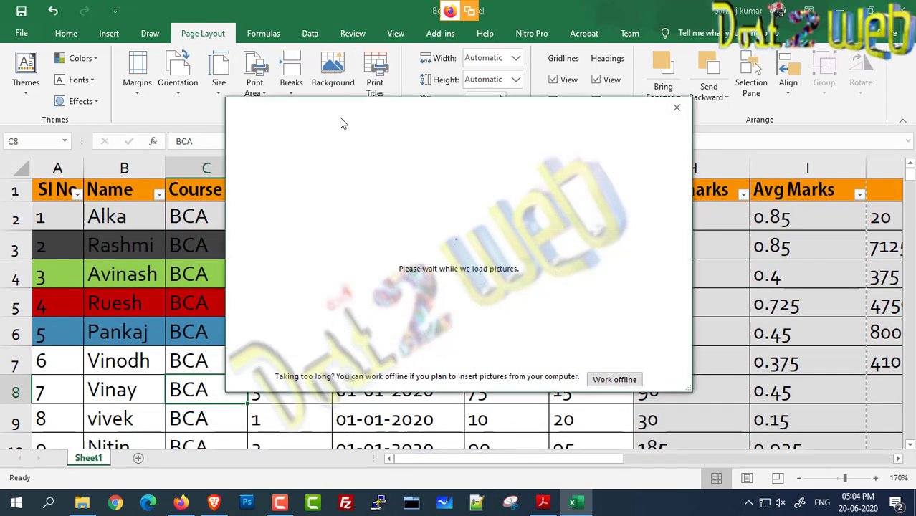
{"action": "left_click", "coordinate": [363, 185]}
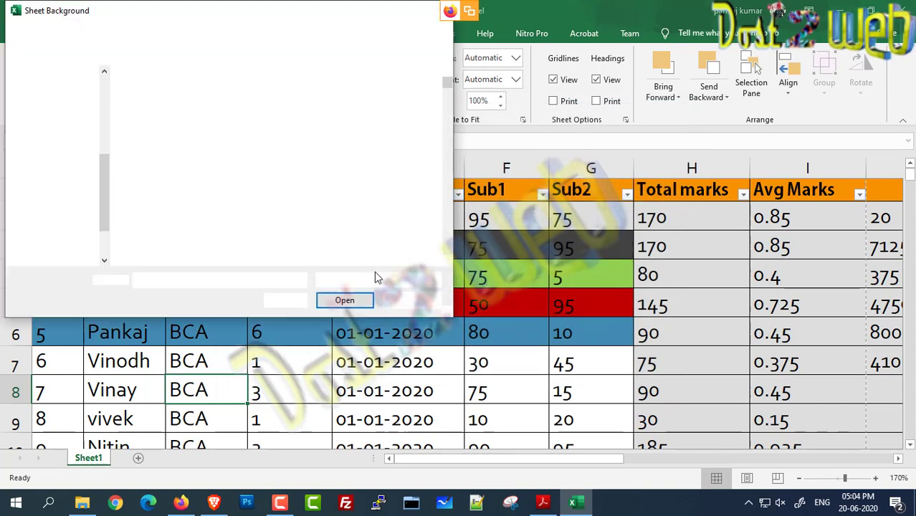
{"action": "scroll", "coordinate": [307, 169], "scroll_direction": "down", "scroll_amount": 5}
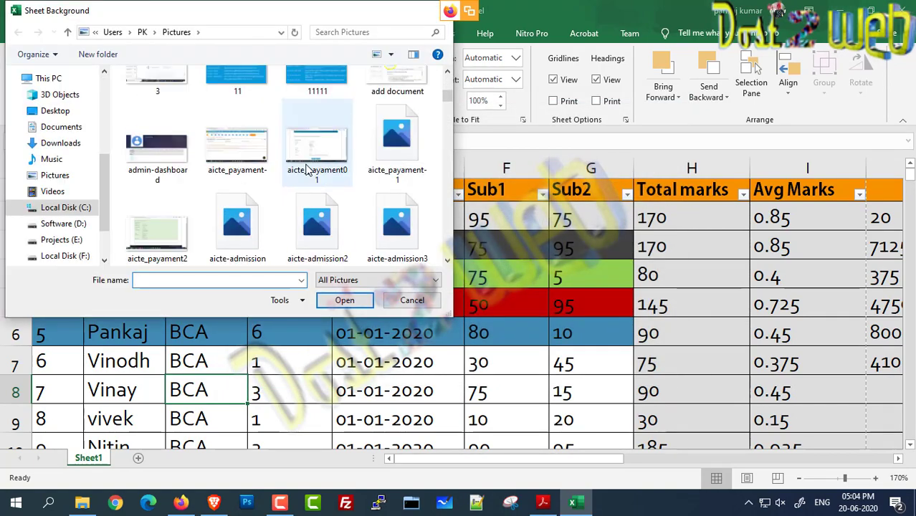
{"action": "scroll", "coordinate": [310, 176], "scroll_direction": "down", "scroll_amount": 1}
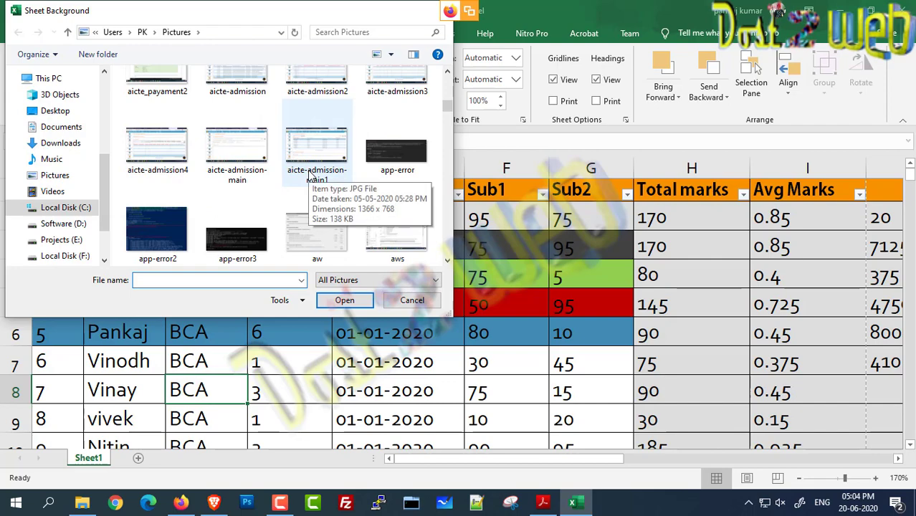
{"action": "left_click", "coordinate": [403, 154]}
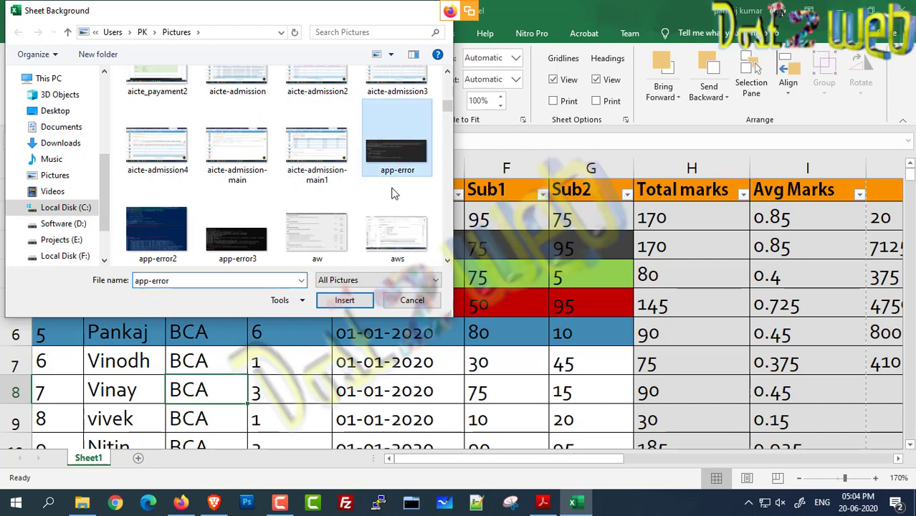
{"action": "left_click", "coordinate": [350, 300]}
{"action": "scroll", "coordinate": [472, 293], "scroll_direction": "down", "scroll_amount": 2}
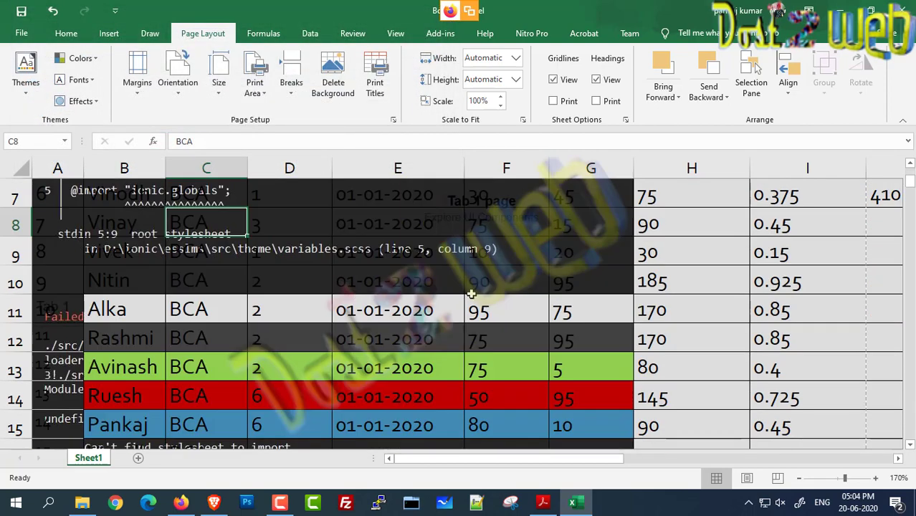
{"action": "scroll", "coordinate": [472, 293], "scroll_direction": "up", "scroll_amount": 2}
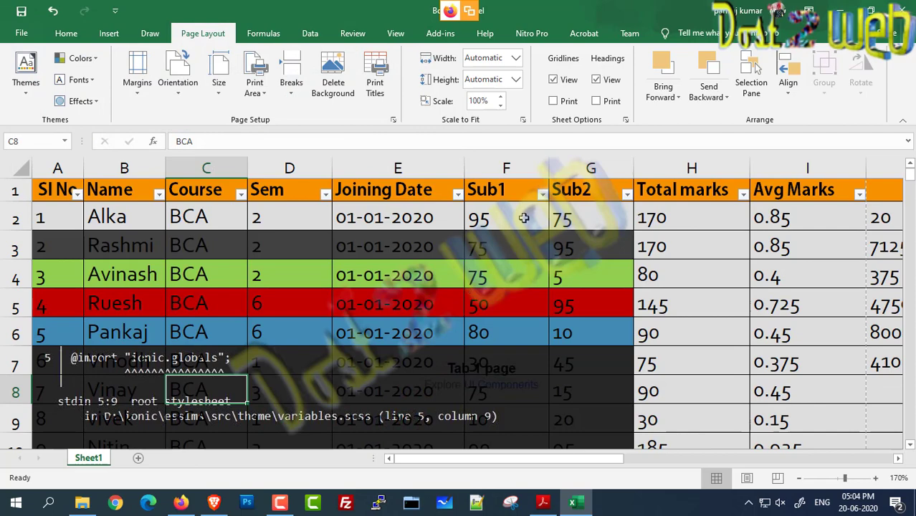
{"action": "scroll", "coordinate": [524, 218], "scroll_direction": "down", "scroll_amount": 4}
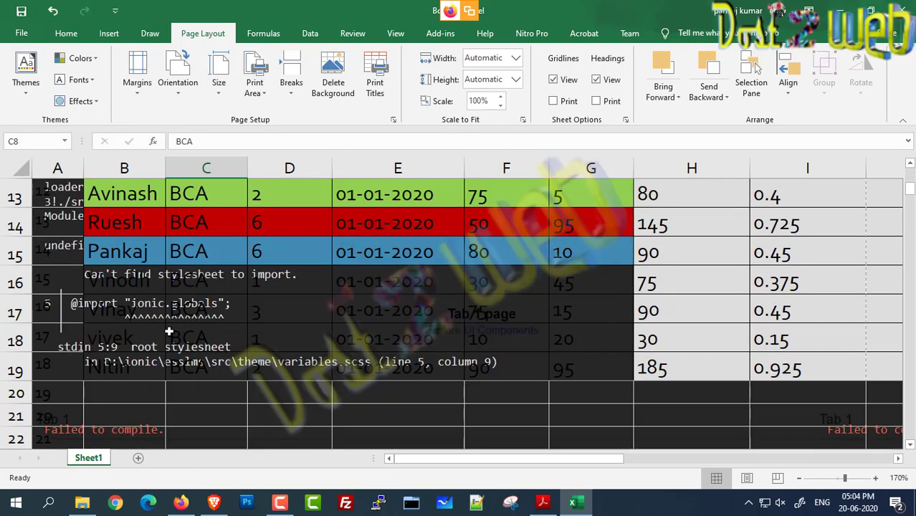
{"action": "scroll", "coordinate": [513, 319], "scroll_direction": "up", "scroll_amount": 1}
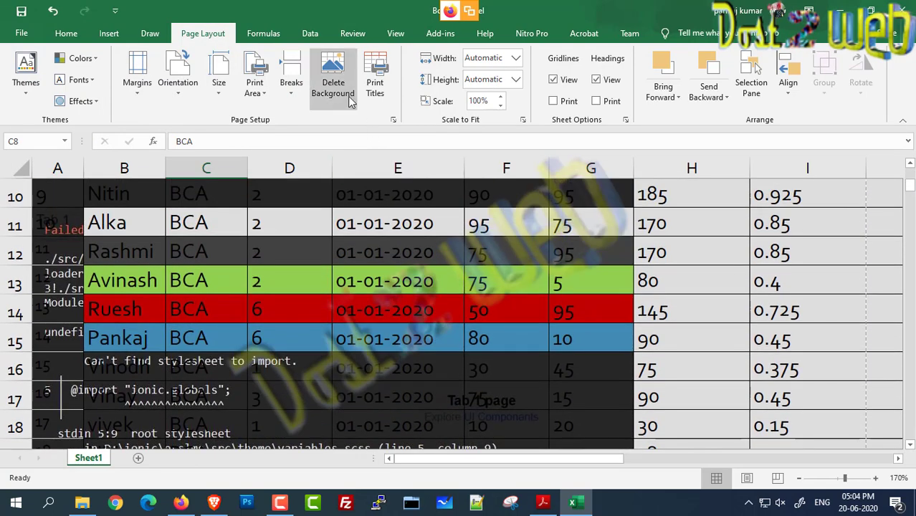
Step: Delete the sheet background picture and look at the Bring Forward options without applying any
{"action": "left_click", "coordinate": [334, 85]}
{"action": "scroll", "coordinate": [494, 322], "scroll_direction": "up", "scroll_amount": 3}
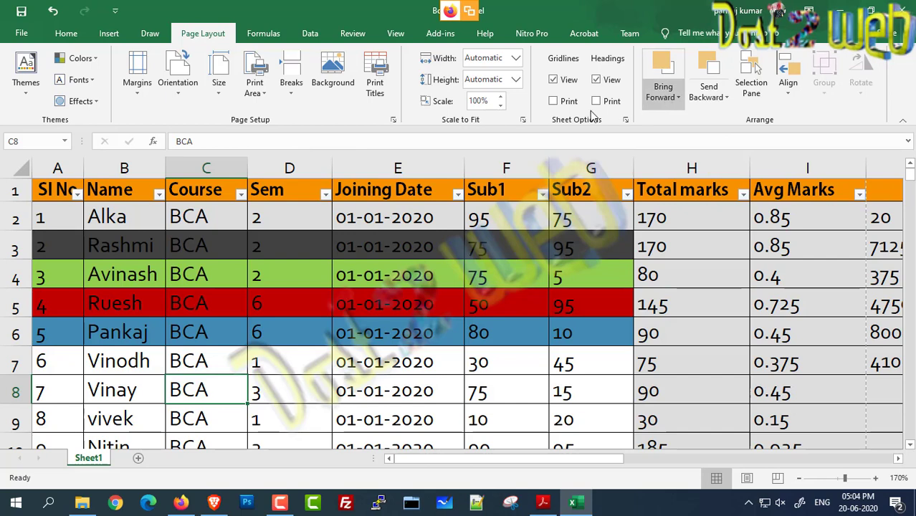
{"action": "left_click", "coordinate": [664, 95]}
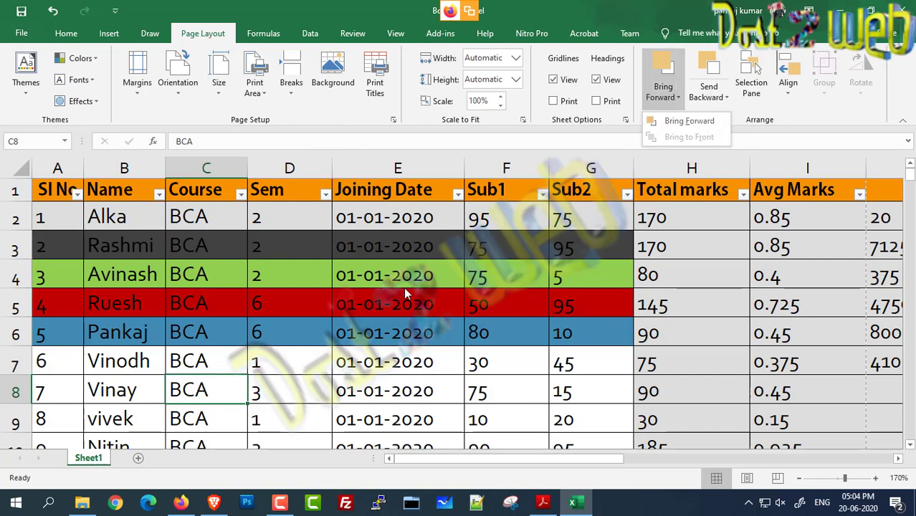
{"action": "left_click", "coordinate": [300, 278]}
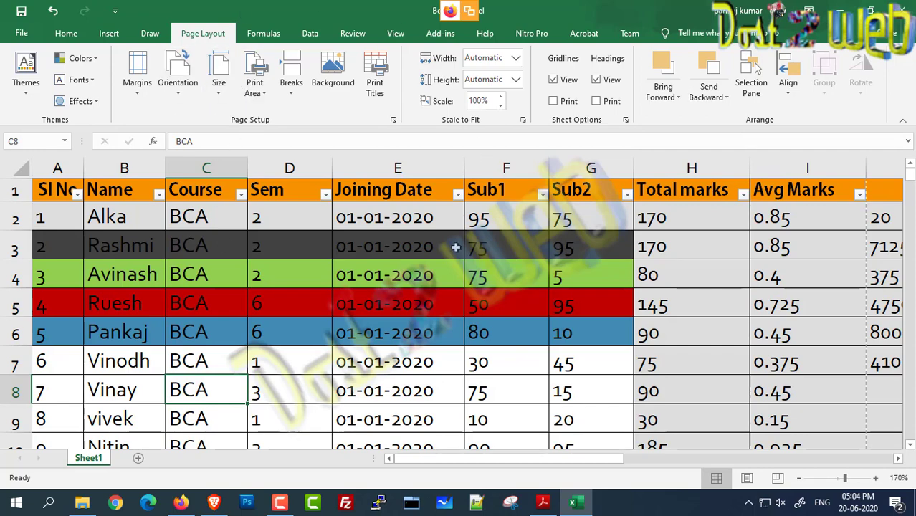
Step: Switch to the BCA syllabus PDF in Acrobat Reader, select the Microsoft Excel topics through "Formatting the Sheet", and return to Excel
{"action": "left_click", "coordinate": [548, 508]}
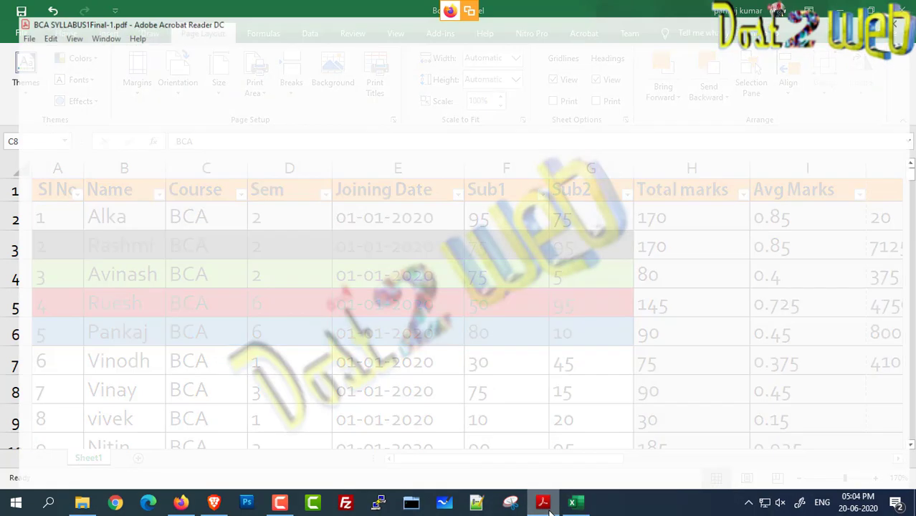
{"action": "left_click_drag", "start_coordinate": [117, 180], "coordinate": [91, 159]}
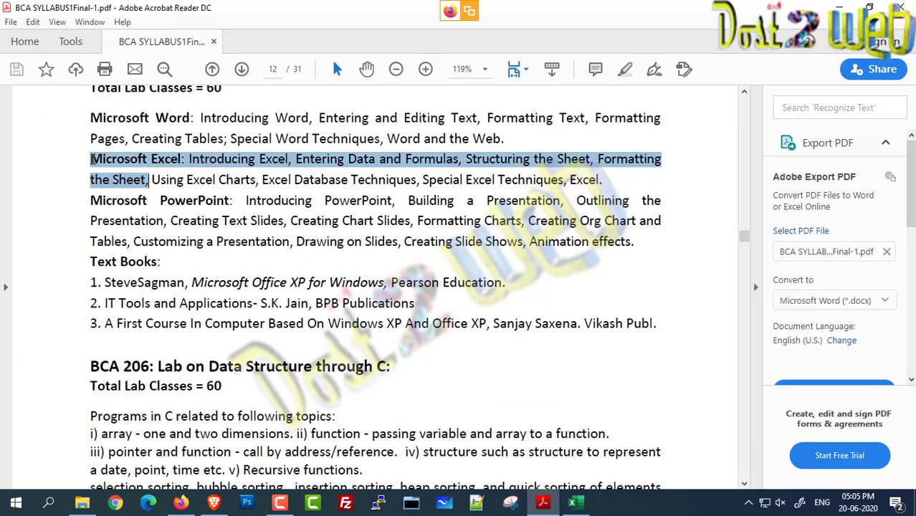
{"action": "left_click", "coordinate": [833, 7]}
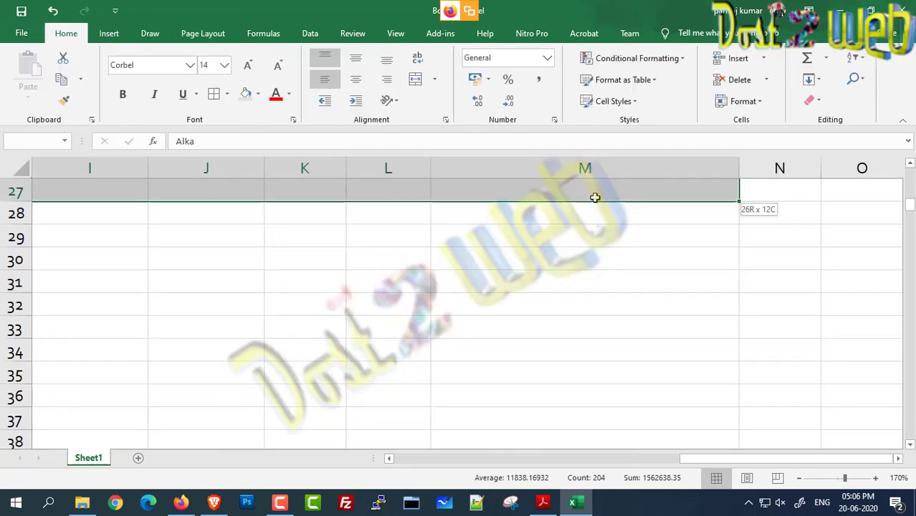
Step: Sort the student data in B2 to M19 from A to Z by name and check the reordered rows
{"action": "left_click_drag", "start_coordinate": [593, 197], "coordinate": [538, 309]}
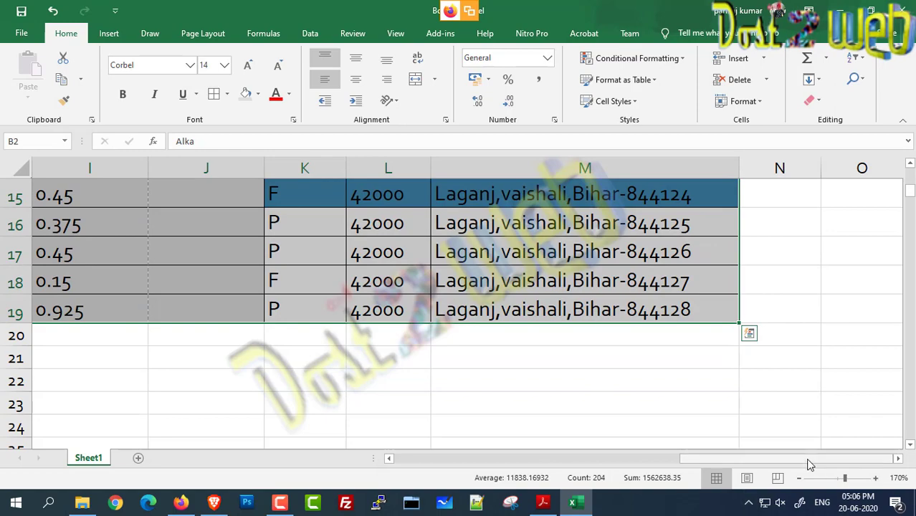
{"action": "left_click_drag", "start_coordinate": [788, 459], "coordinate": [507, 459]}
{"action": "scroll", "coordinate": [419, 359], "scroll_direction": "up", "scroll_amount": 5}
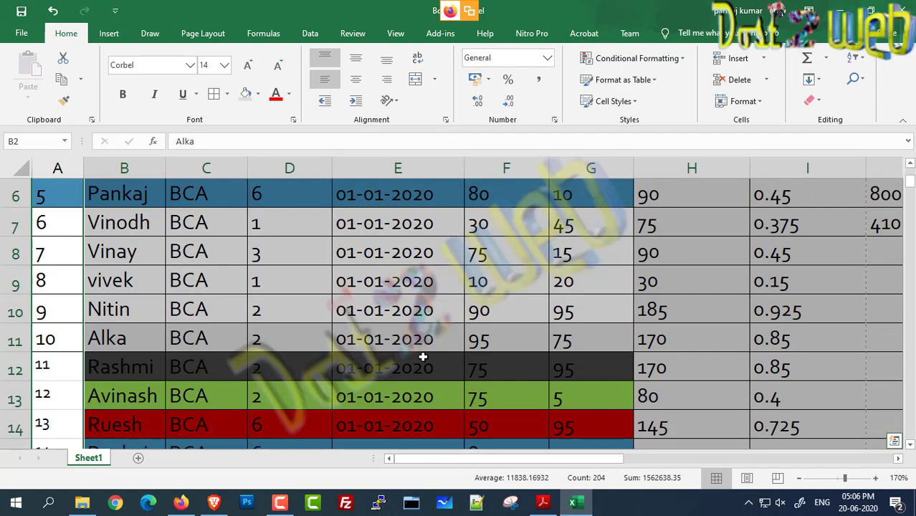
{"action": "left_click", "coordinate": [859, 63]}
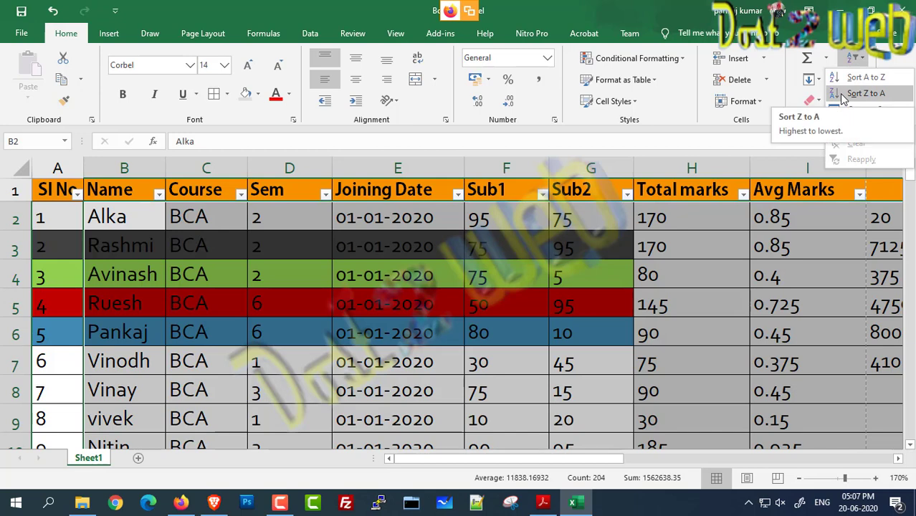
{"action": "left_click", "coordinate": [852, 77]}
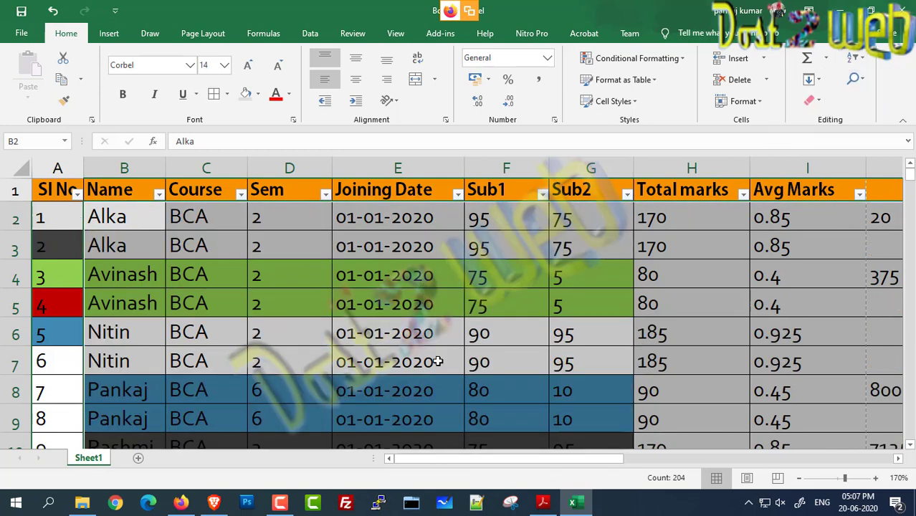
{"action": "scroll", "coordinate": [438, 364], "scroll_direction": "down", "scroll_amount": 1}
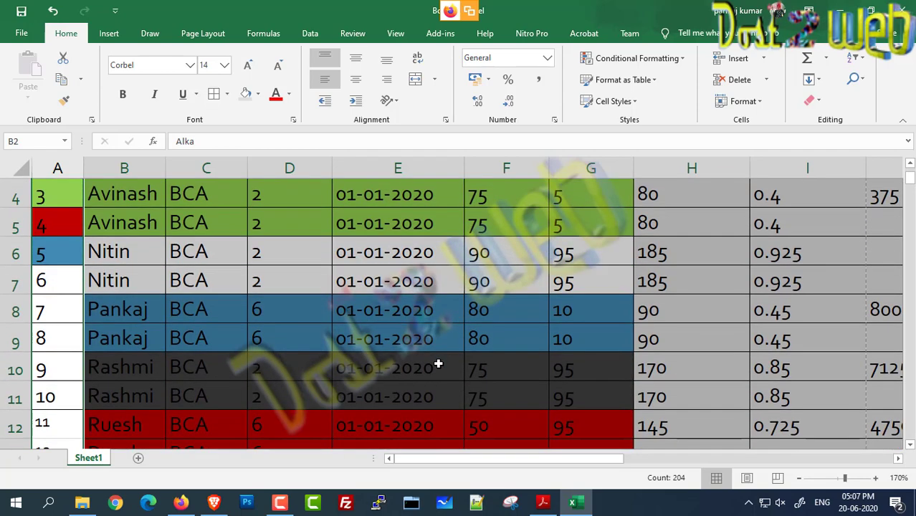
{"action": "scroll", "coordinate": [437, 364], "scroll_direction": "down", "scroll_amount": 3}
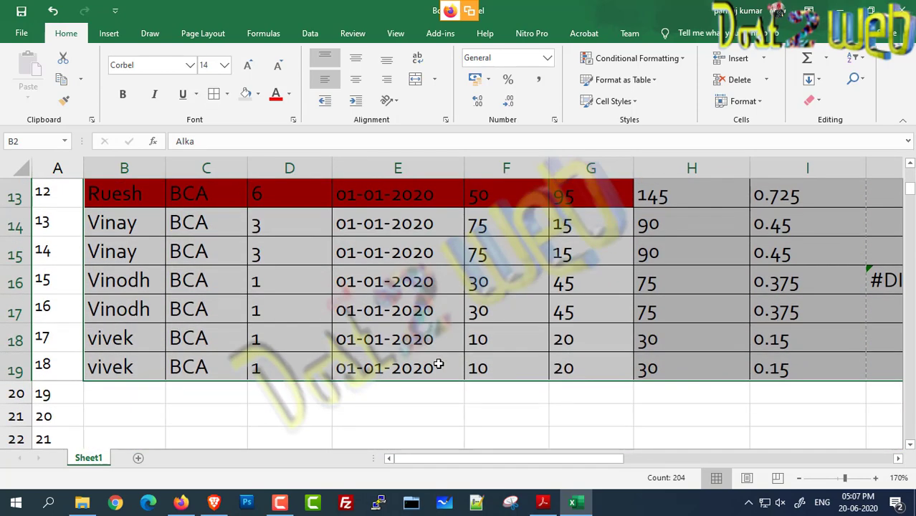
{"action": "scroll", "coordinate": [437, 364], "scroll_direction": "up", "scroll_amount": 4}
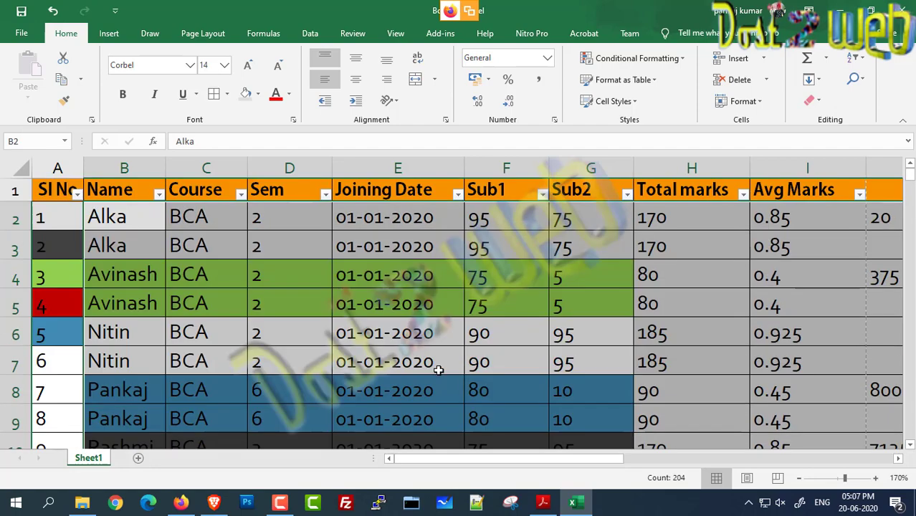
Step: Select the sorted names in B2 to B7, and the accompanying student data in C2 to H8, to examine them
{"action": "left_click", "coordinate": [264, 276]}
{"action": "left_click_drag", "start_coordinate": [116, 212], "coordinate": [102, 360]}
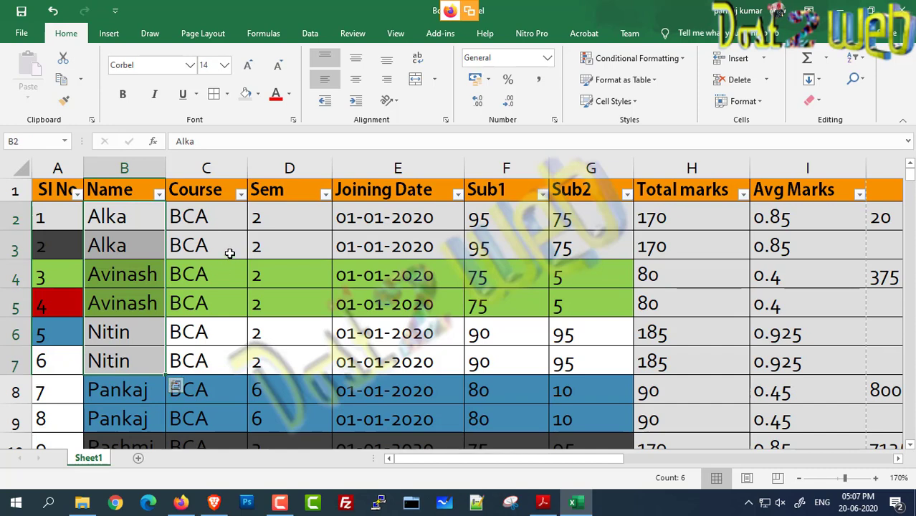
{"action": "left_click_drag", "start_coordinate": [225, 219], "coordinate": [689, 395]}
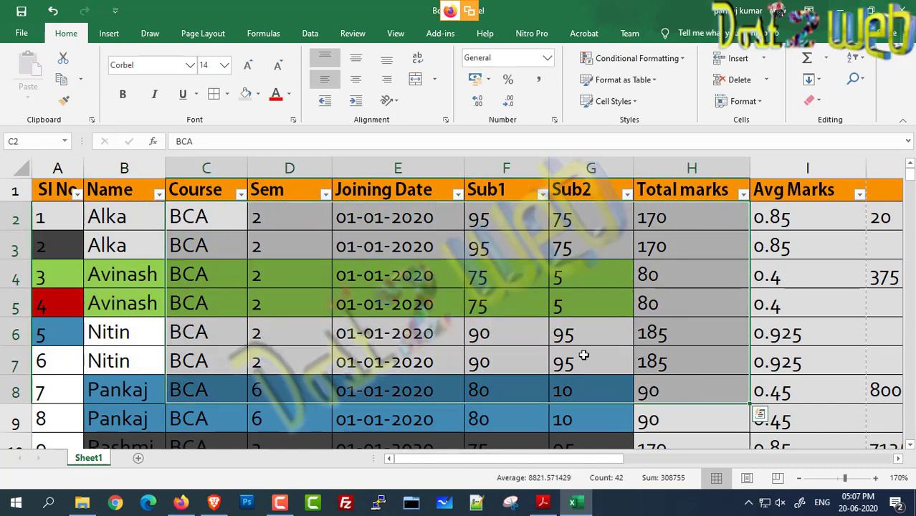
{"action": "left_click", "coordinate": [146, 215]}
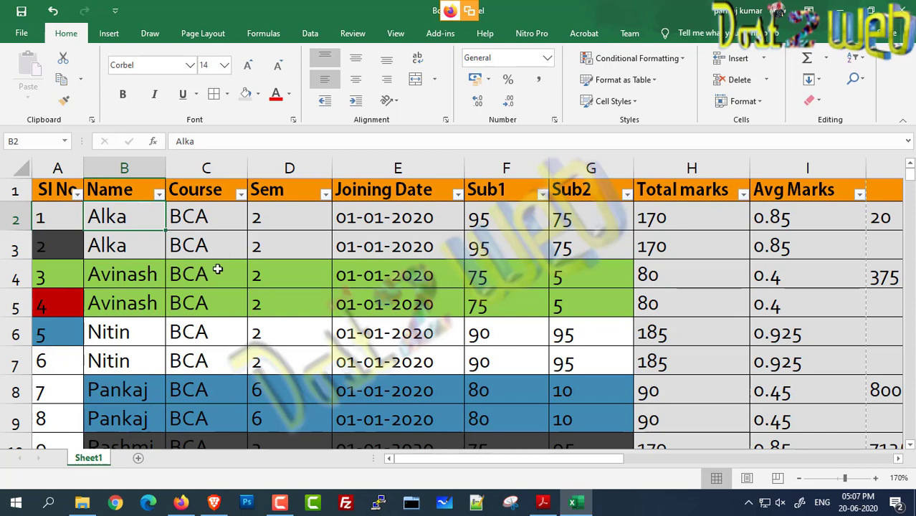
{"action": "left_click", "coordinate": [326, 199]}
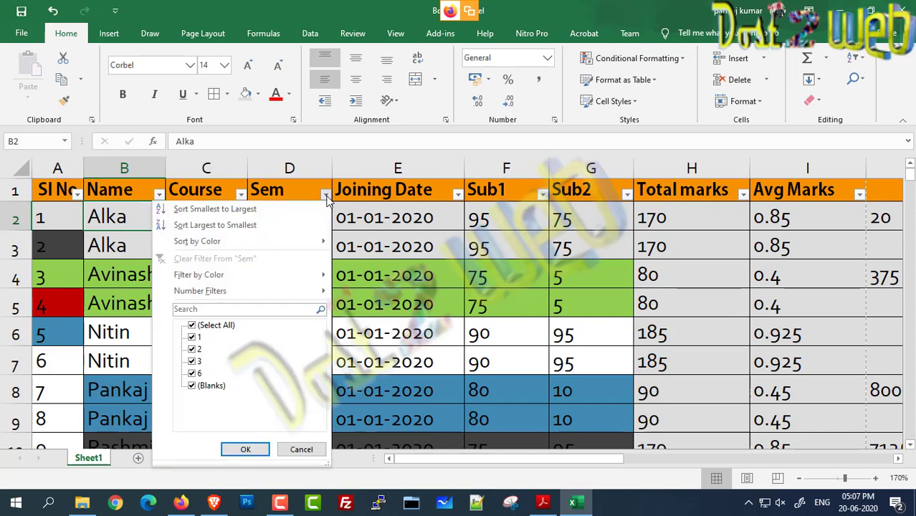
{"action": "left_click", "coordinate": [422, 286]}
Step: Change the joining date in E4 to 02-02-2020
{"action": "double_click", "coordinate": [358, 277]}
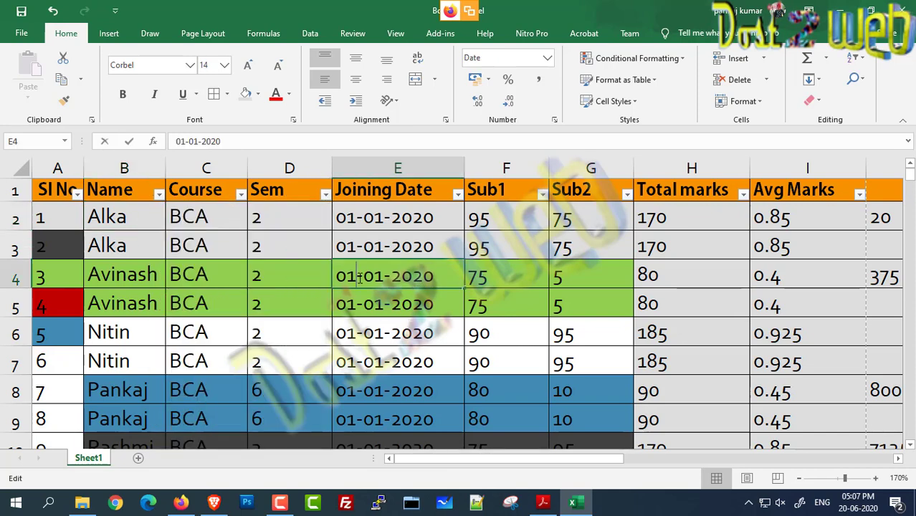
{"action": "key", "text": "BackSpace"}
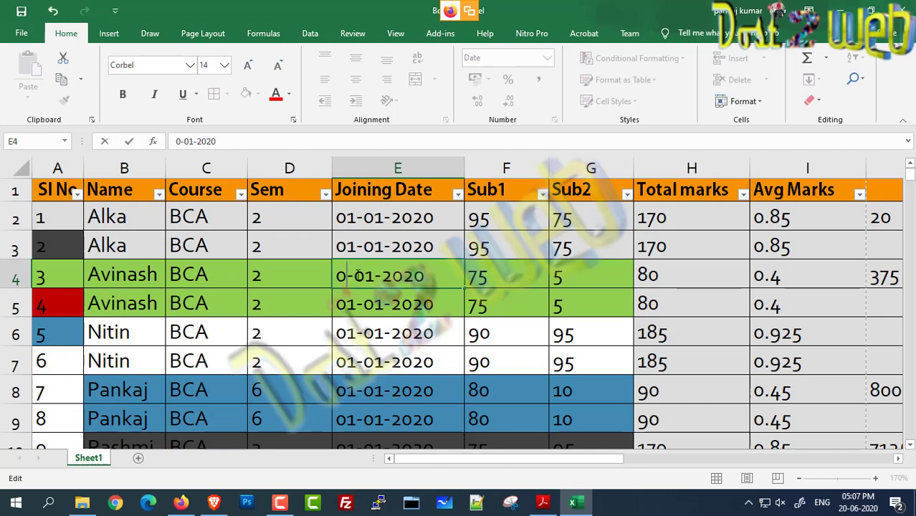
{"action": "type", "text": "2"}
{"action": "left_click", "coordinate": [379, 271]}
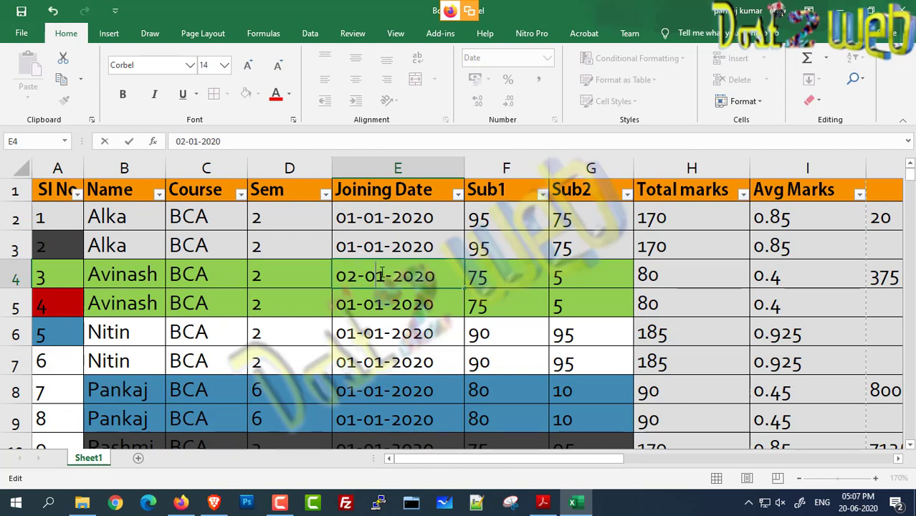
{"action": "left_click", "coordinate": [383, 274]}
{"action": "key", "text": "BackSpace"}
{"action": "type", "text": "2"}
{"action": "key", "text": "Return"}
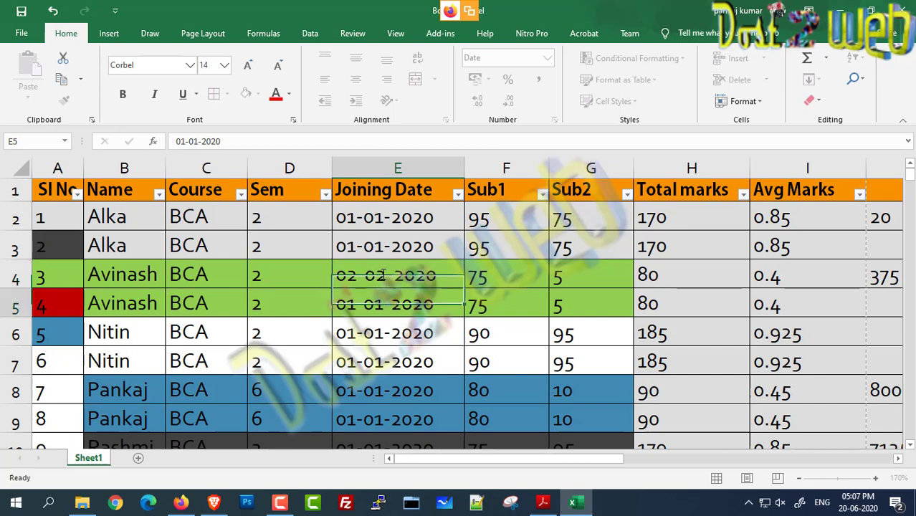
Step: Change the year of the joining date in E5 so the cell reads 01-01-2021
{"action": "double_click", "coordinate": [423, 305]}
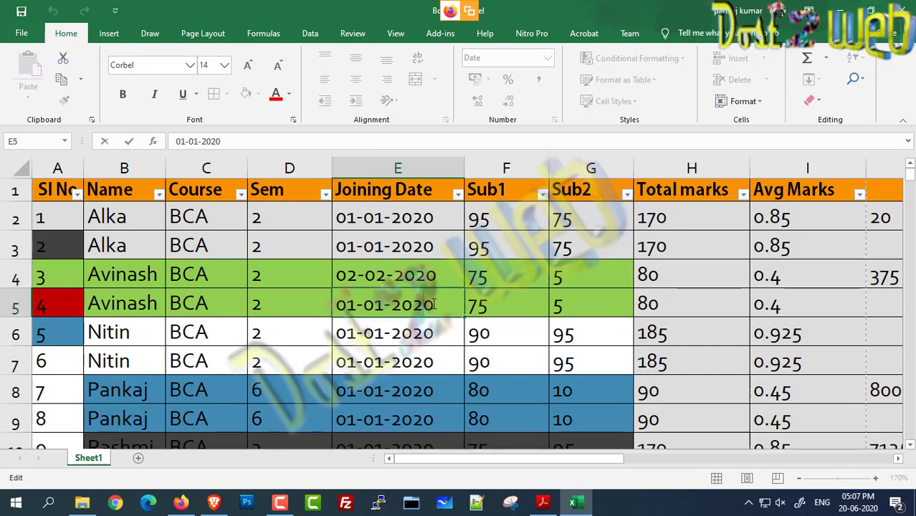
{"action": "key", "text": "Delete"}
{"action": "type", "text": "1"}
{"action": "key", "text": "Return"}
Step: Set the joining date in E7 to 06-01-2020 and the one in E8 to 01-06-2020
{"action": "double_click", "coordinate": [354, 363]}
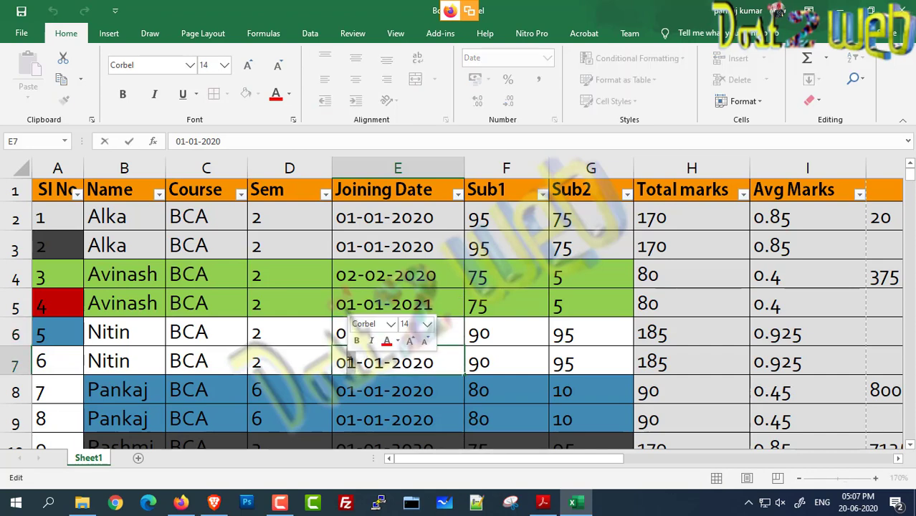
{"action": "key", "text": "Delete"}
{"action": "type", "text": "6"}
{"action": "key", "text": "Return"}
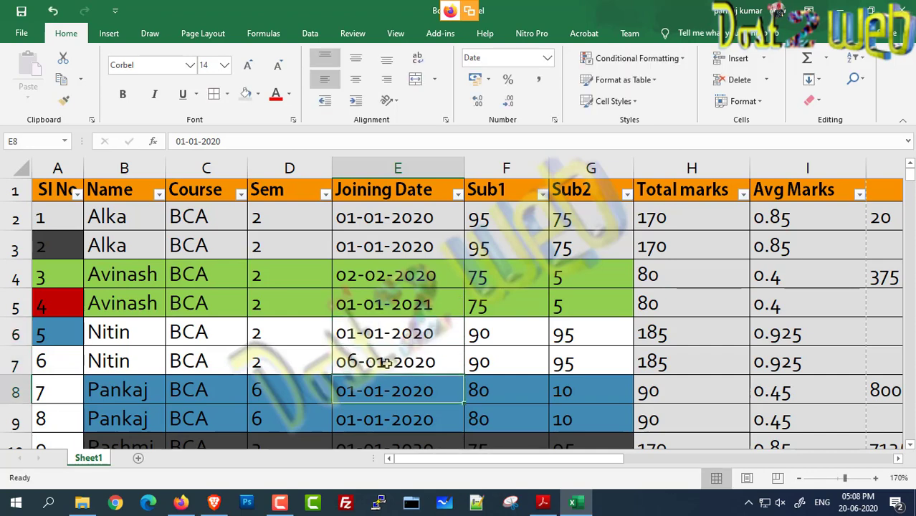
{"action": "double_click", "coordinate": [383, 388]}
{"action": "key", "text": "Delete"}
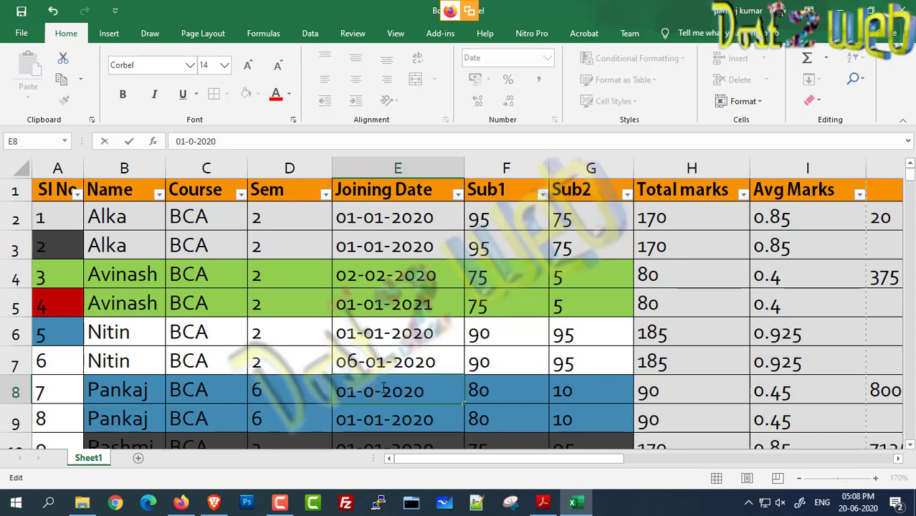
{"action": "type", "text": "6"}
{"action": "key", "text": "Return"}
{"action": "left_click", "coordinate": [380, 298]}
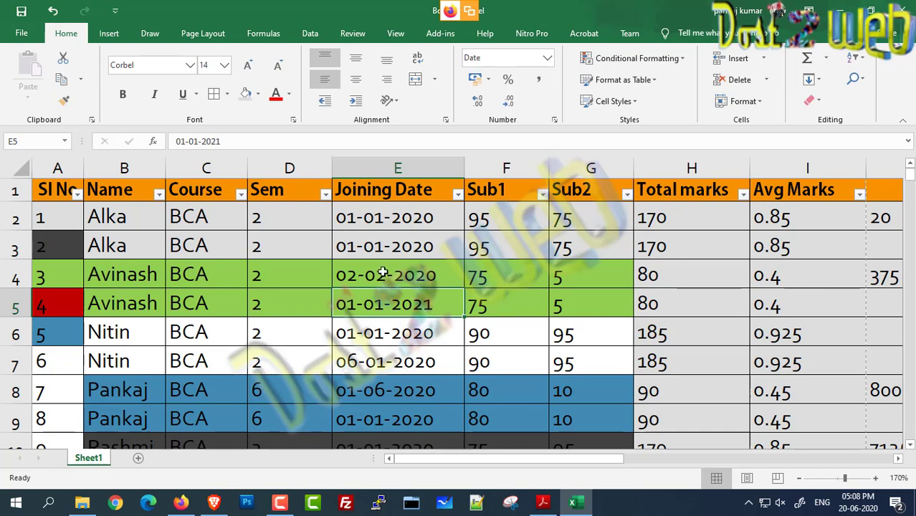
Step: Filter the Joining Date column to show only February 2020 and check the date in the remaining row
{"action": "left_click", "coordinate": [456, 195]}
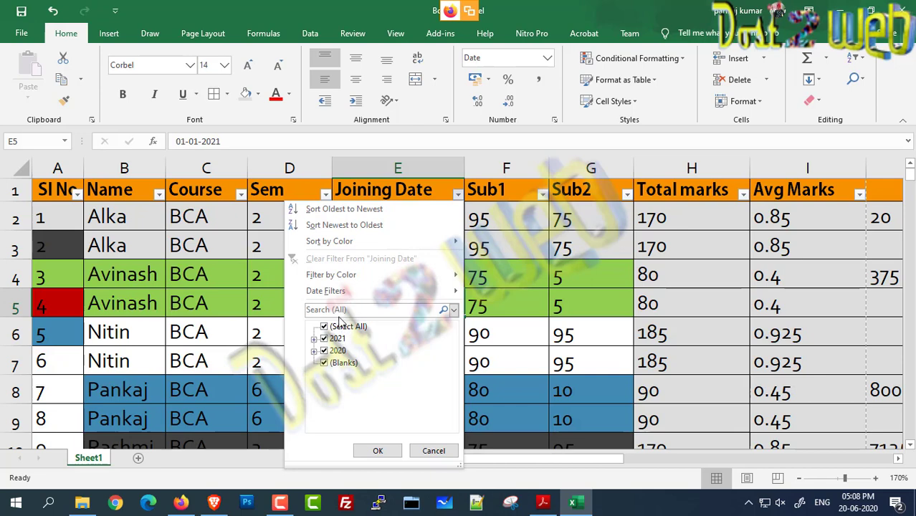
{"action": "left_click", "coordinate": [314, 338]}
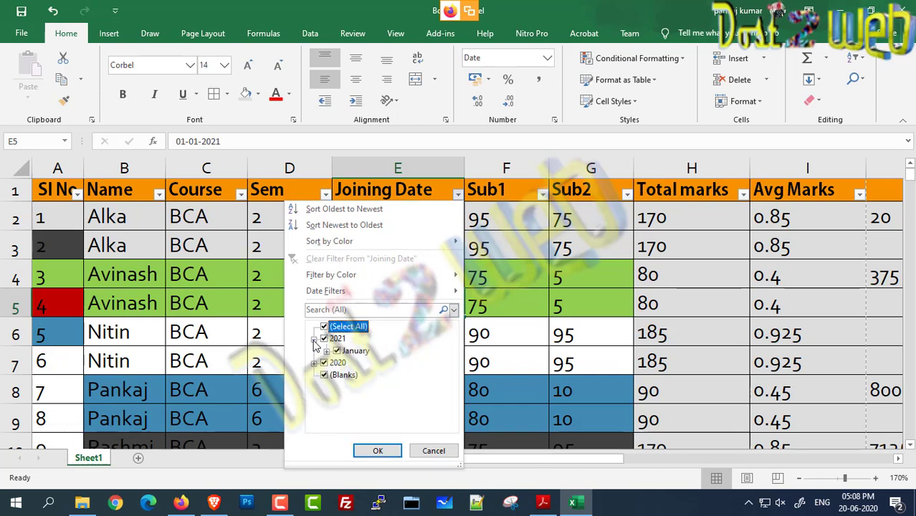
{"action": "left_click", "coordinate": [314, 363]}
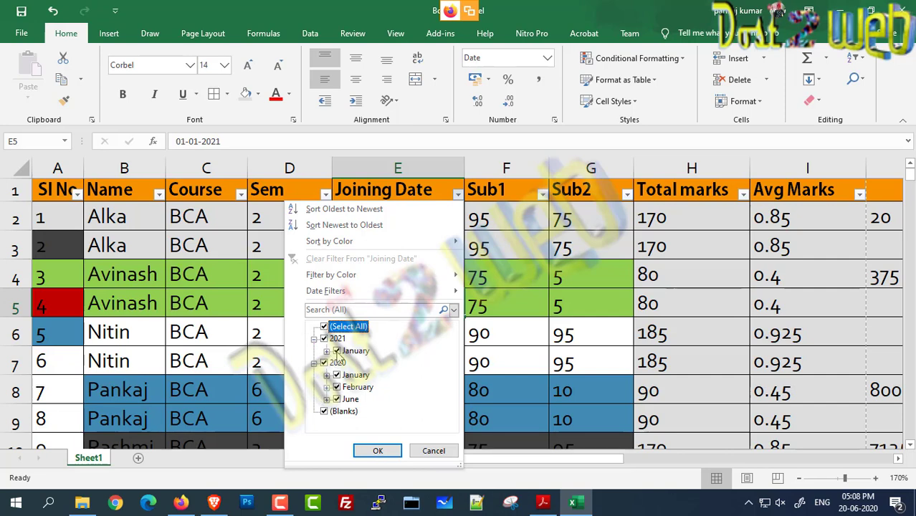
{"action": "left_click", "coordinate": [324, 327]}
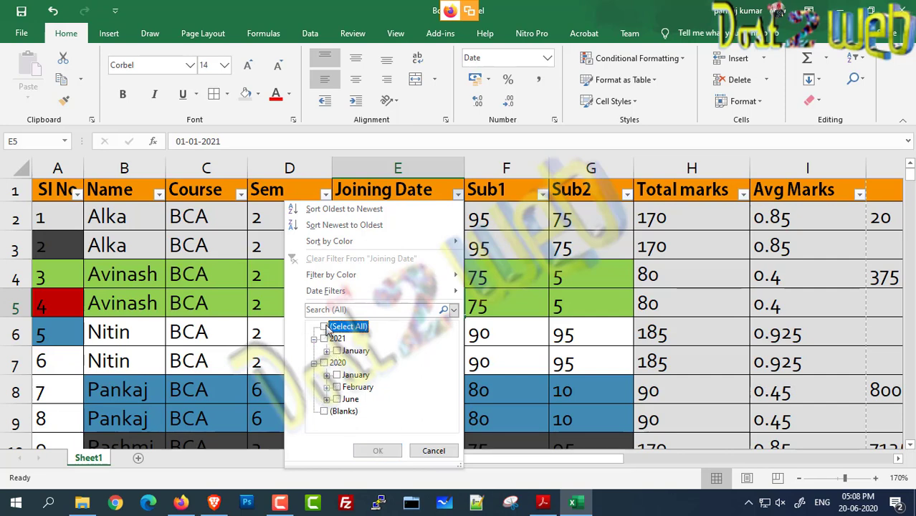
{"action": "left_click", "coordinate": [336, 386]}
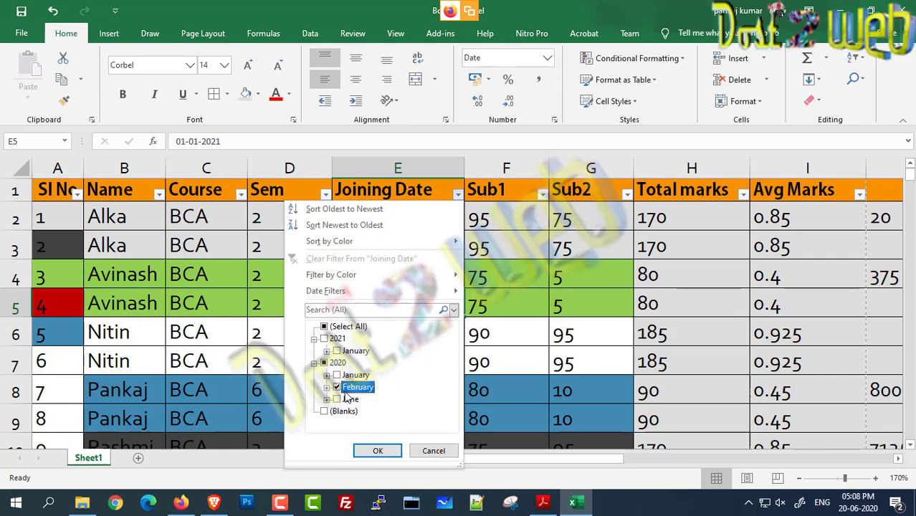
{"action": "left_click", "coordinate": [377, 450]}
{"action": "left_click", "coordinate": [376, 288]}
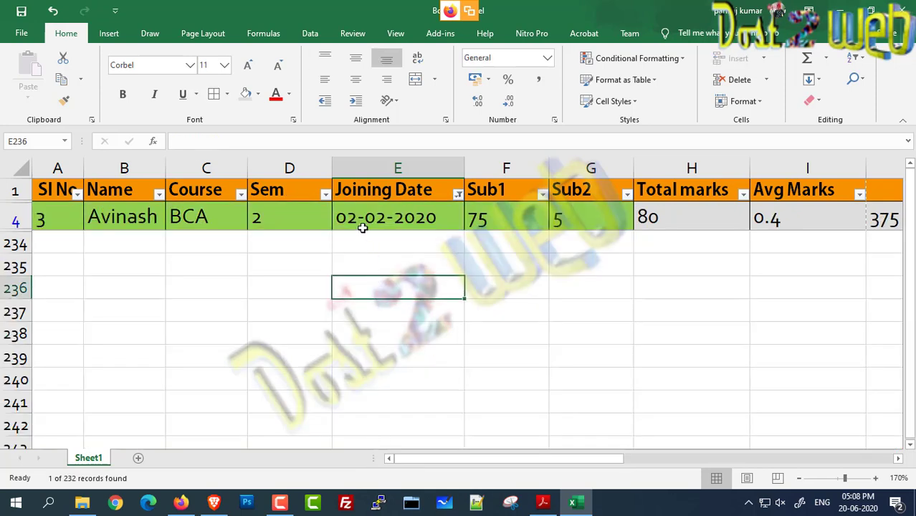
{"action": "left_click", "coordinate": [361, 221]}
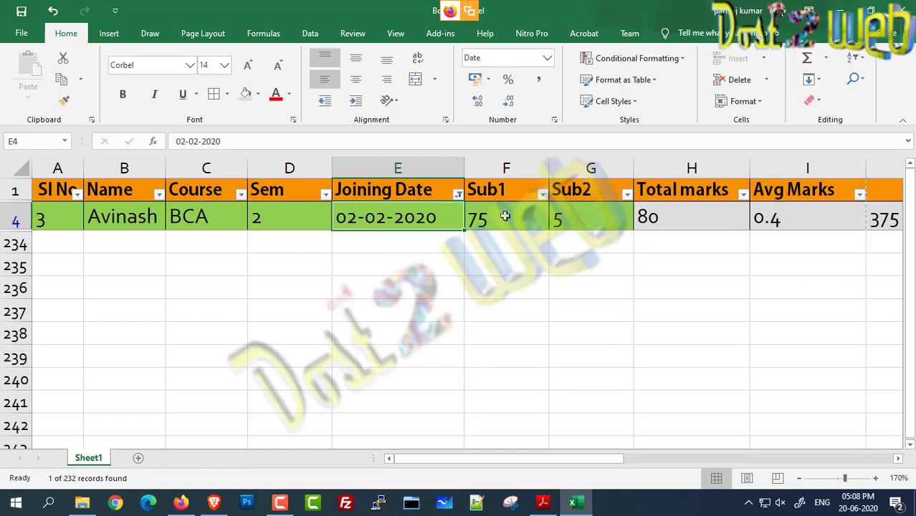
Step: Remove the date restriction from the Joining Date filter by including all dates and blanks again
{"action": "left_click", "coordinate": [457, 195]}
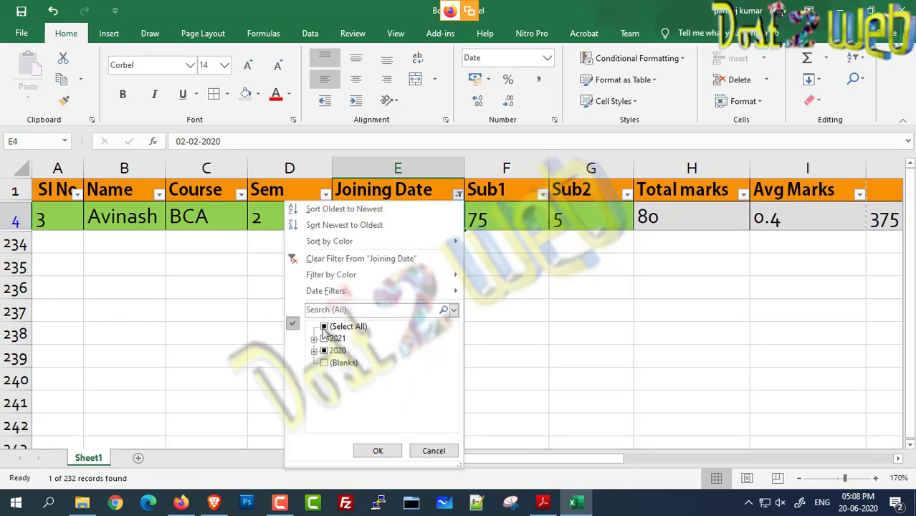
{"action": "left_click", "coordinate": [379, 451]}
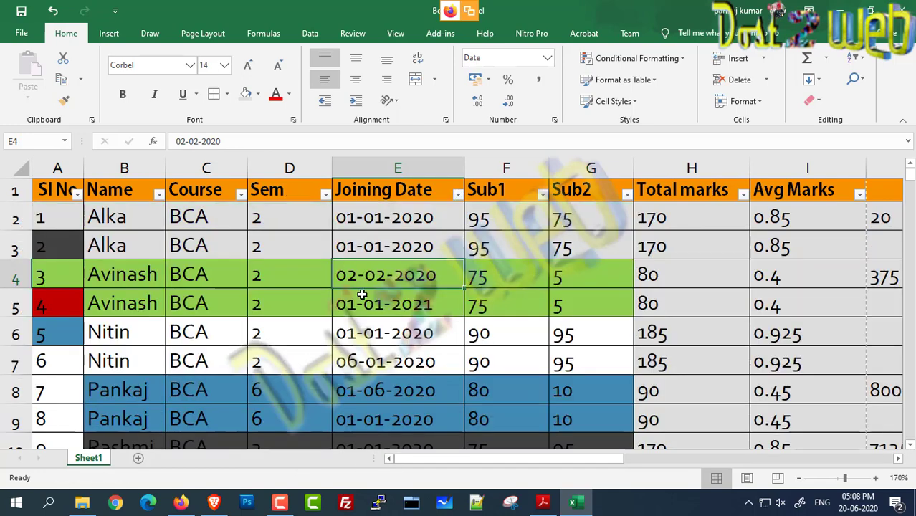